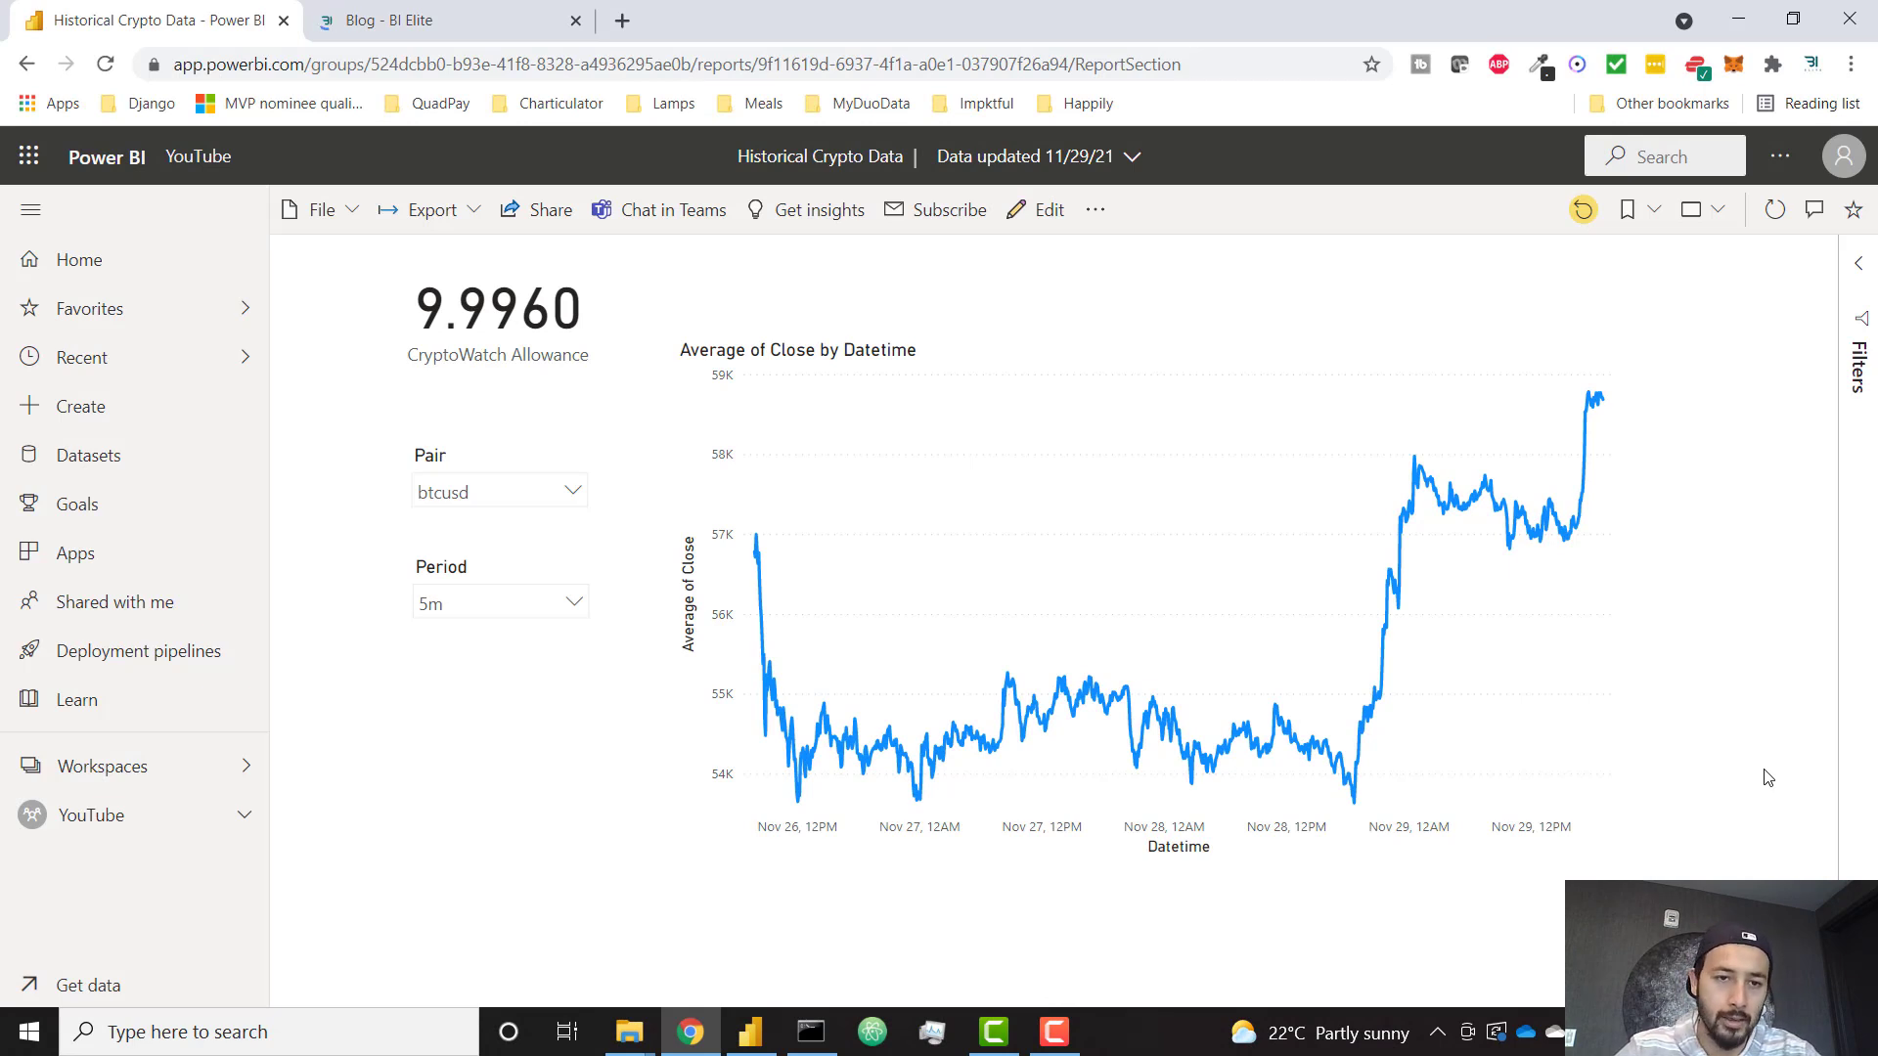
# Step: Open the BI Elite blog's 'Analyze Crypto Data in Power BI' post and scroll to its Download PBIX link
pyautogui.click(468, 29)
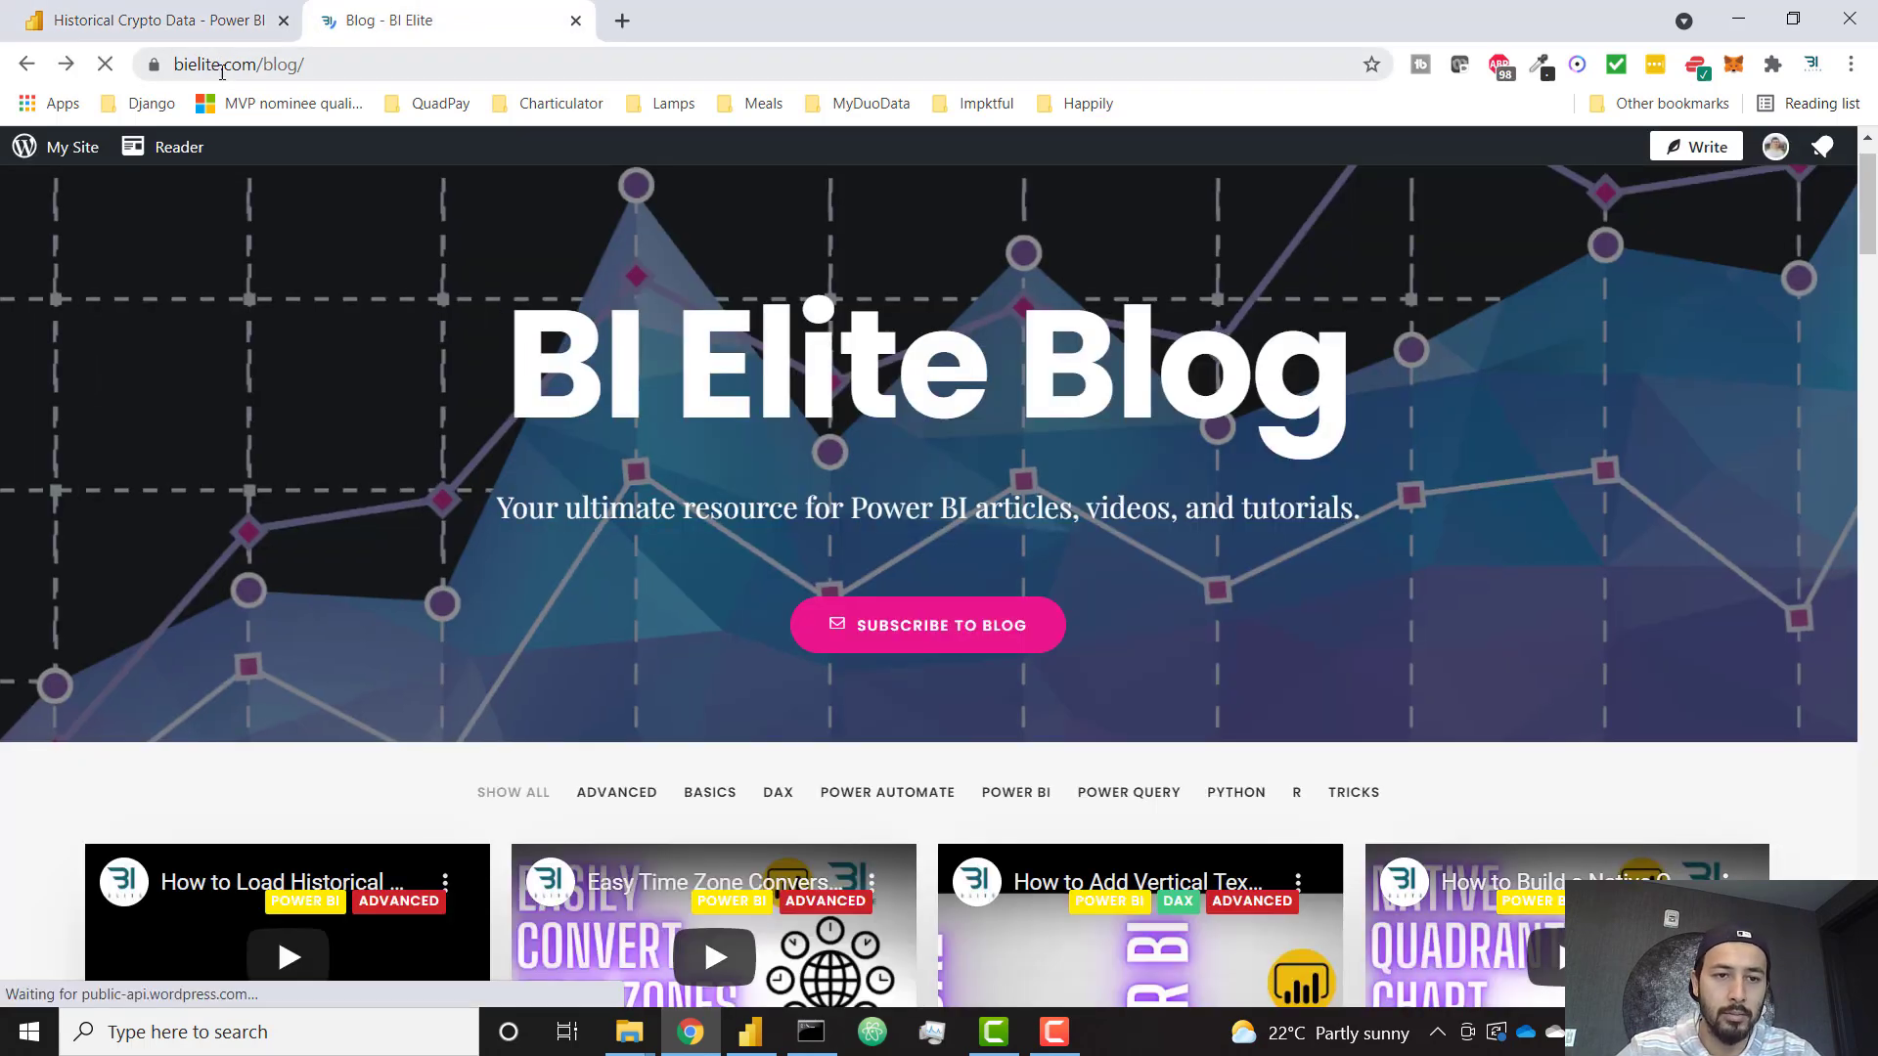
pyautogui.scroll(-4, 335, 788)
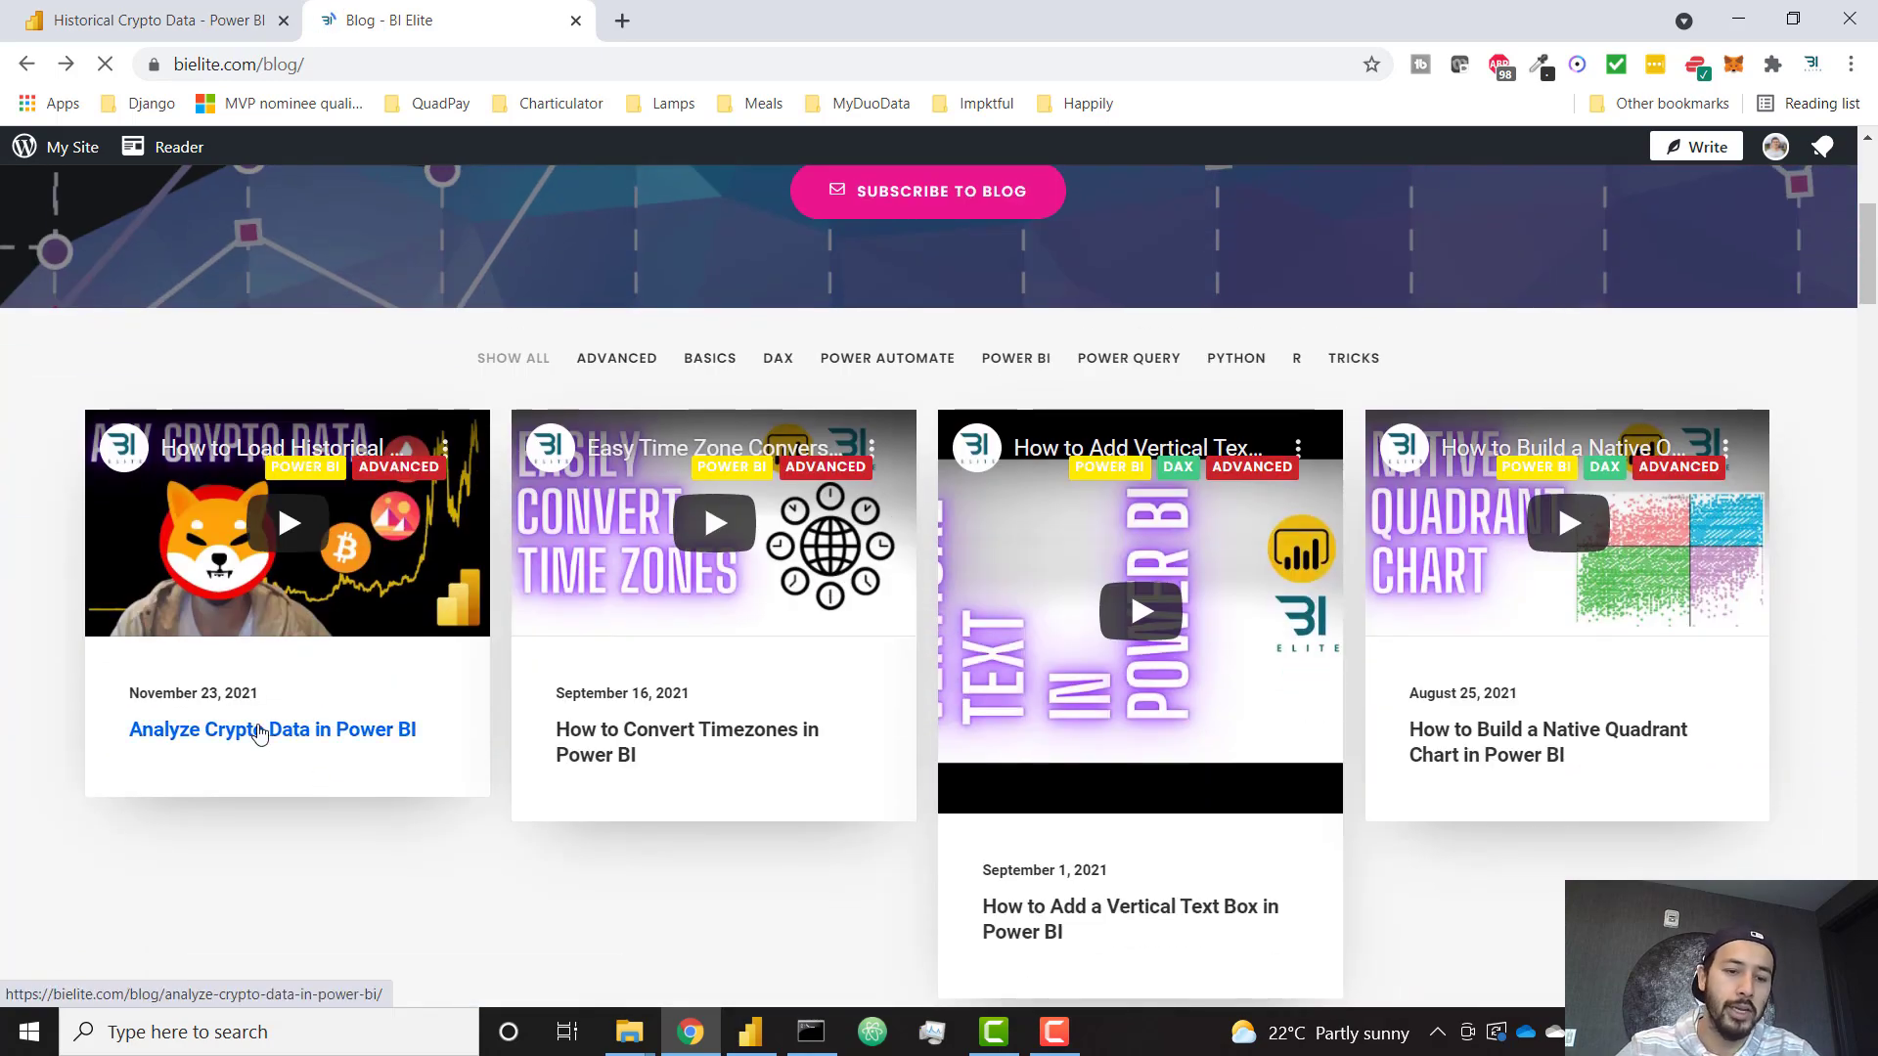
pyautogui.click(259, 734)
pyautogui.scroll(-12, 423, 713)
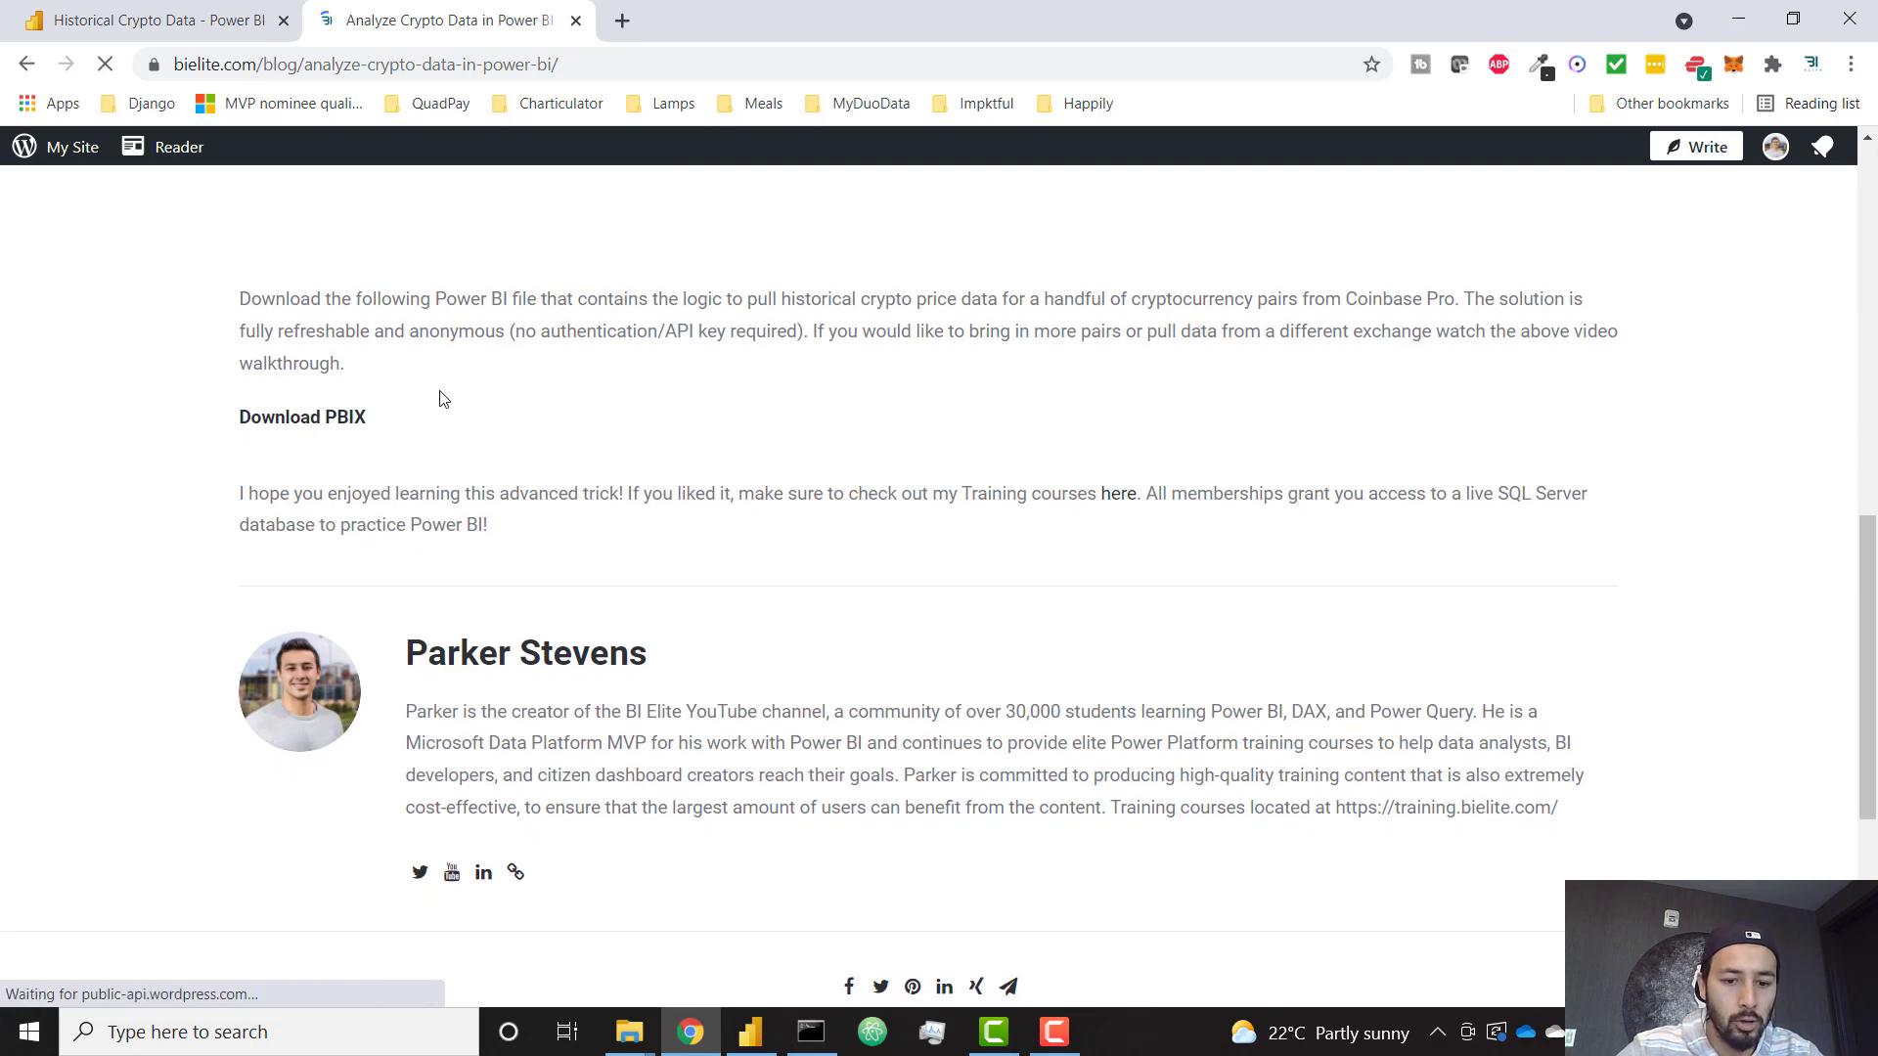
# Step: Refresh the crypto report's Periods, Pairs and Data queries in Power BI Desktop, then return to the browser
pyautogui.click(750, 1032)
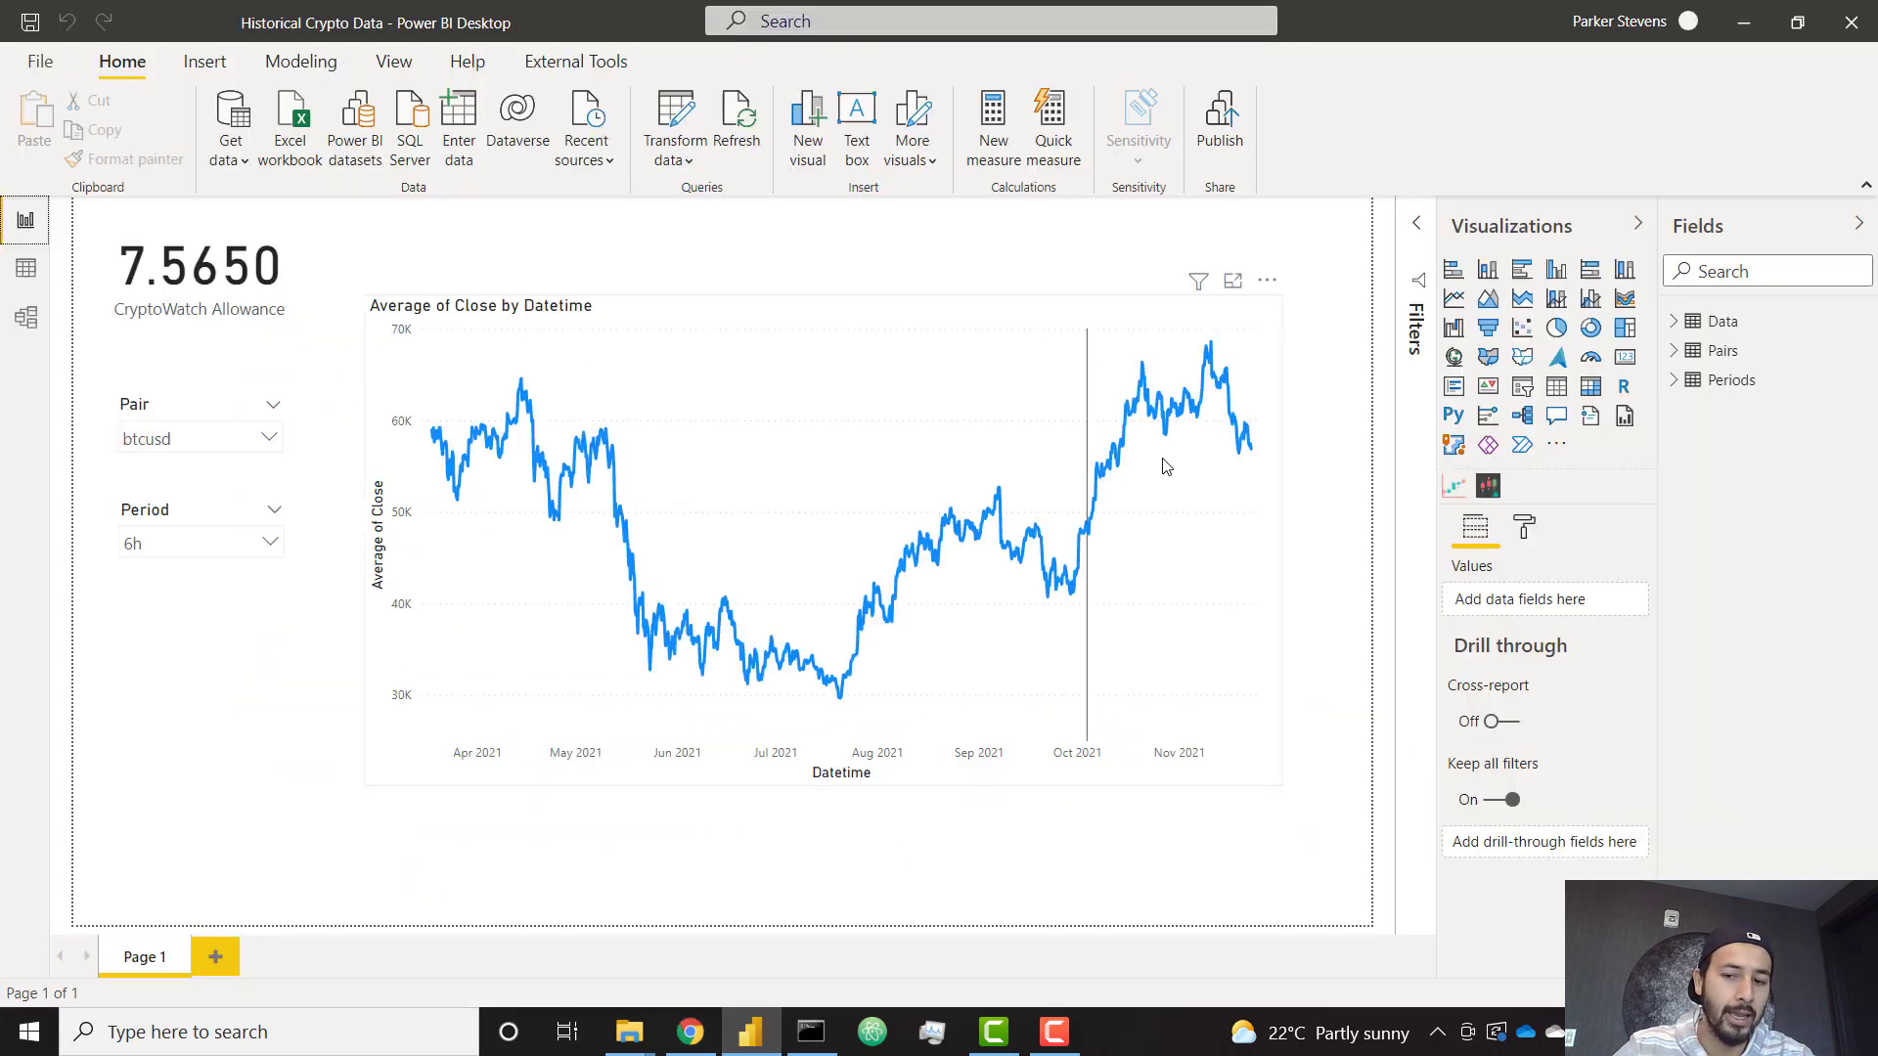
pyautogui.click(739, 127)
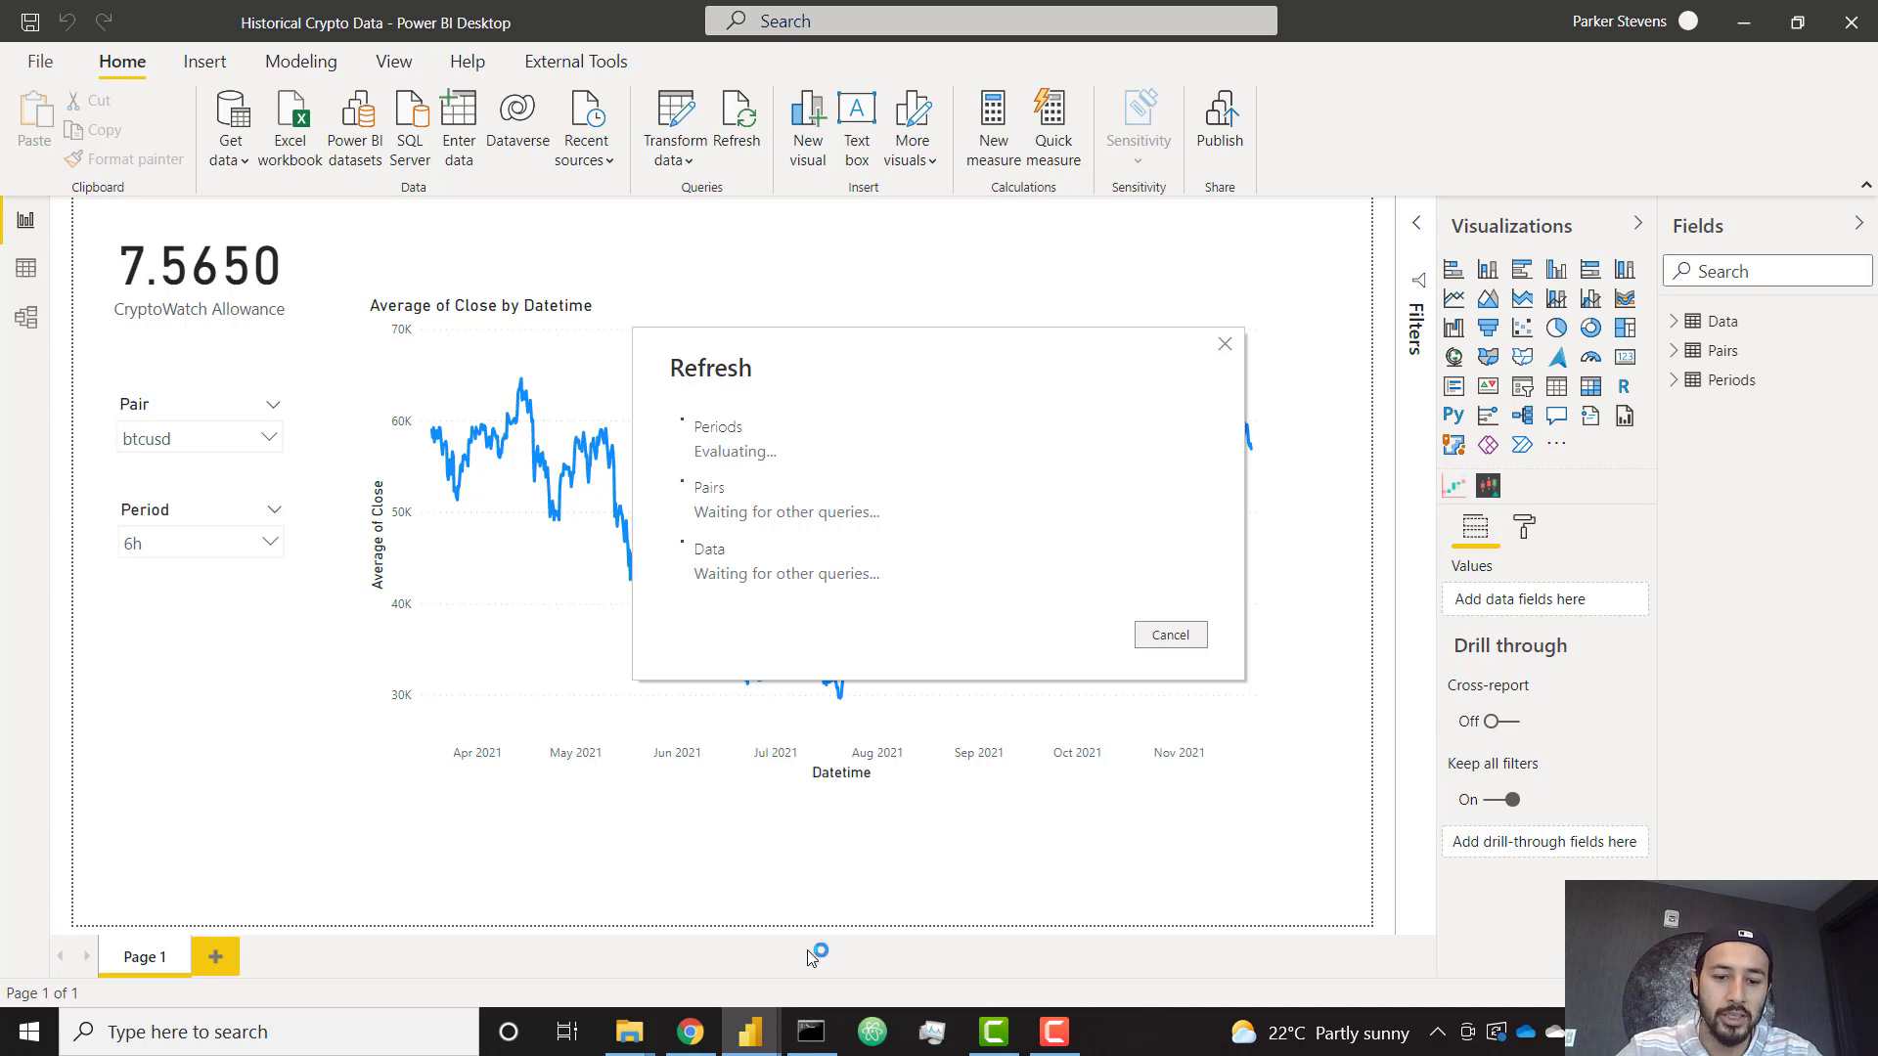
pyautogui.click(702, 1026)
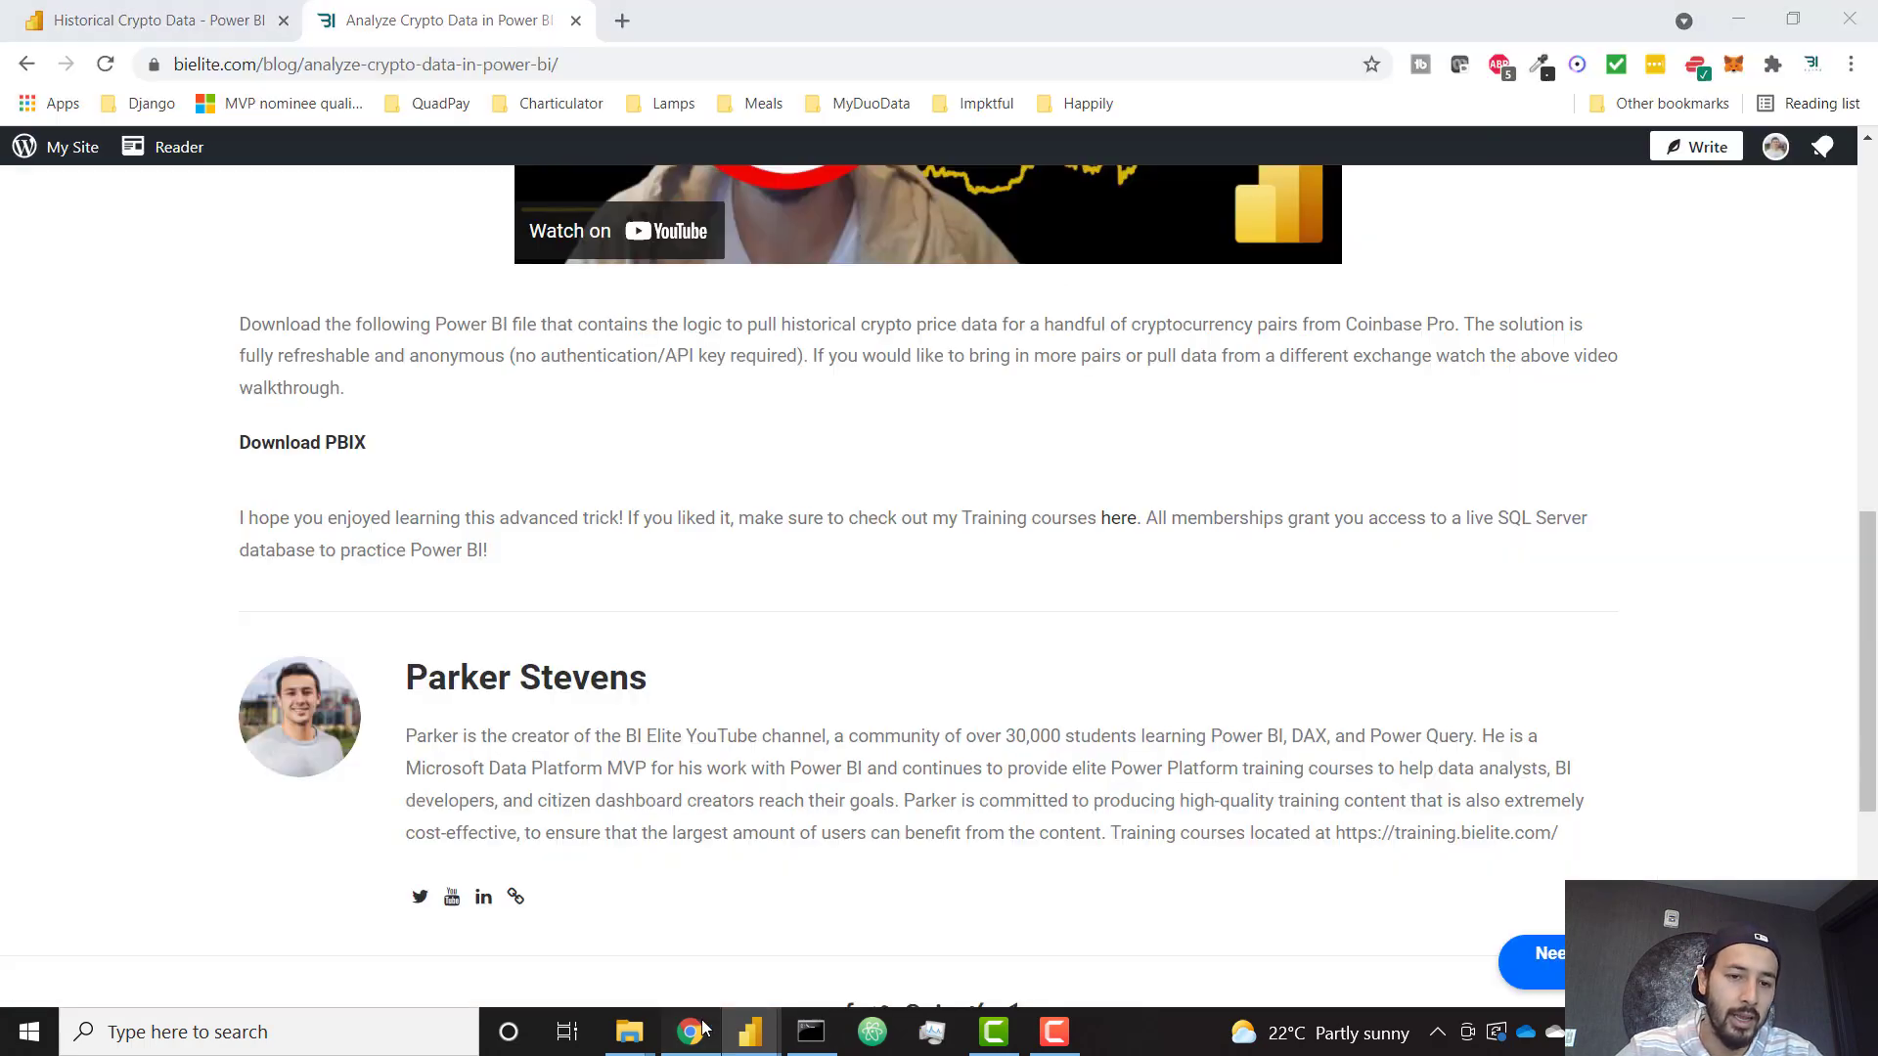
# Step: Refresh Historical Crypto Data from the YouTube workspace's Datasets + dataflows list, which fails on its dynamic data source
pyautogui.click(157, 20)
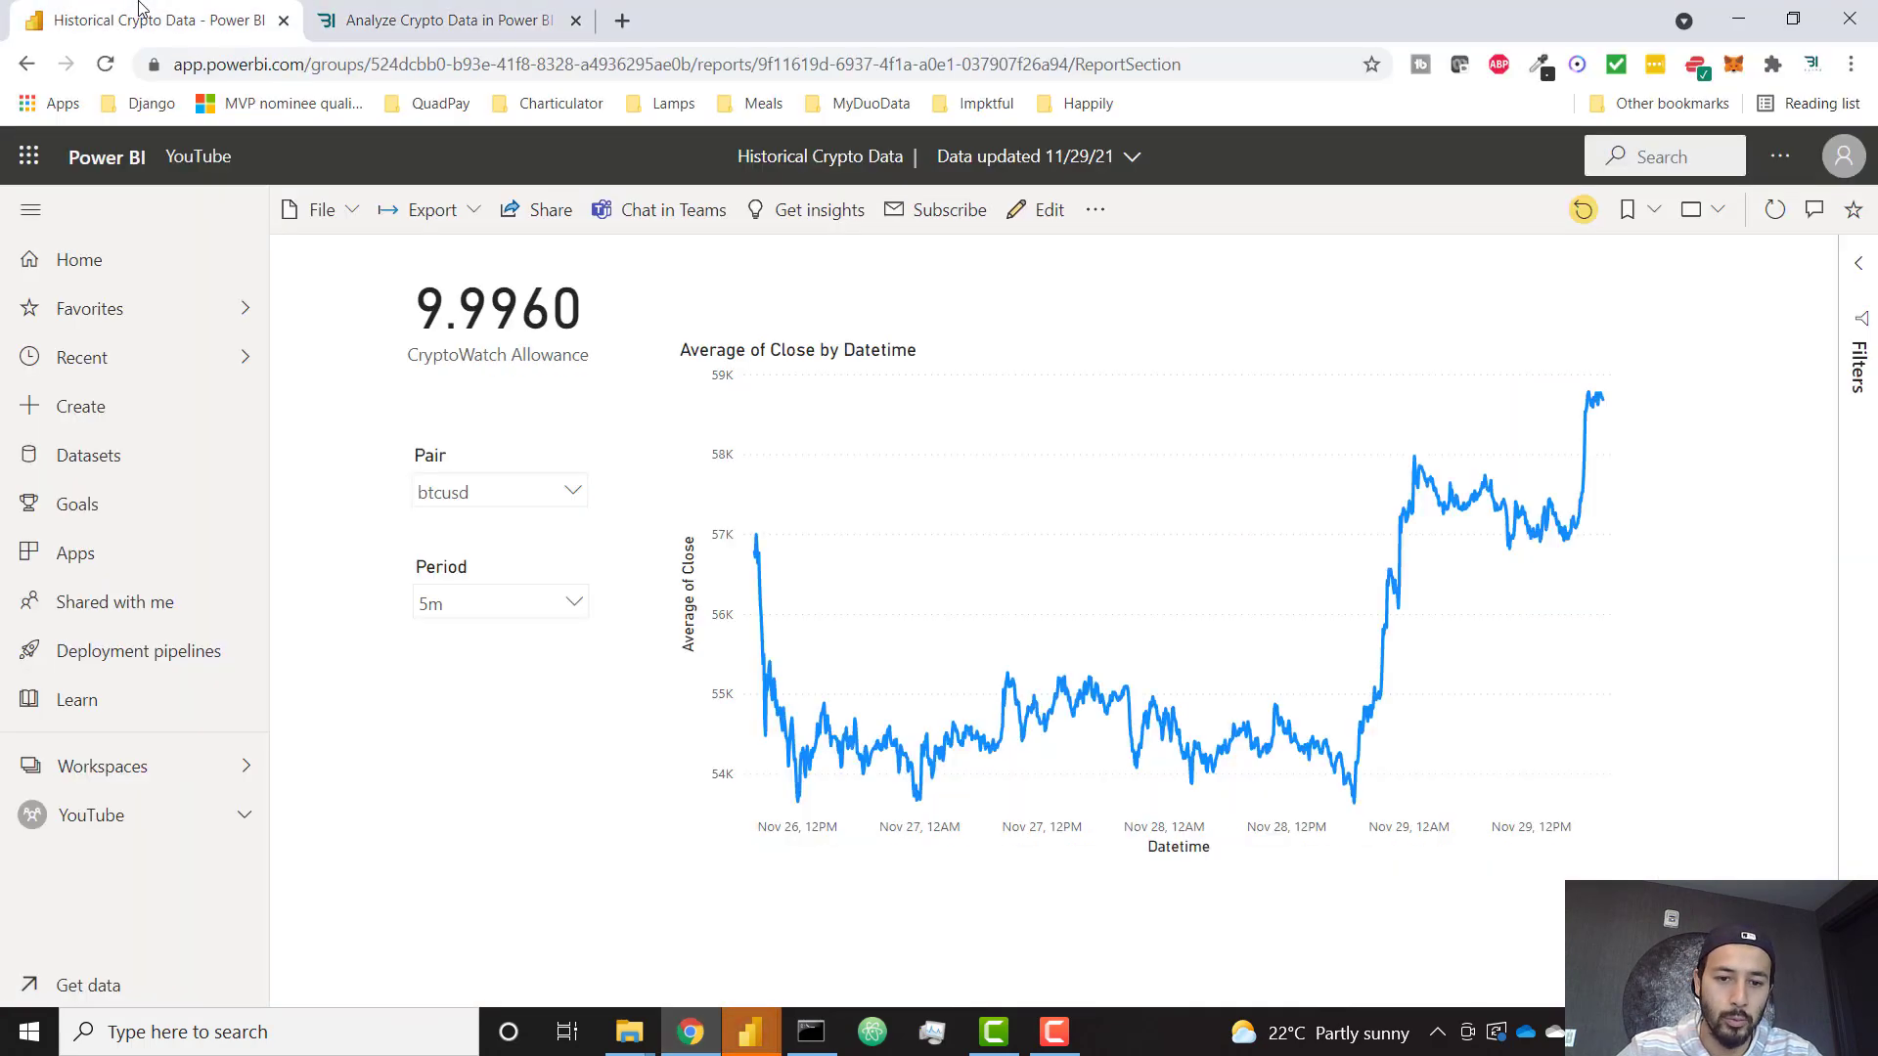
pyautogui.click(88, 815)
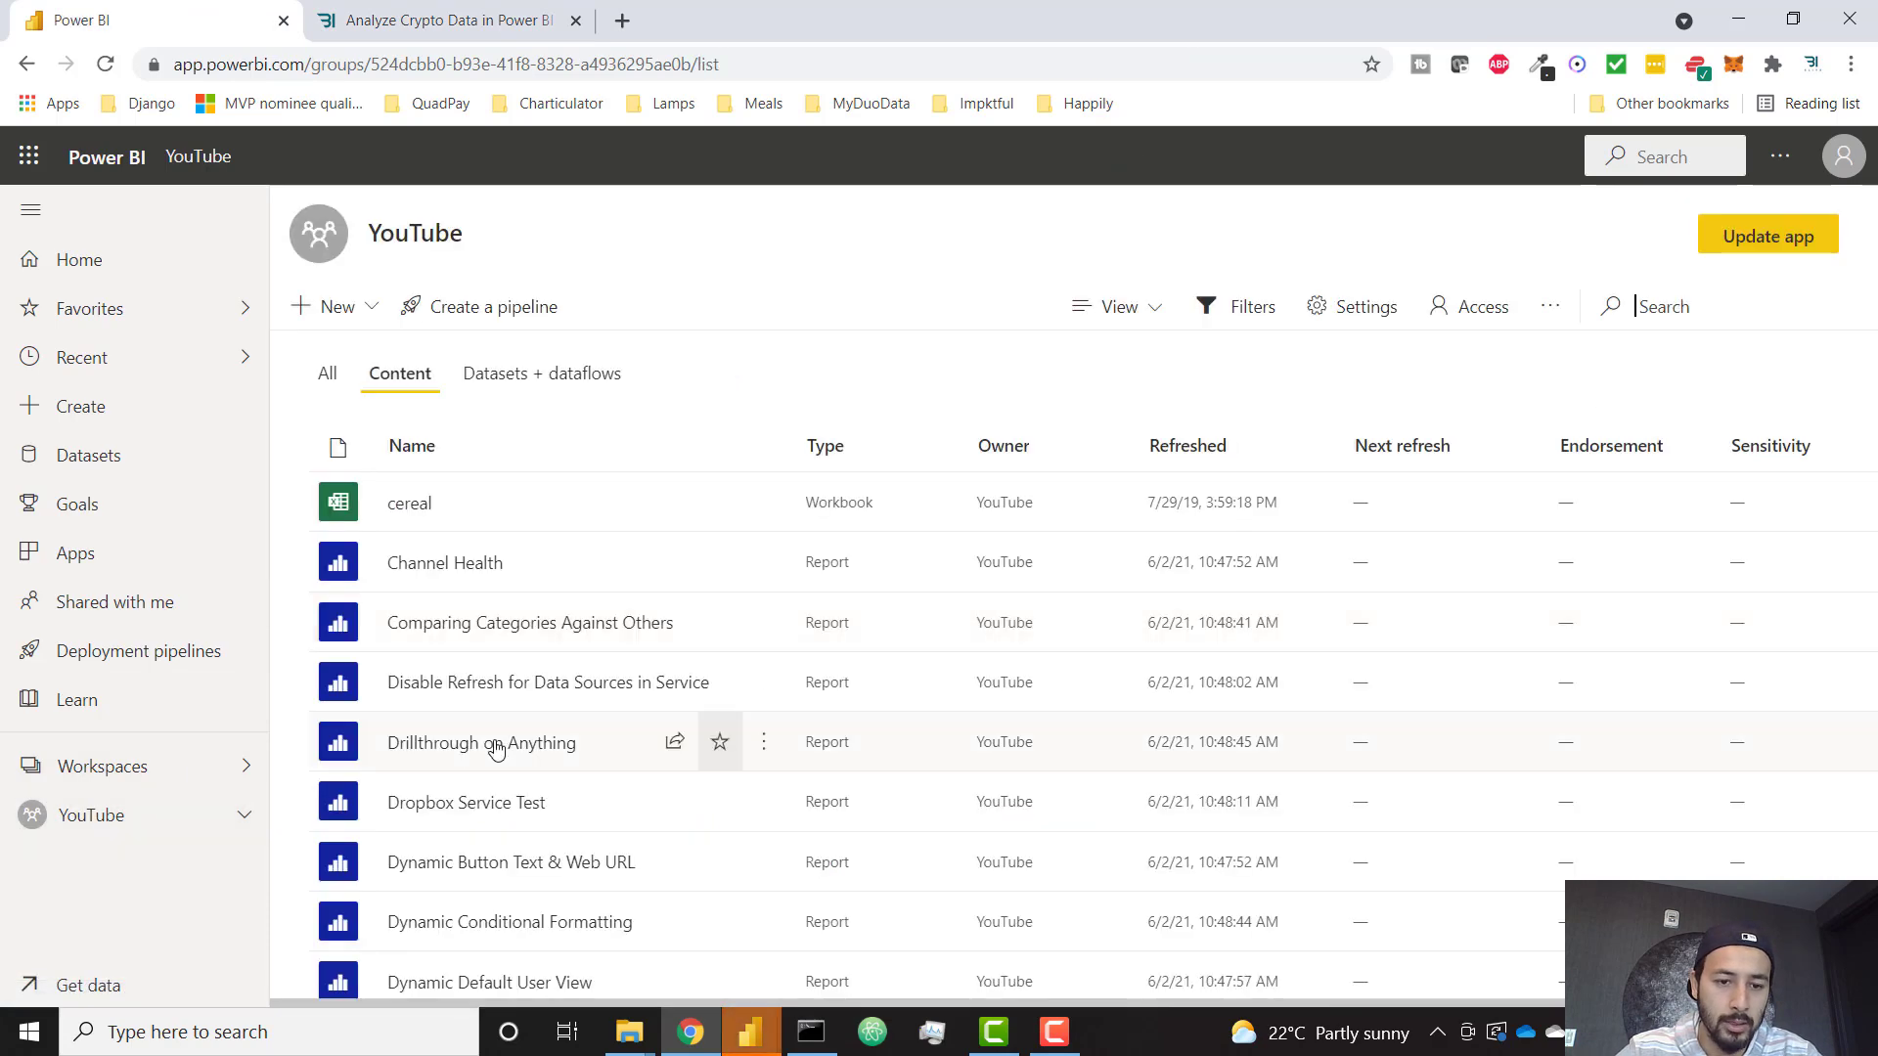
pyautogui.click(520, 372)
pyautogui.scroll(-9, 590, 878)
pyautogui.scroll(7, 598, 879)
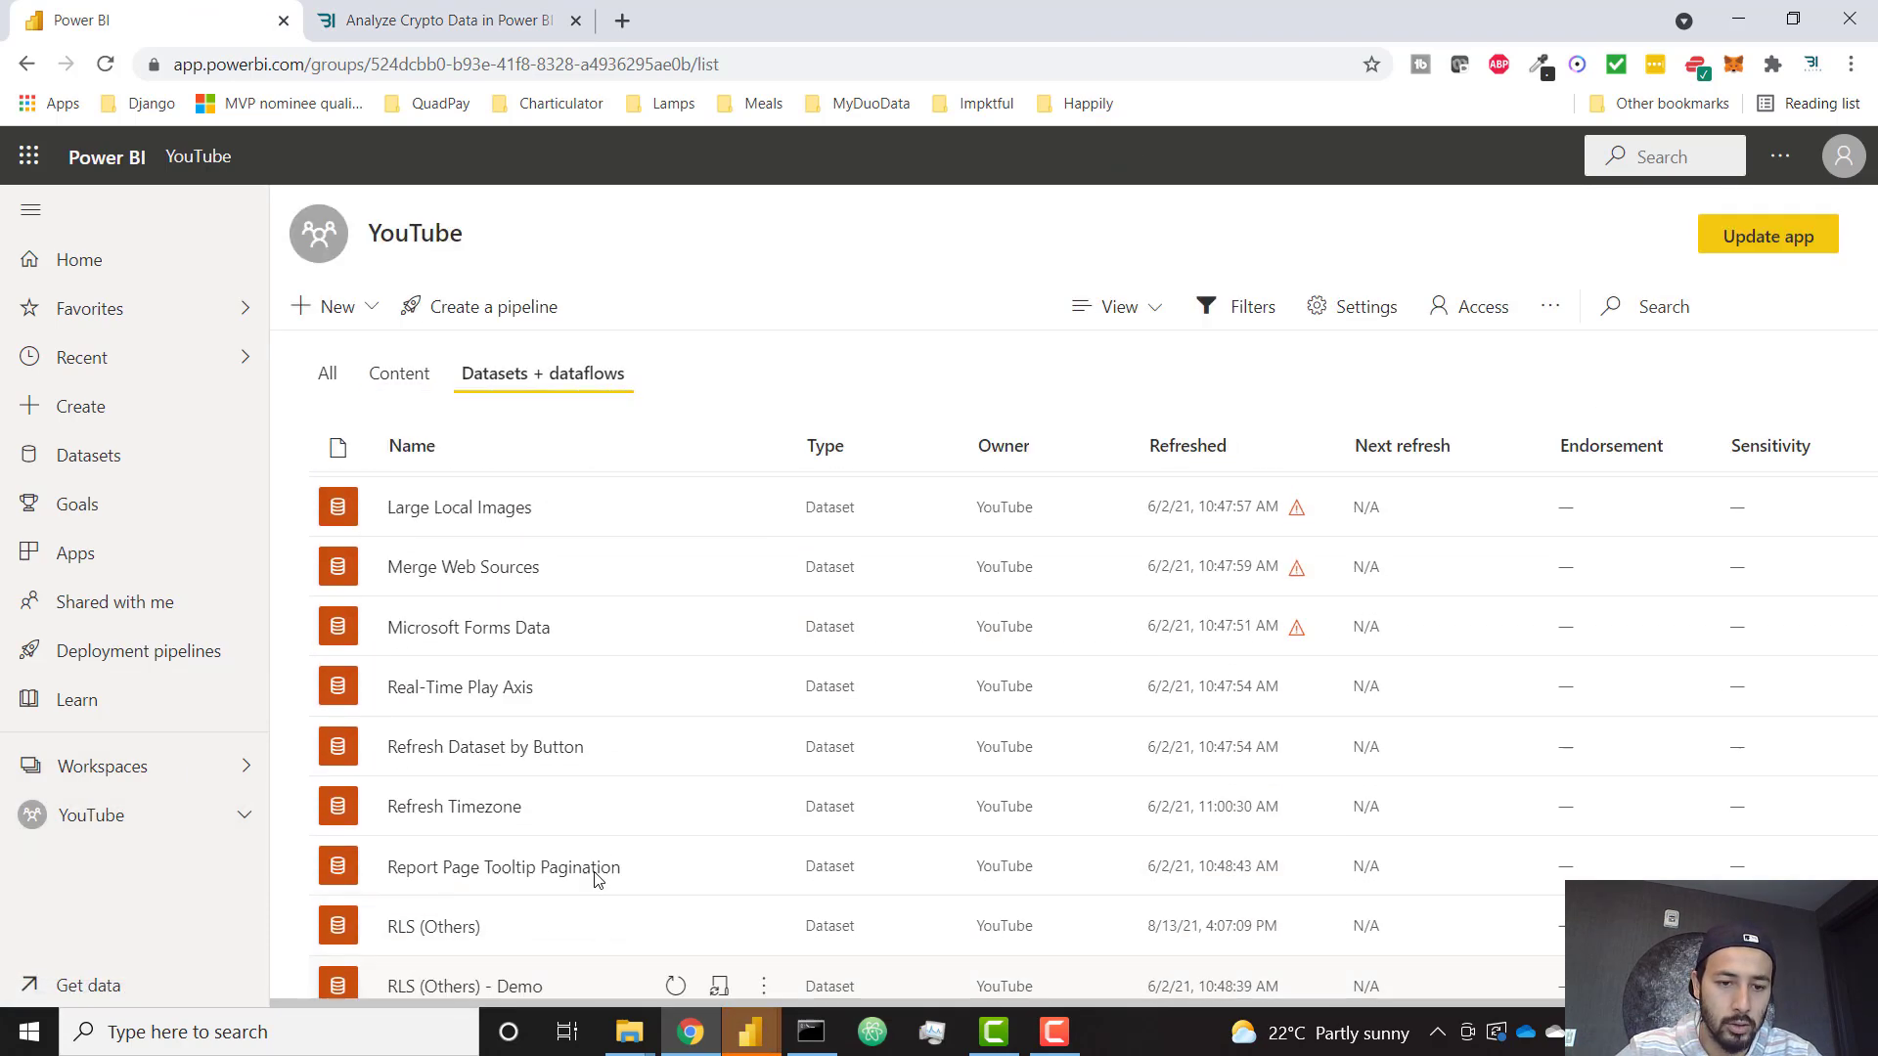
pyautogui.scroll(-3, 598, 880)
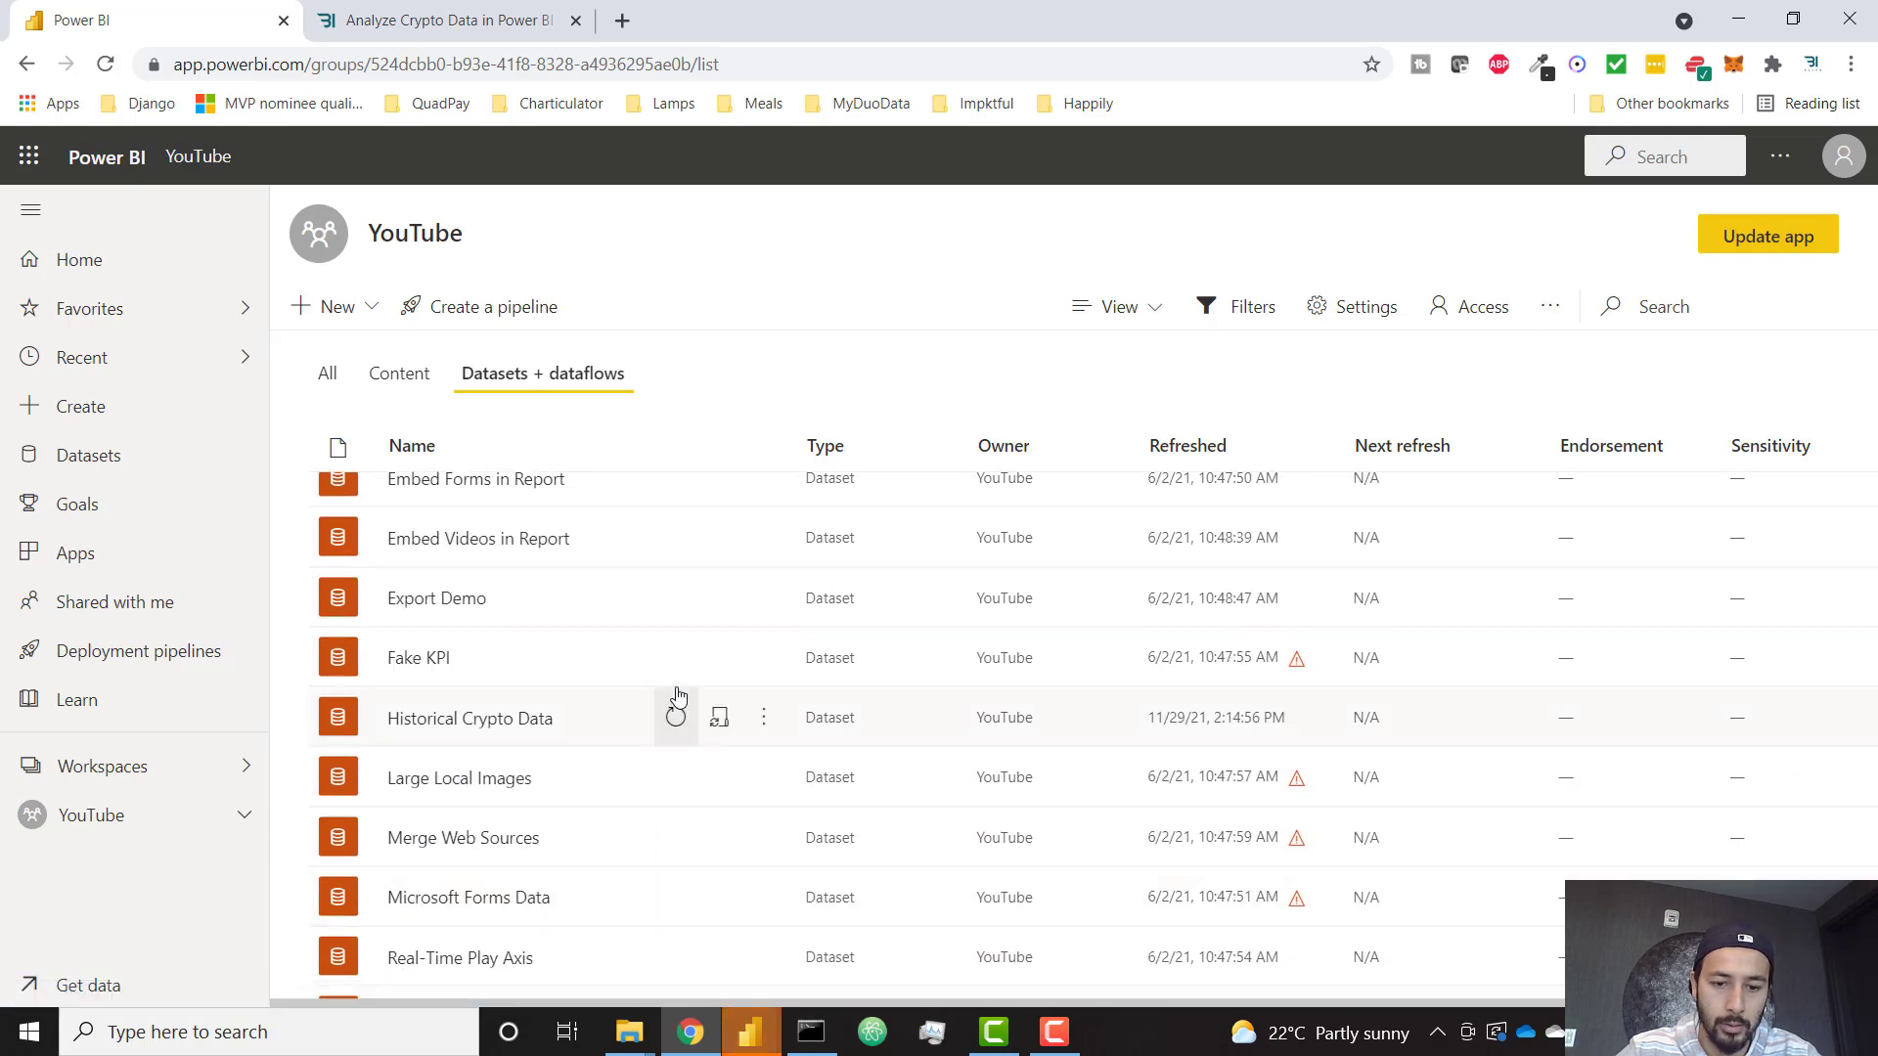
pyautogui.click(676, 718)
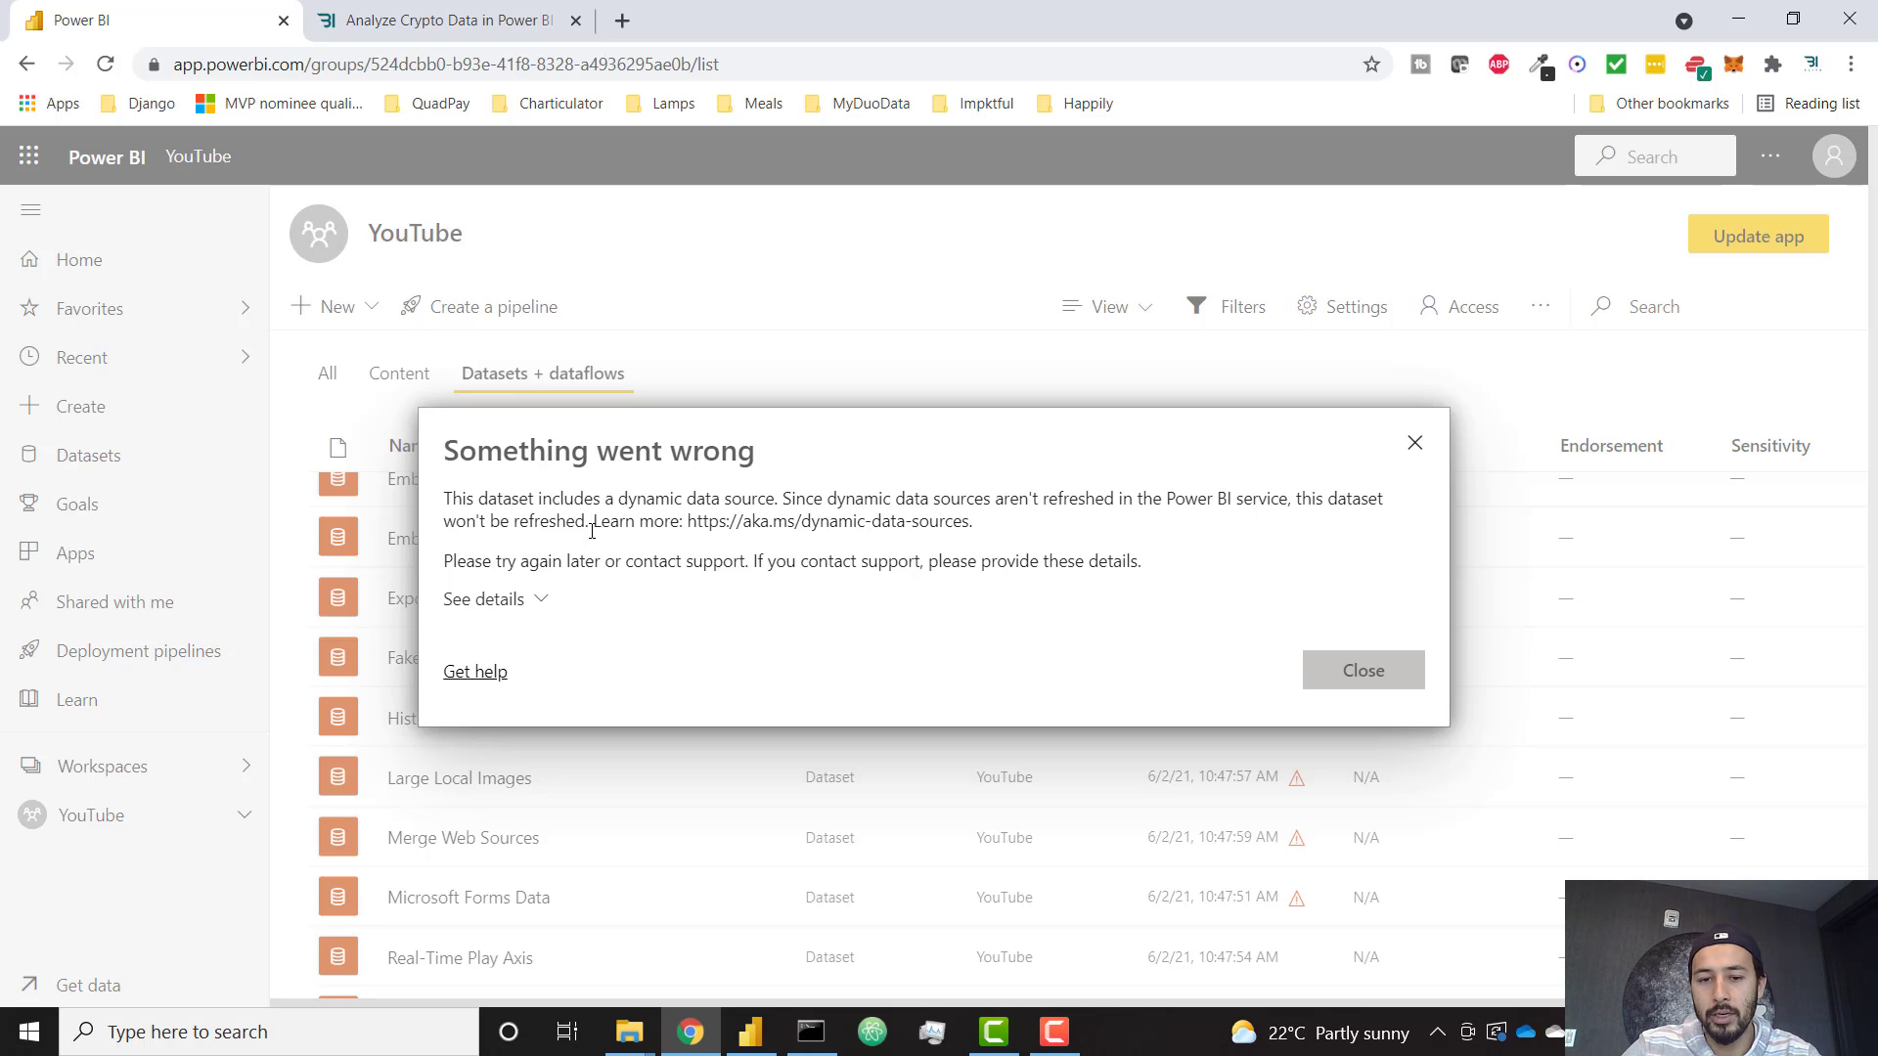
# Step: Open Transform data, preview the Pairs table, then select the getOHLCData function query
pyautogui.click(750, 1031)
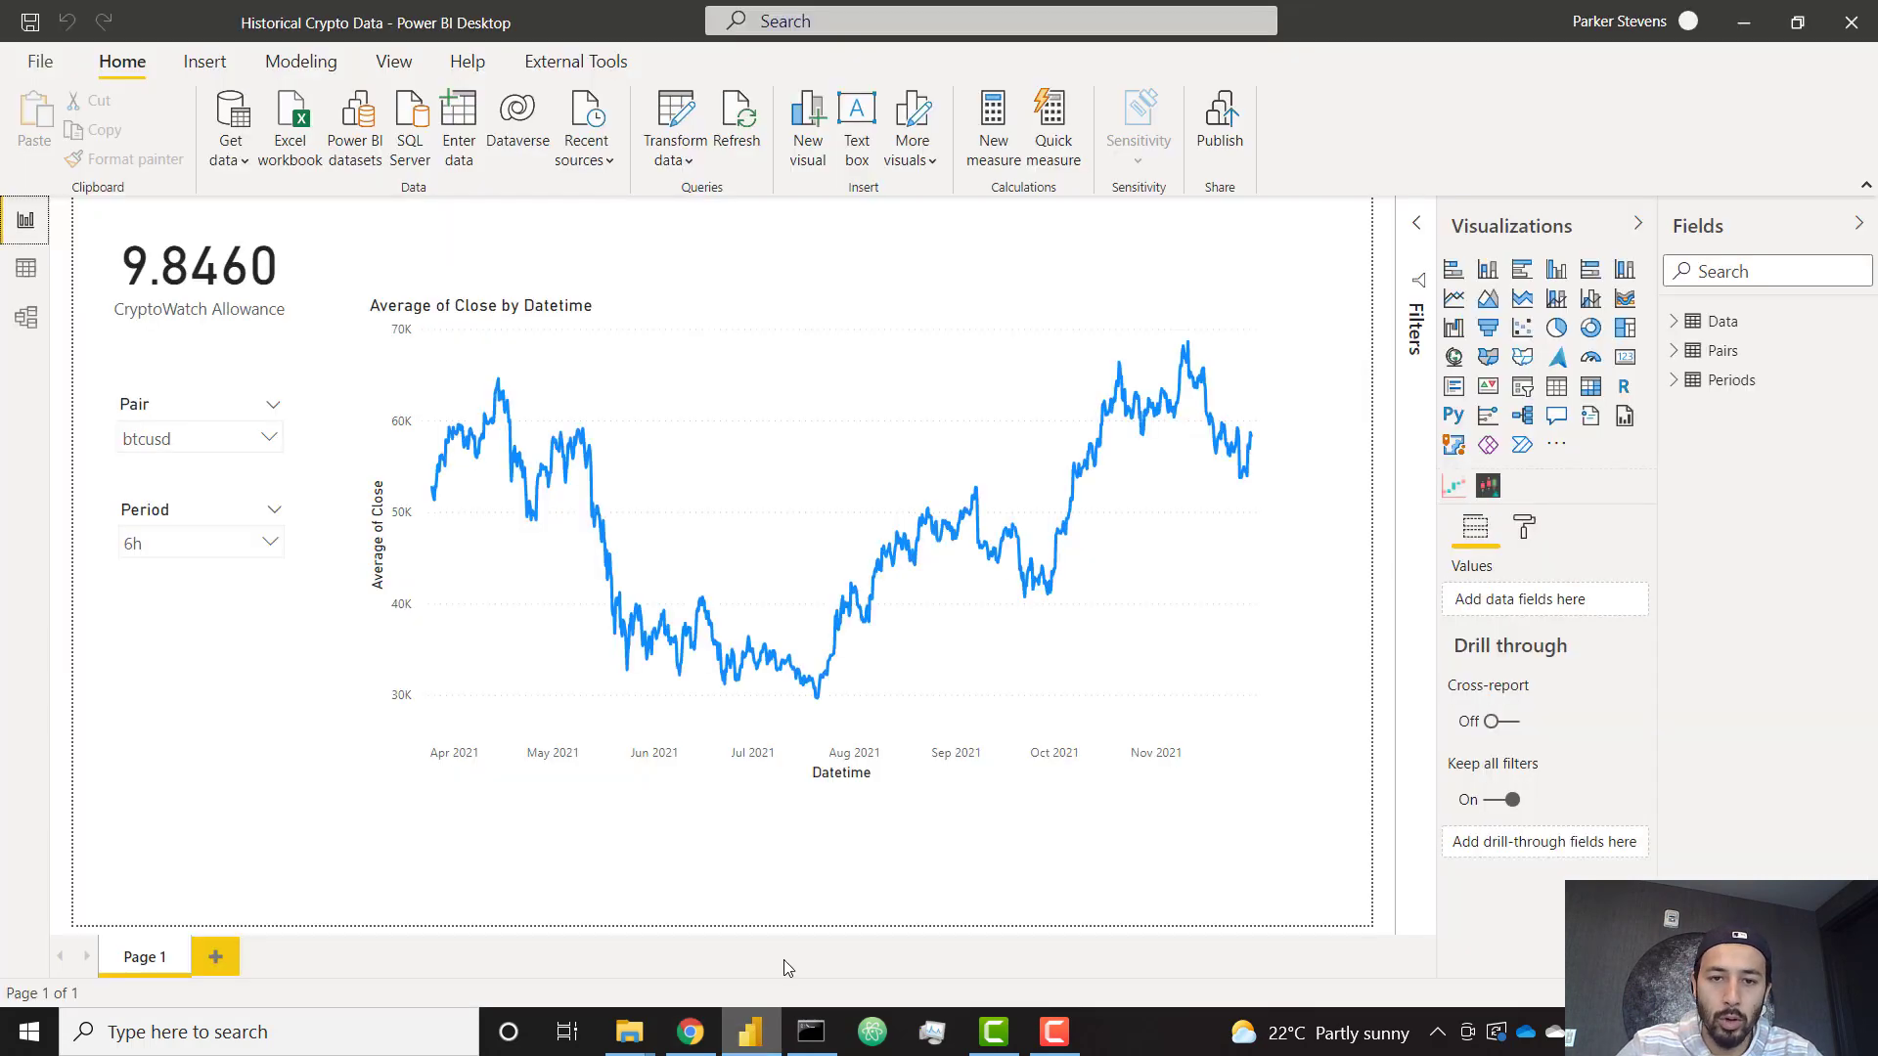
pyautogui.click(687, 126)
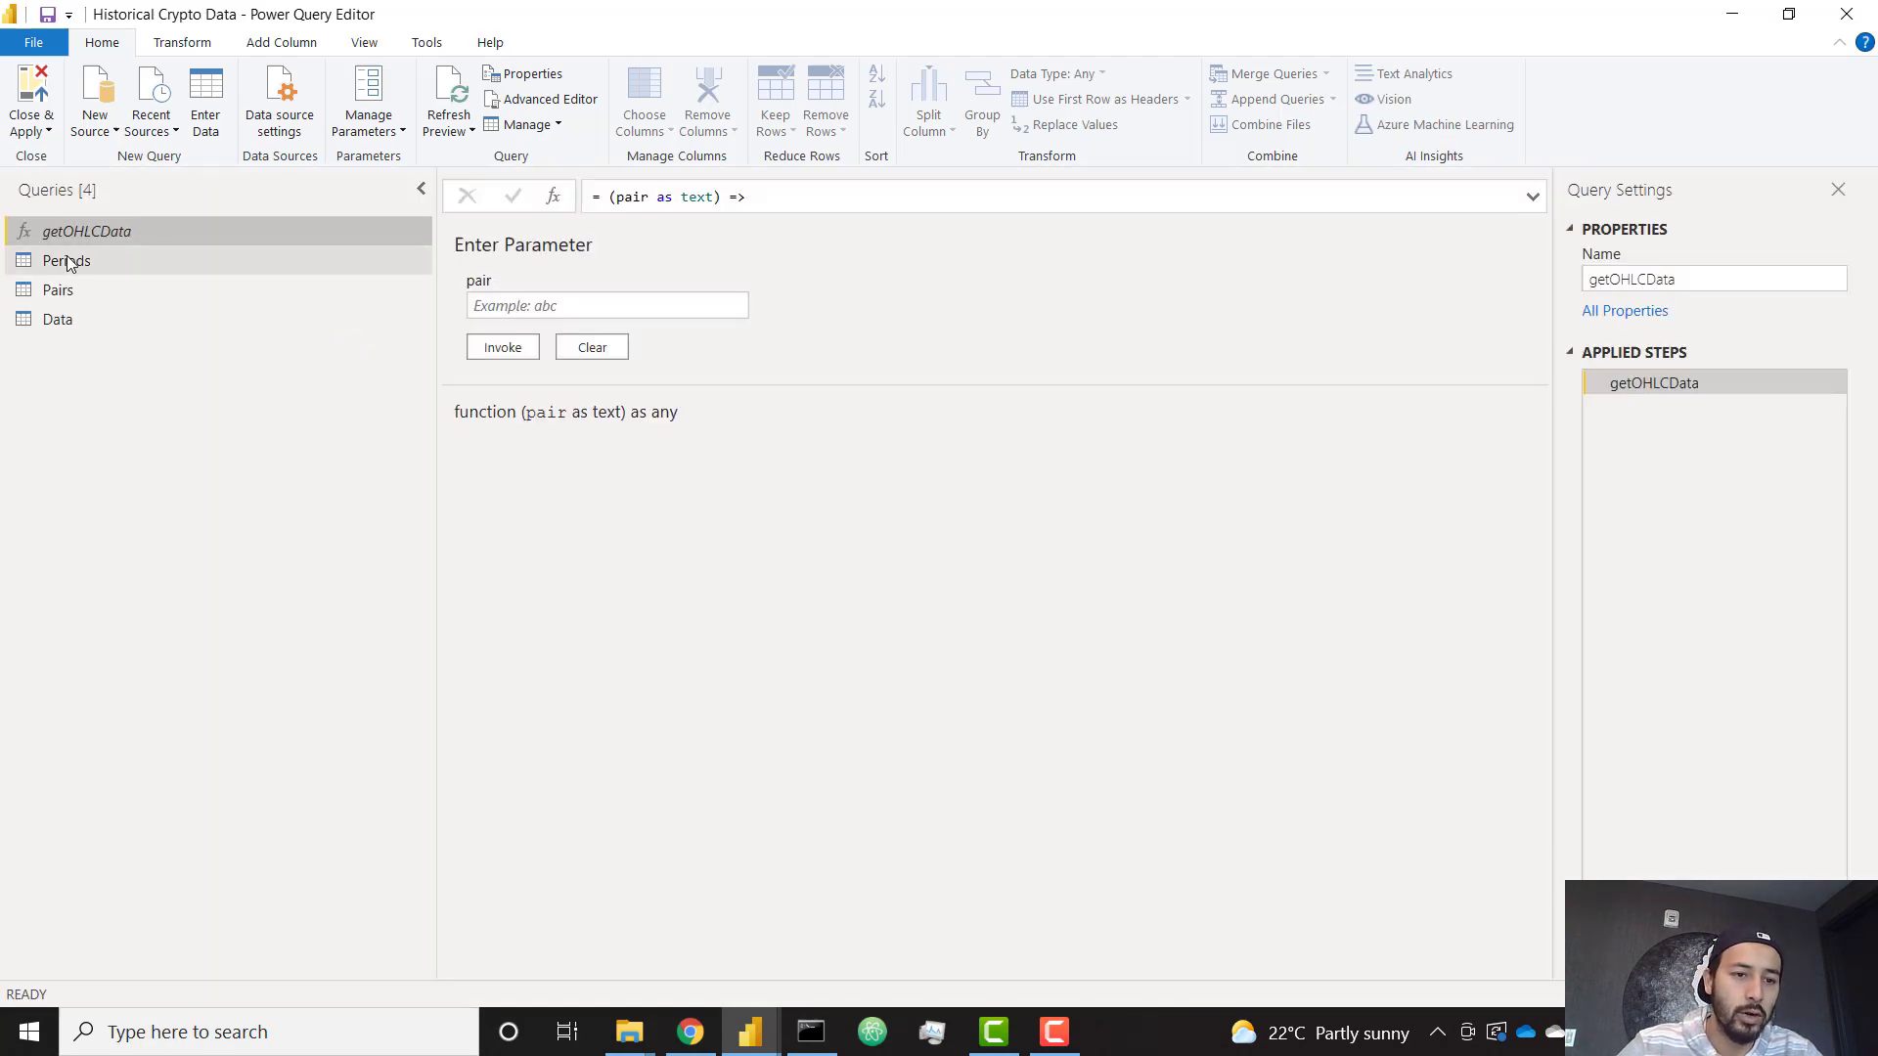
pyautogui.click(75, 297)
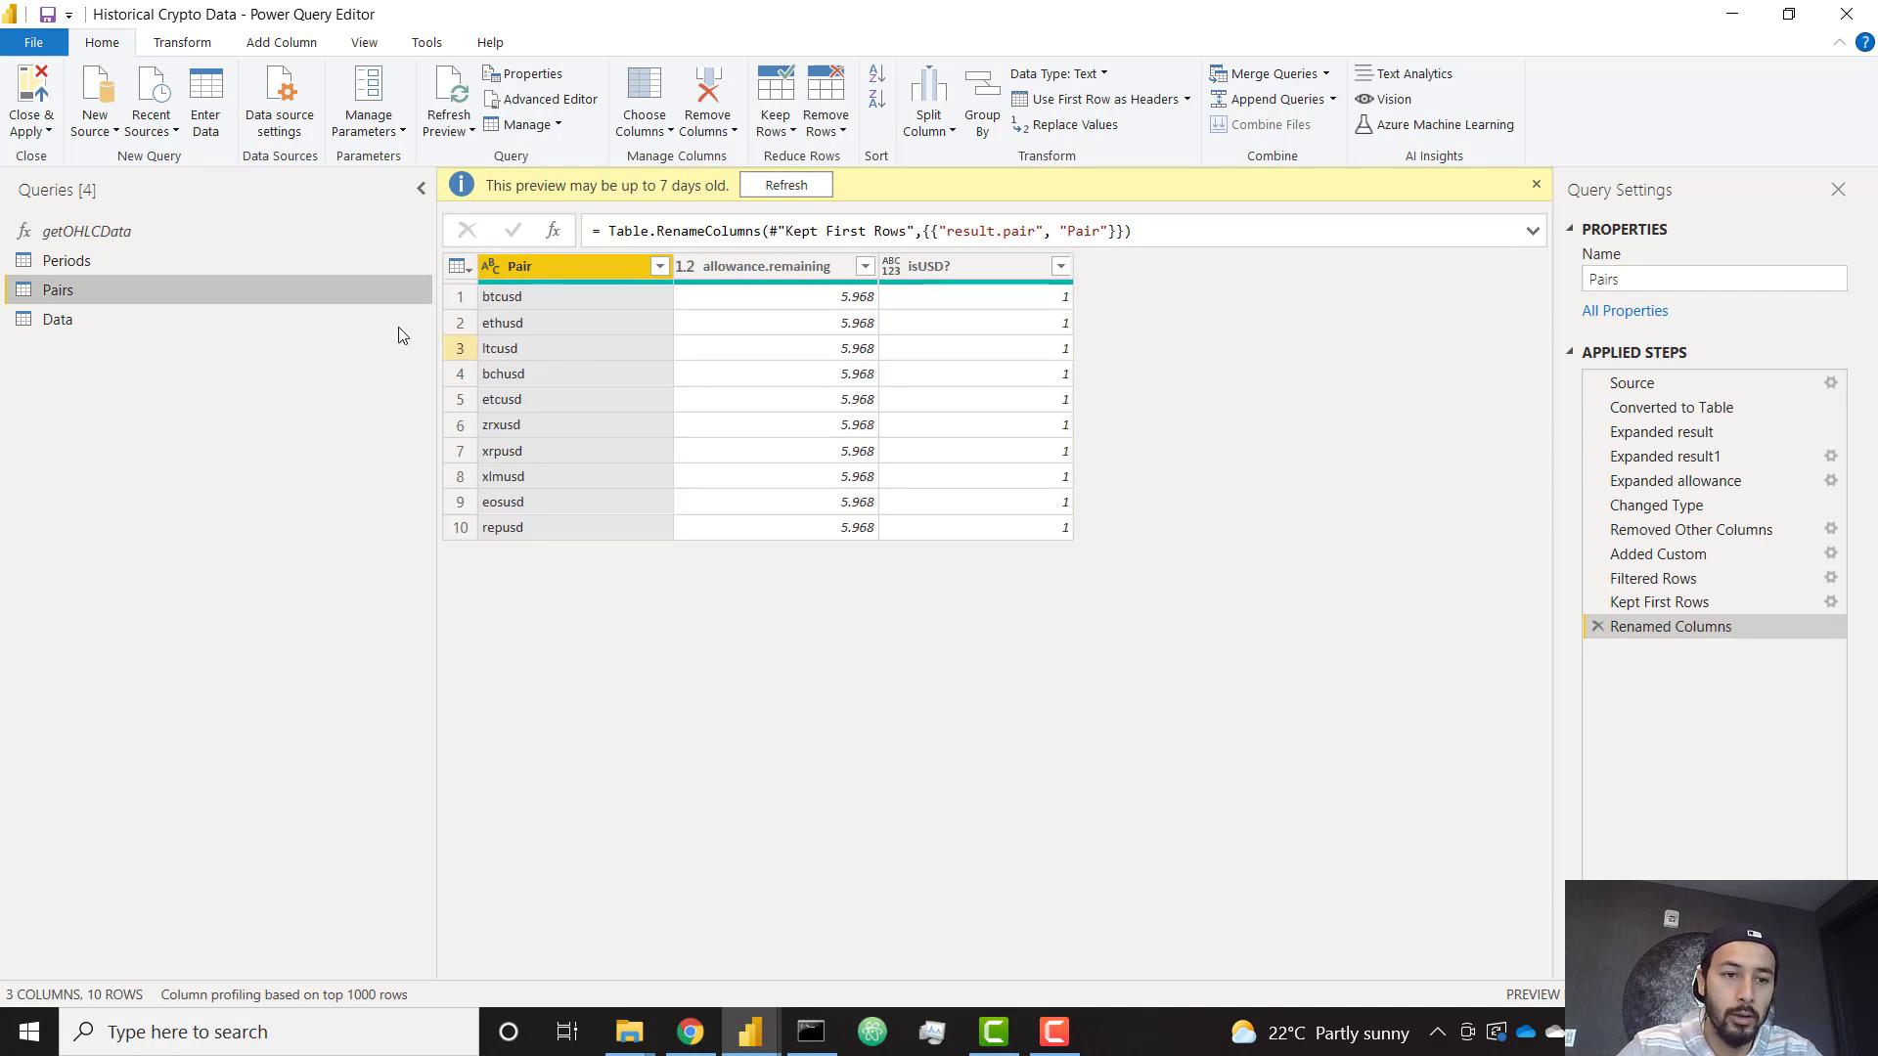
pyautogui.click(167, 238)
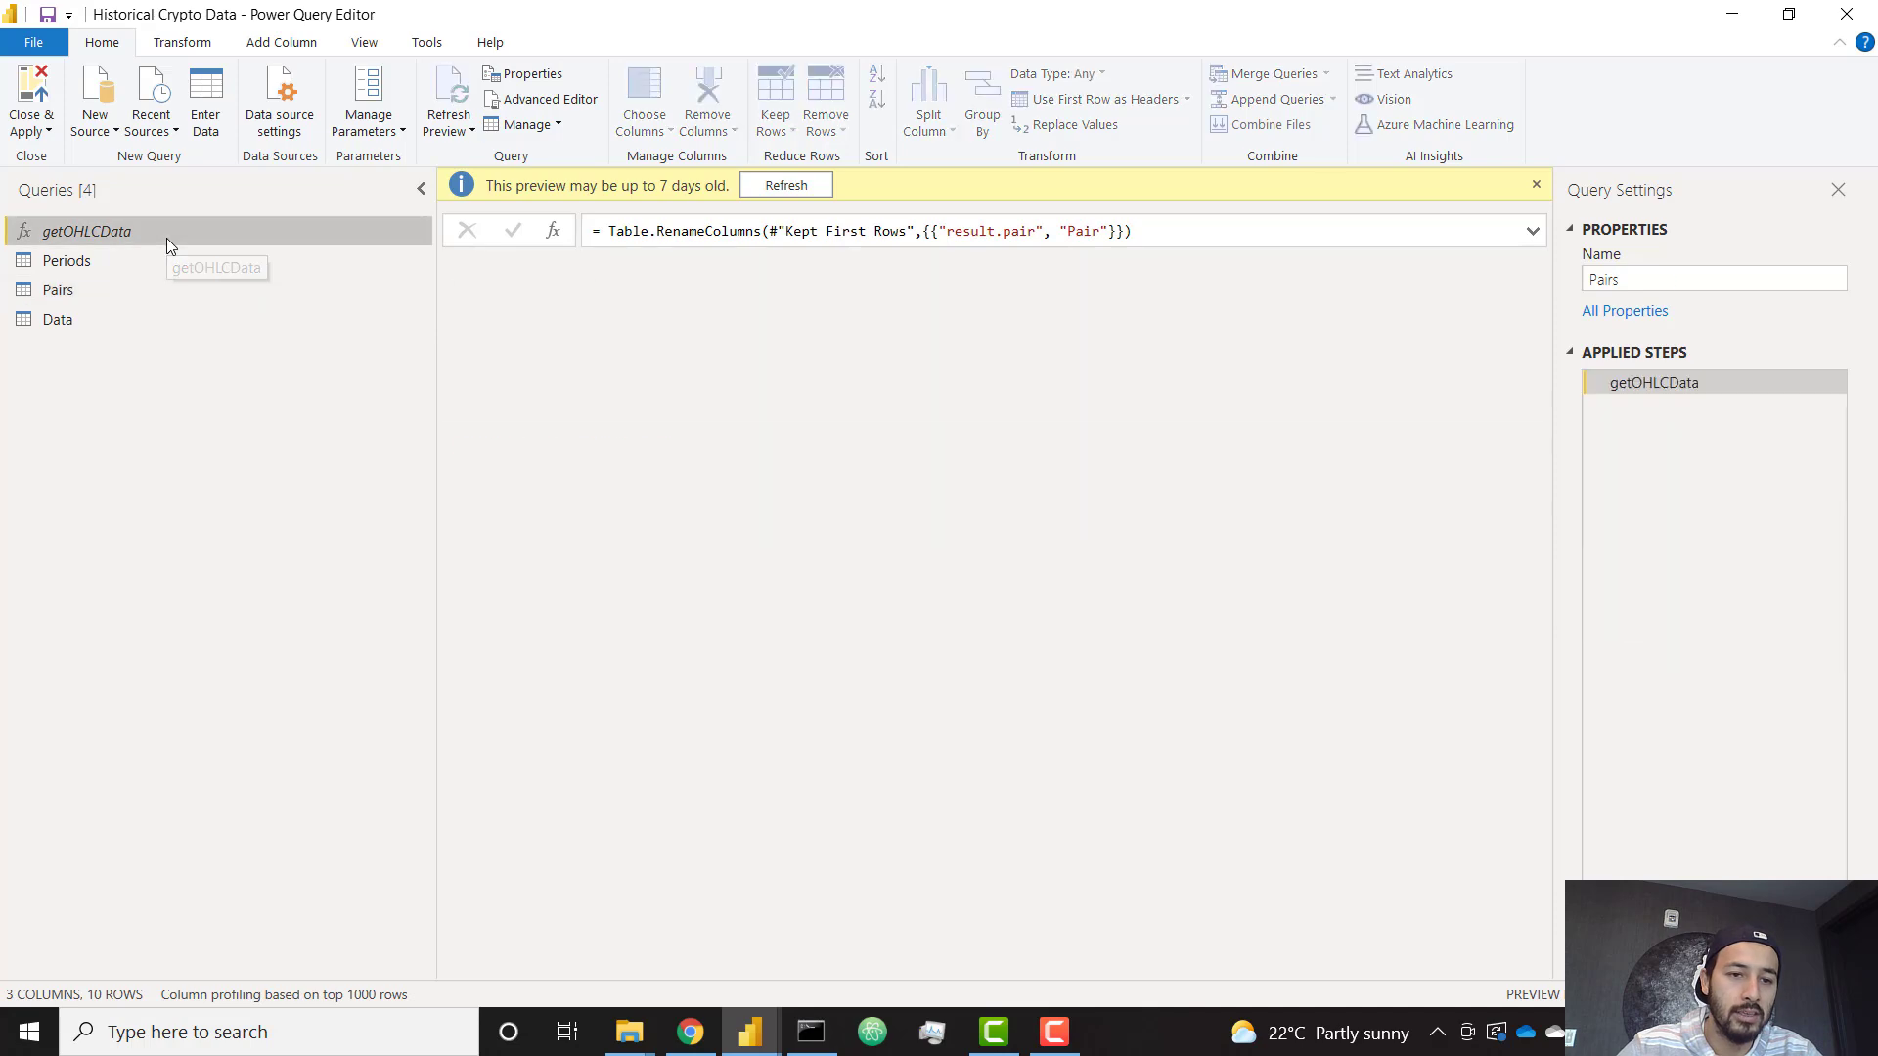
# Step: Open getOHLCData in the Advanced Editor and examine its Web.Contents URL built from pair and "/ohlc"
pyautogui.click(523, 102)
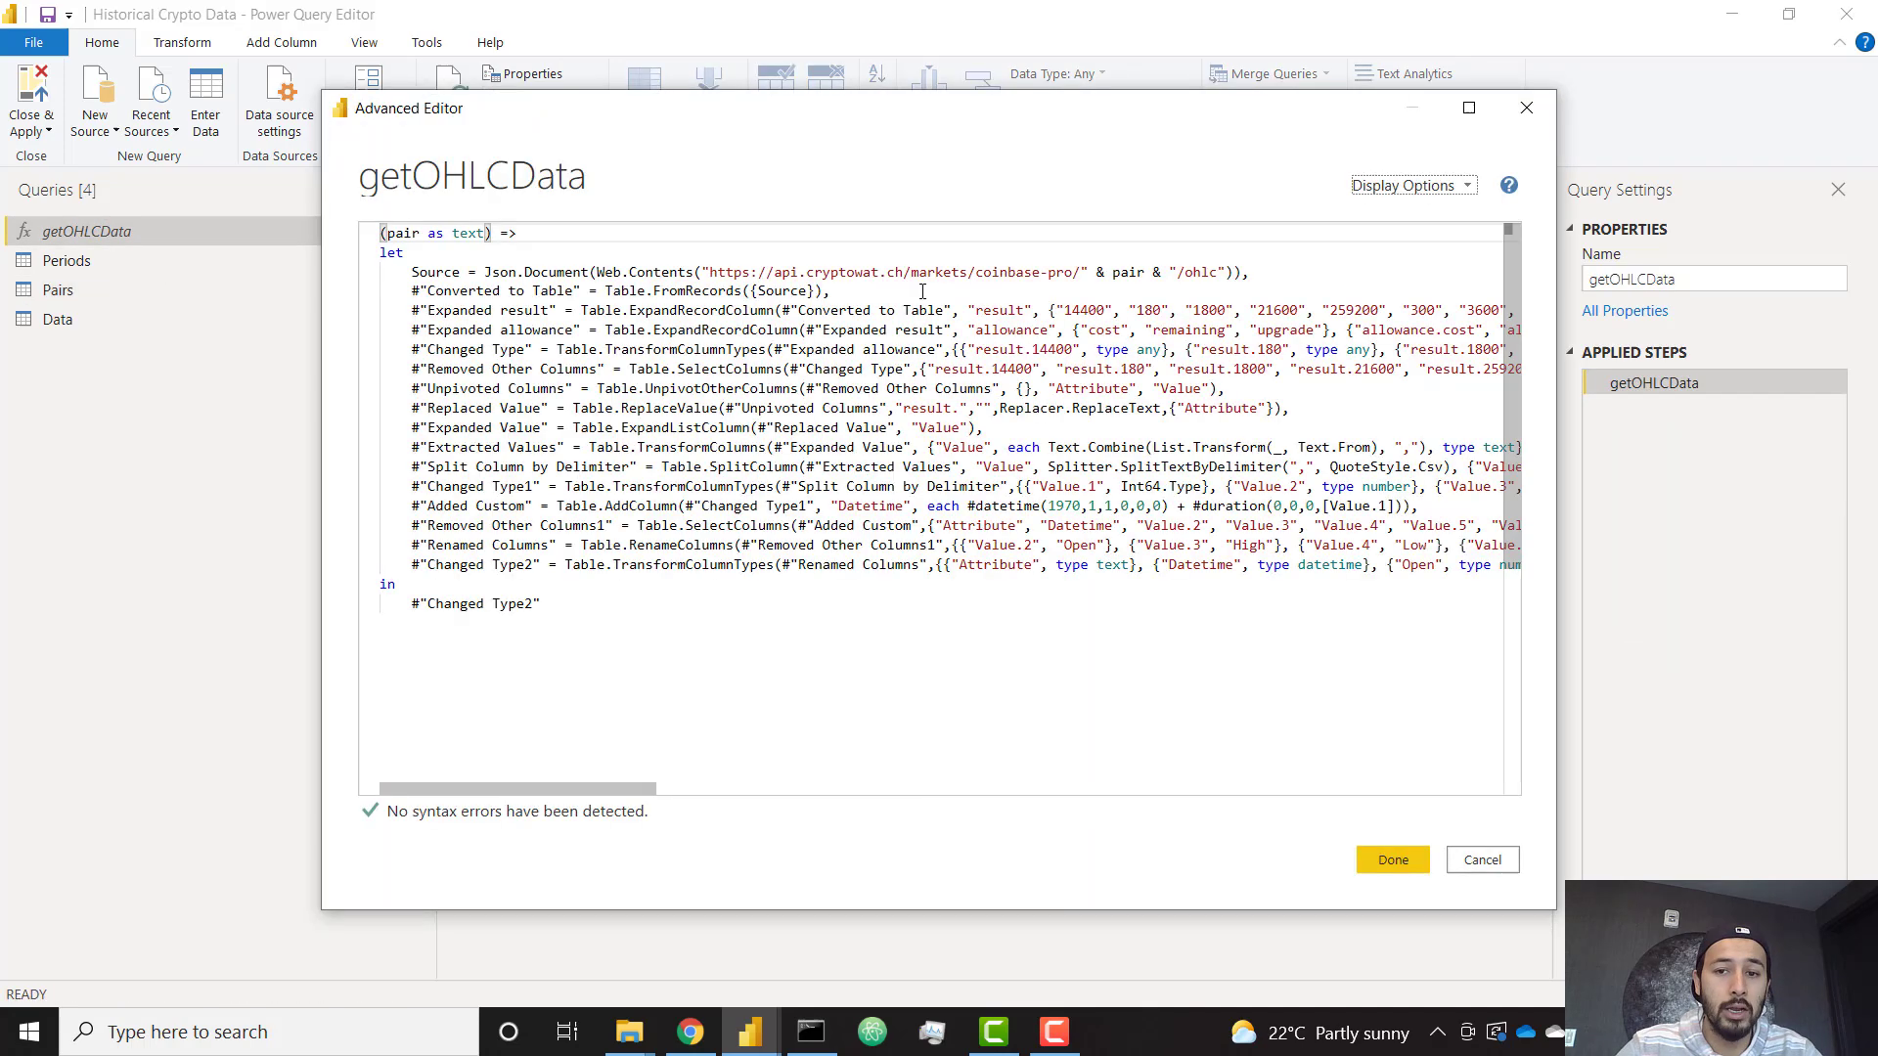
pyautogui.moveTo(1099, 274); pyautogui.dragTo(1163, 278)
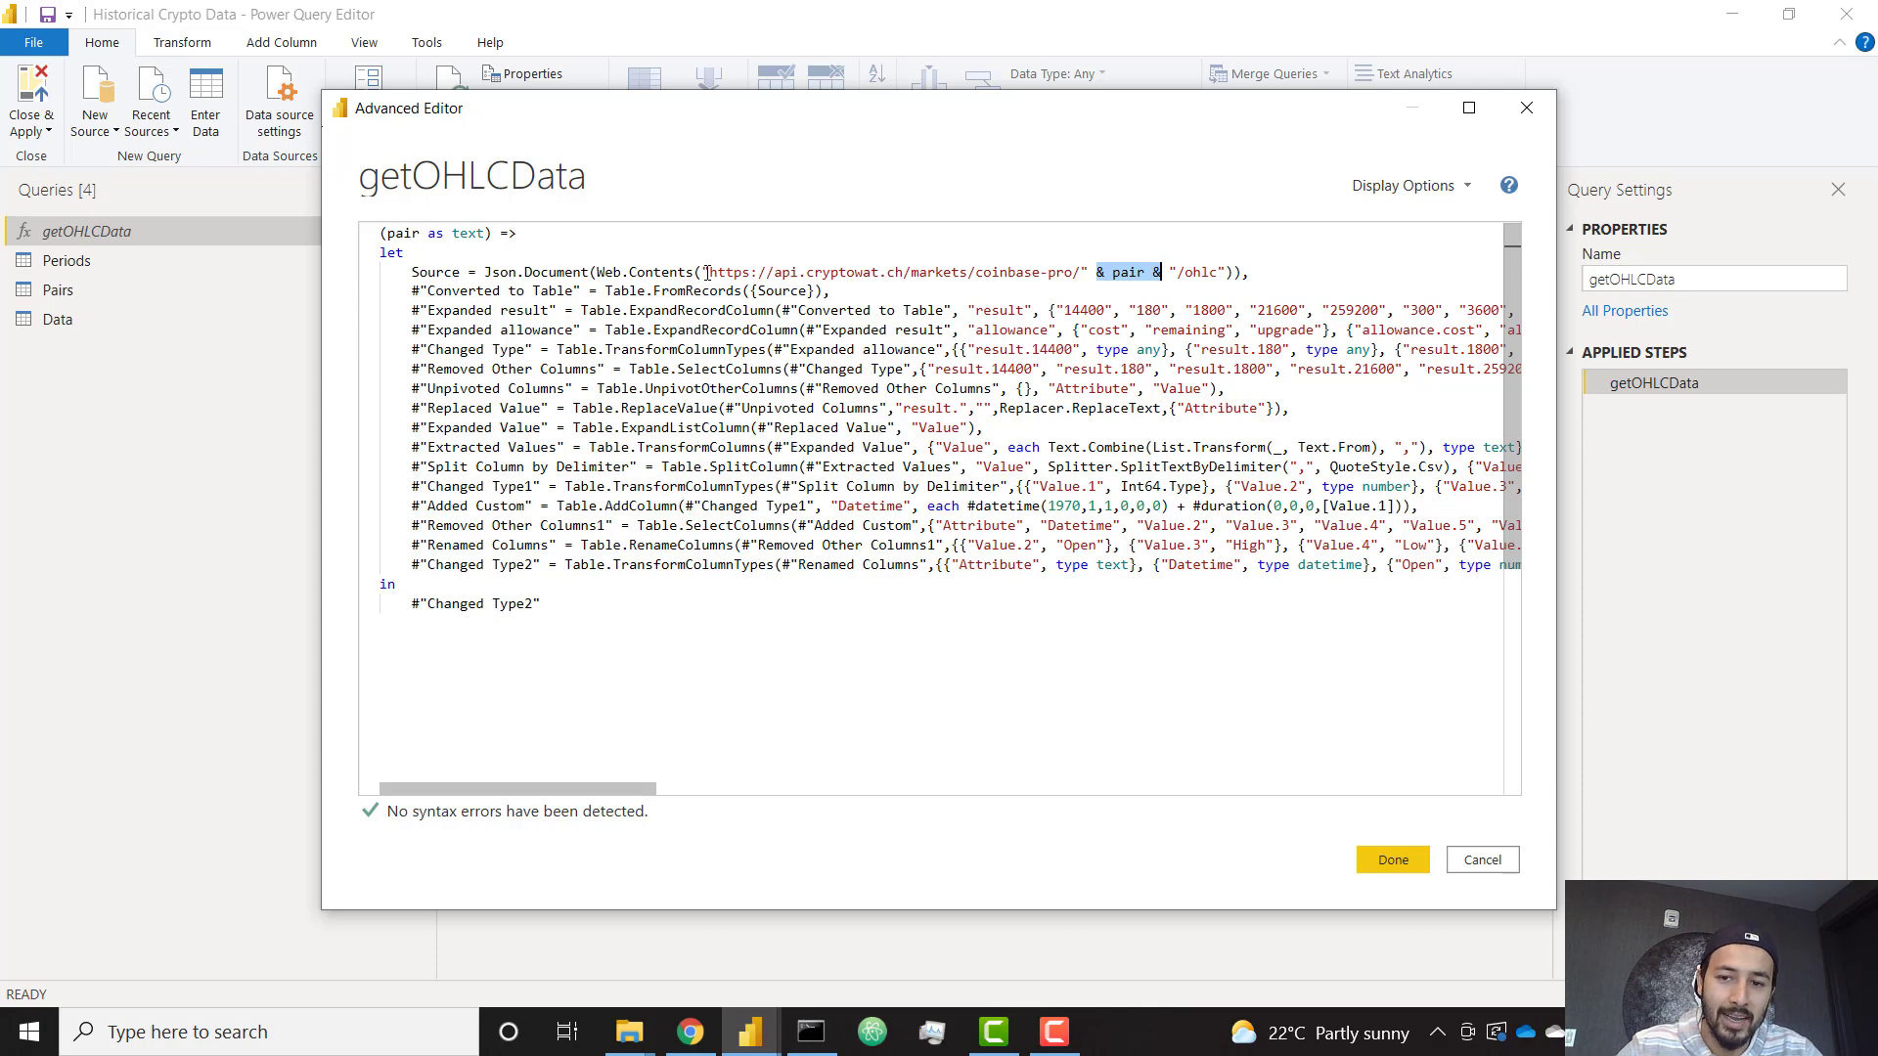
pyautogui.moveTo(712, 272); pyautogui.dragTo(1221, 277)
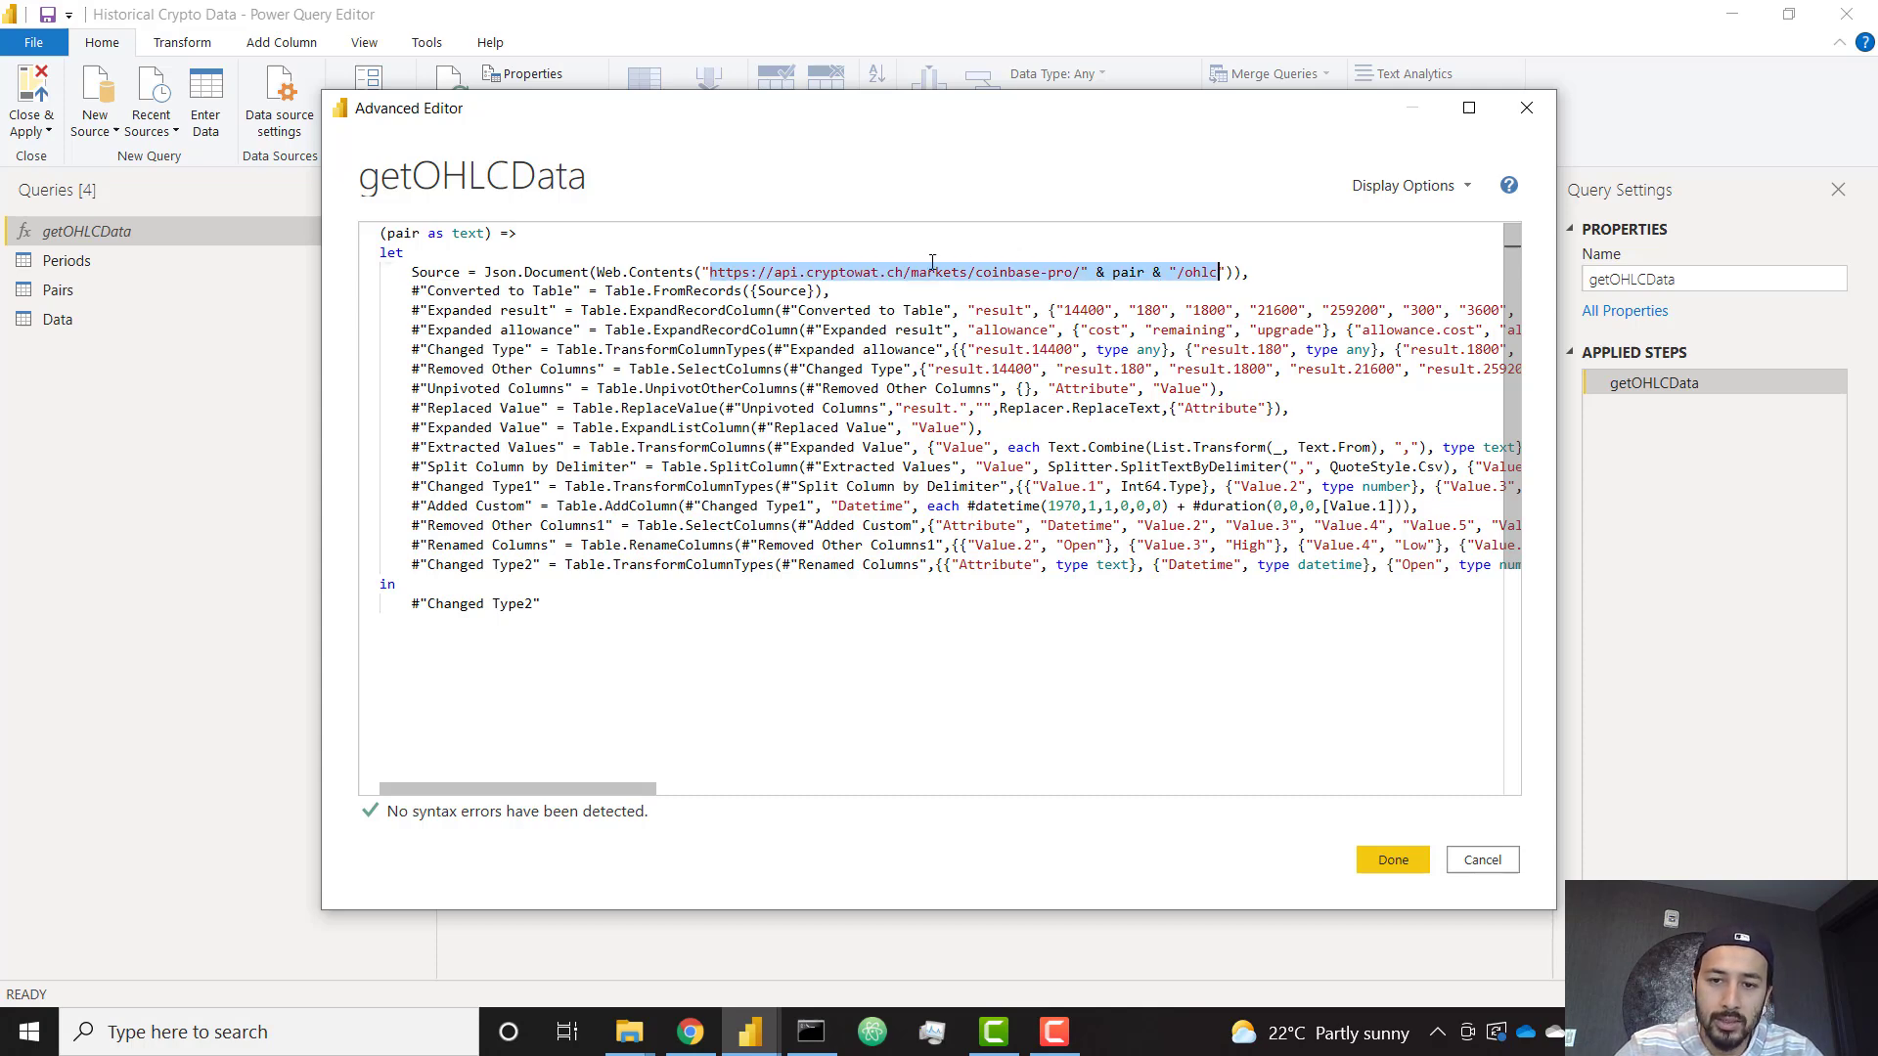
pyautogui.doubleClick(1129, 274)
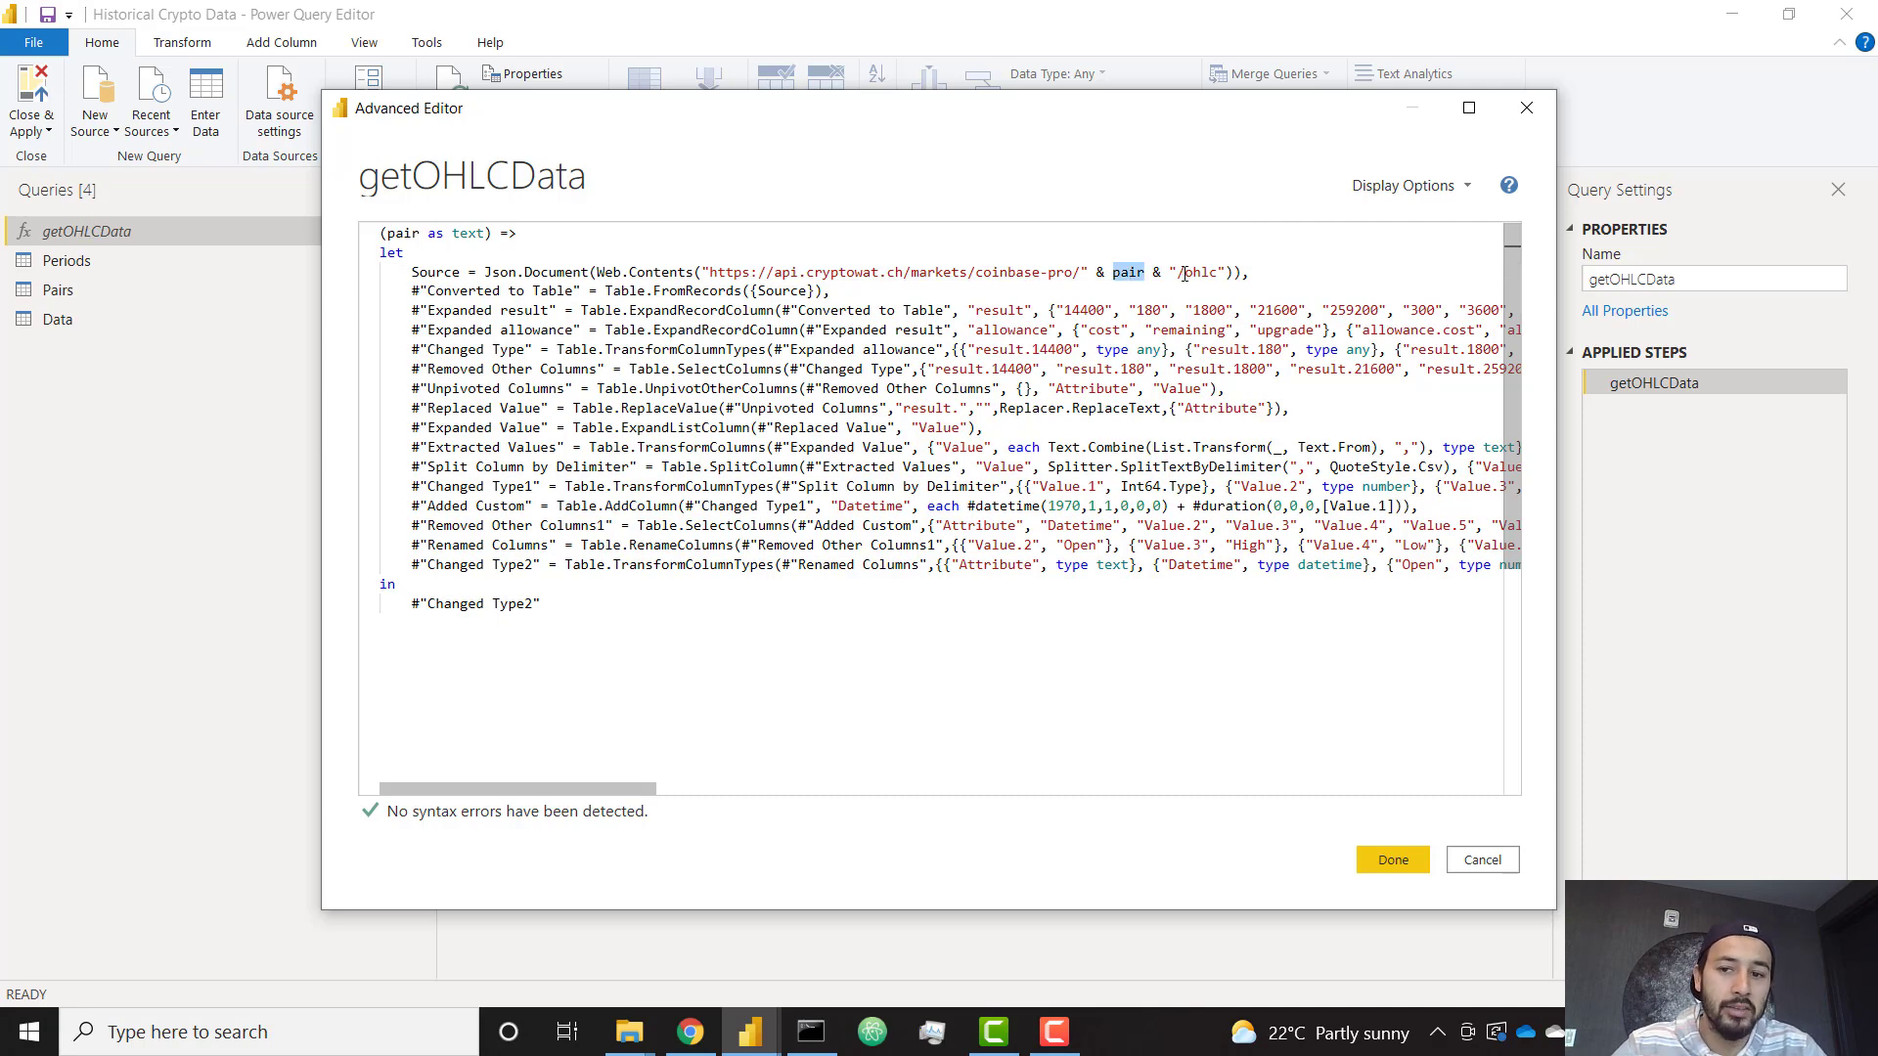
pyautogui.moveTo(1169, 275); pyautogui.dragTo(1228, 274)
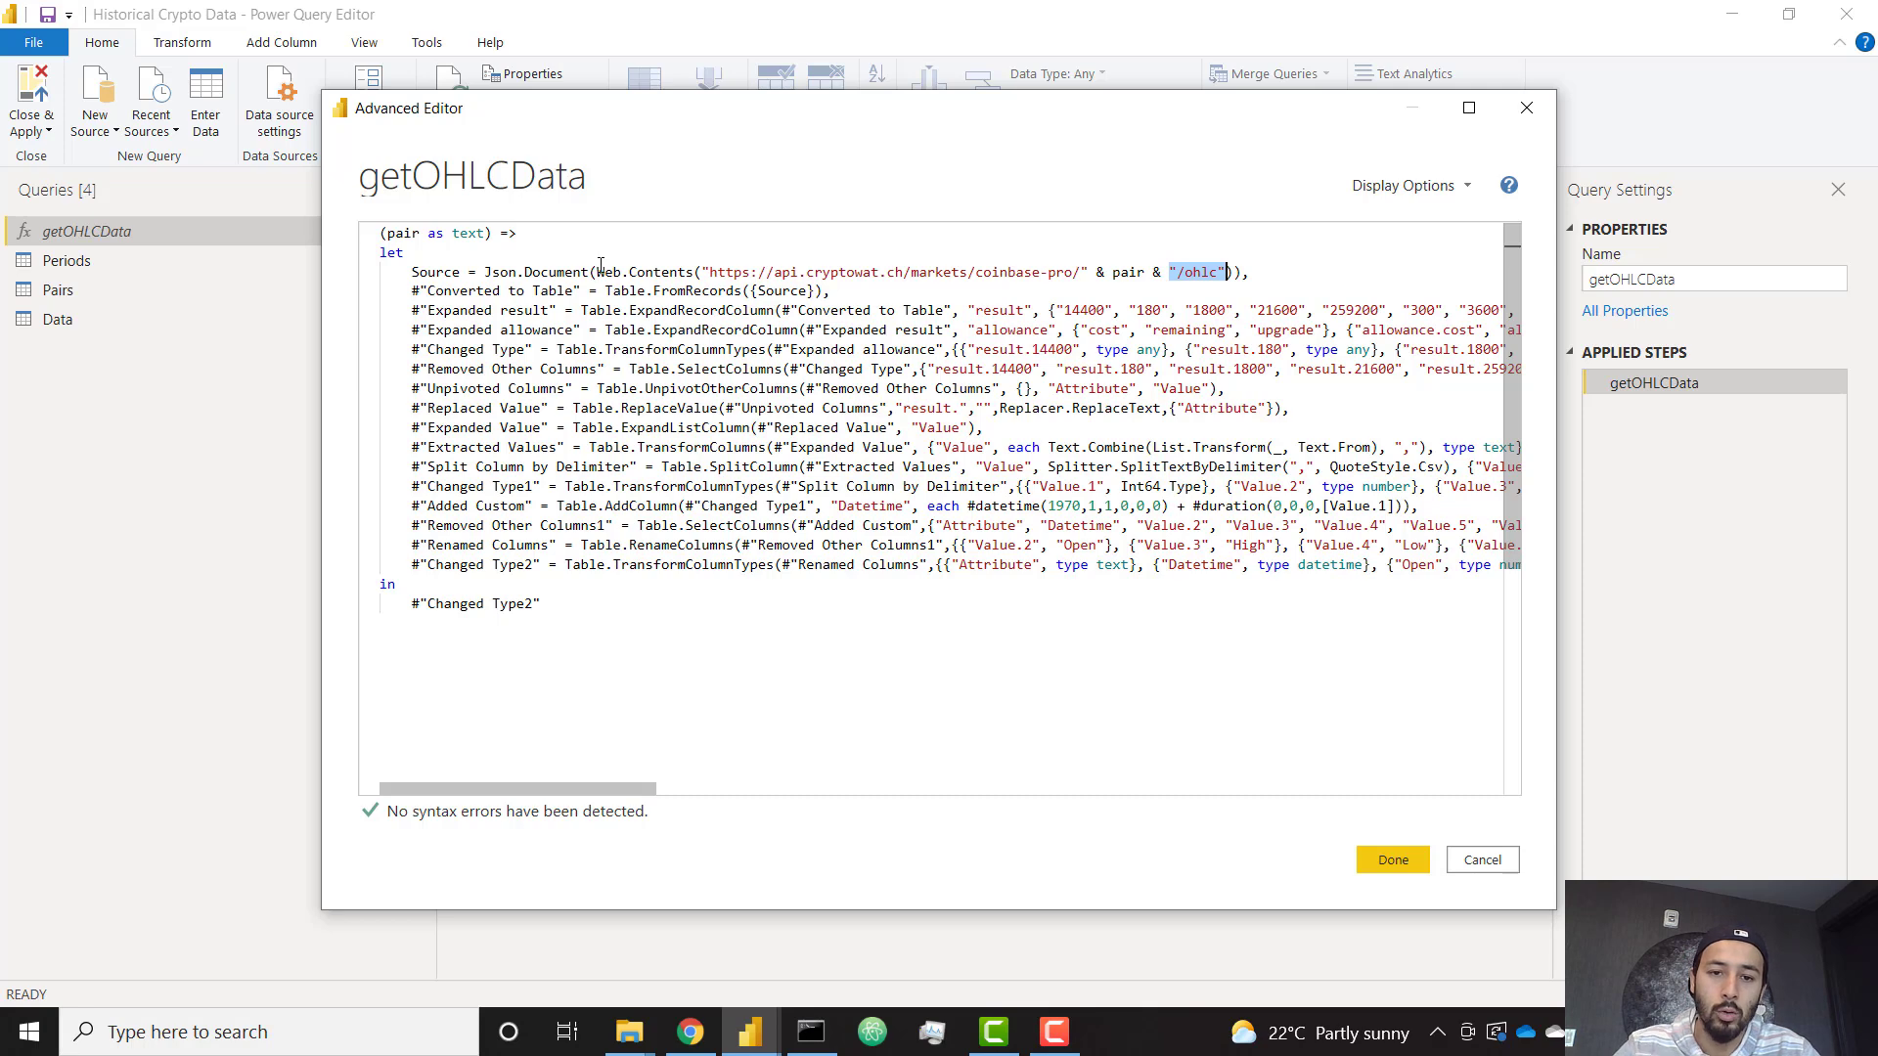
pyautogui.moveTo(596, 272); pyautogui.dragTo(696, 272)
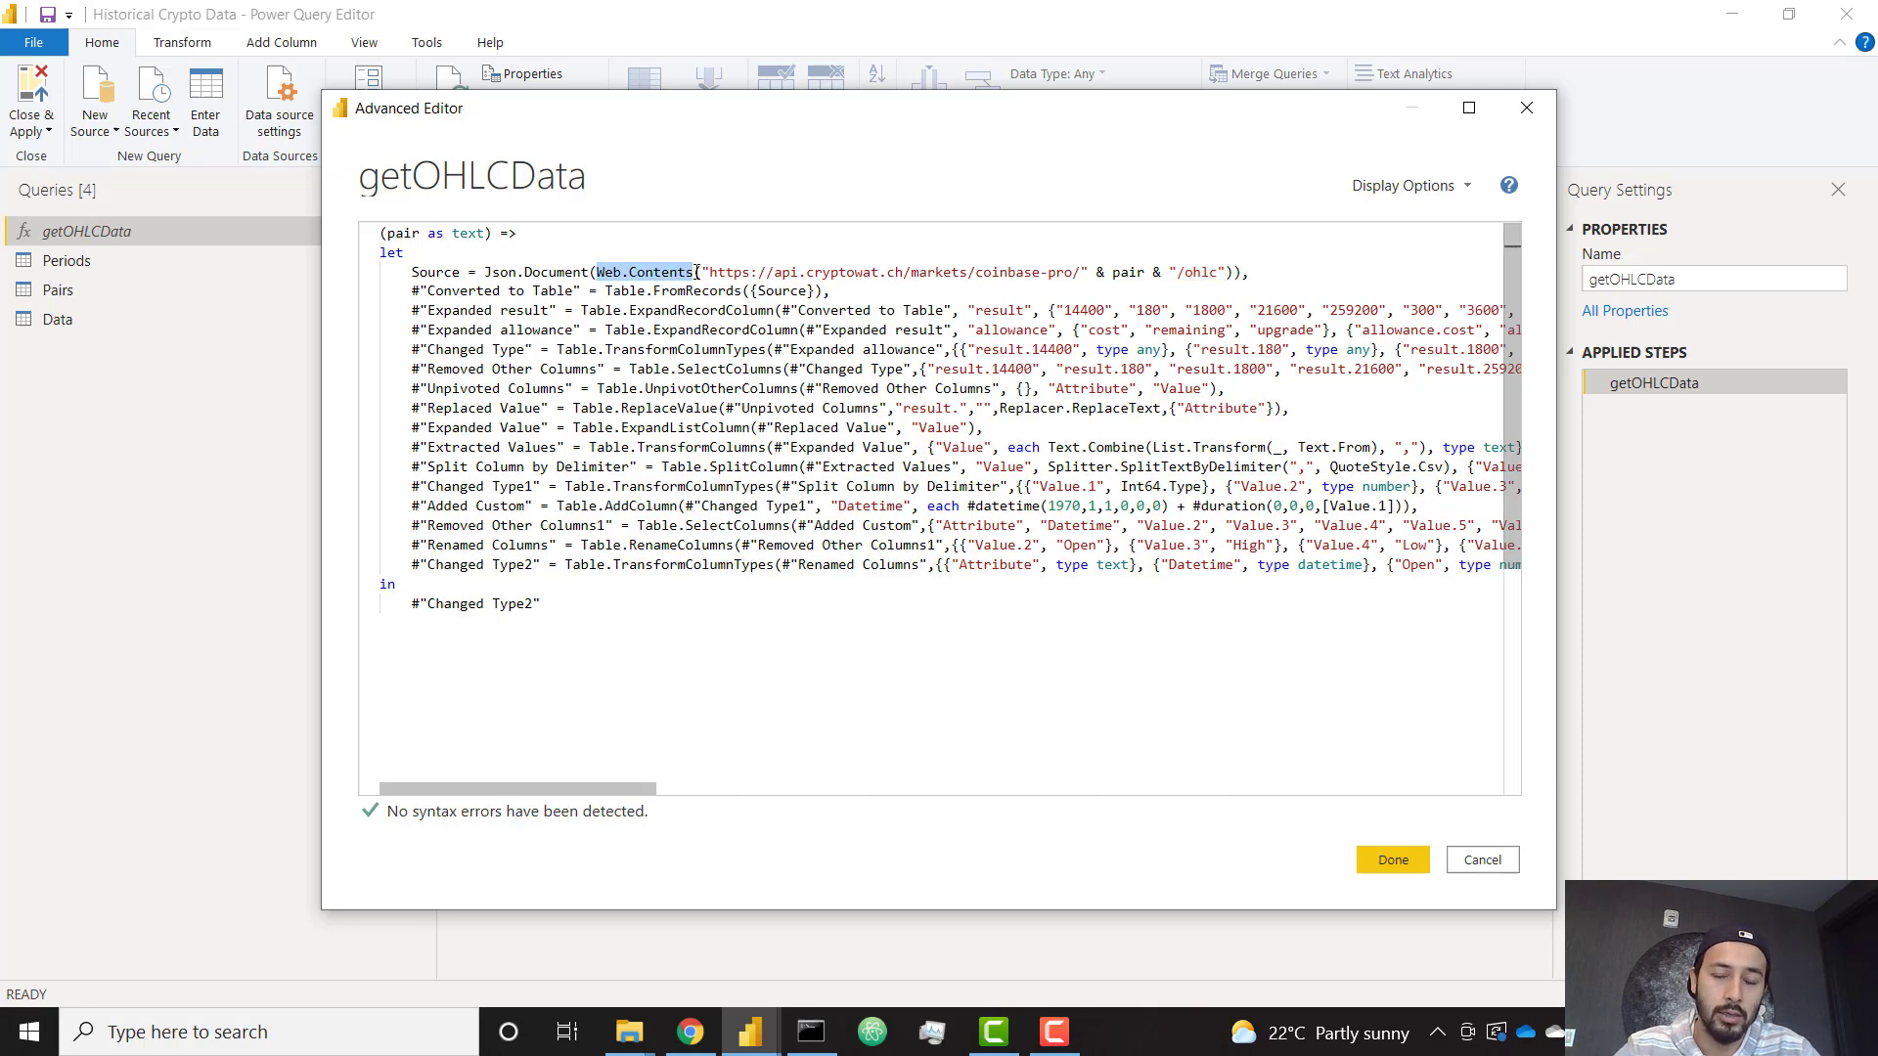
pyautogui.moveTo(695, 272)
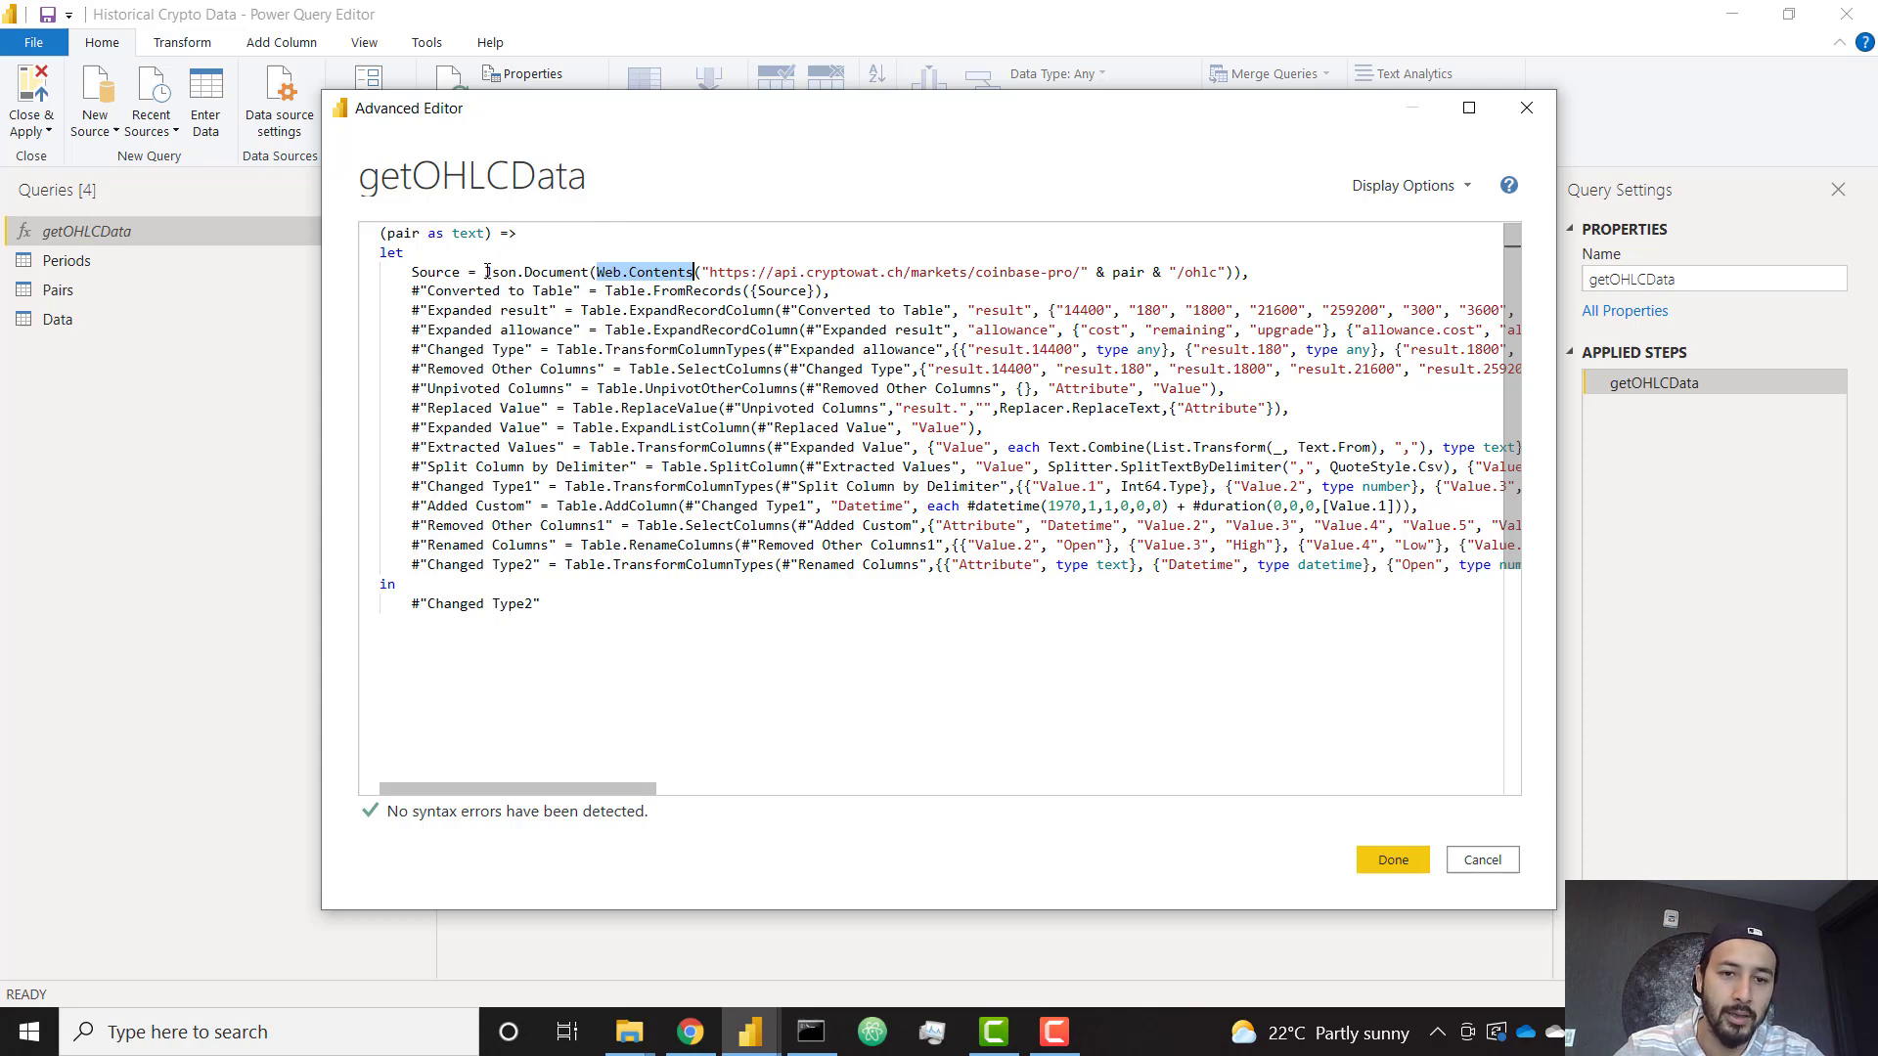
# Step: Put Json.Document, the Web.Contents call and the quoted URL each on their own line
pyautogui.click(487, 272)
pyautogui.press('Return')
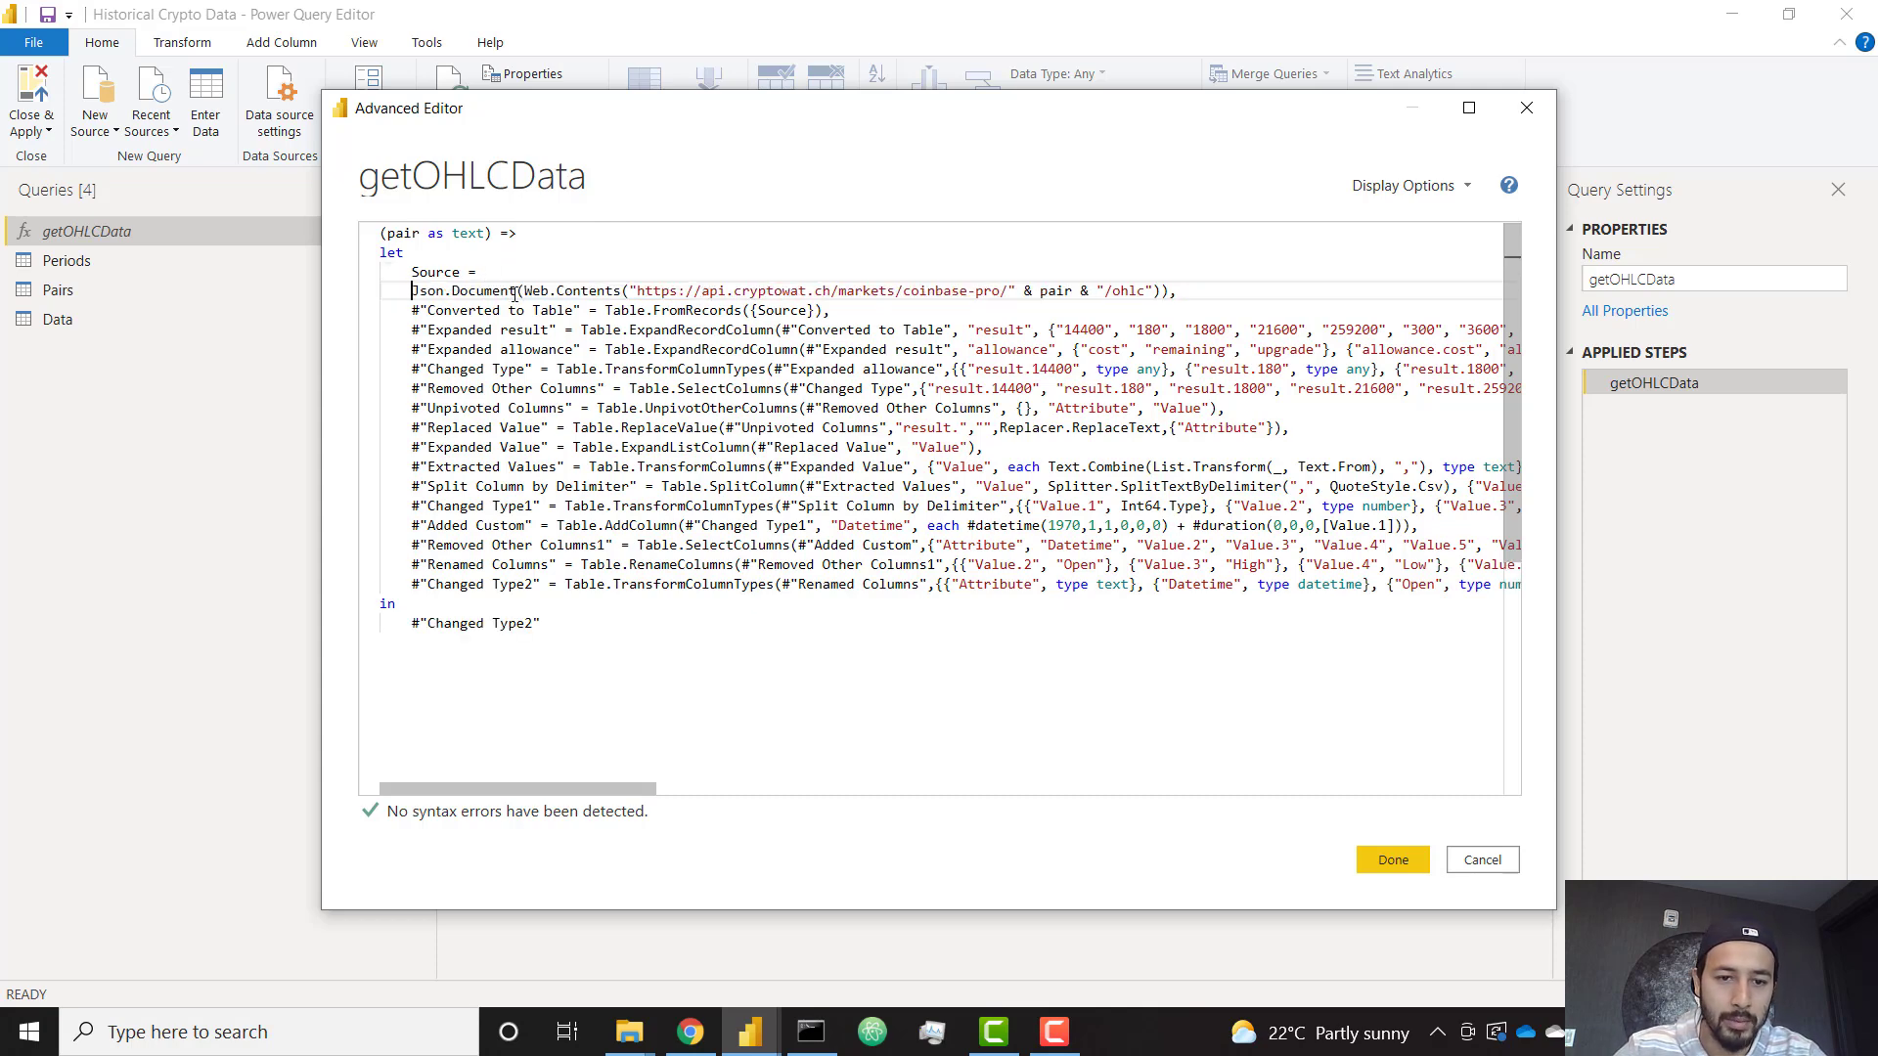
pyautogui.click(521, 290)
pyautogui.press('Return')
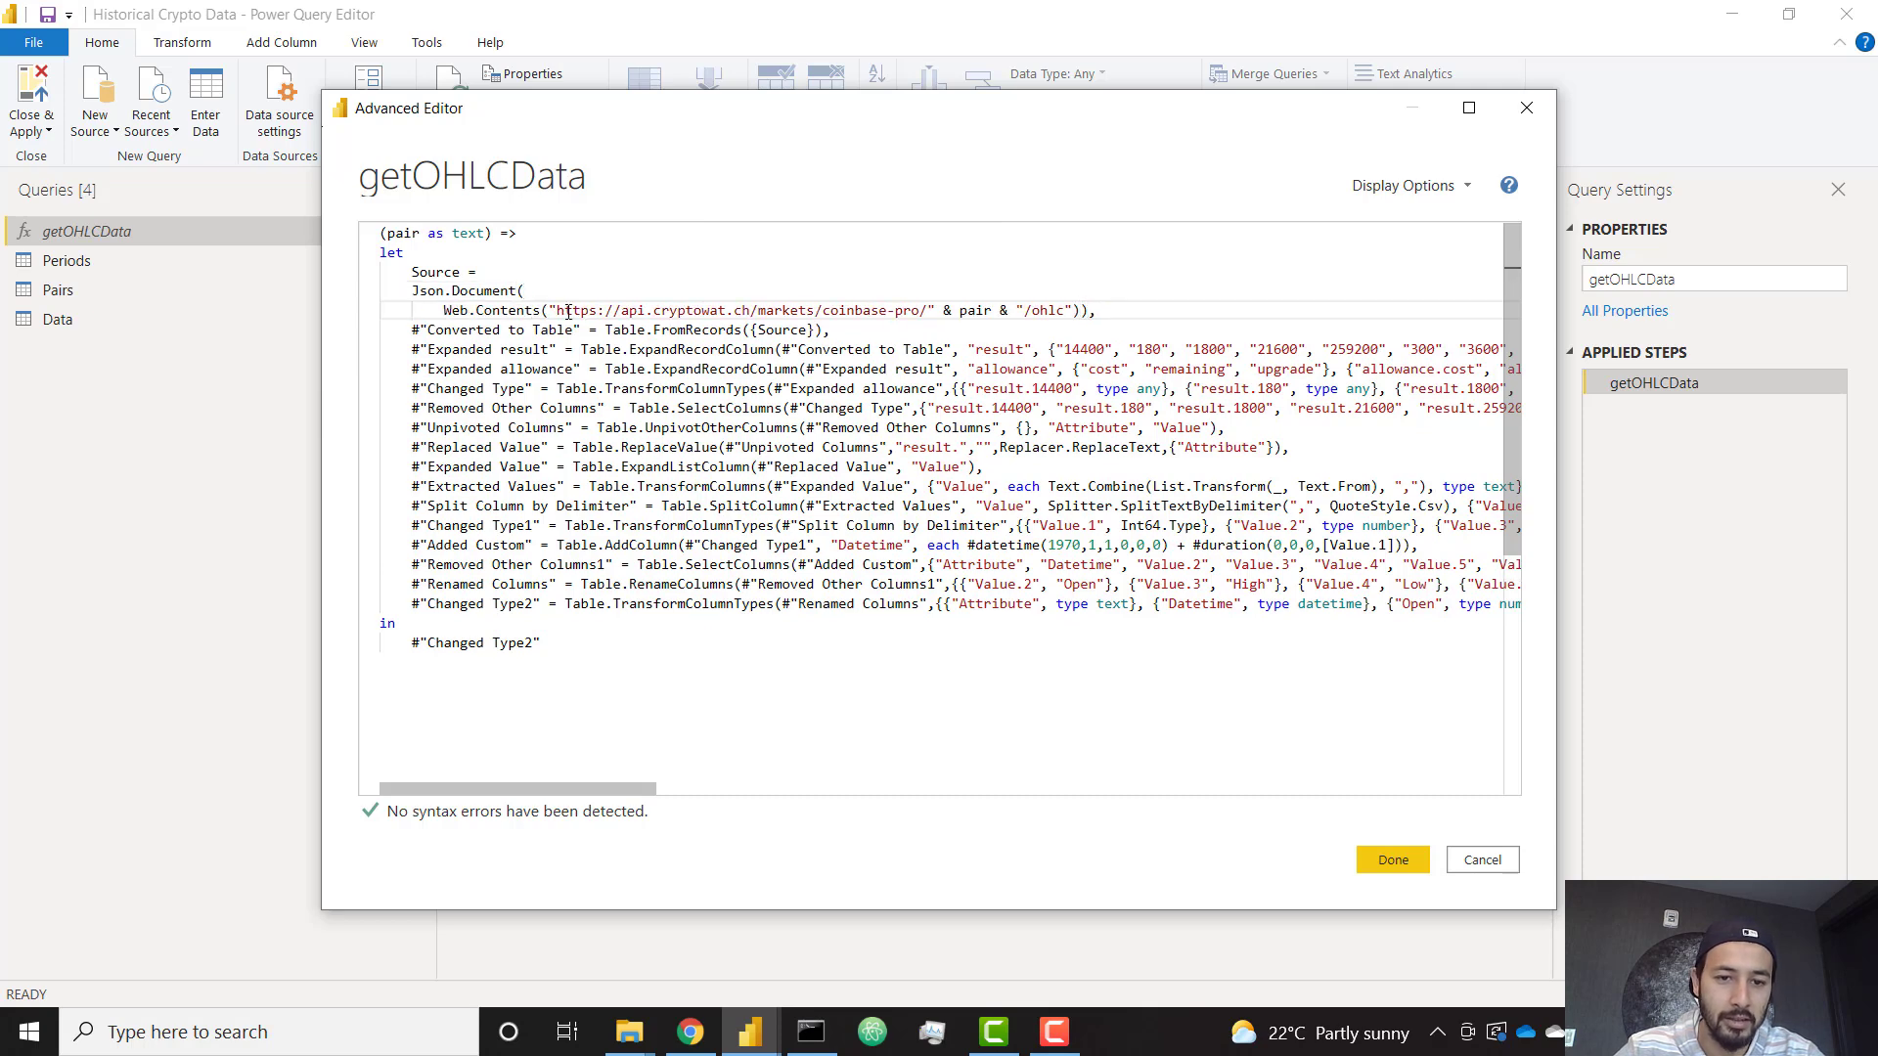
pyautogui.click(555, 311)
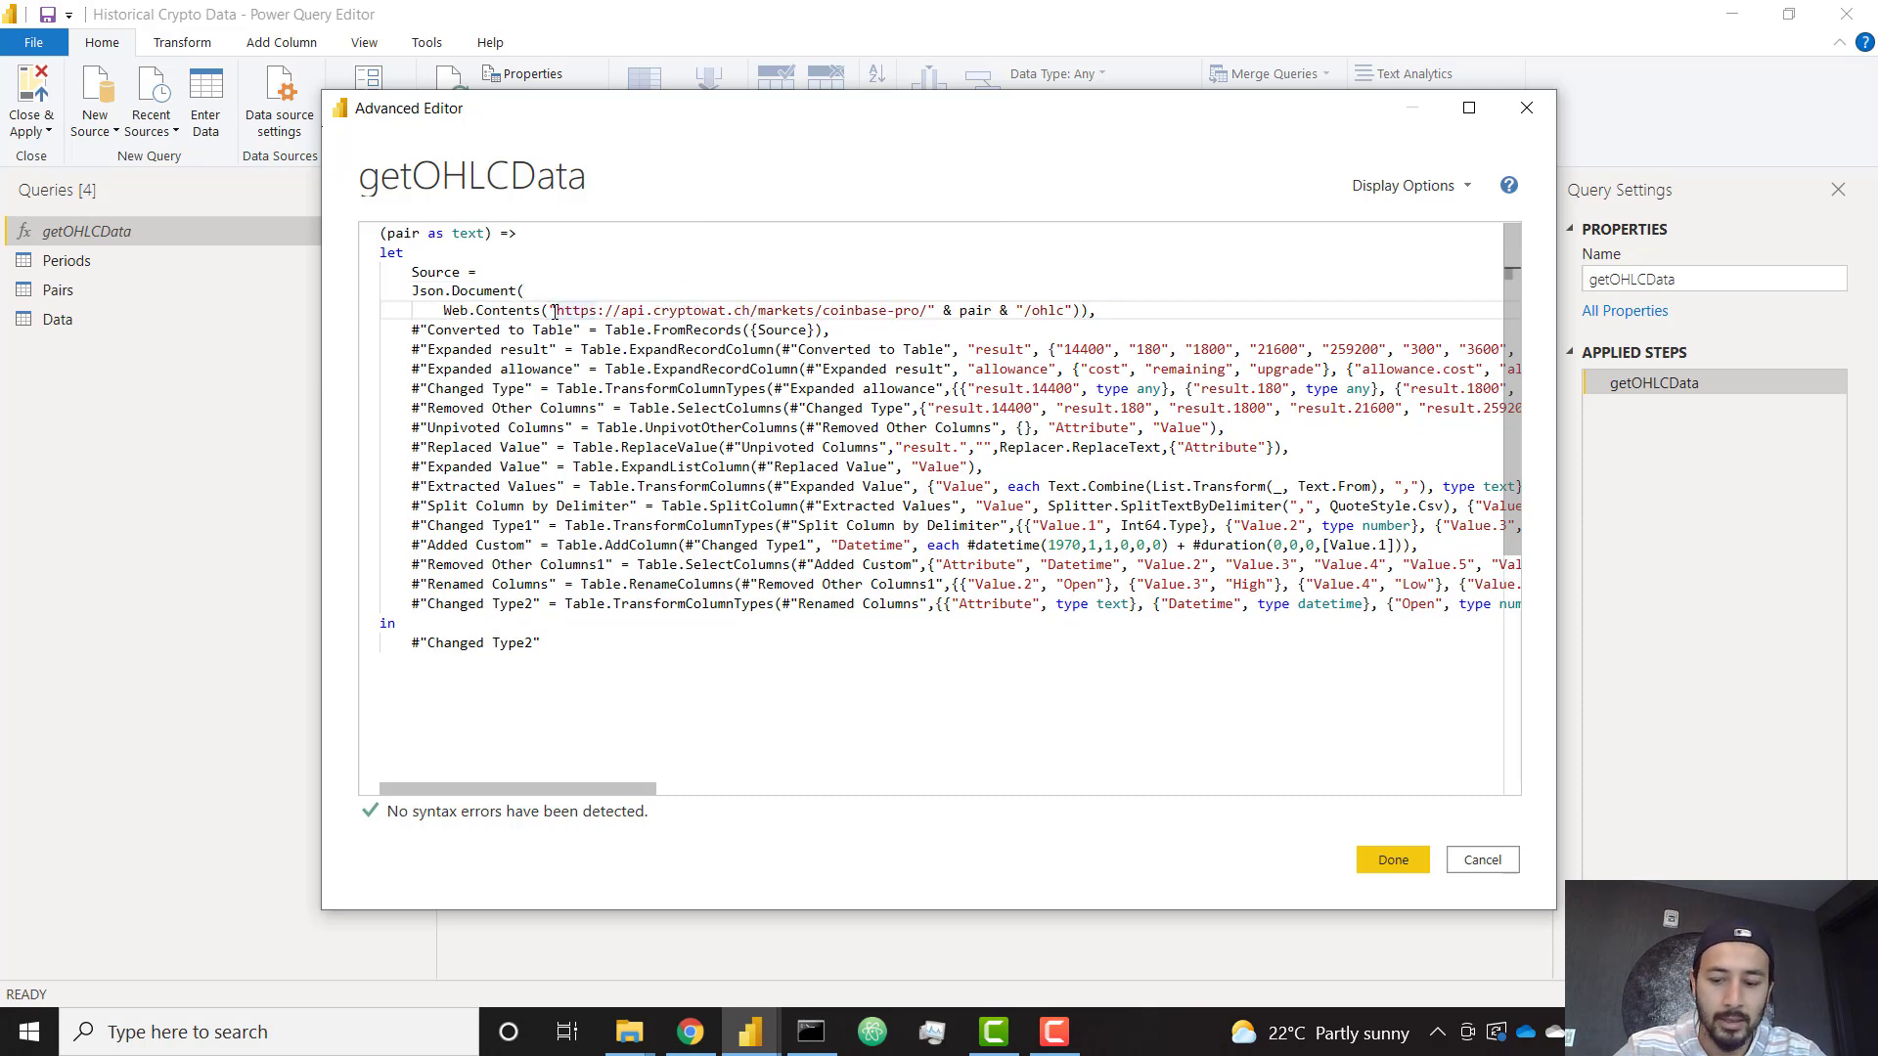
pyautogui.press('Return')
pyautogui.press('Delete')
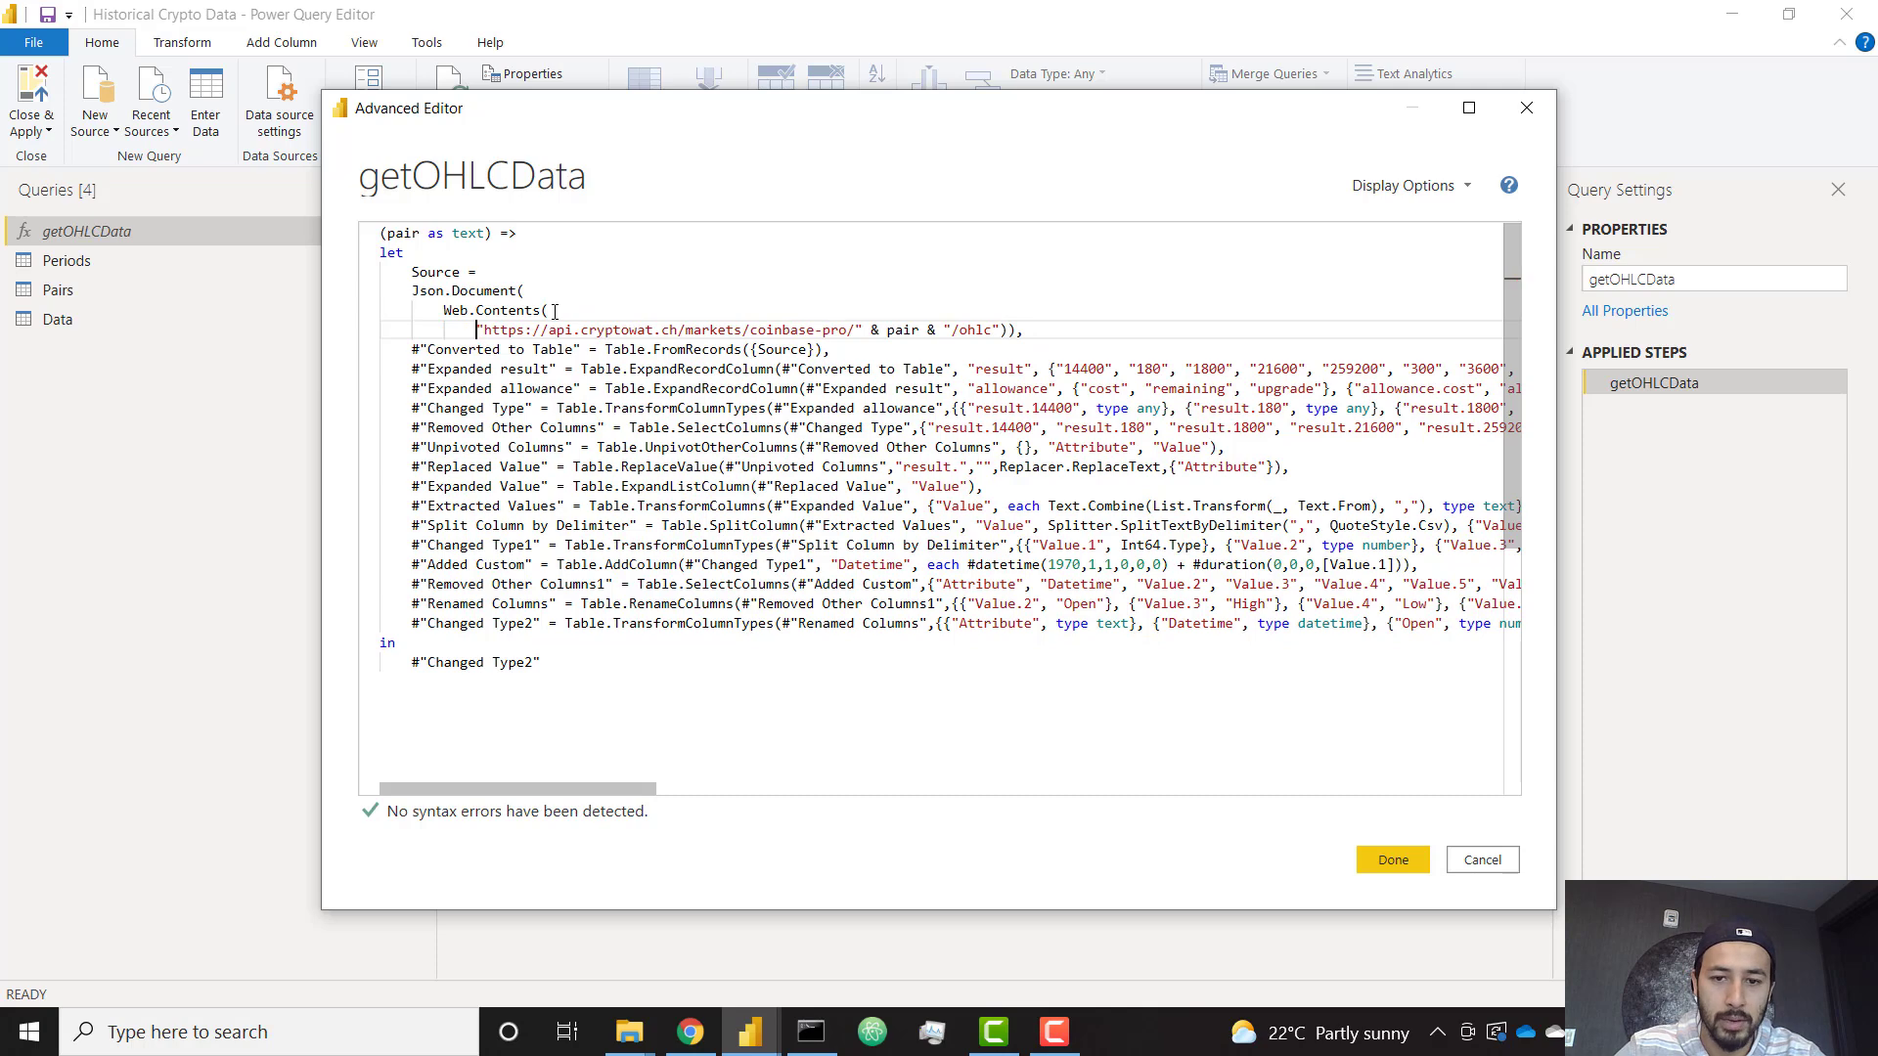
# Step: Split the closing brackets after "/ohlc" onto separate lines
pyautogui.click(1004, 336)
pyautogui.press('Return')
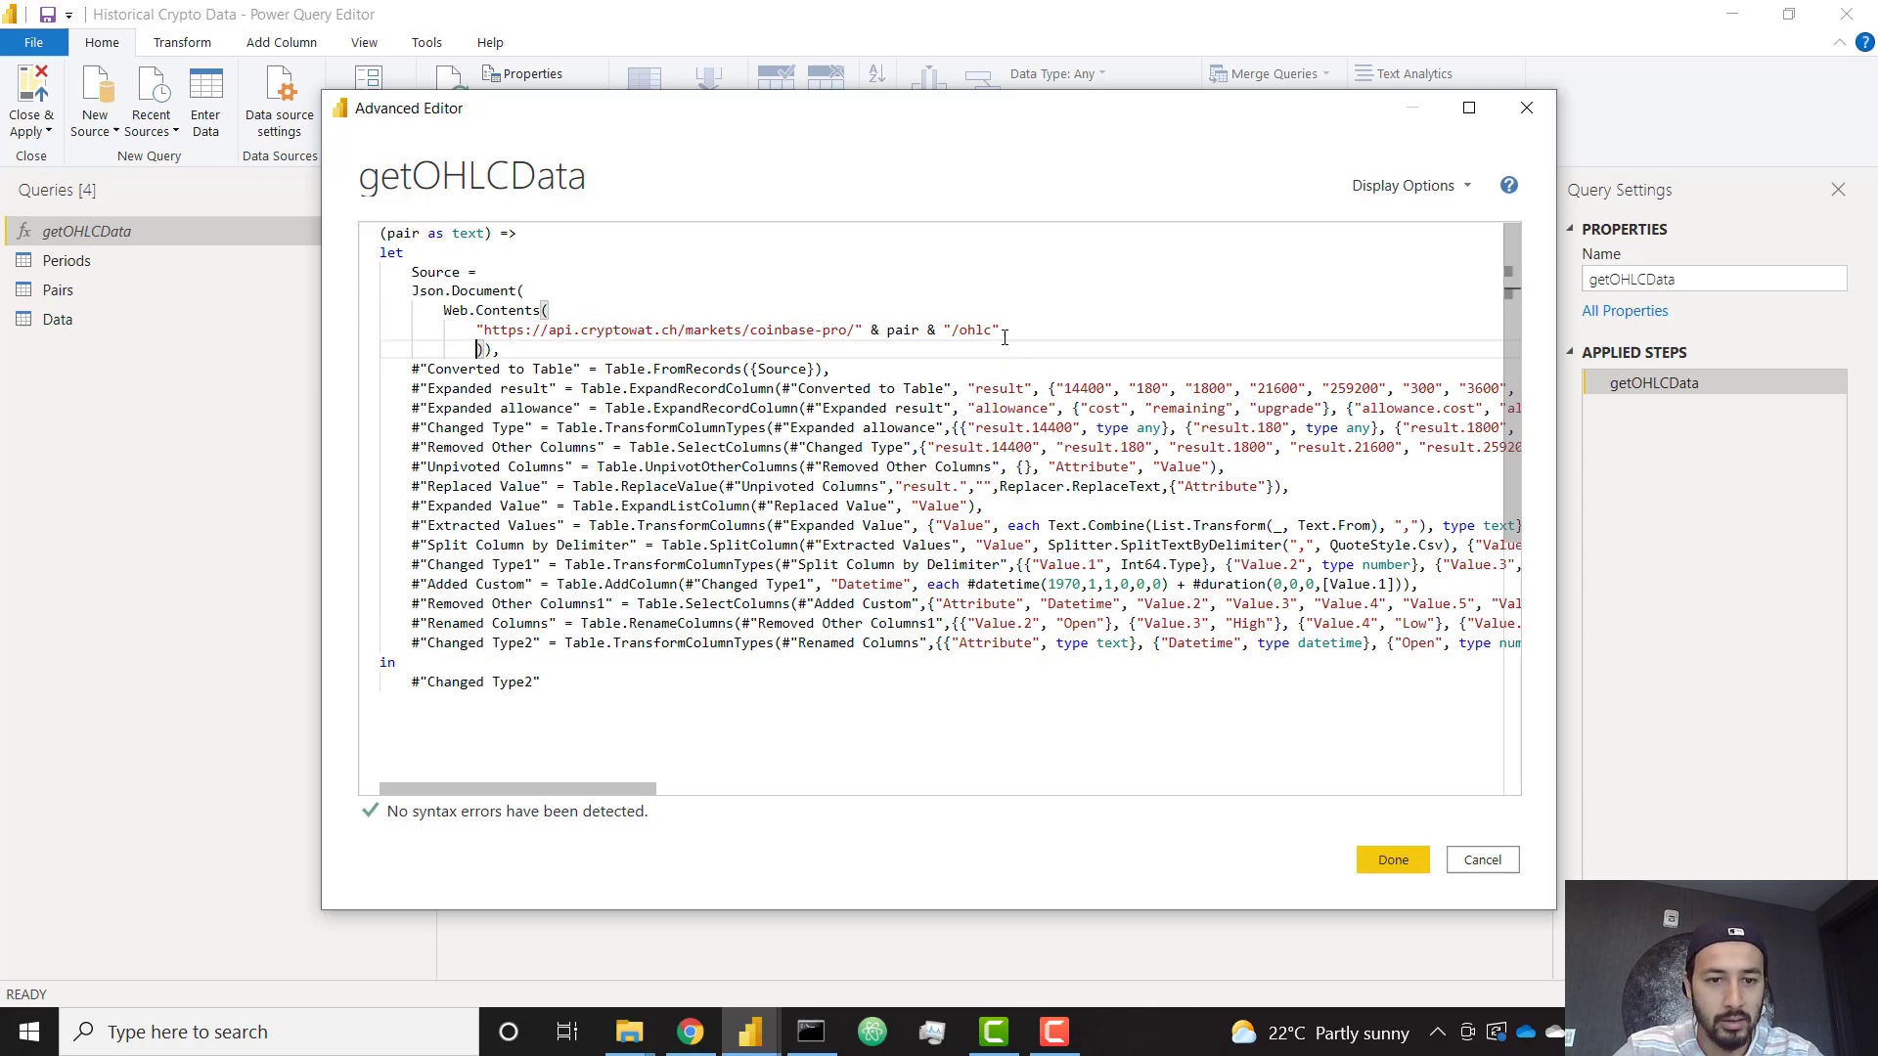
pyautogui.press('BackSpace')
pyautogui.press('Right')
pyautogui.press('Return')
pyautogui.press('BackSpace')
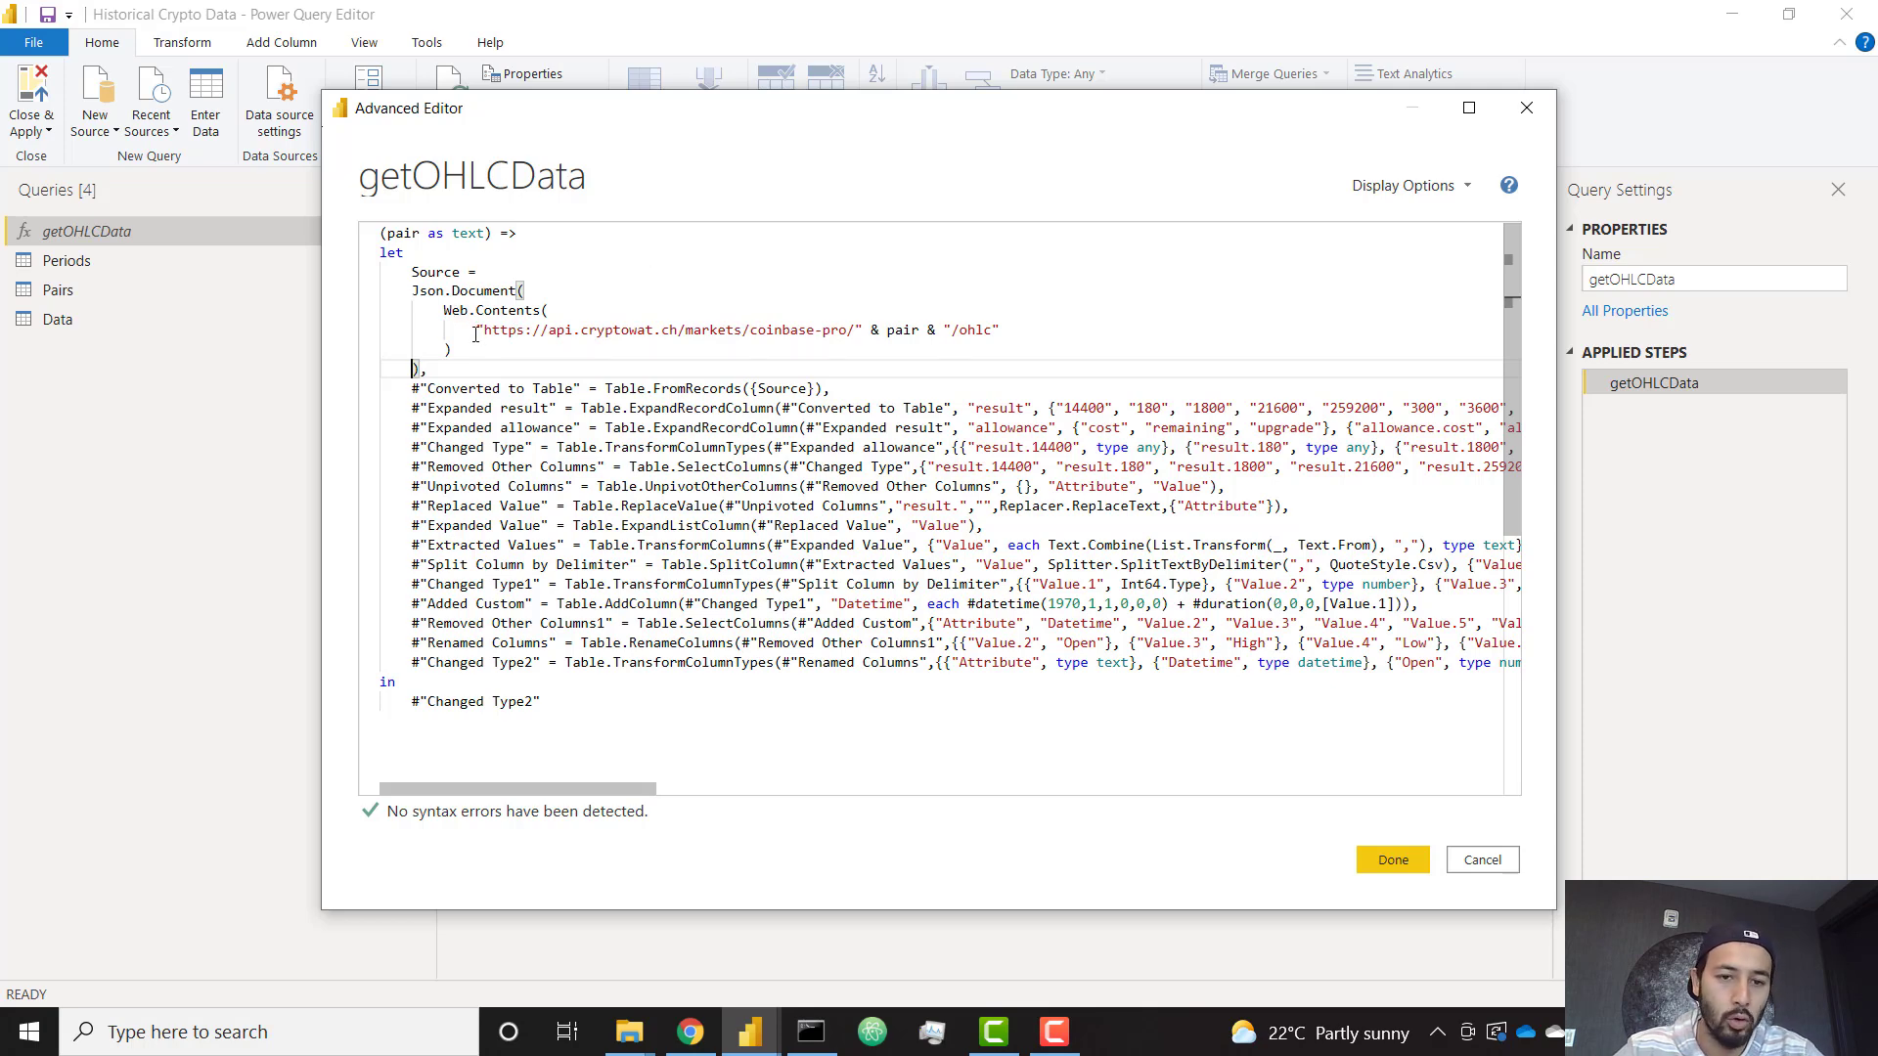
# Step: Add a comma after the base coinbase-pro URL and move pair & "/ohlc" to a new line
pyautogui.moveTo(476, 332); pyautogui.dragTo(1003, 331)
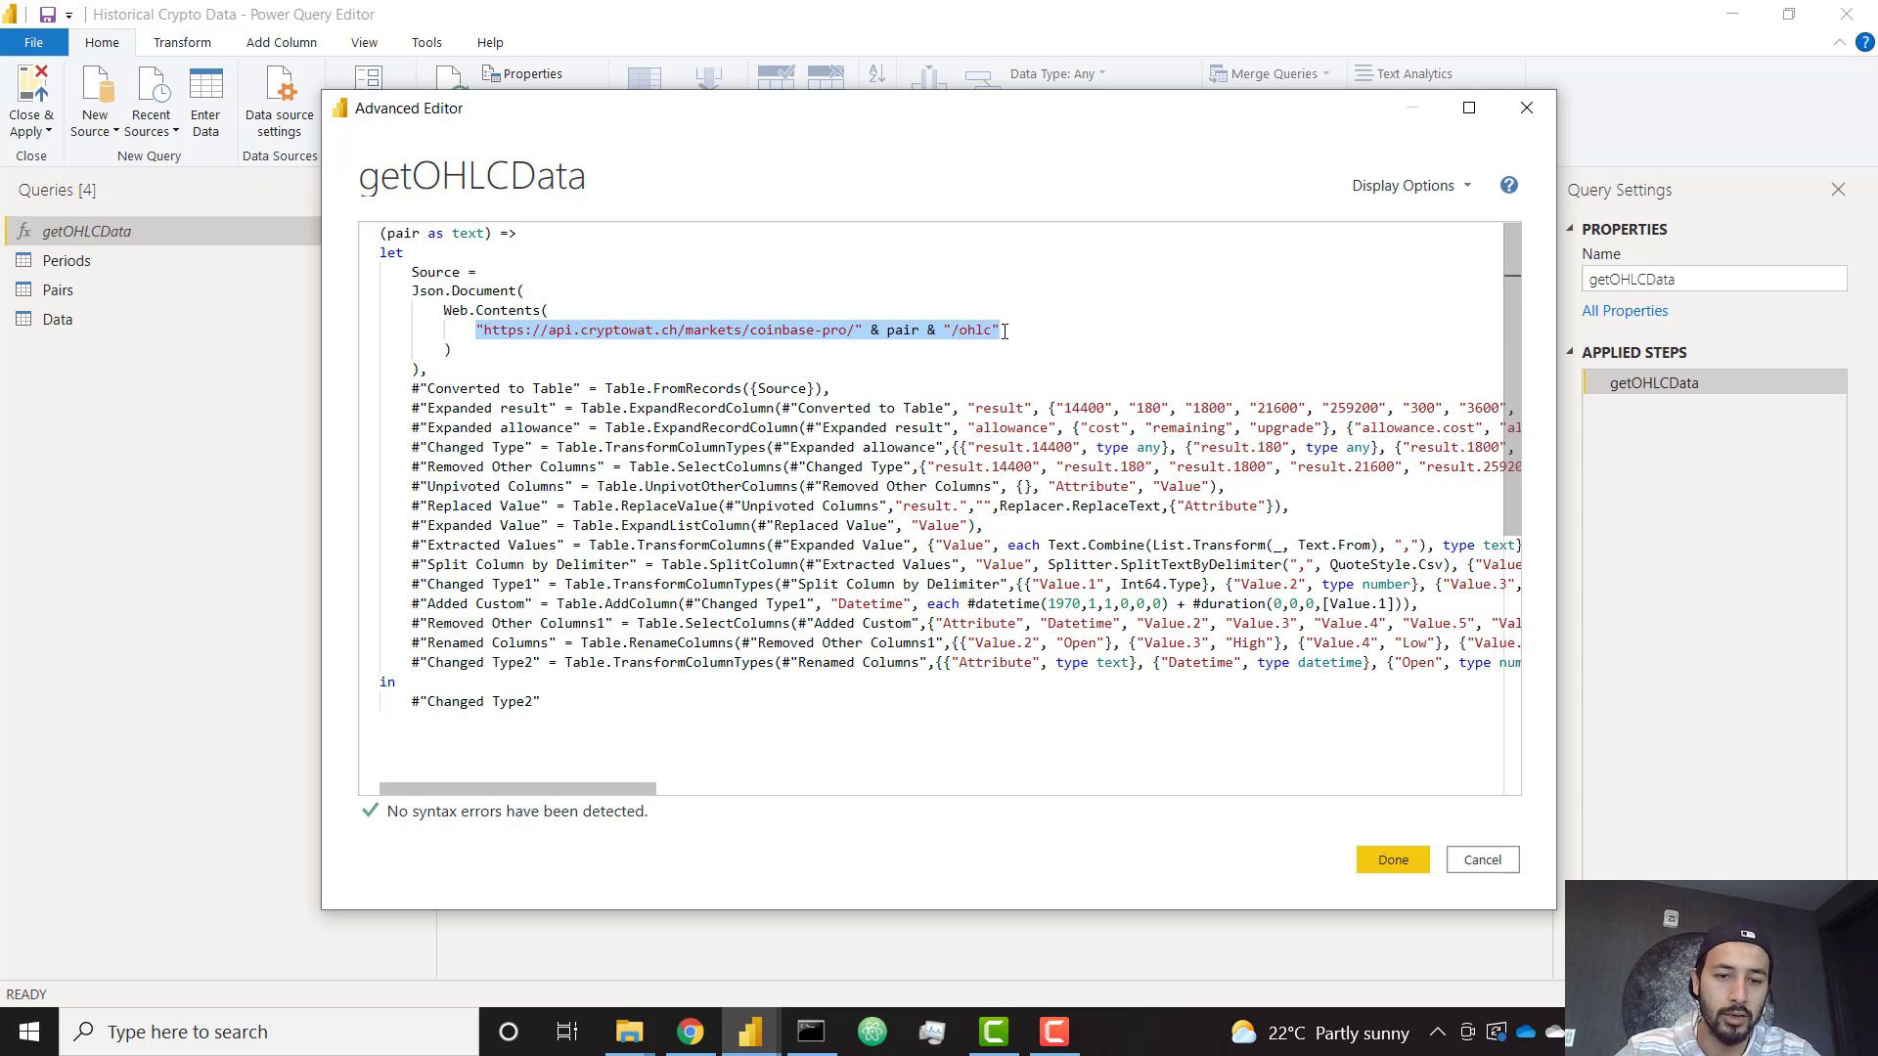
pyautogui.click(1040, 364)
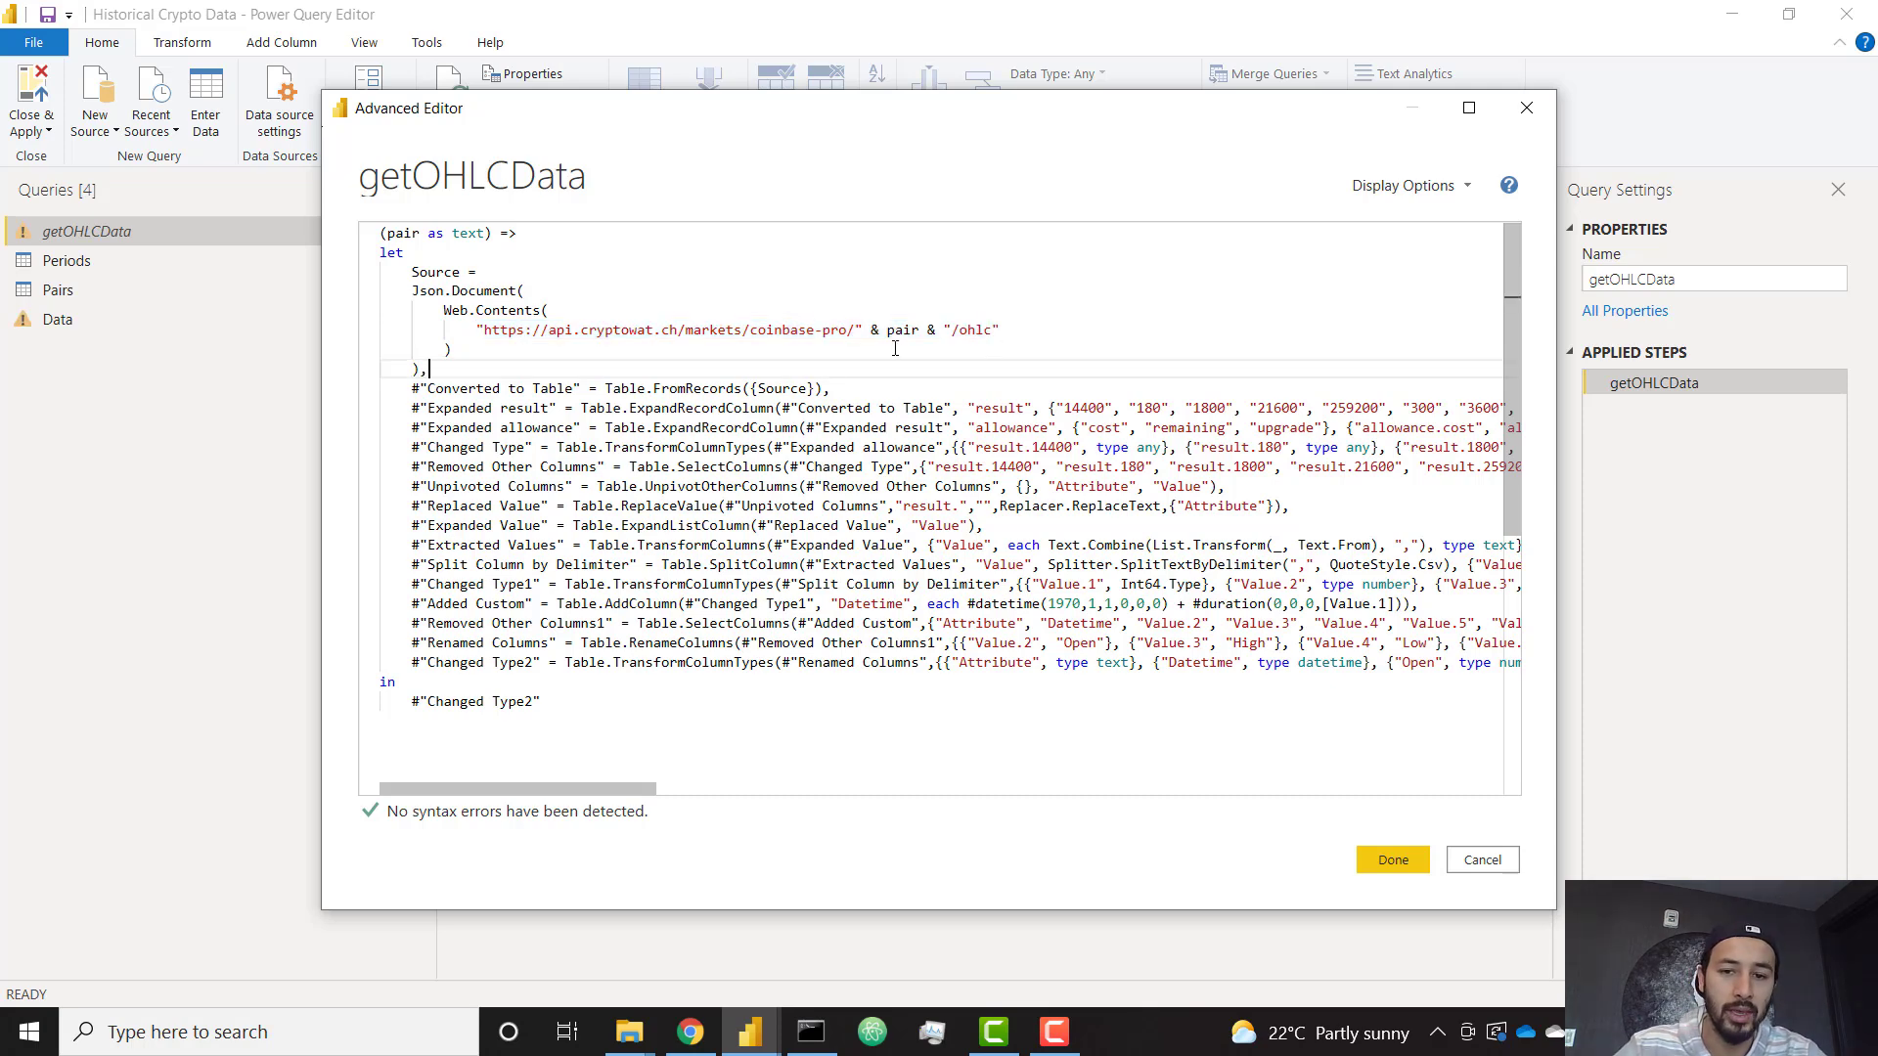
pyautogui.click(863, 332)
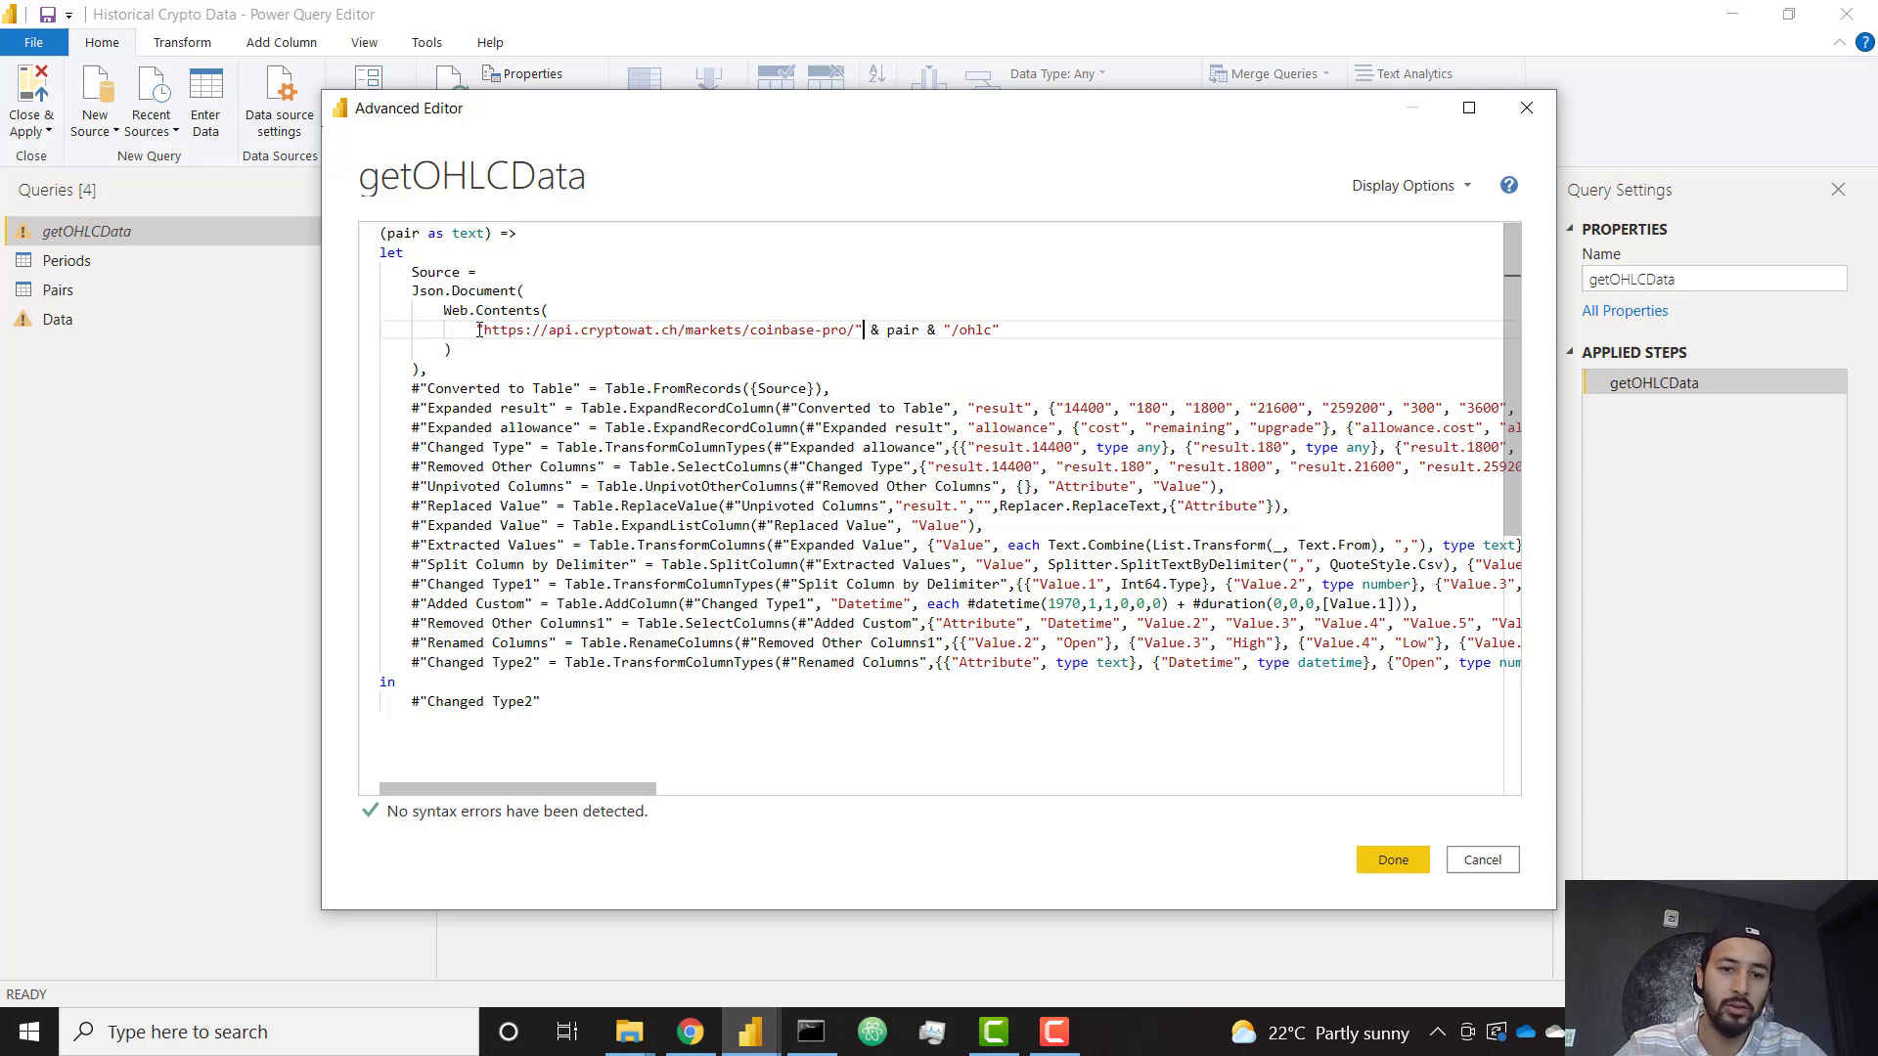
pyautogui.write(',')
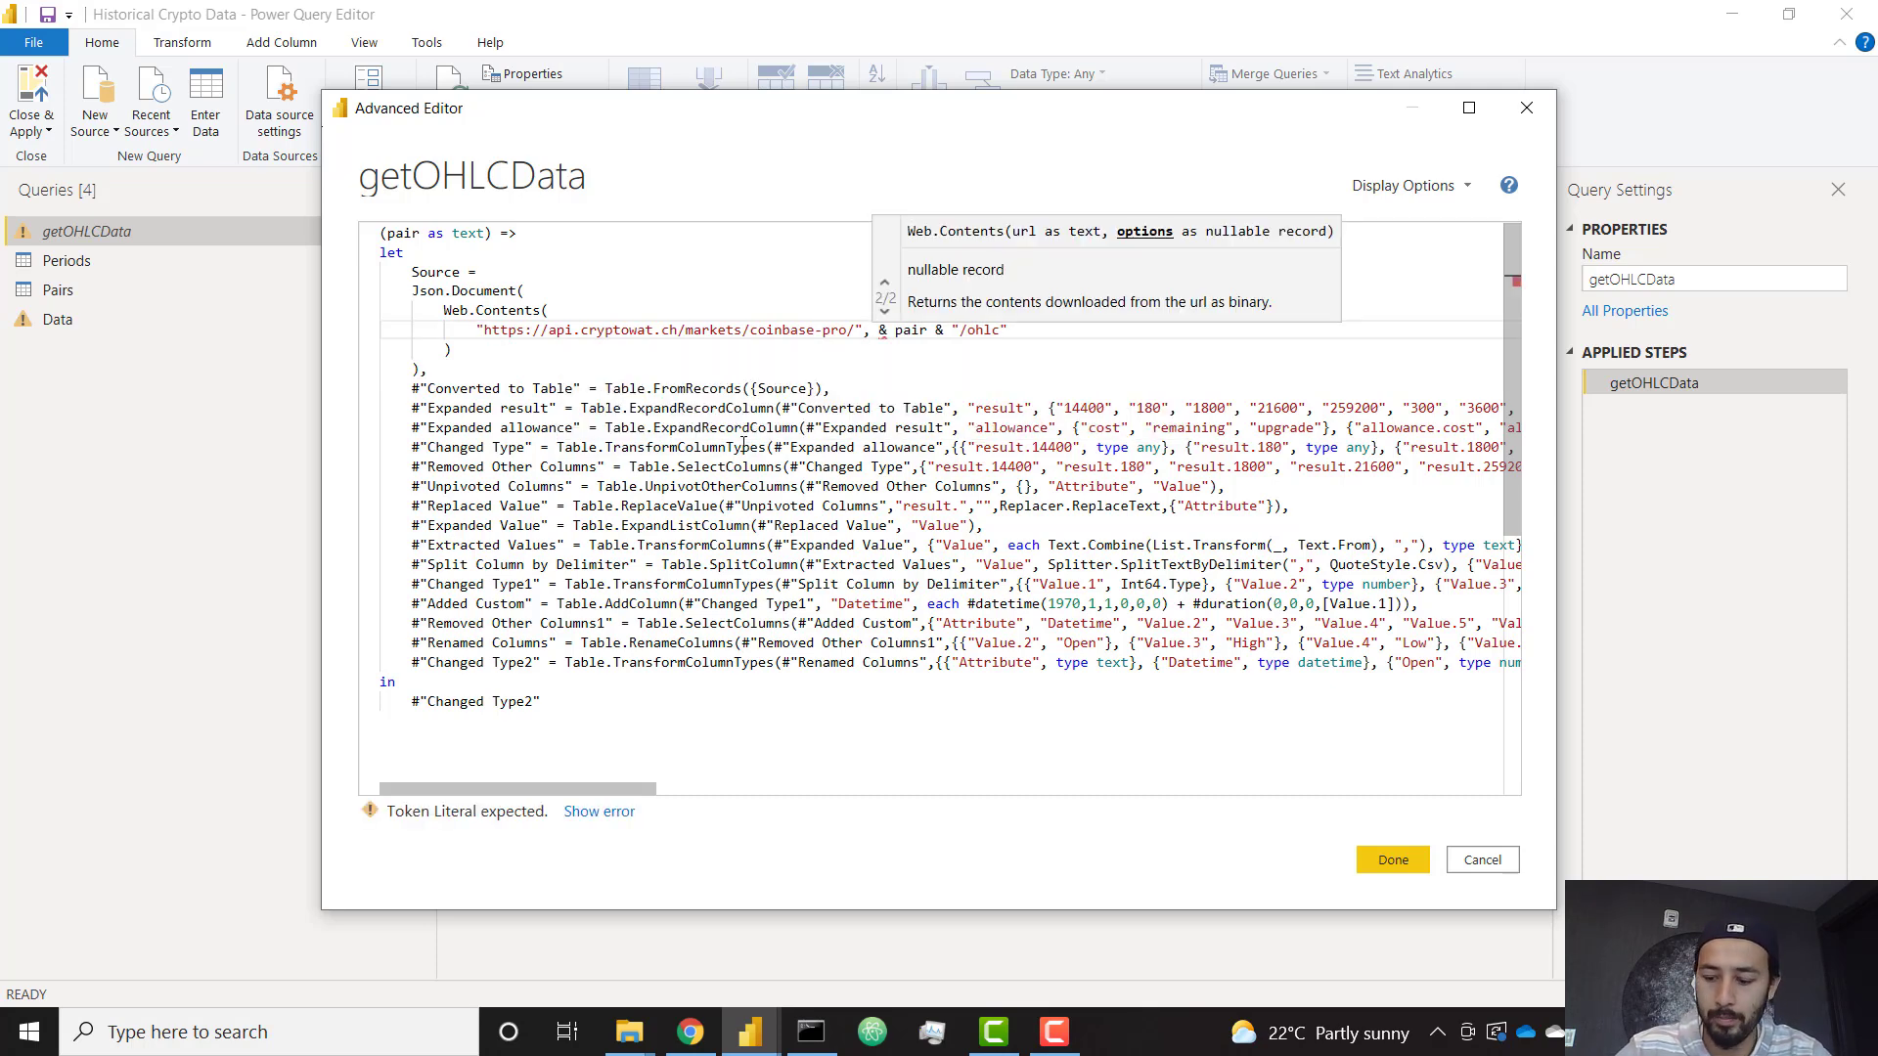
pyautogui.press('Return')
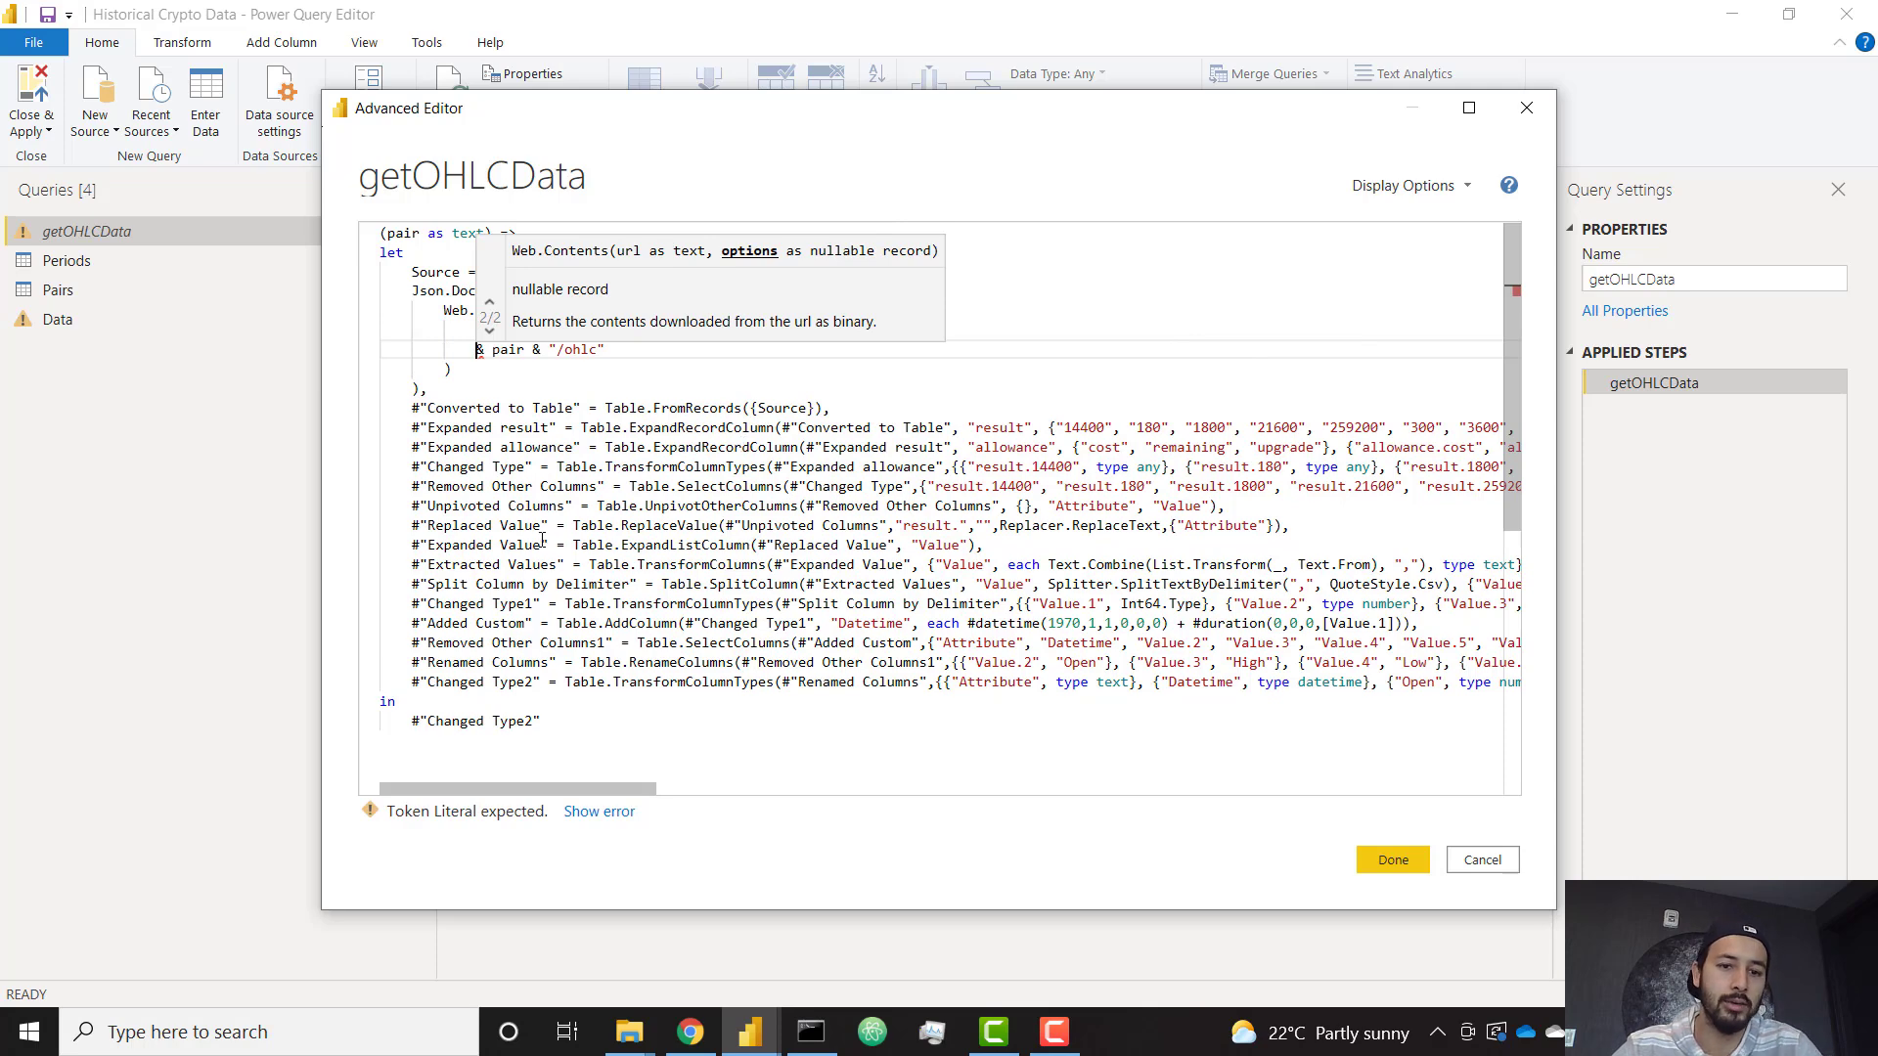
pyautogui.click(534, 446)
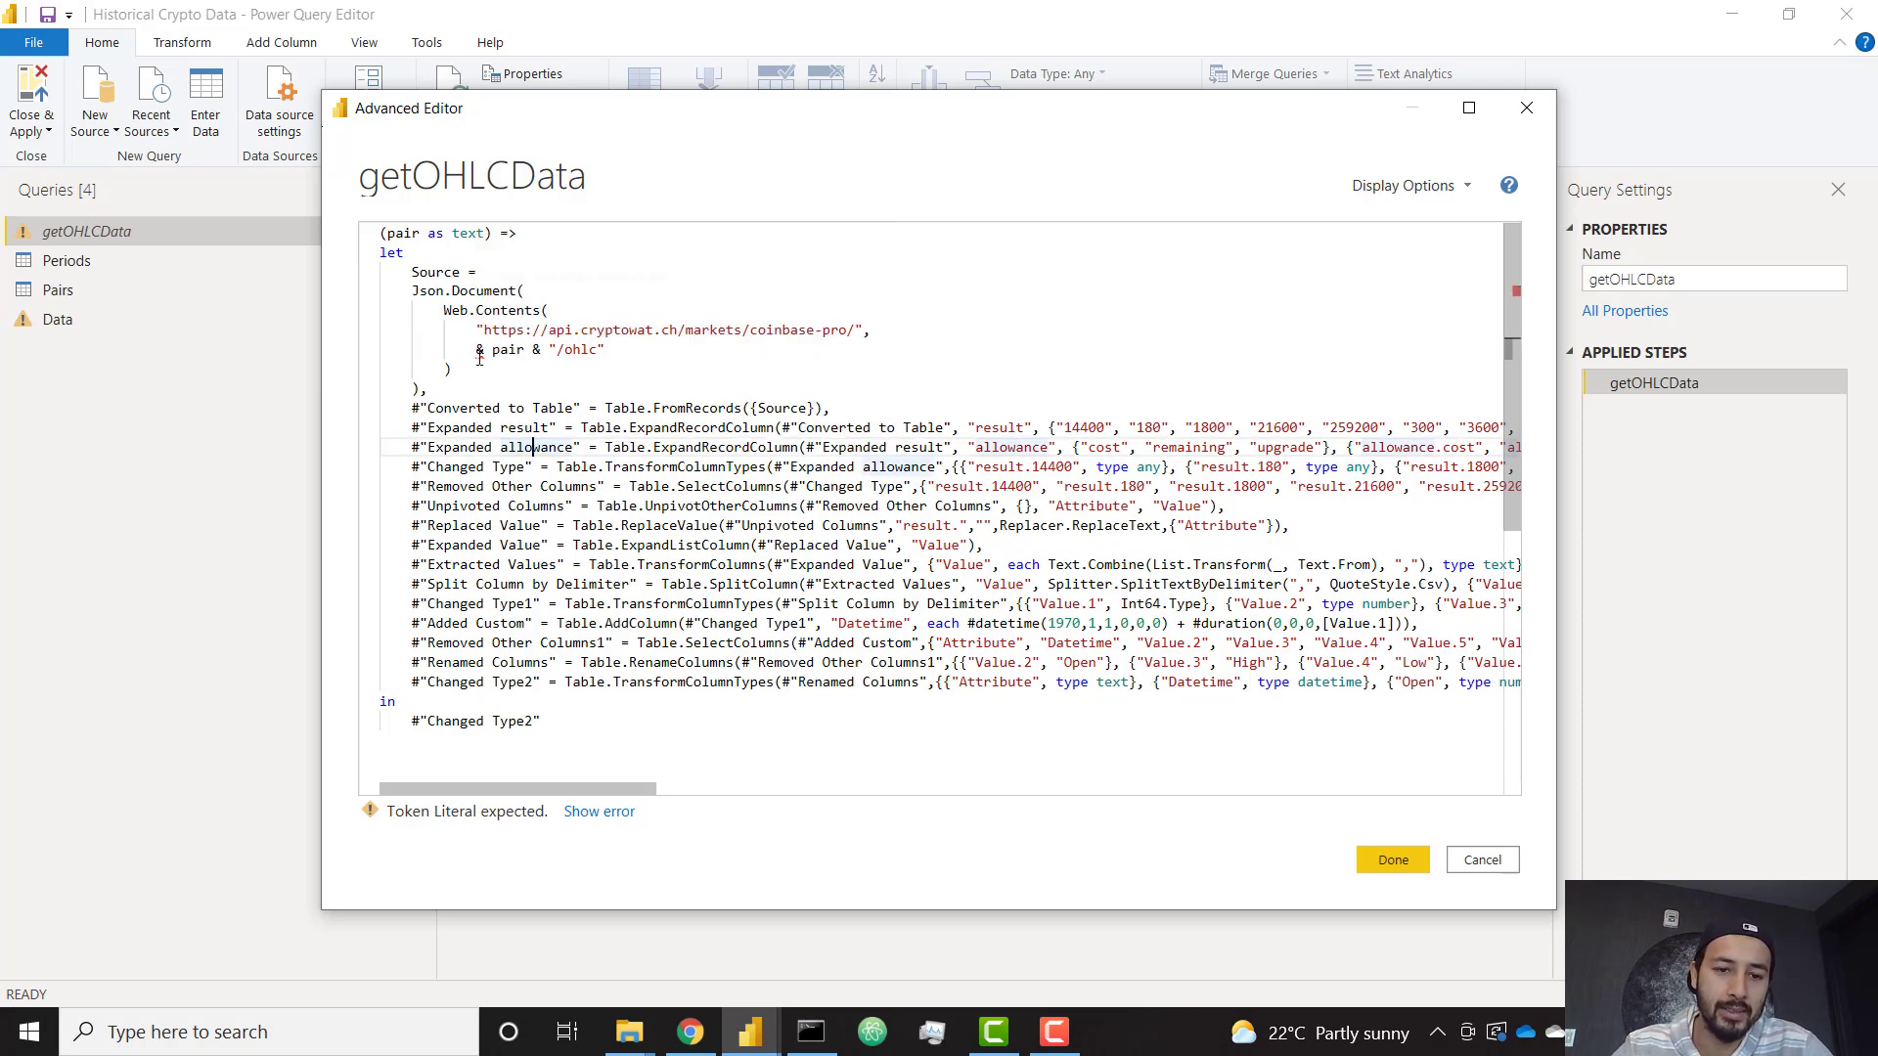
# Step: Wrap pair & "/ohlc" in a [RelativePath = ...] options record for Web.Contents
pyautogui.click(482, 357)
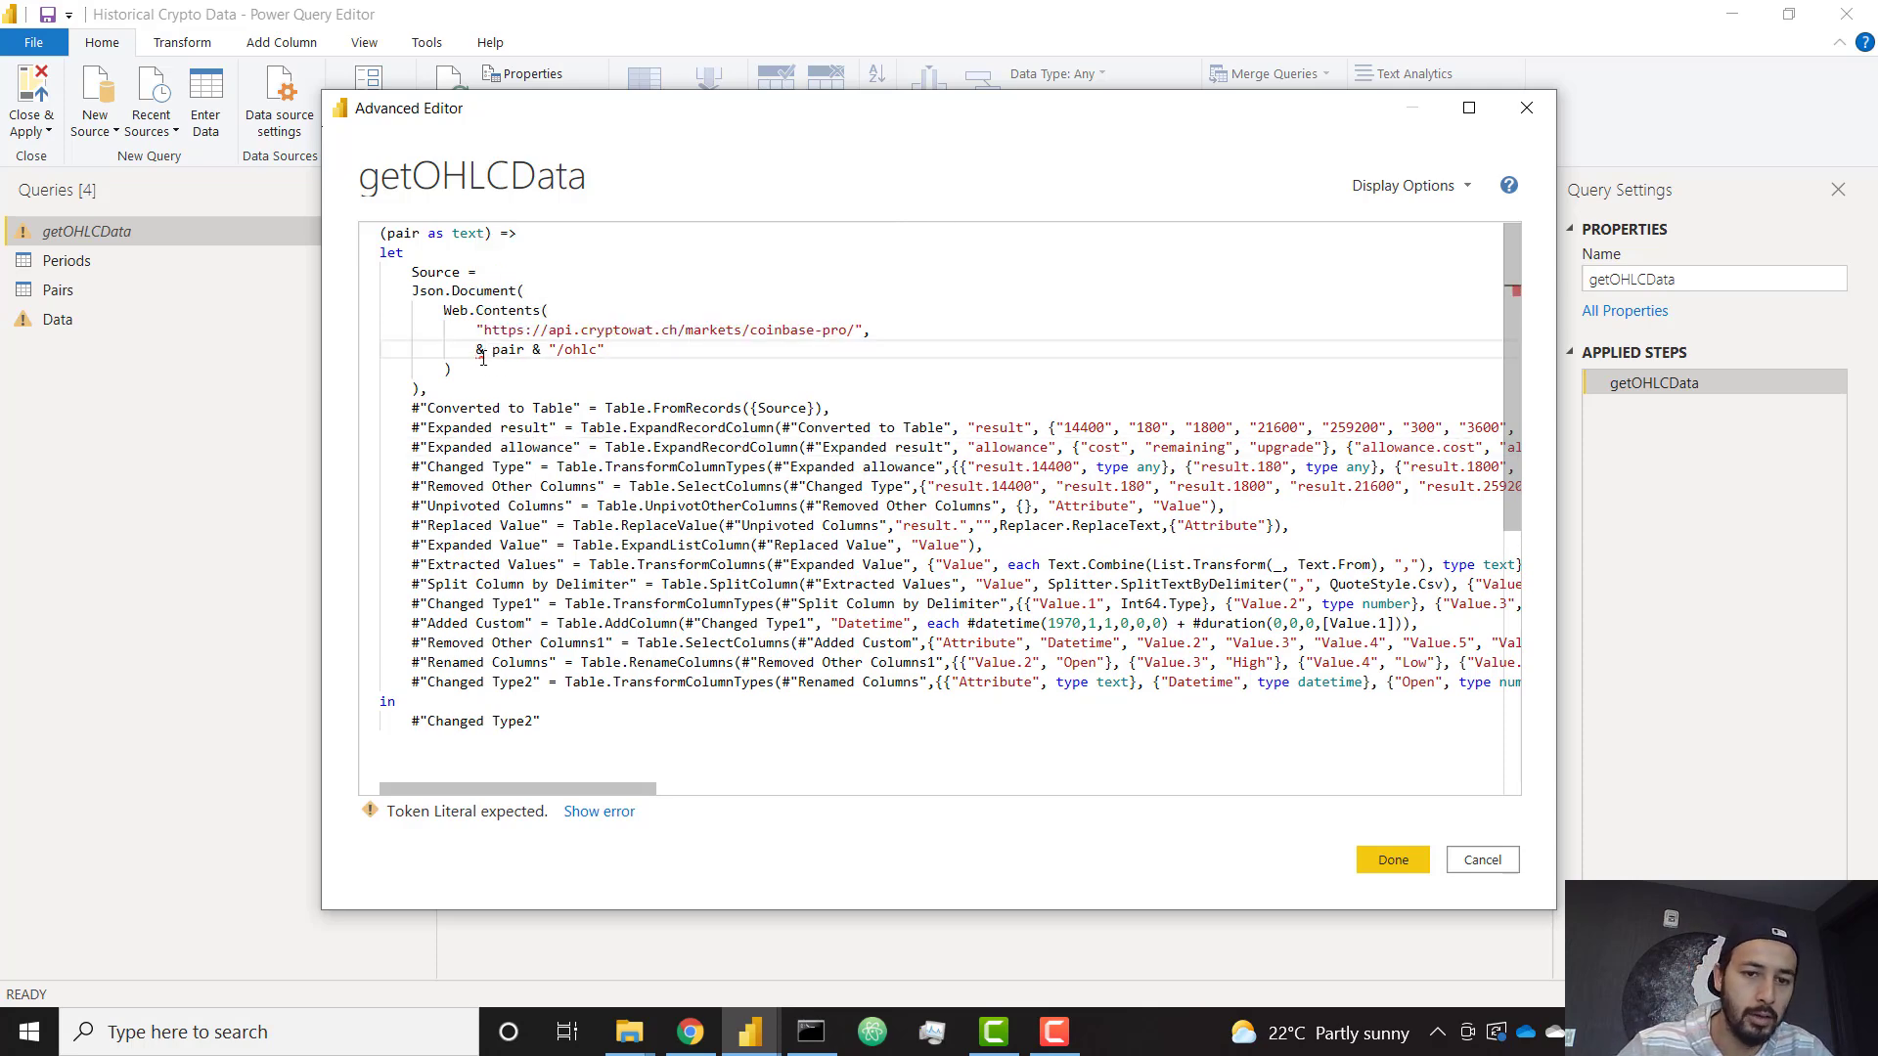
pyautogui.press('BackSpace')
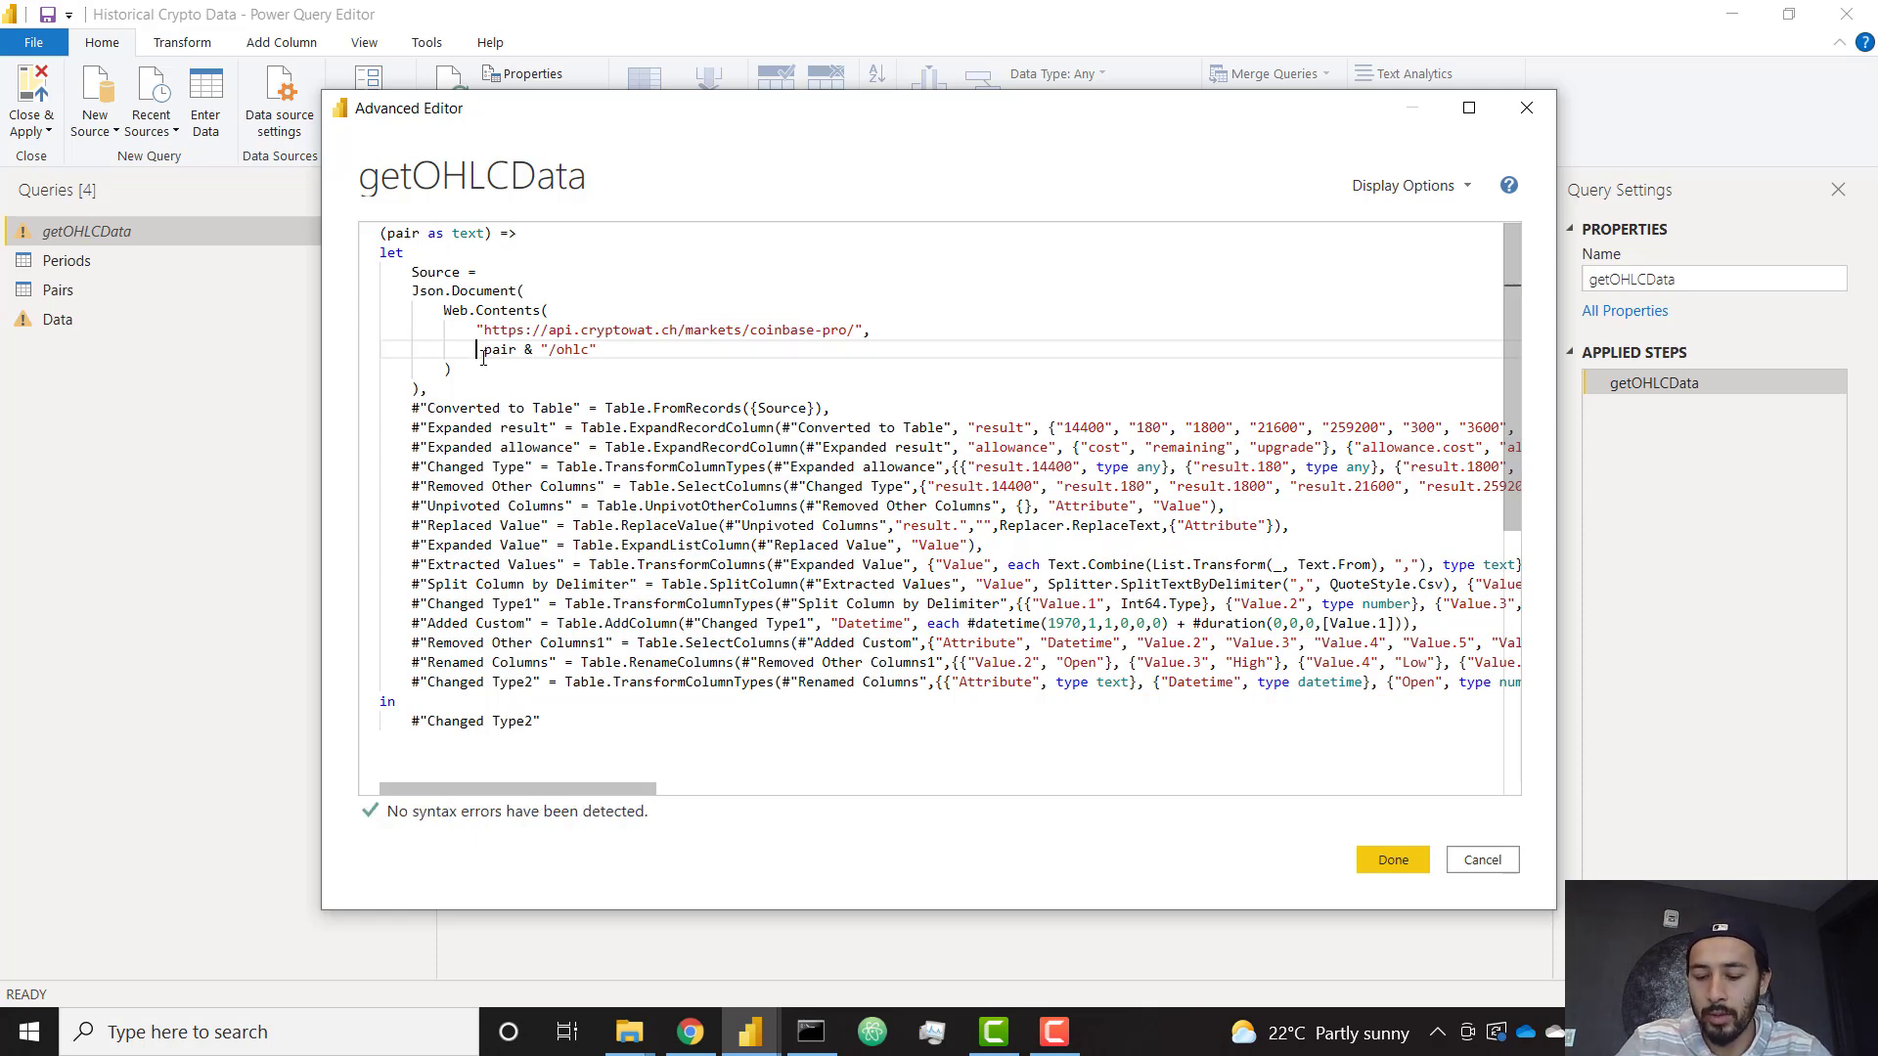
pyautogui.write('{')
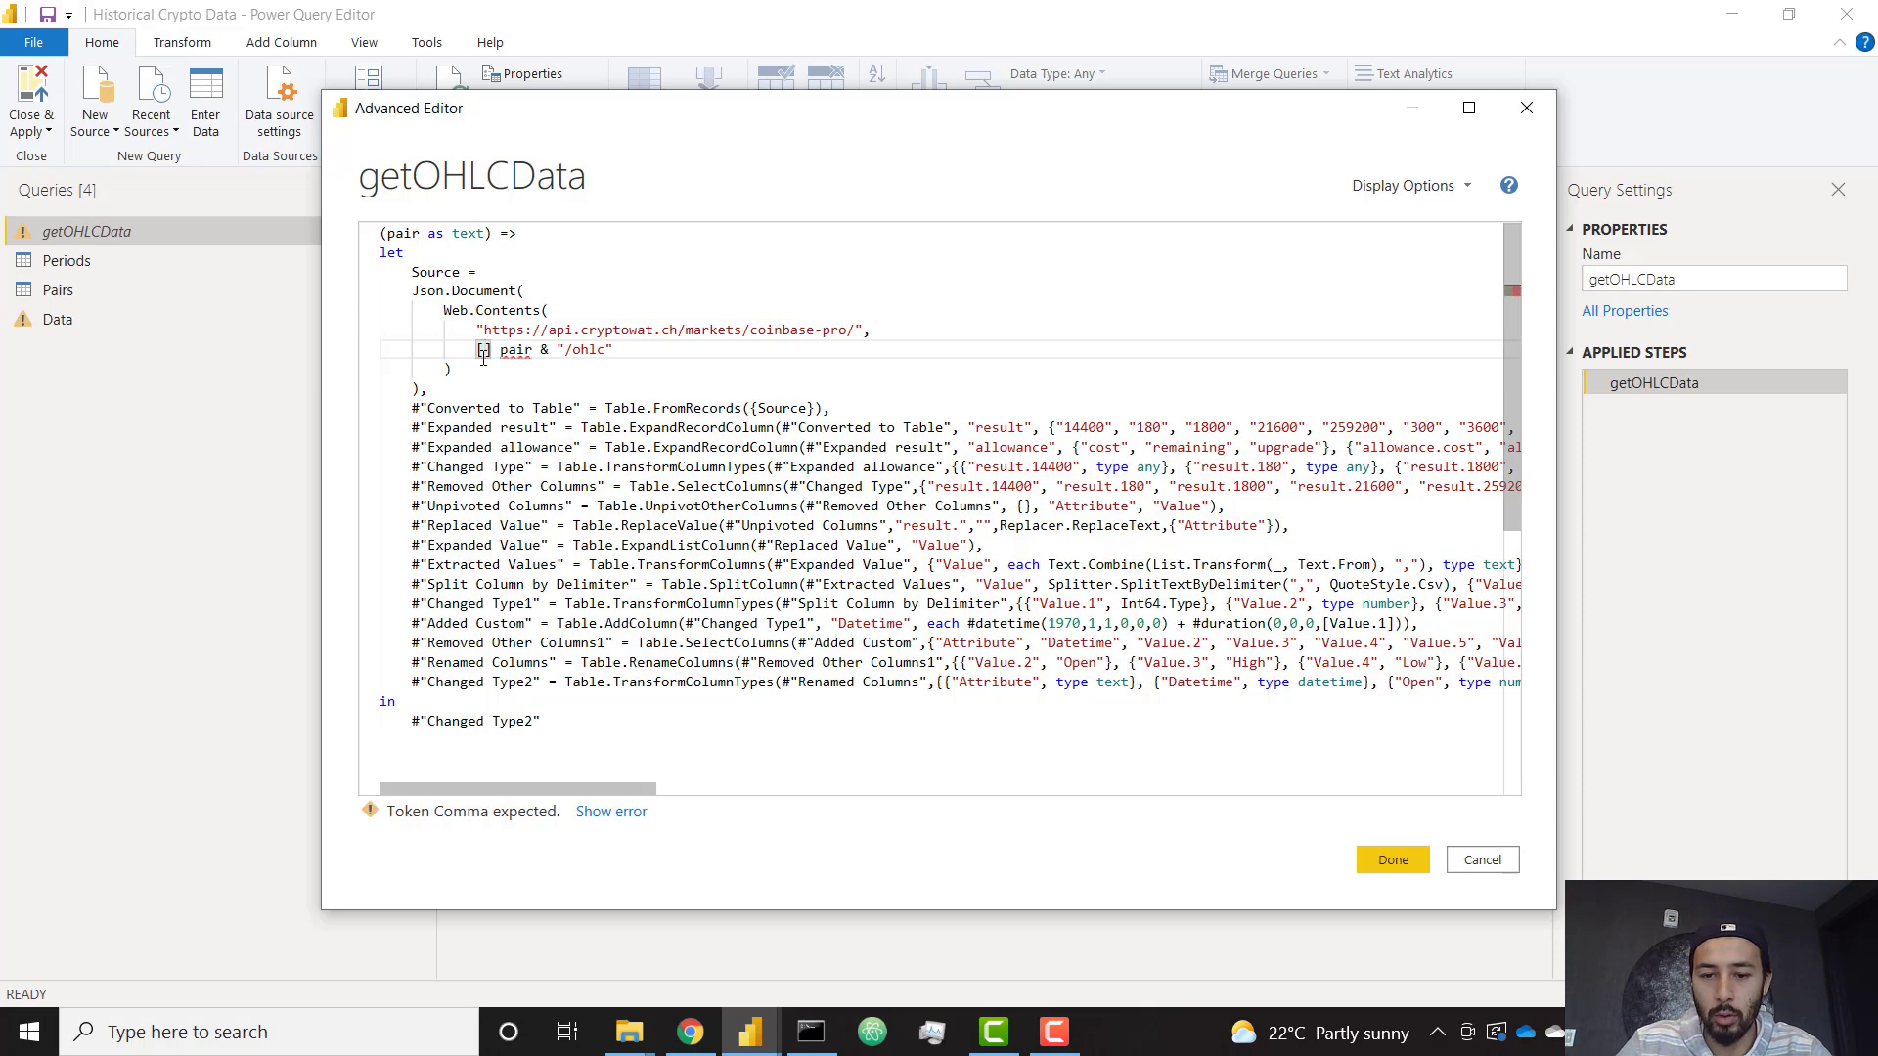
pyautogui.press('BackSpace')
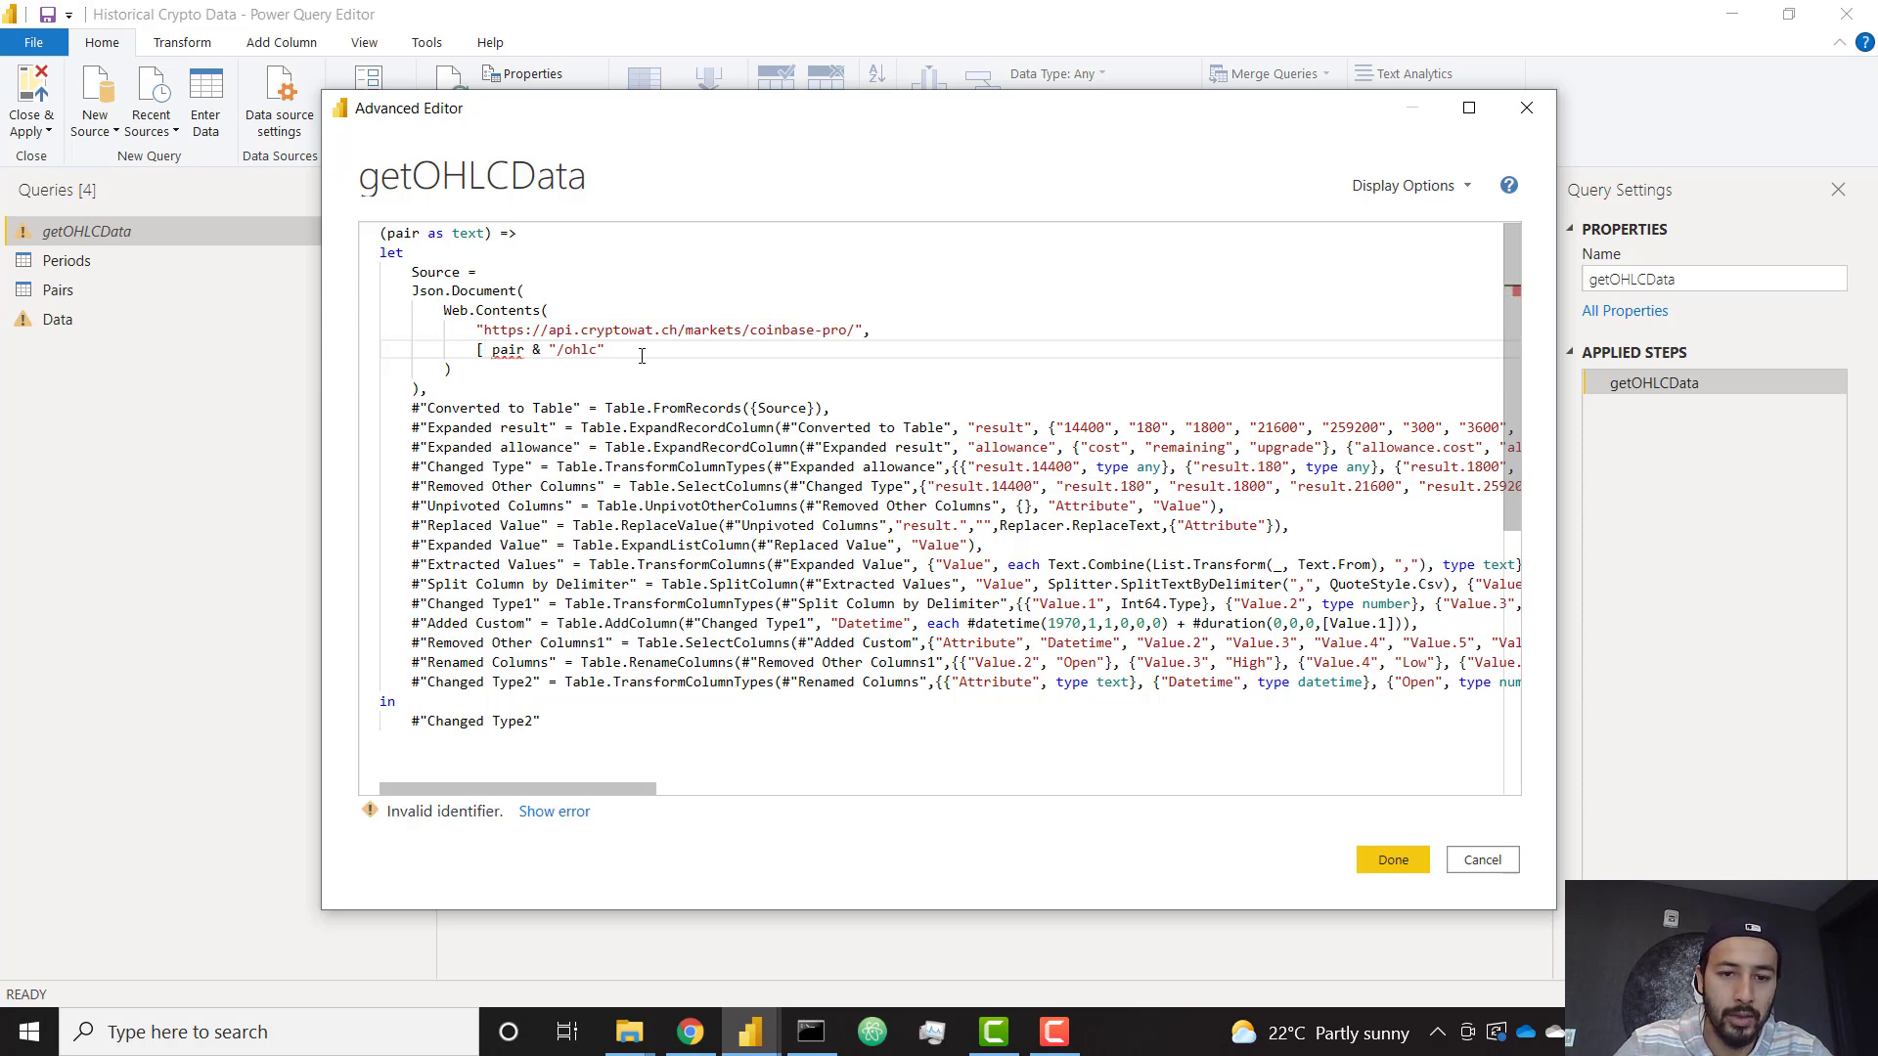
pyautogui.write(']')
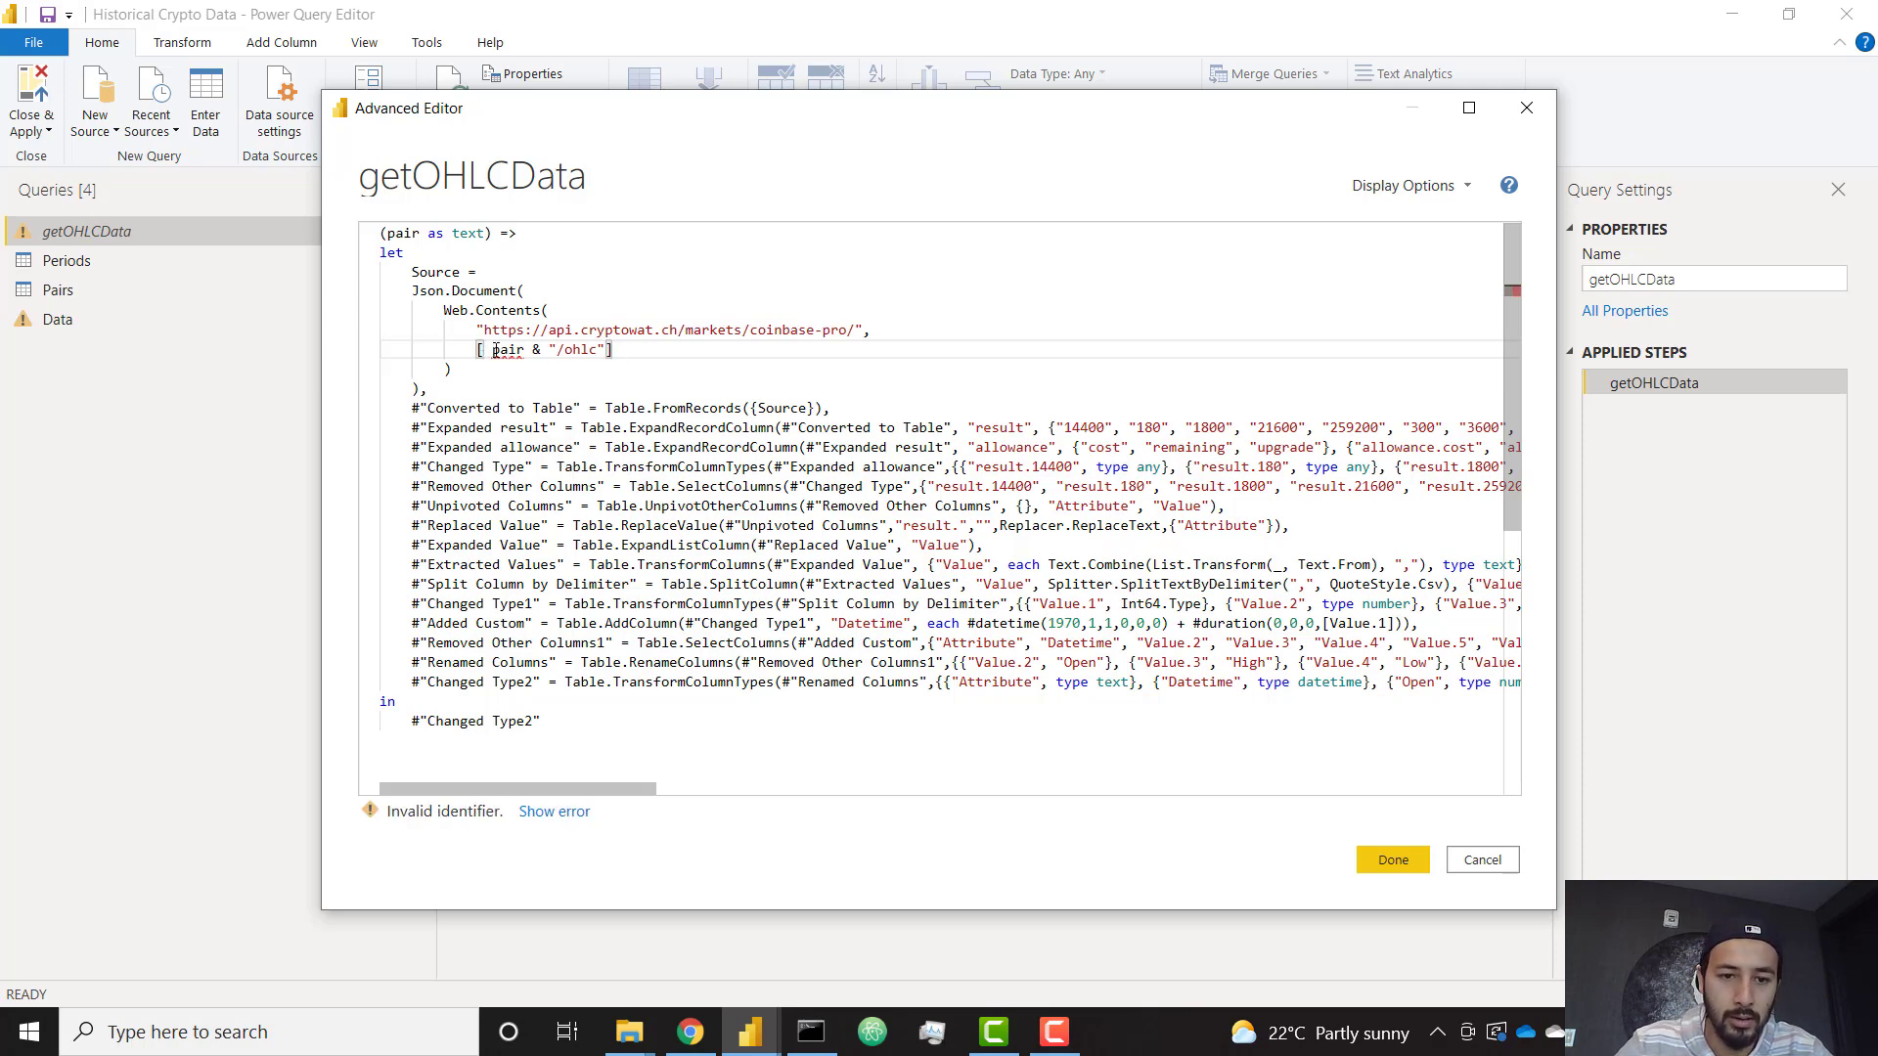
pyautogui.click(485, 350)
pyautogui.write('RelativePath')
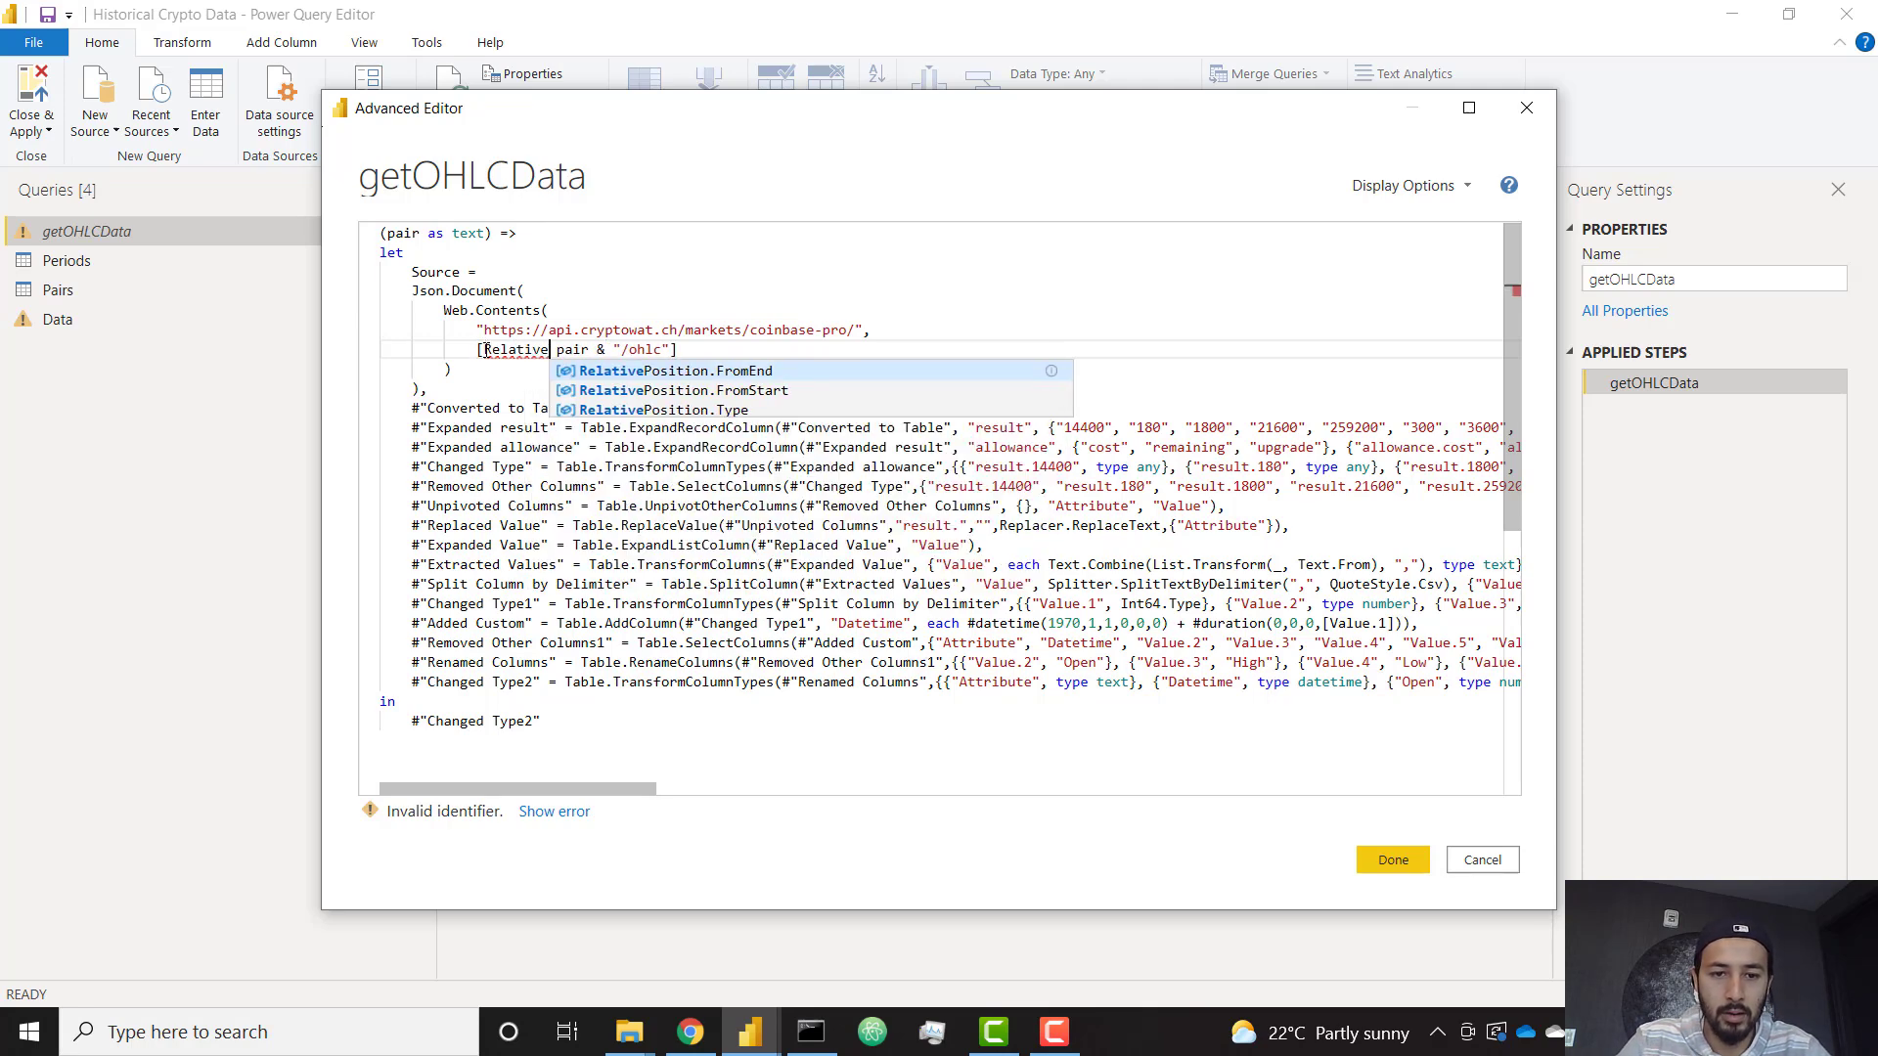
pyautogui.write(' =')
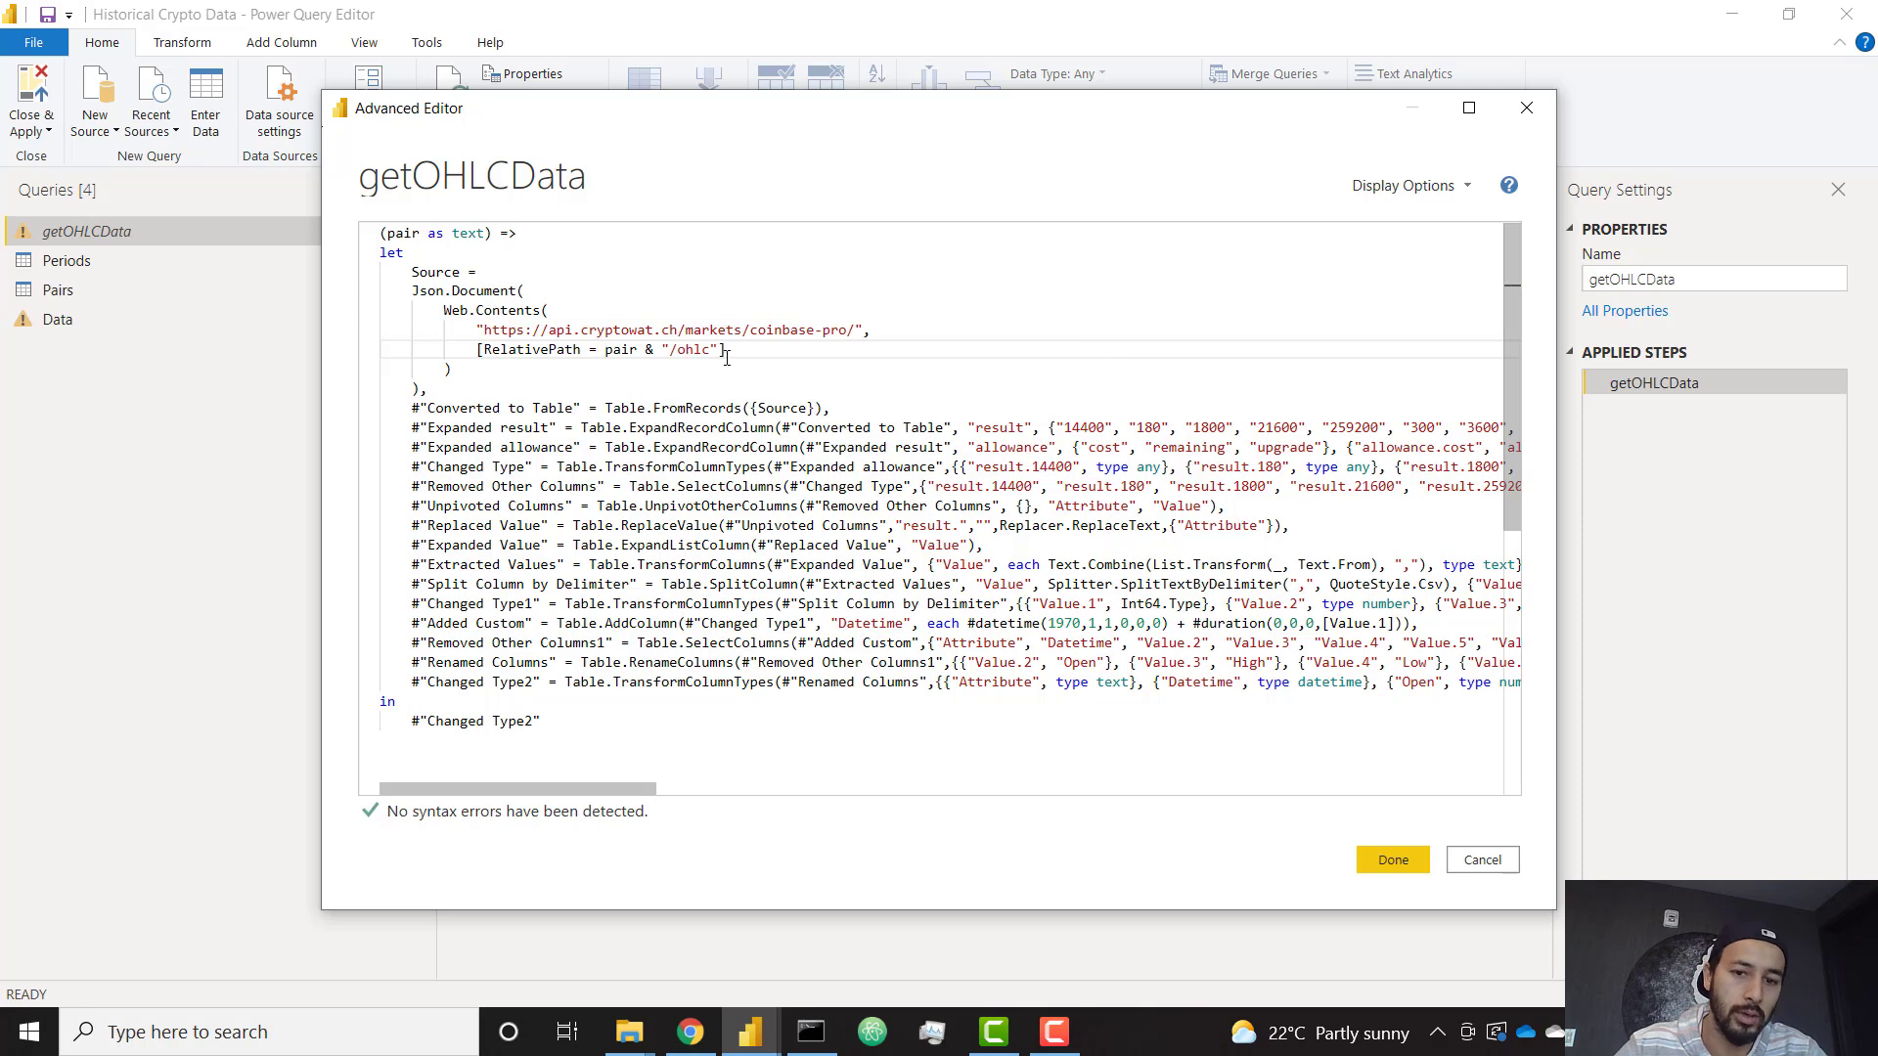
pyautogui.click(567, 388)
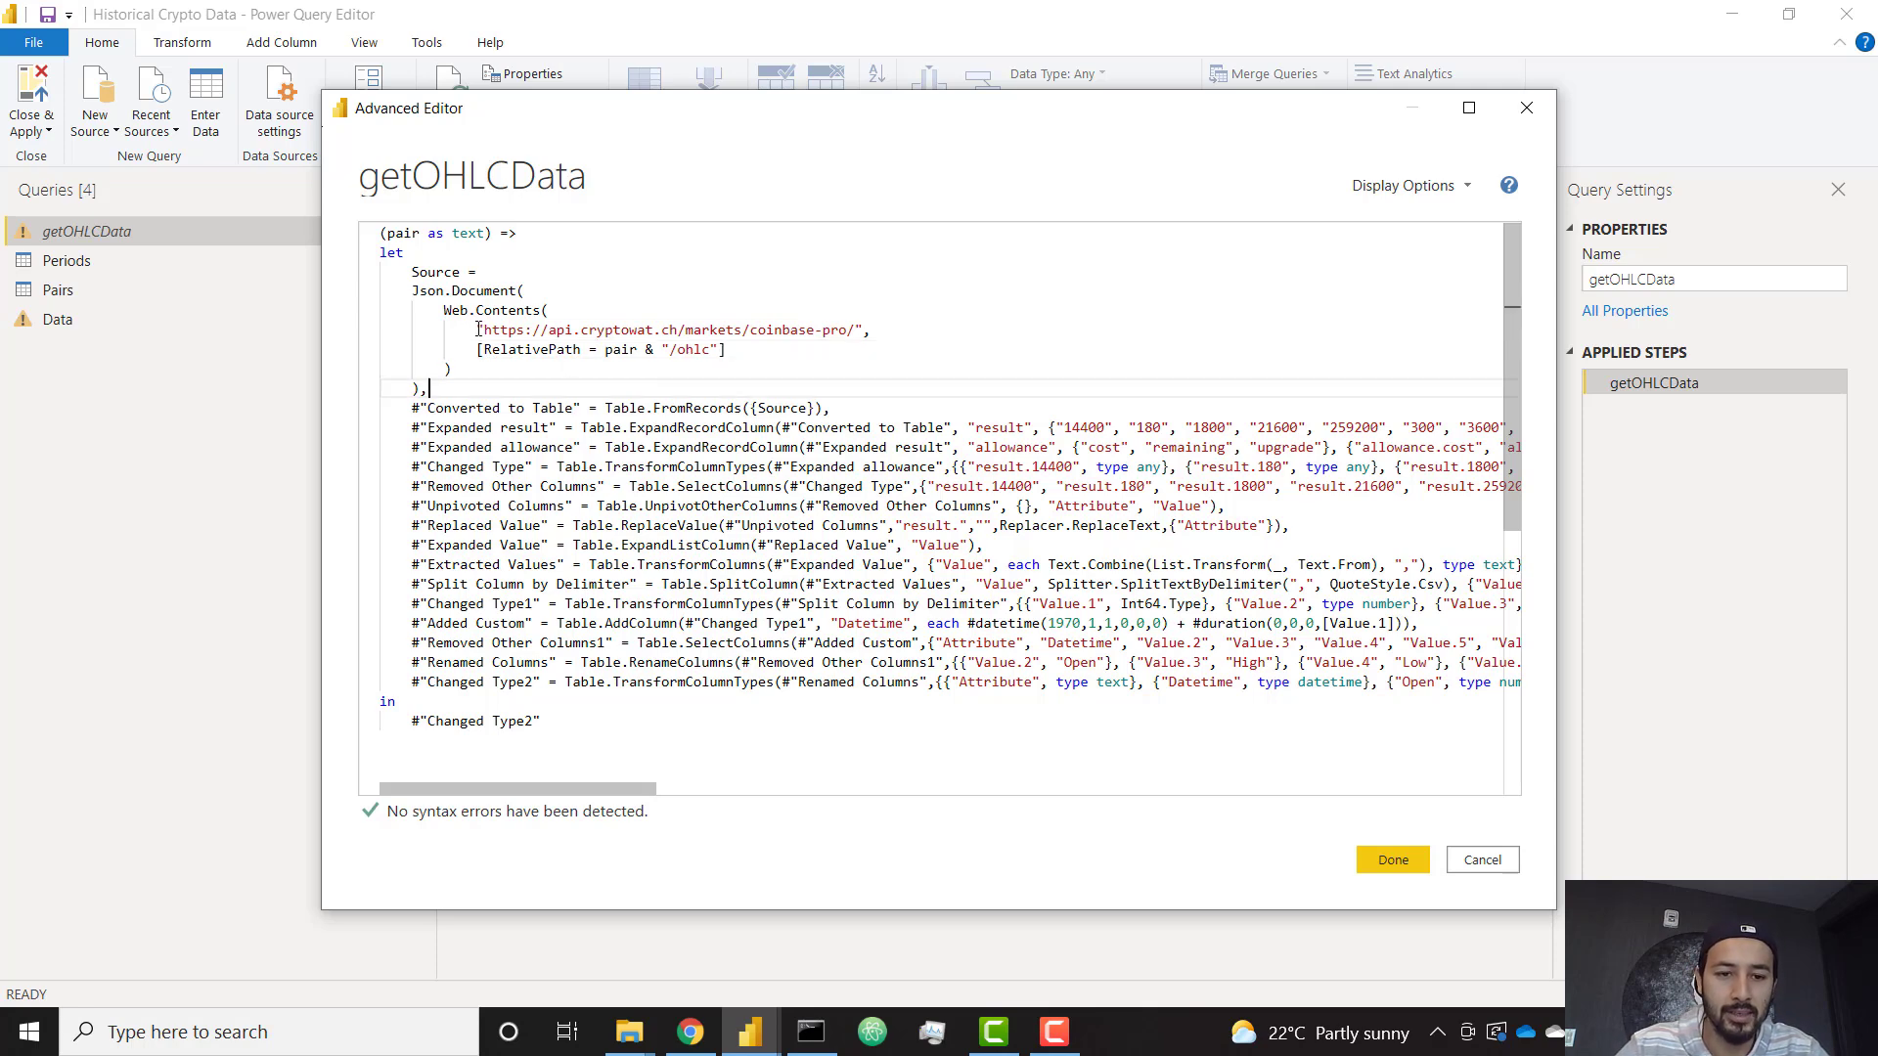
# Step: Highlight the fixed base URL and the pair & "/ohlc" relative path to review the change
pyautogui.moveTo(479, 330); pyautogui.dragTo(864, 330)
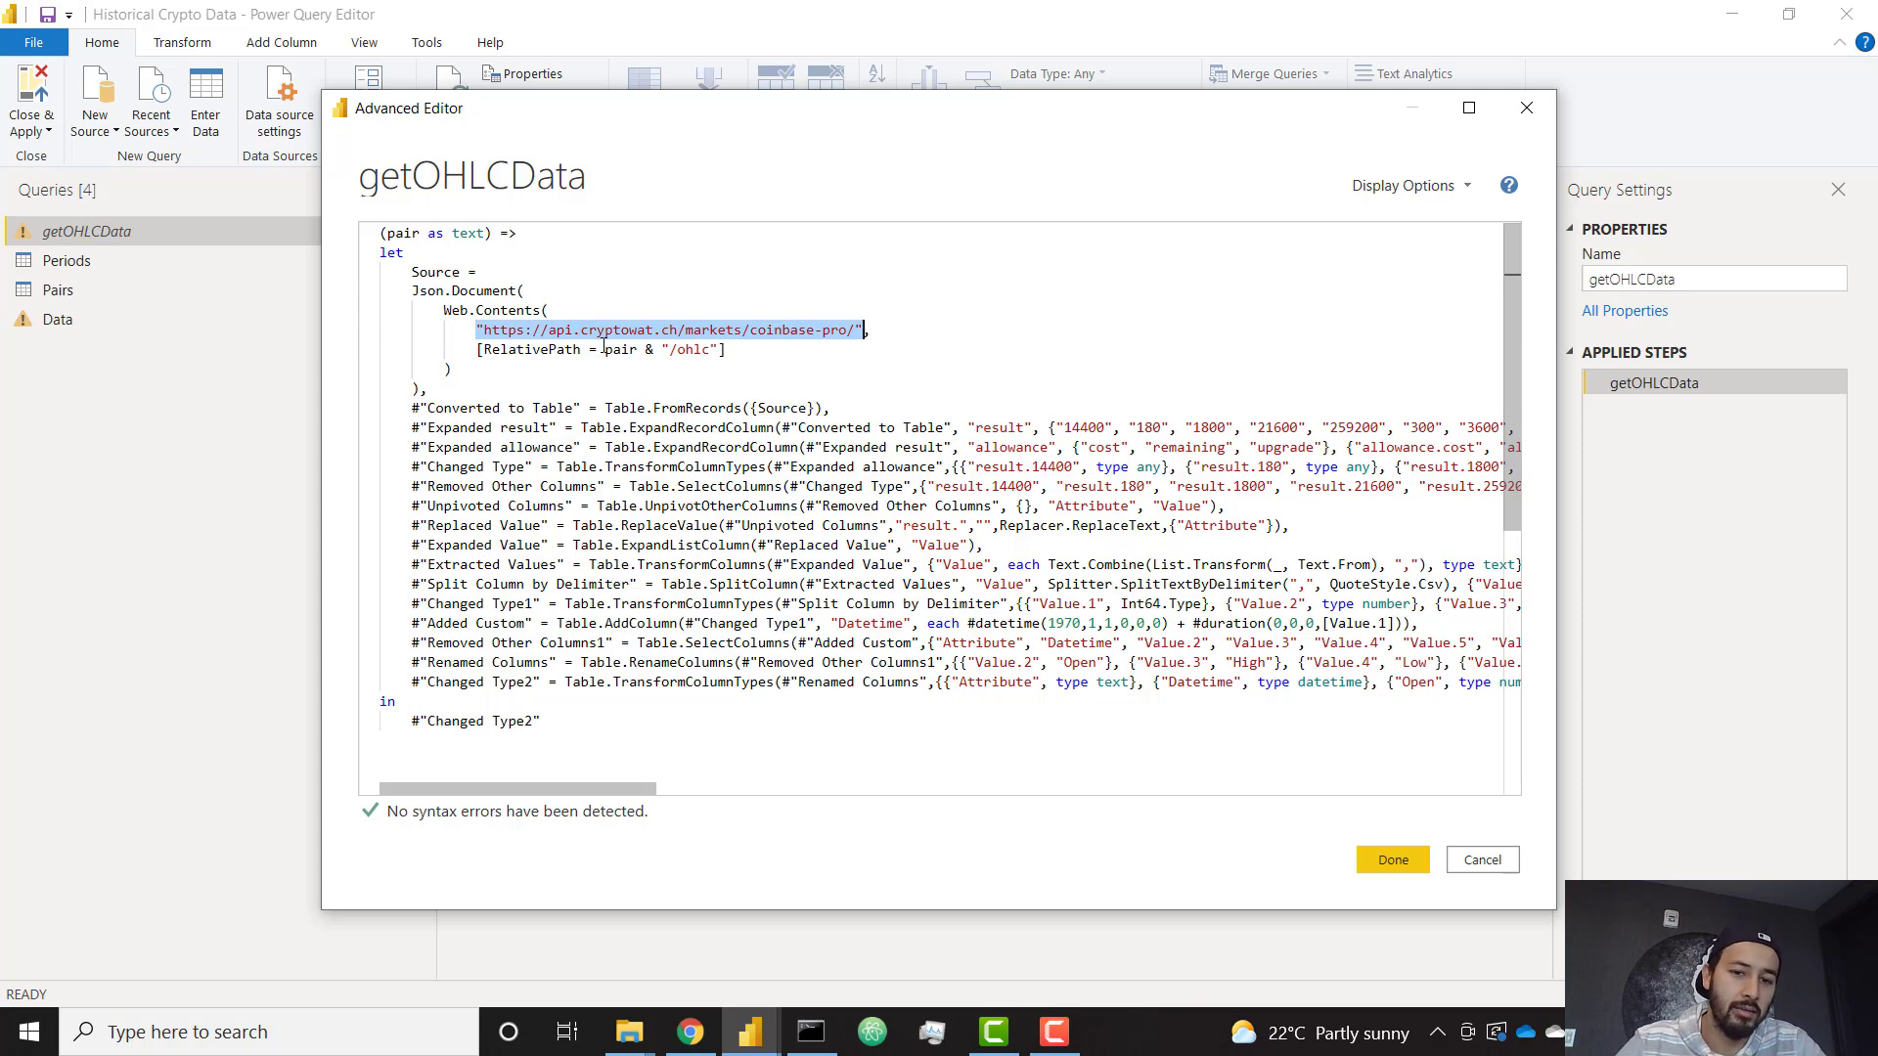
pyautogui.moveTo(606, 349); pyautogui.dragTo(719, 350)
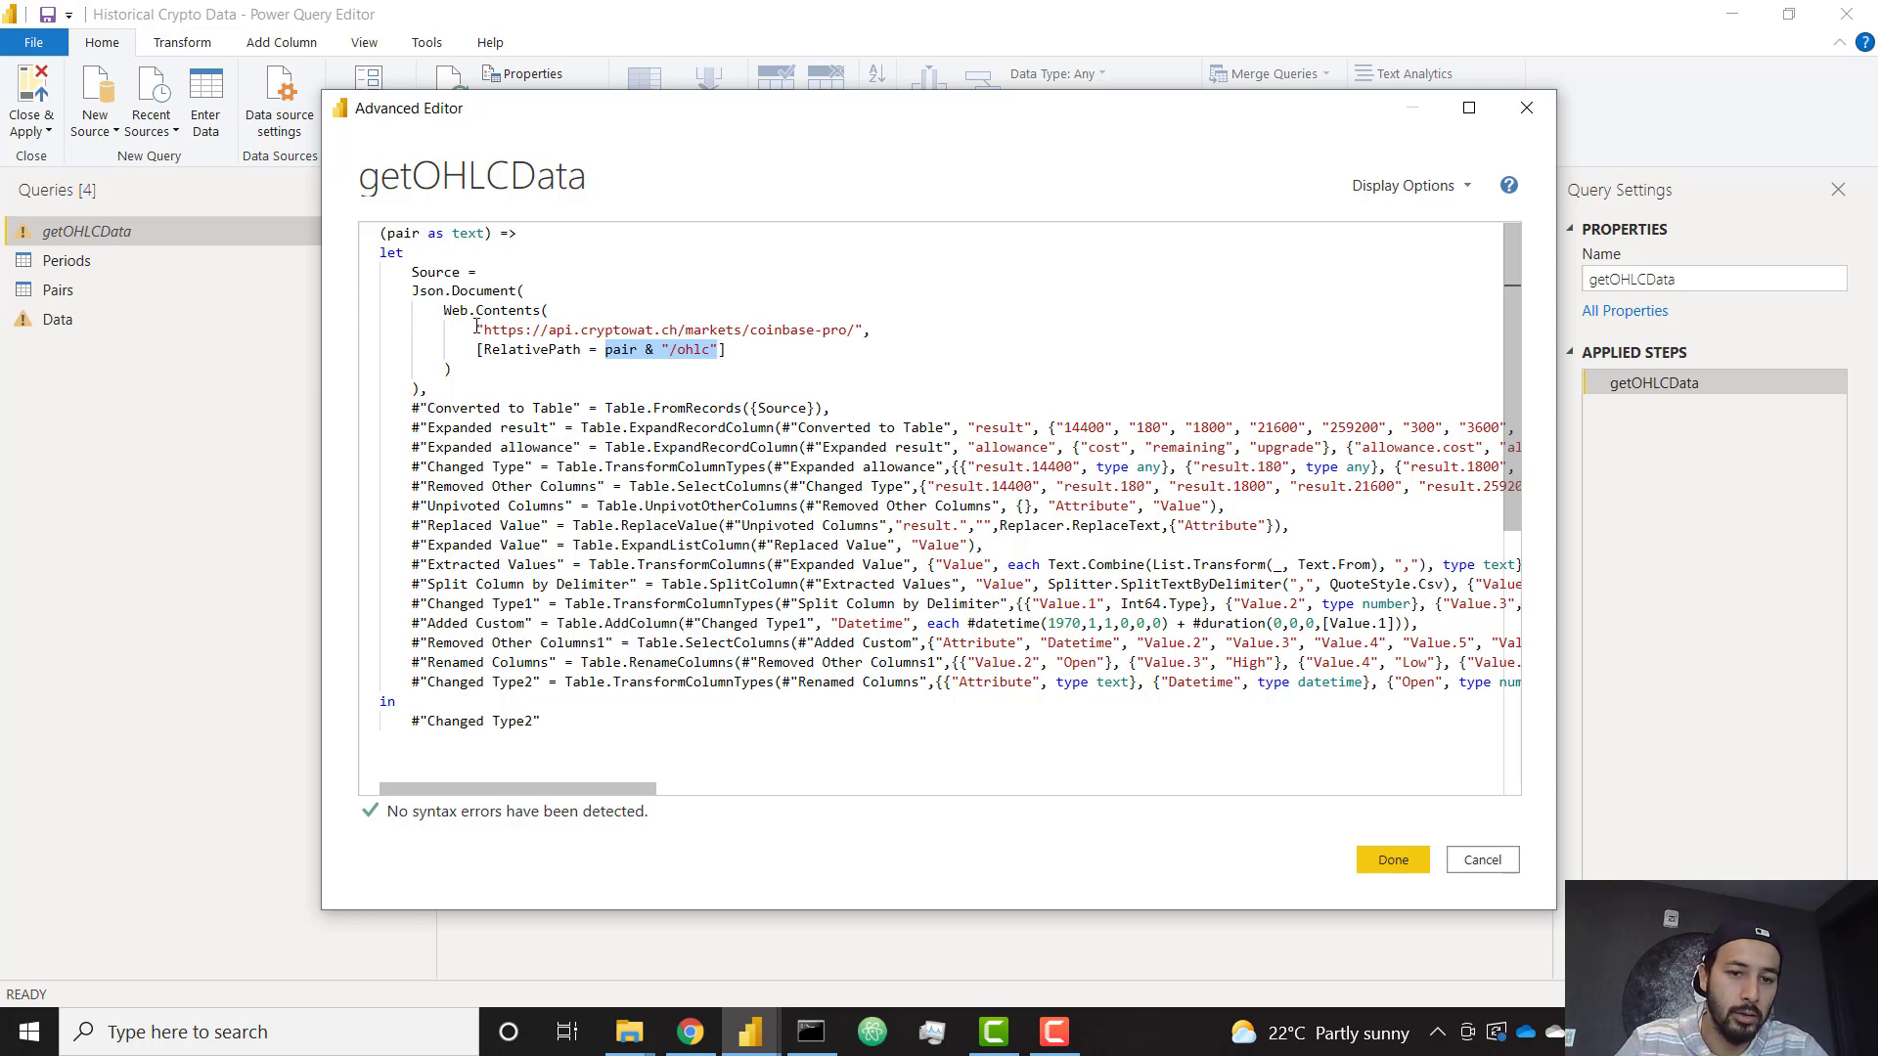
pyautogui.moveTo(476, 331); pyautogui.dragTo(871, 330)
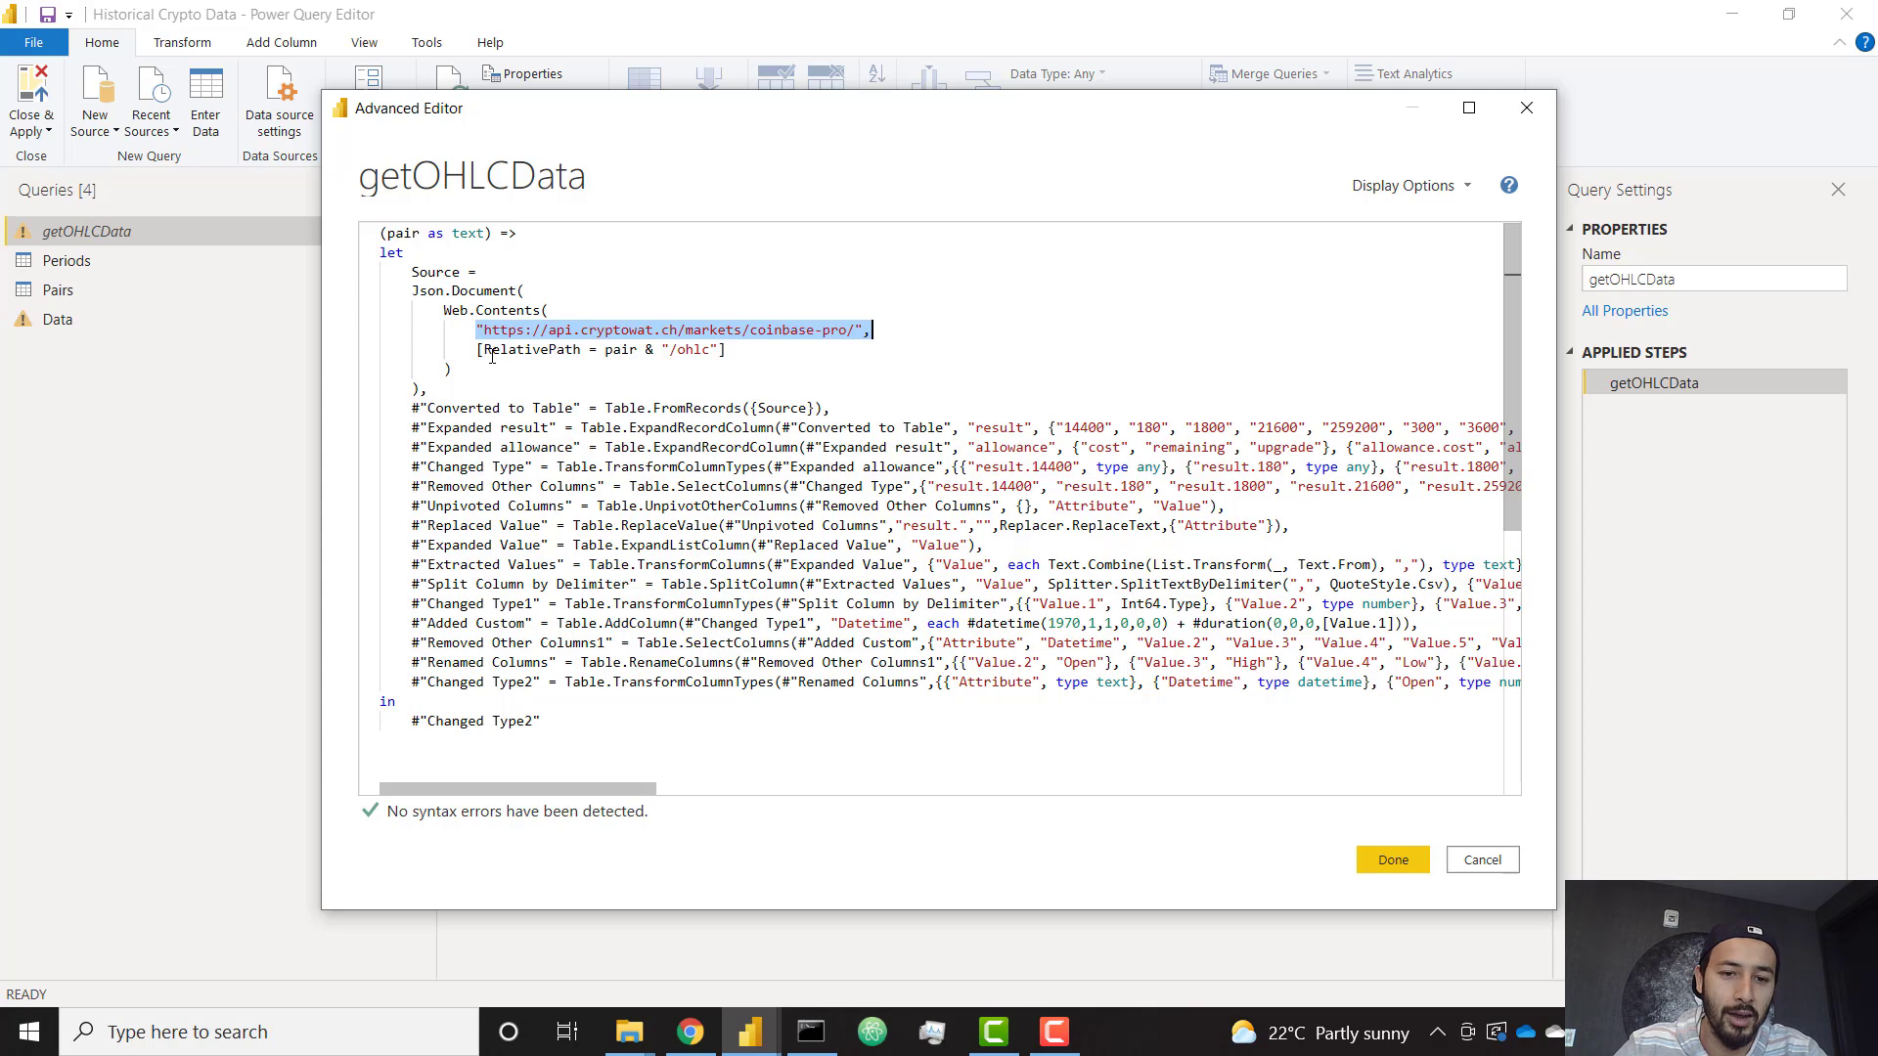
pyautogui.click(660, 369)
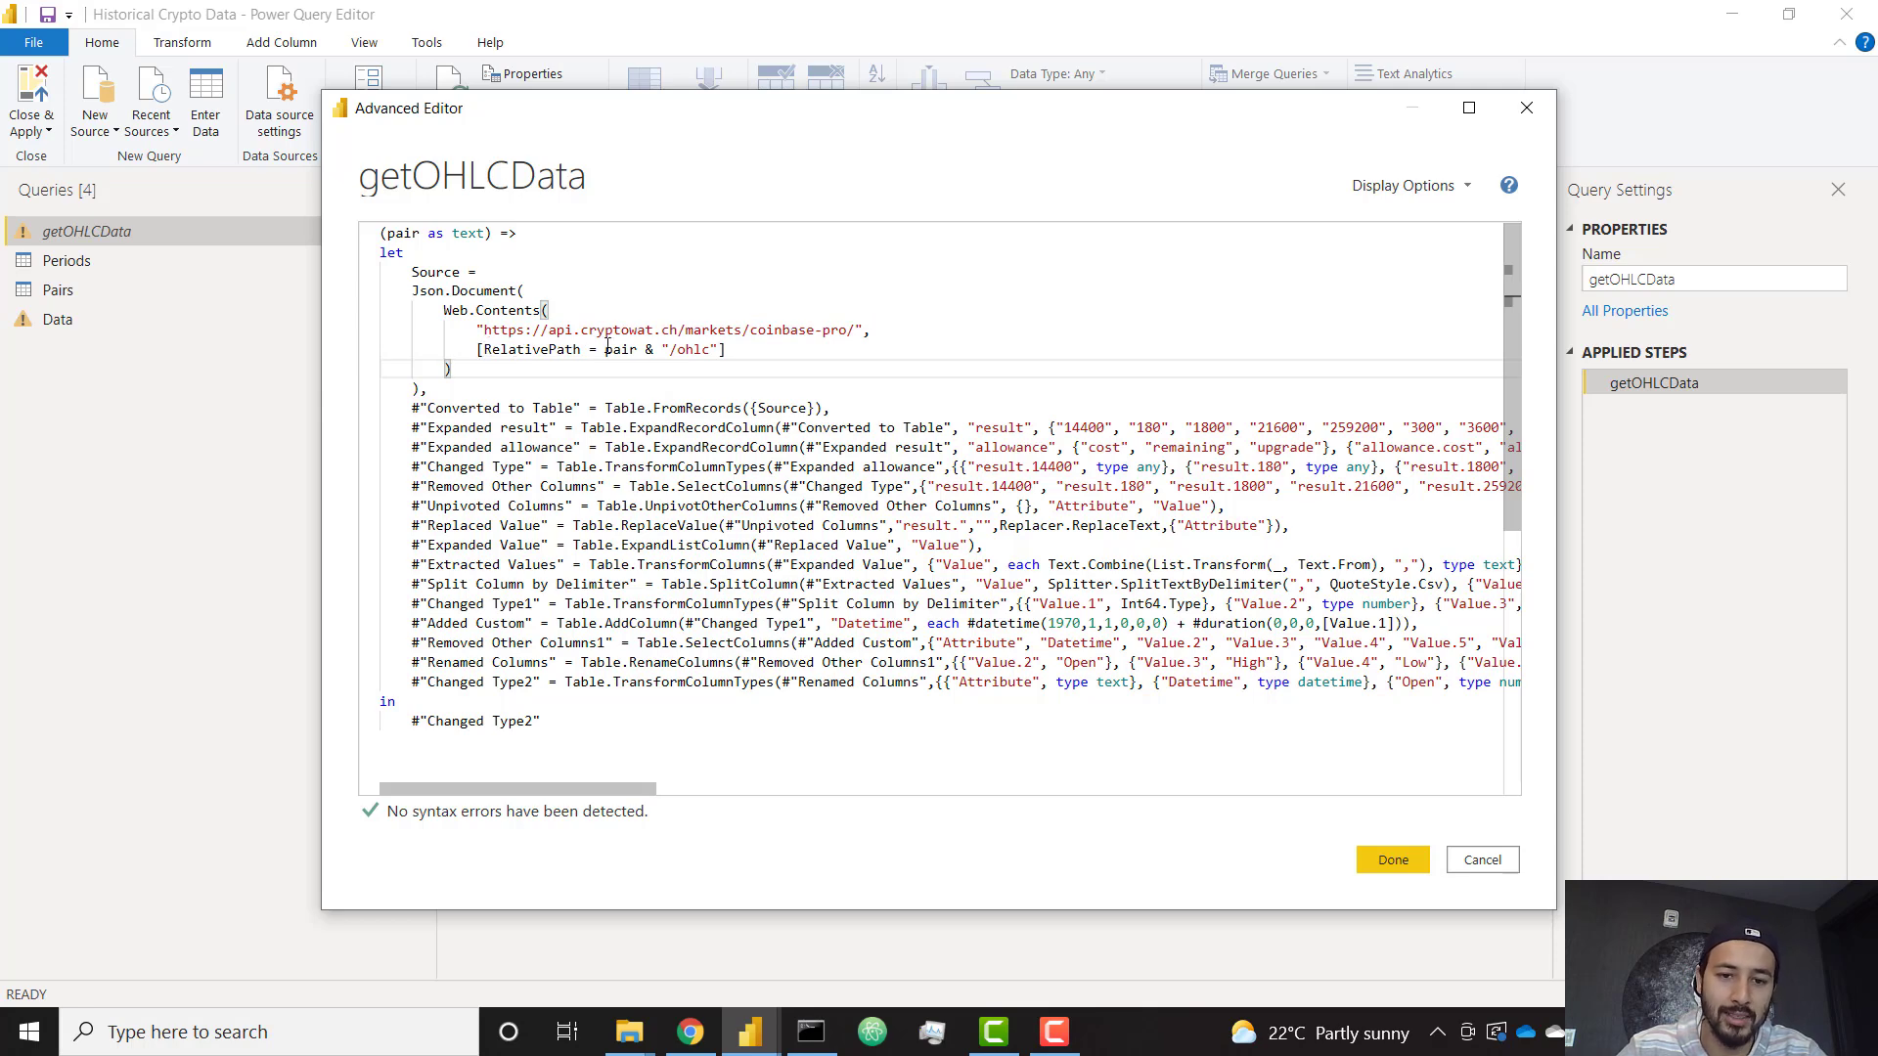
pyautogui.moveTo(605, 349); pyautogui.dragTo(722, 349)
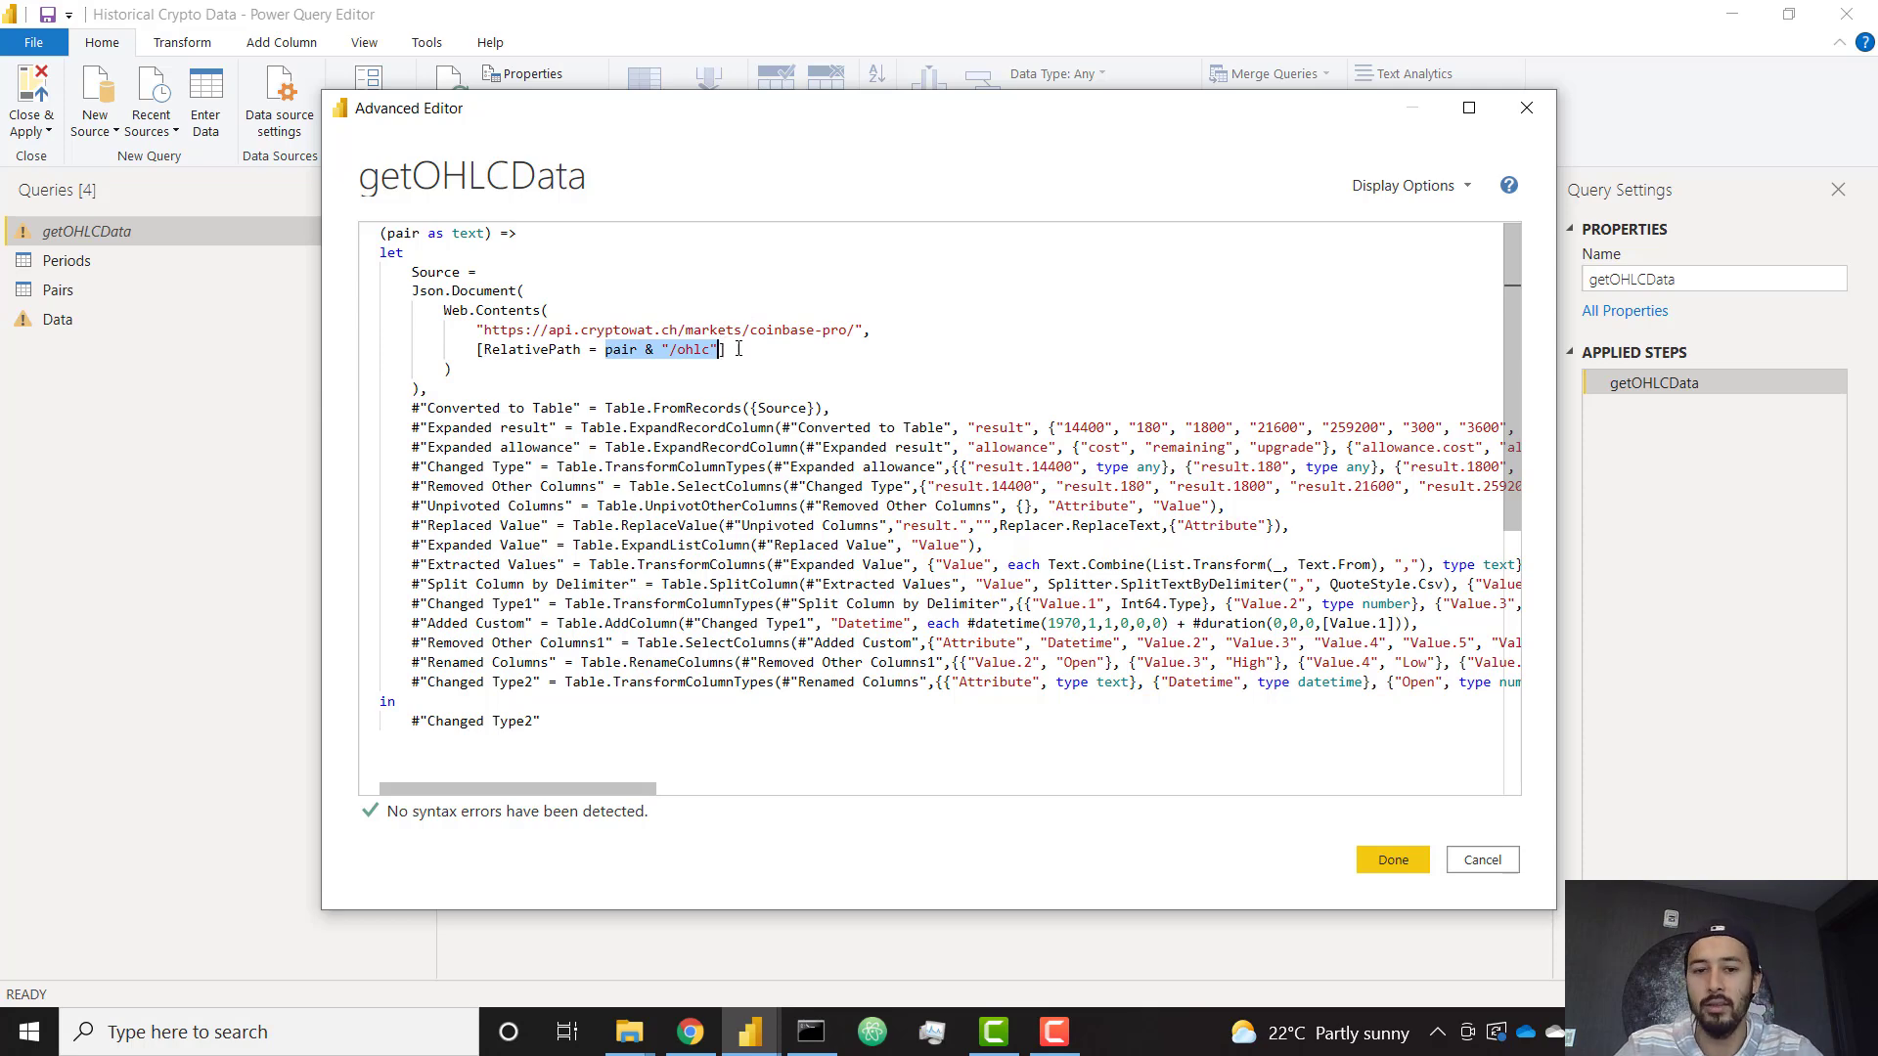
pyautogui.click(777, 350)
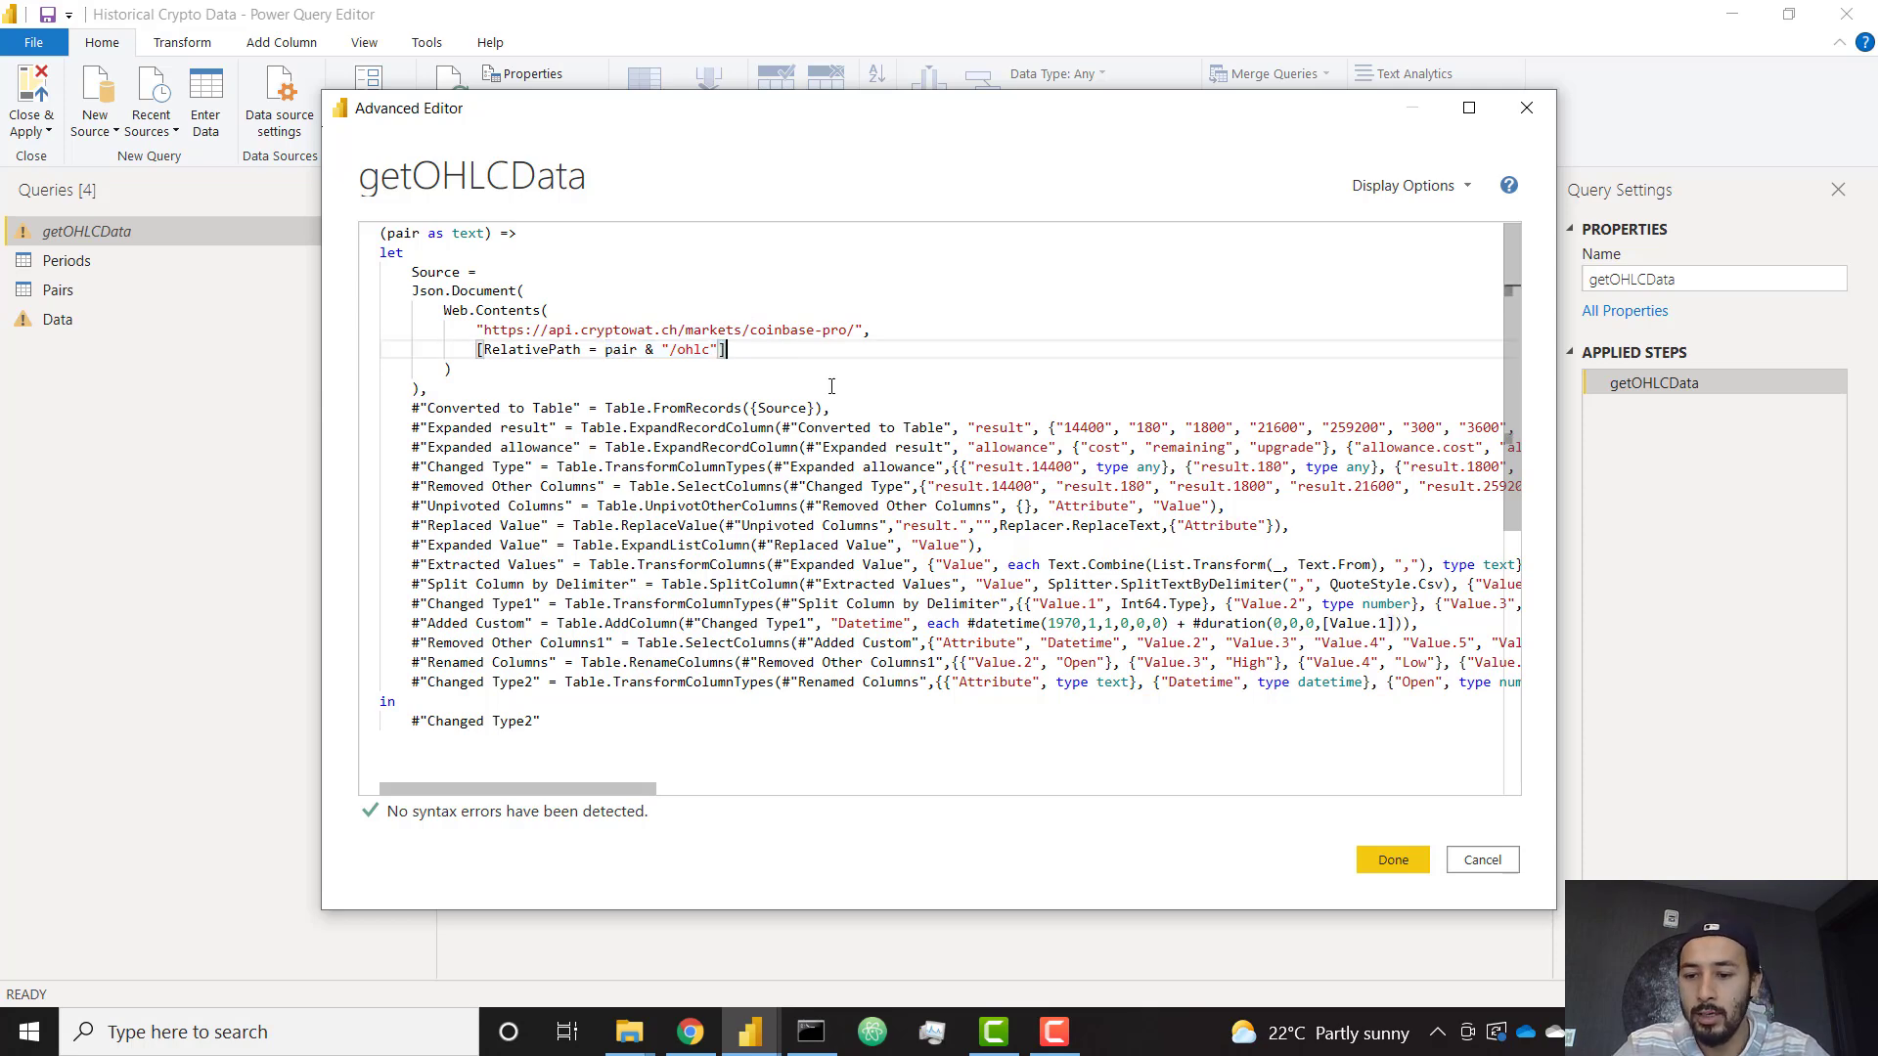
# Step: Save the edited getOHLCData function and refresh the Data query preview
pyautogui.click(1414, 860)
pyautogui.click(84, 318)
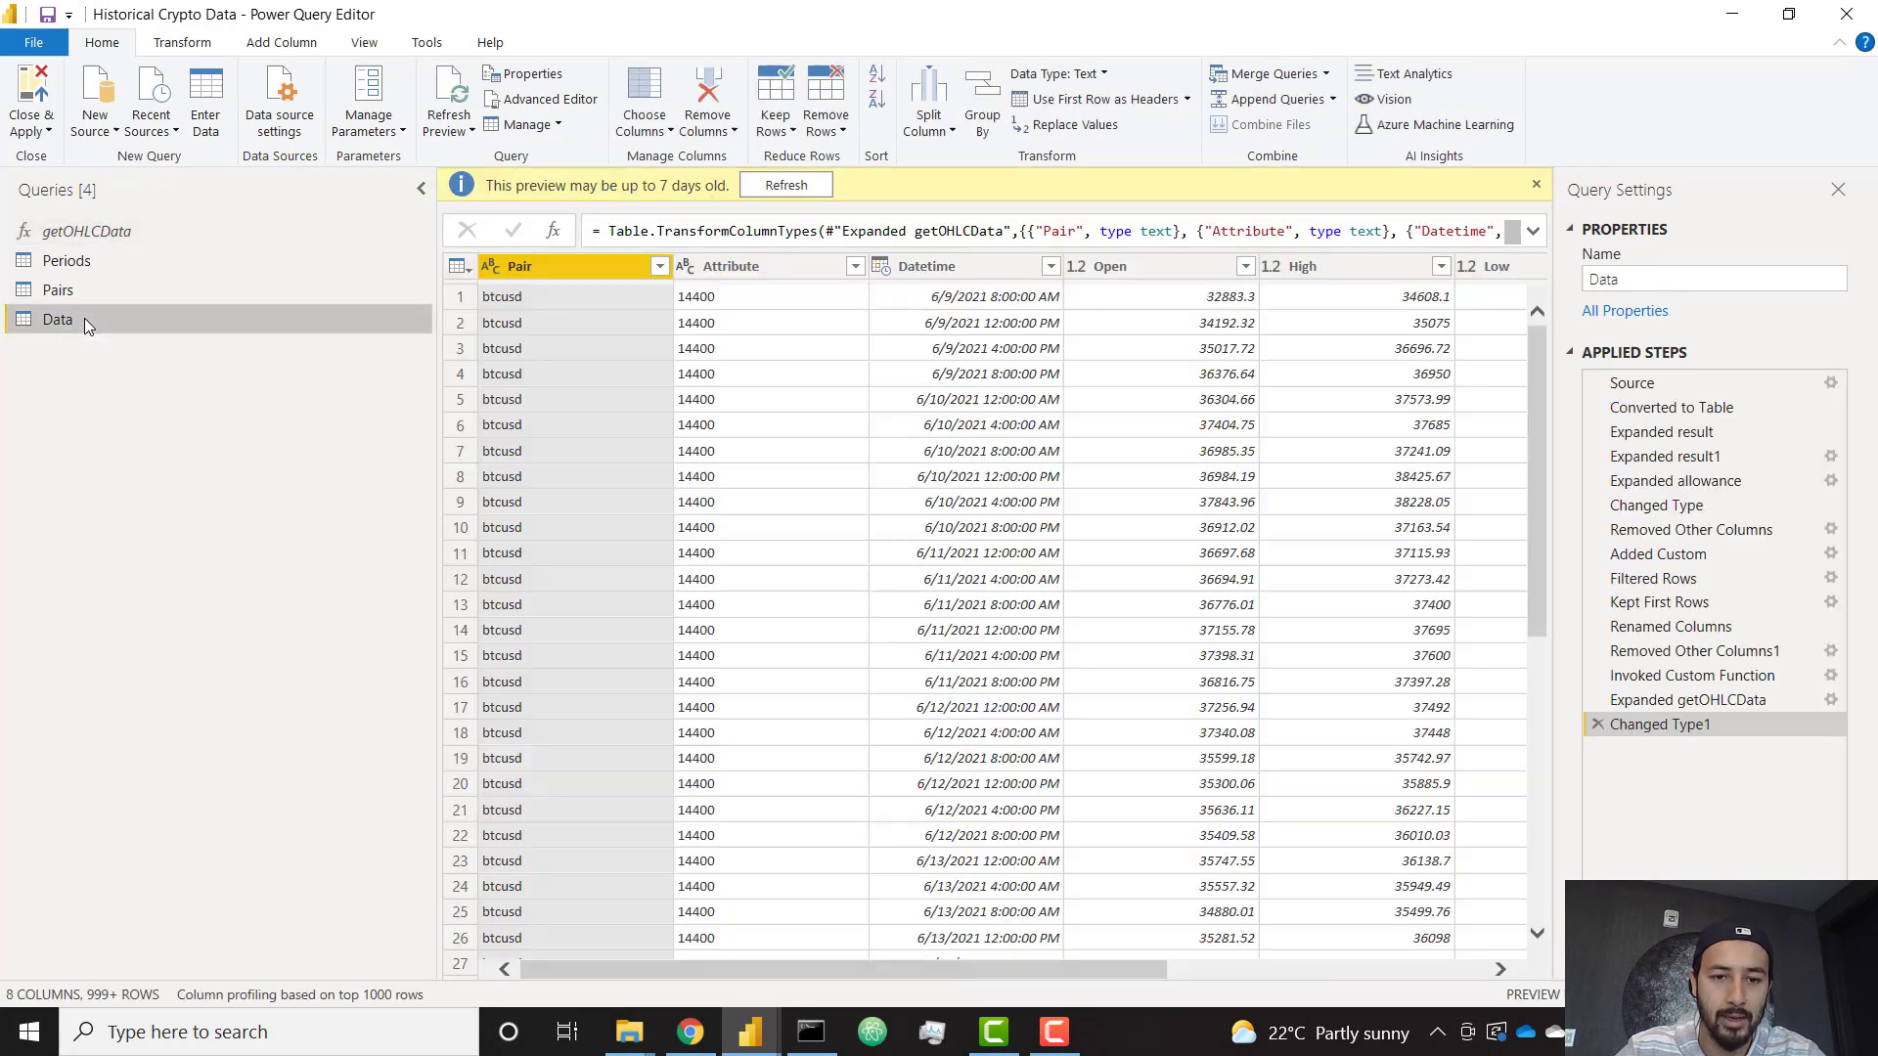
pyautogui.click(445, 88)
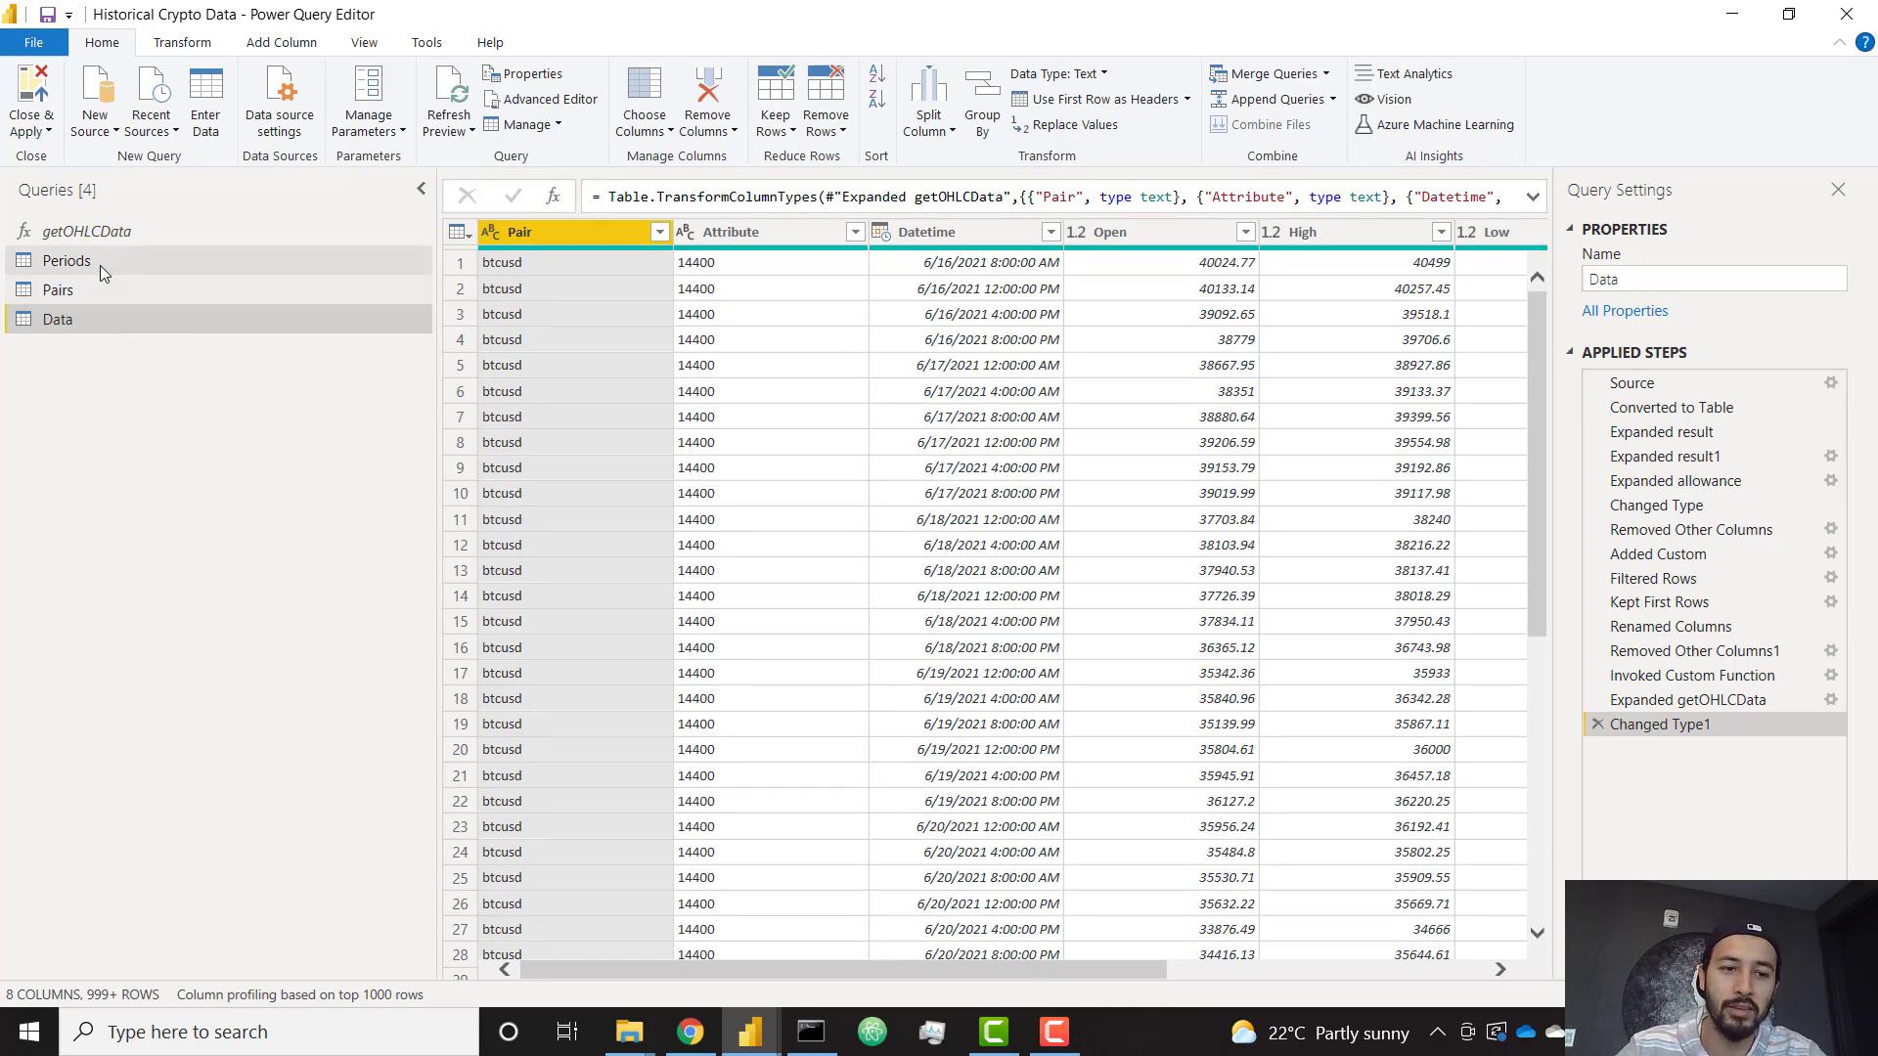
# Step: Disable loading for the Periods query, accept the warning, and Close & Apply
pyautogui.click(100, 266)
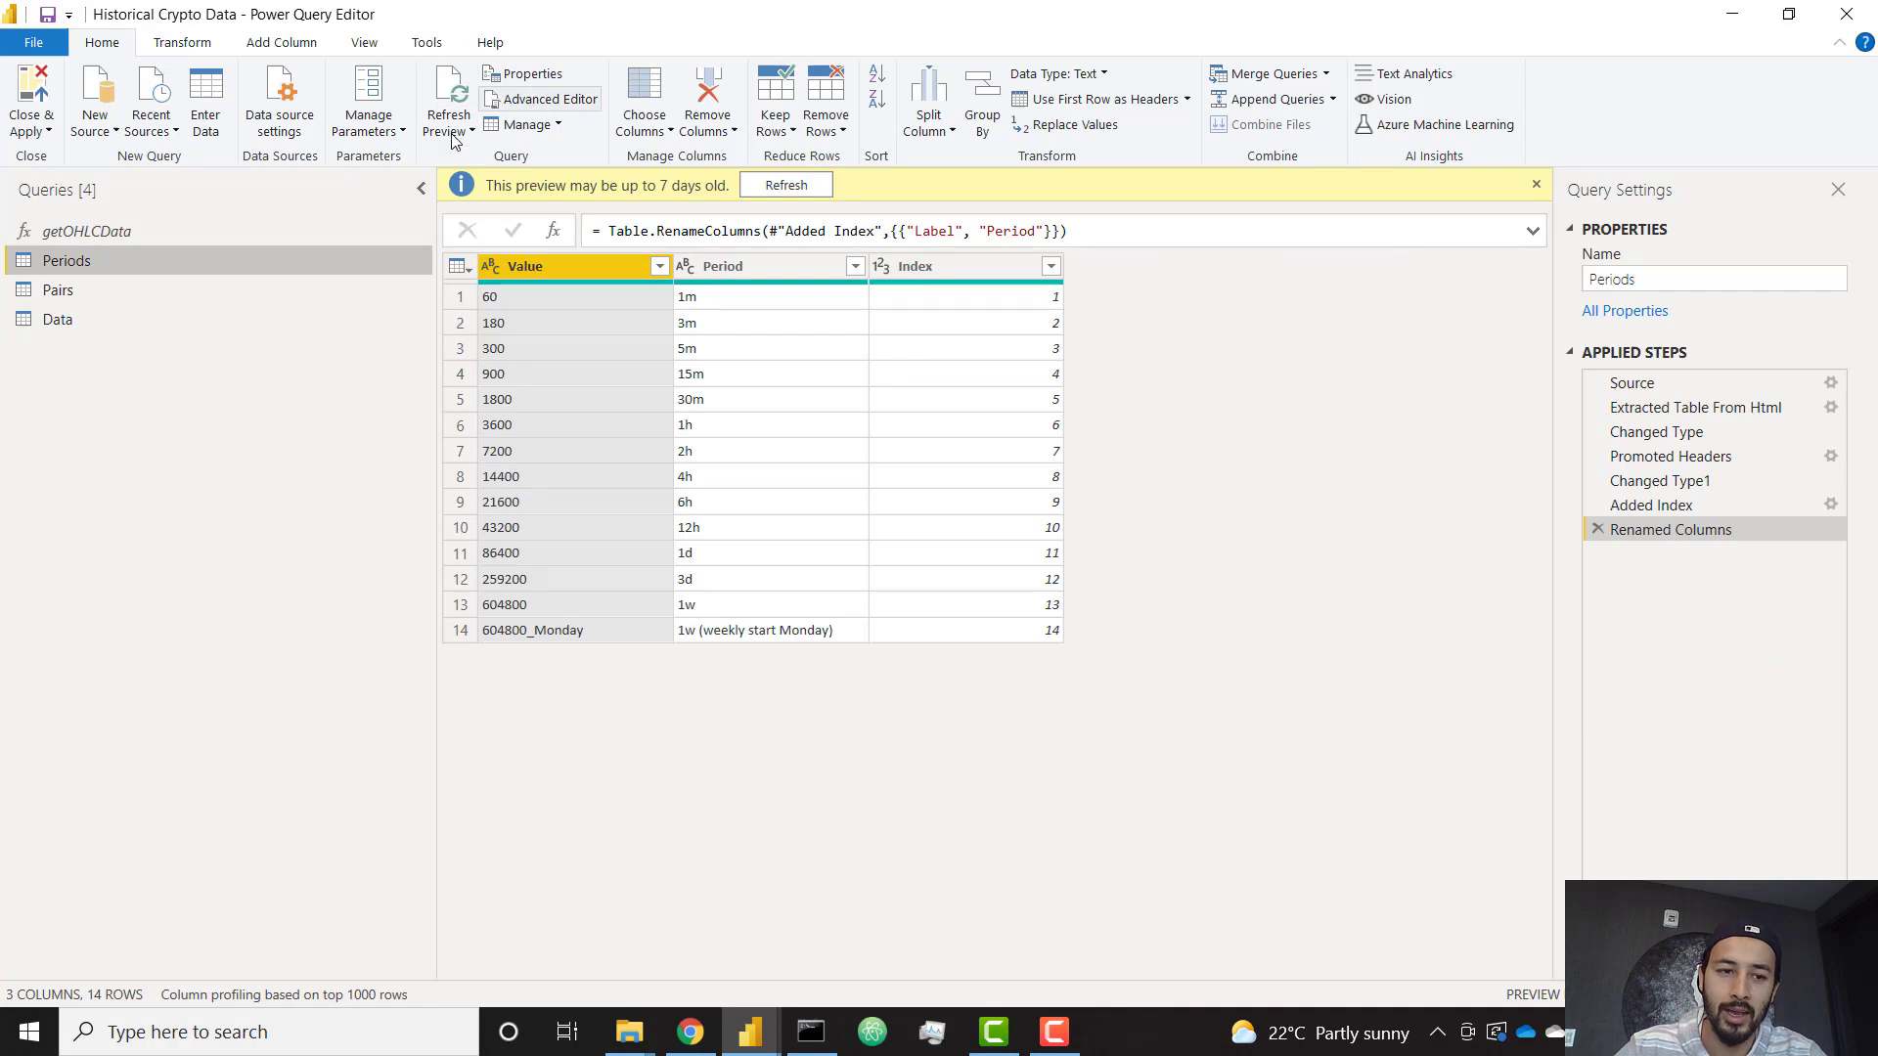
pyautogui.rightClick(190, 260)
pyautogui.click(266, 389)
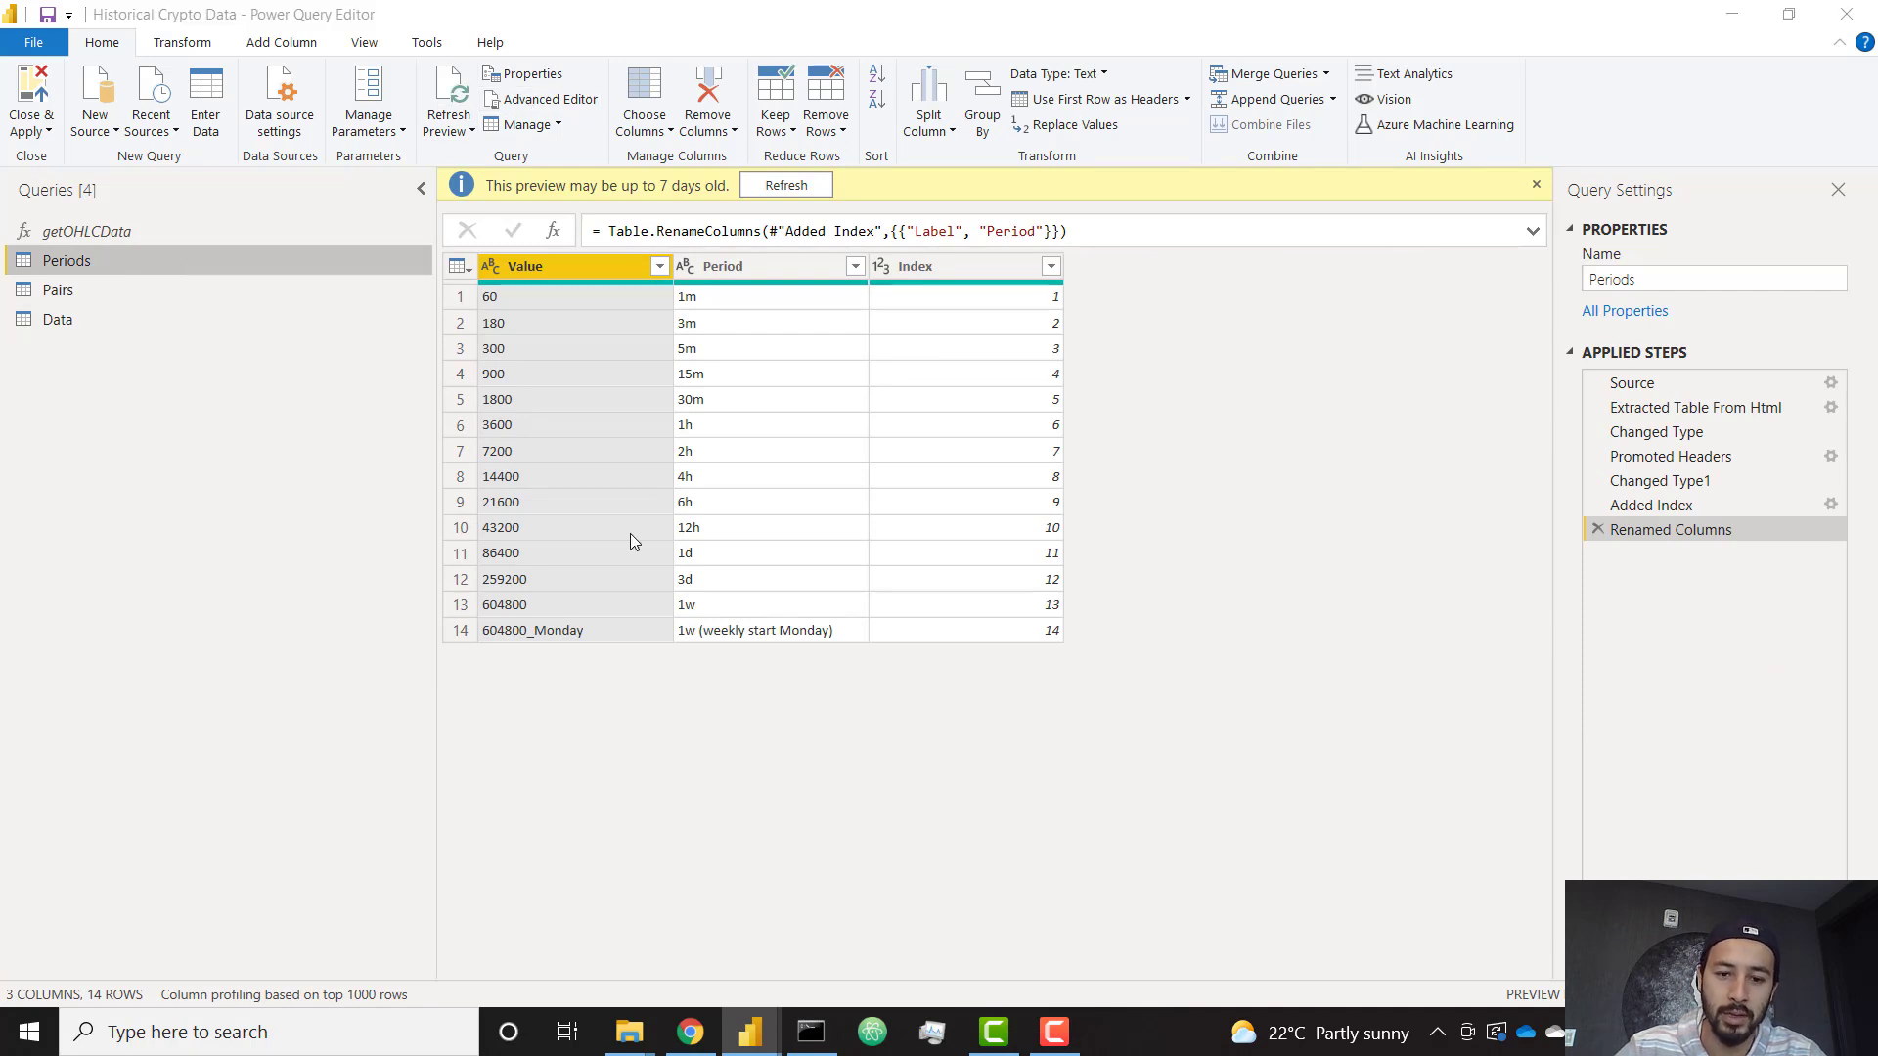
pyautogui.click(1054, 565)
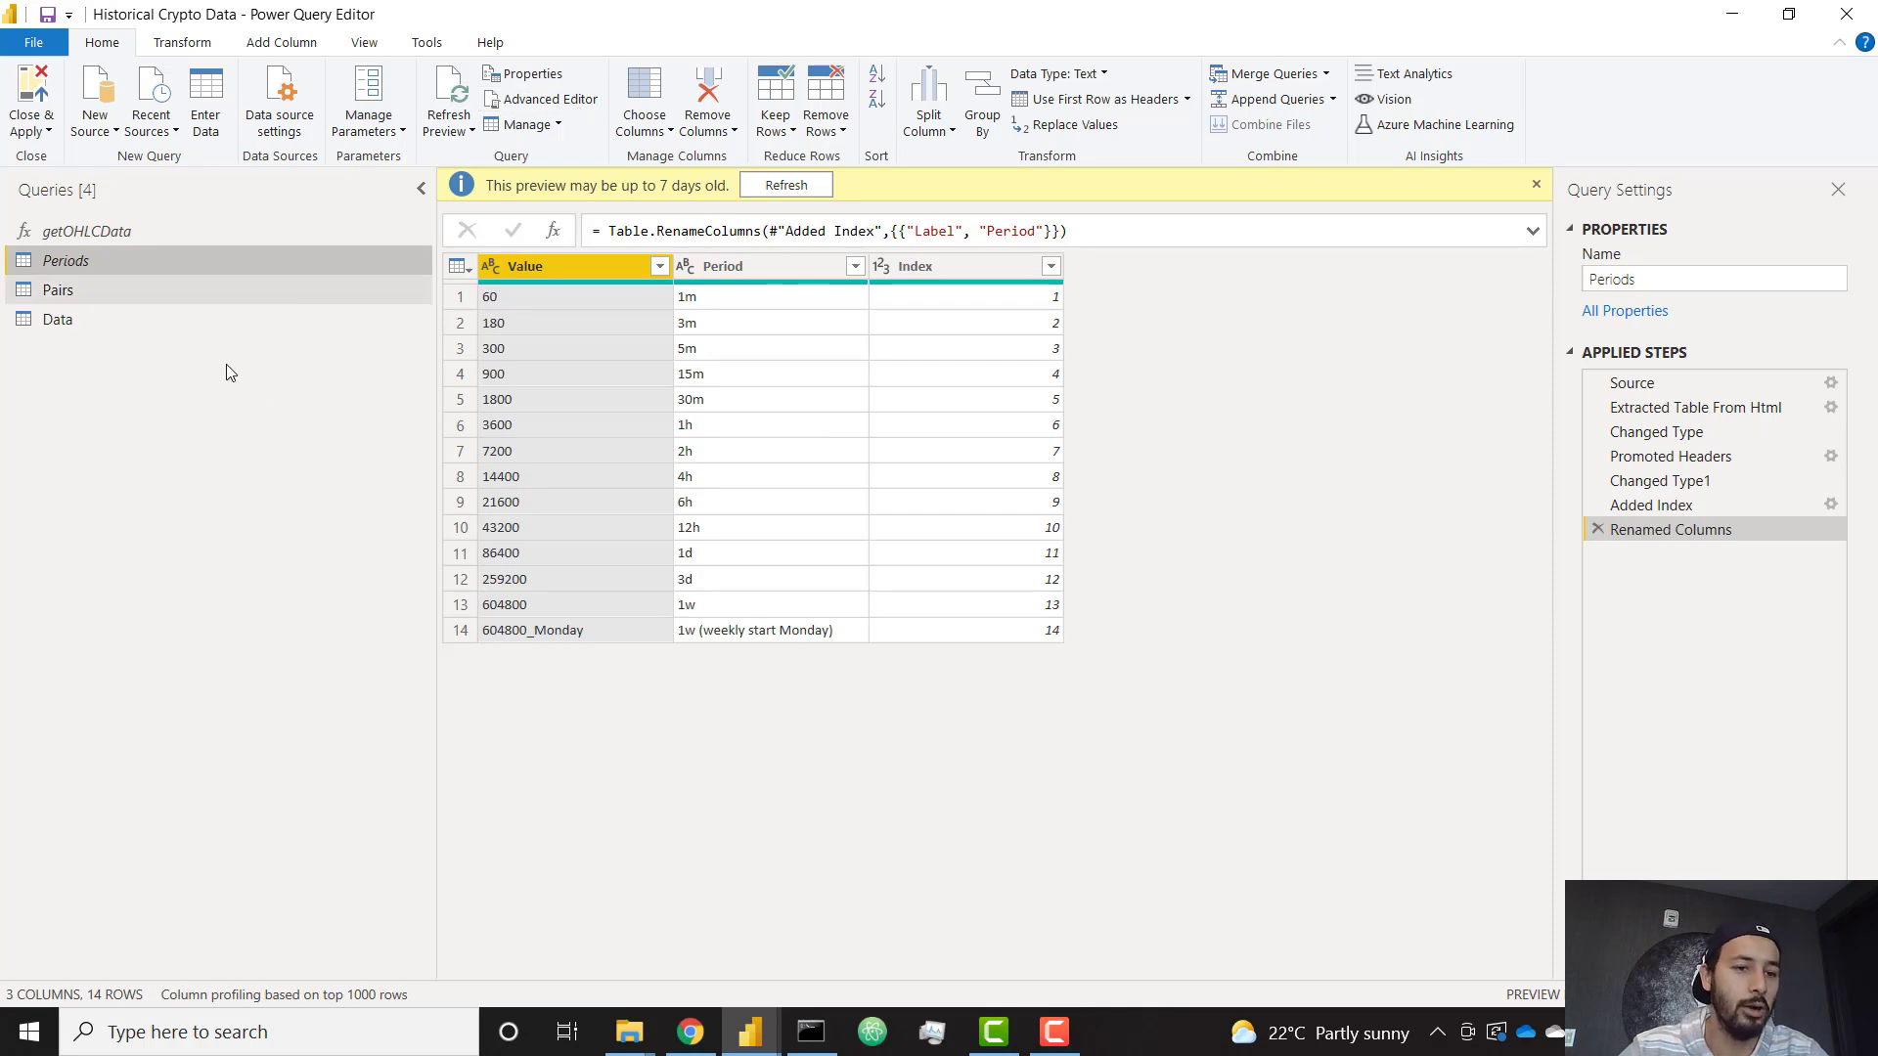
pyautogui.click(35, 88)
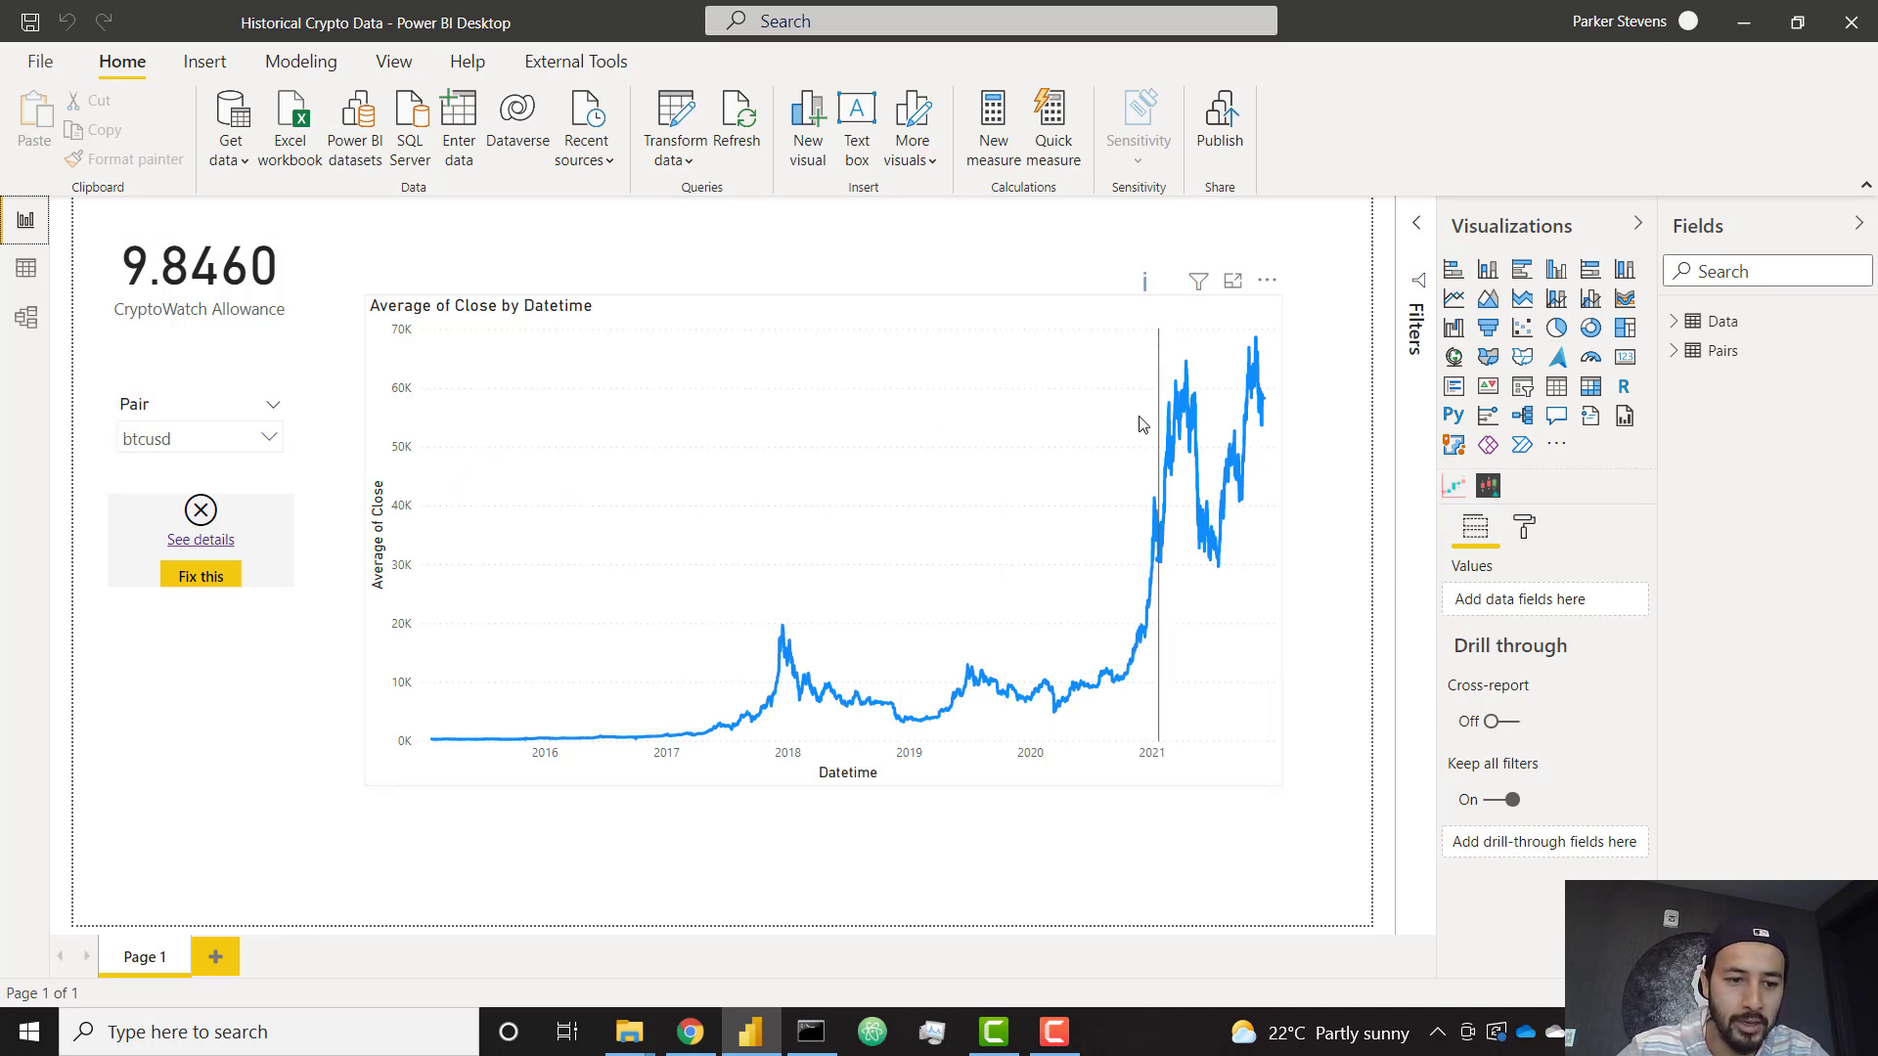
# Step: Save the Historical Crypto Data report and publish it to the YouTube workspace
pyautogui.click(272, 502)
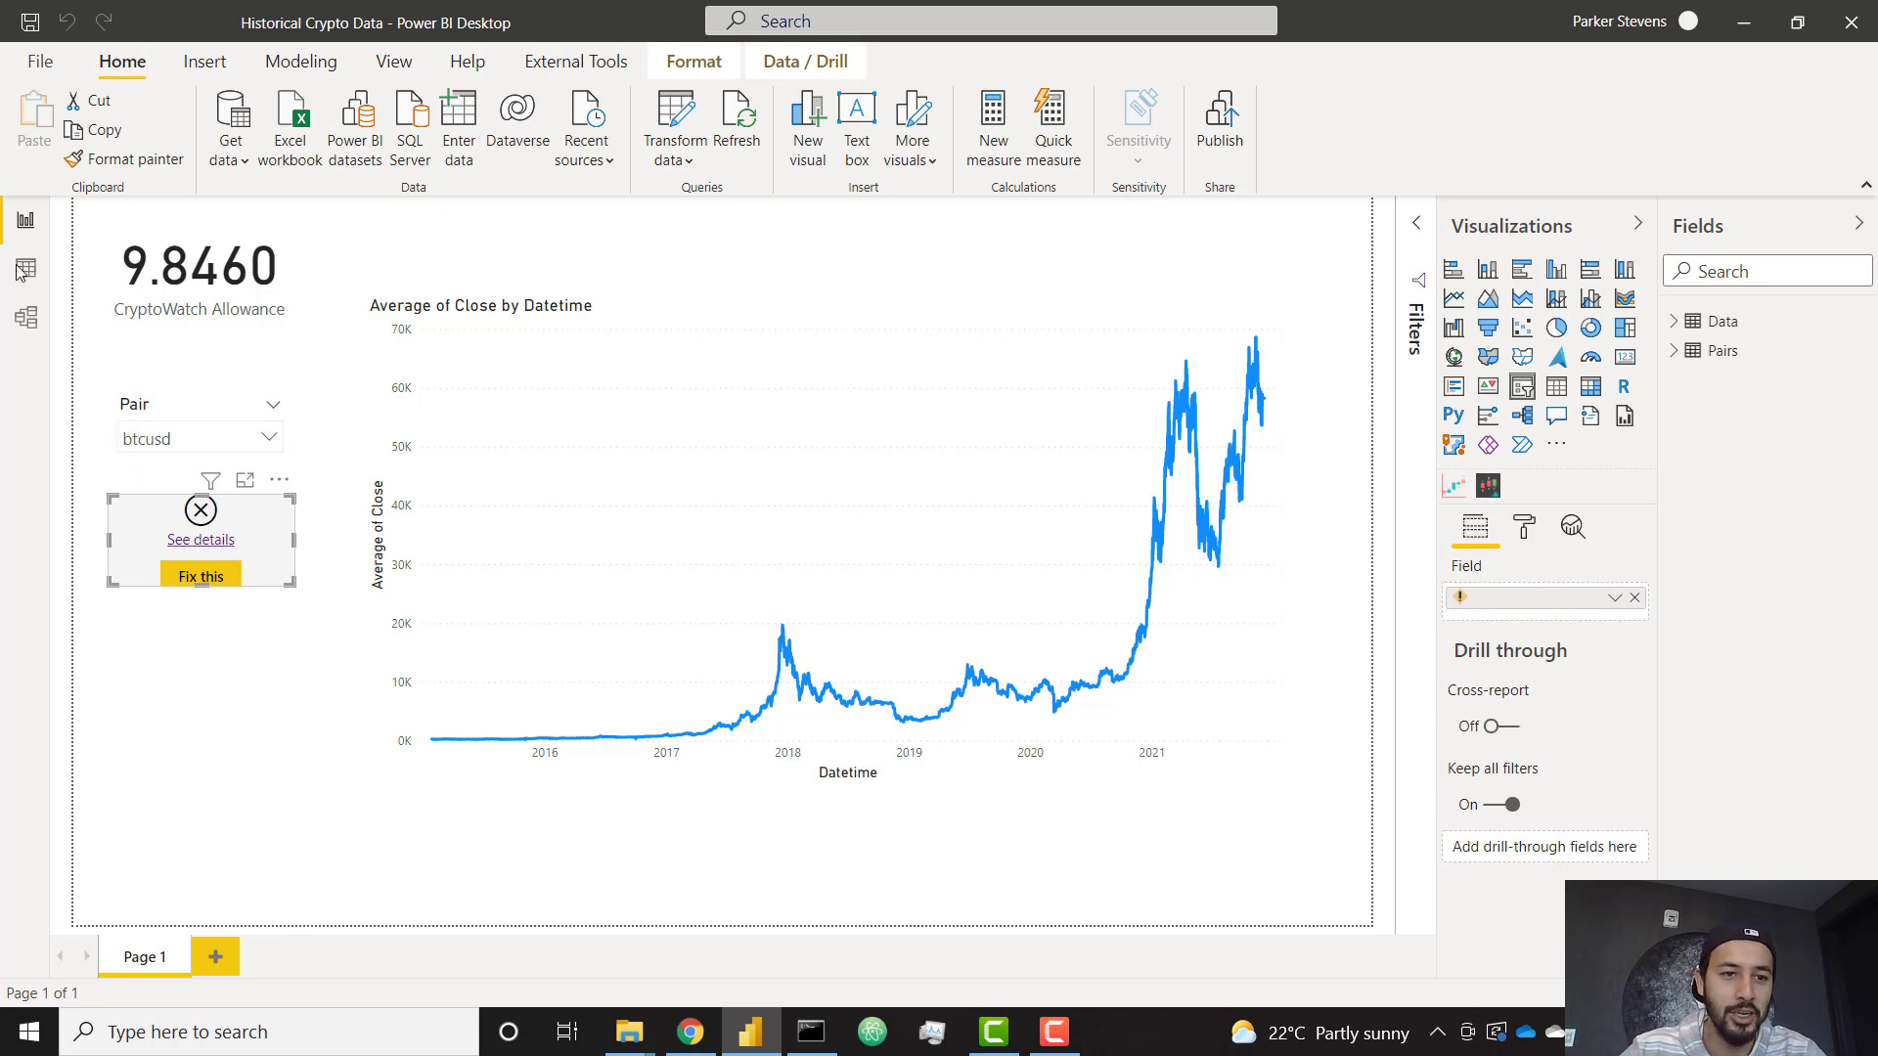
pyautogui.click(31, 21)
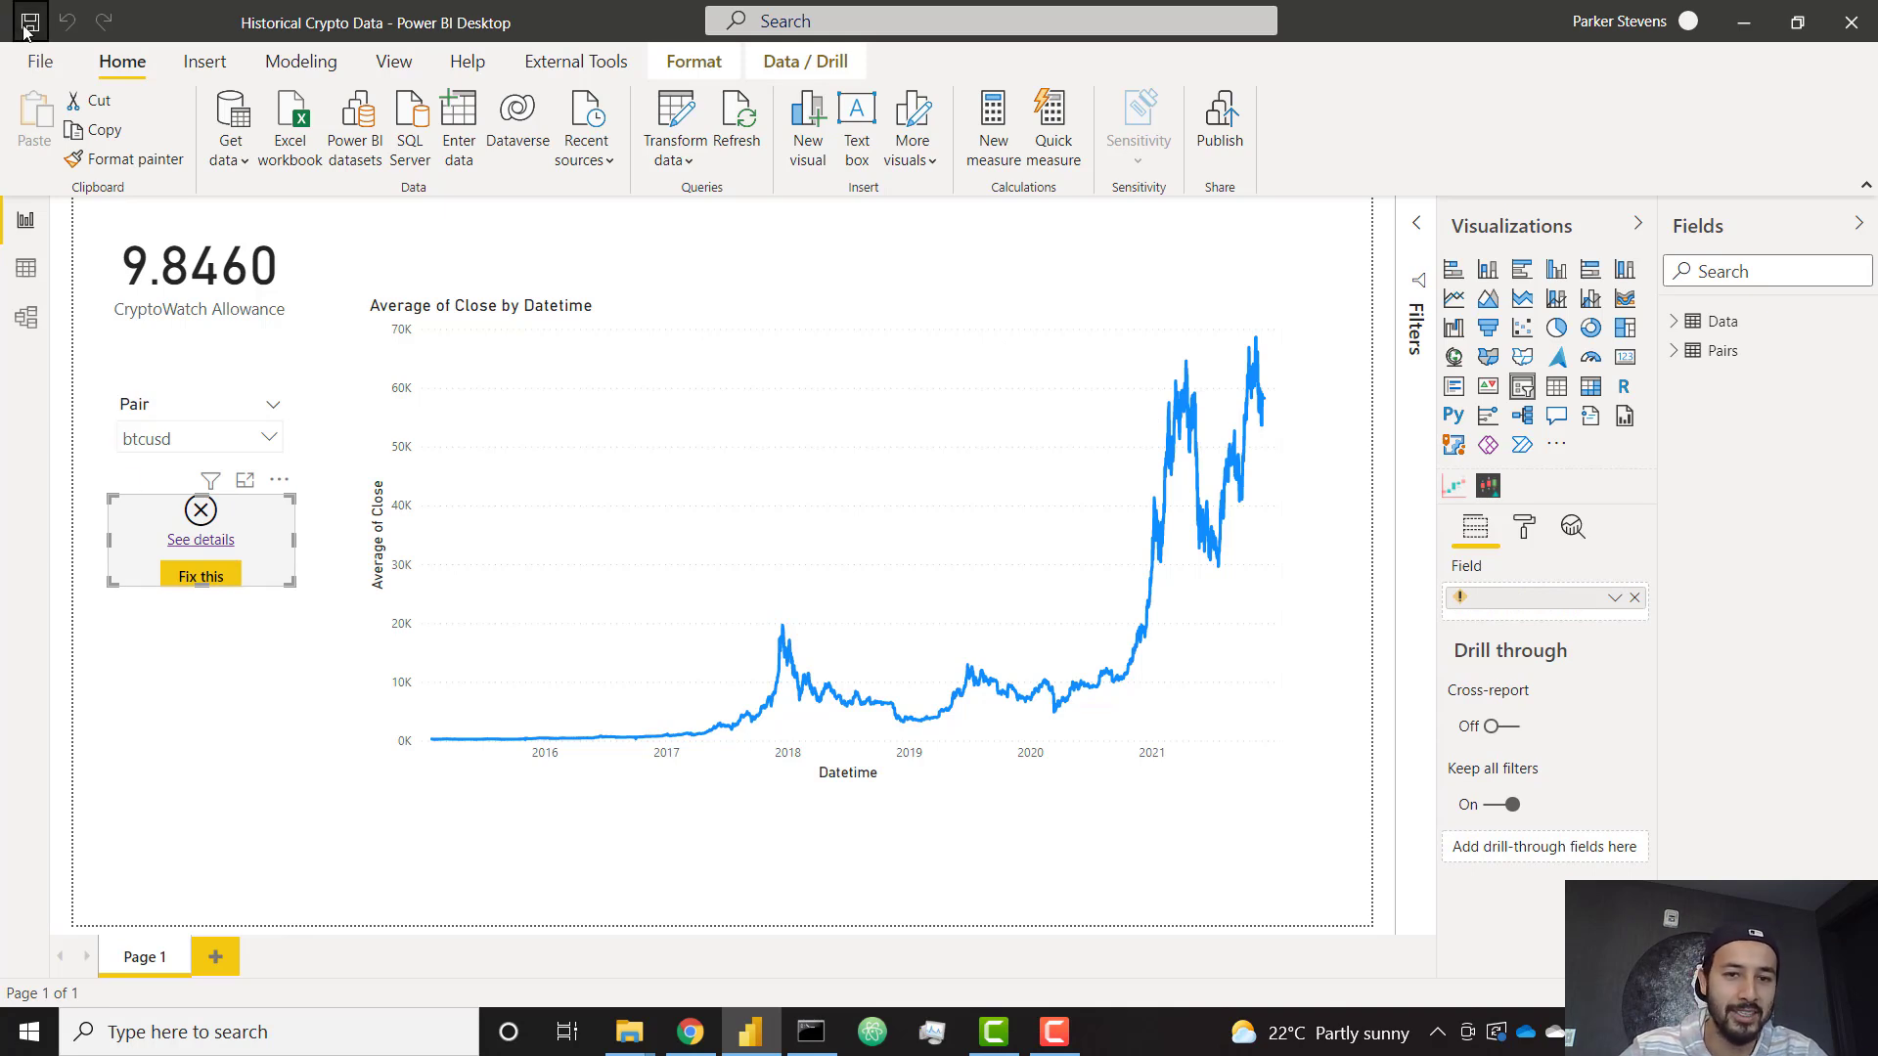
pyautogui.click(1219, 117)
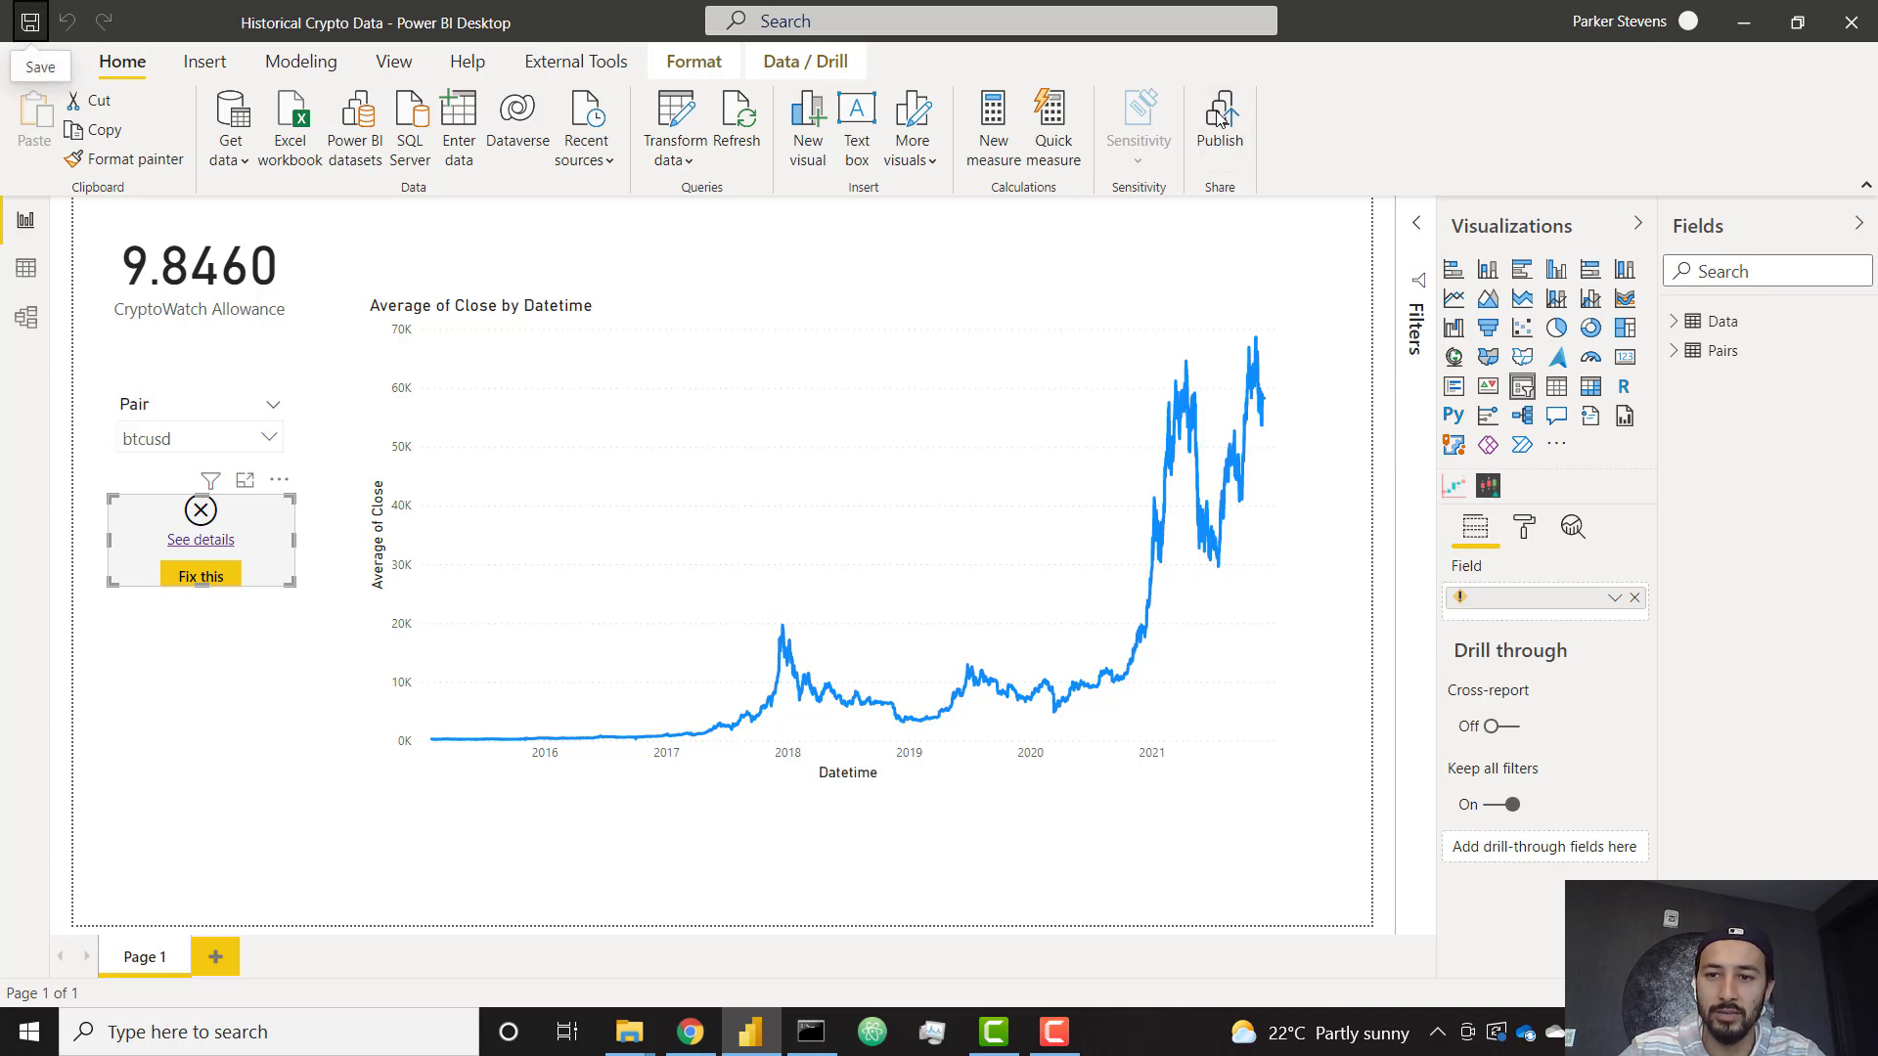
pyautogui.click(1157, 684)
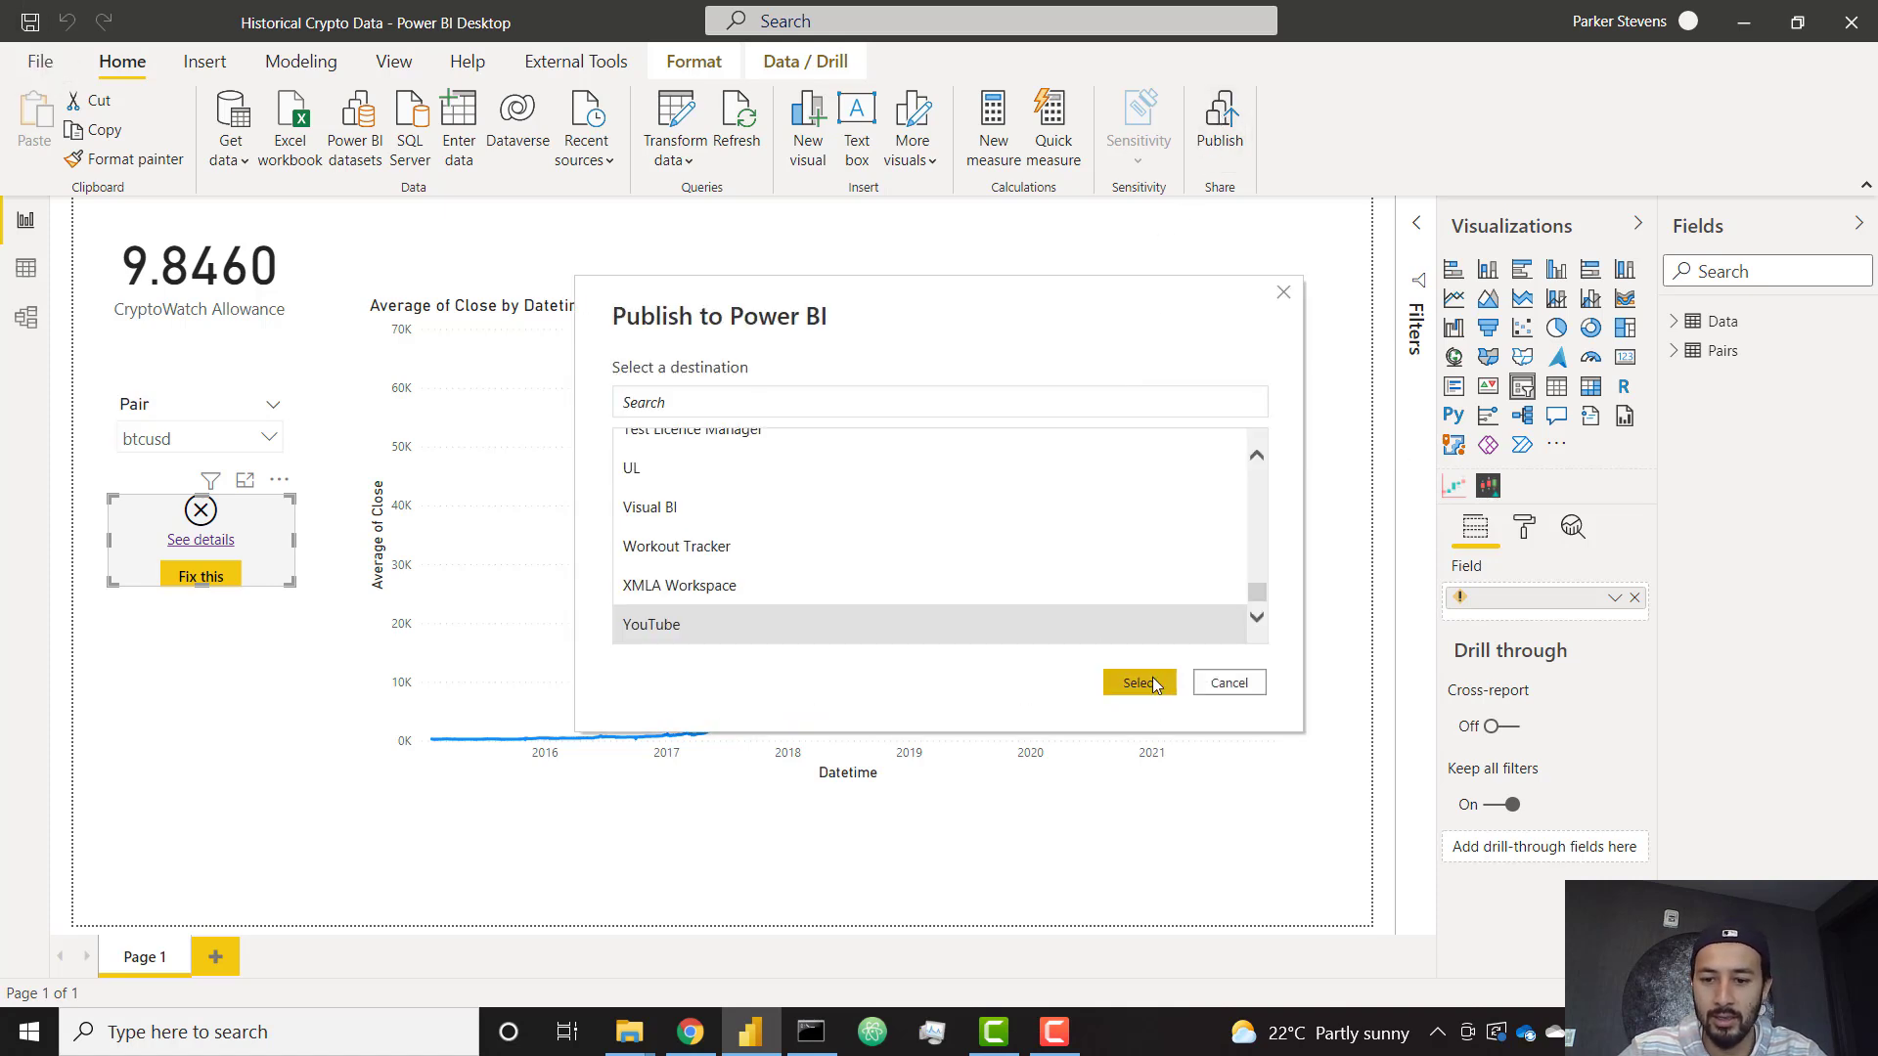
# Step: Dismiss the old error, reload, refresh Historical Crypto Data and open its More options menu
pyautogui.click(702, 1029)
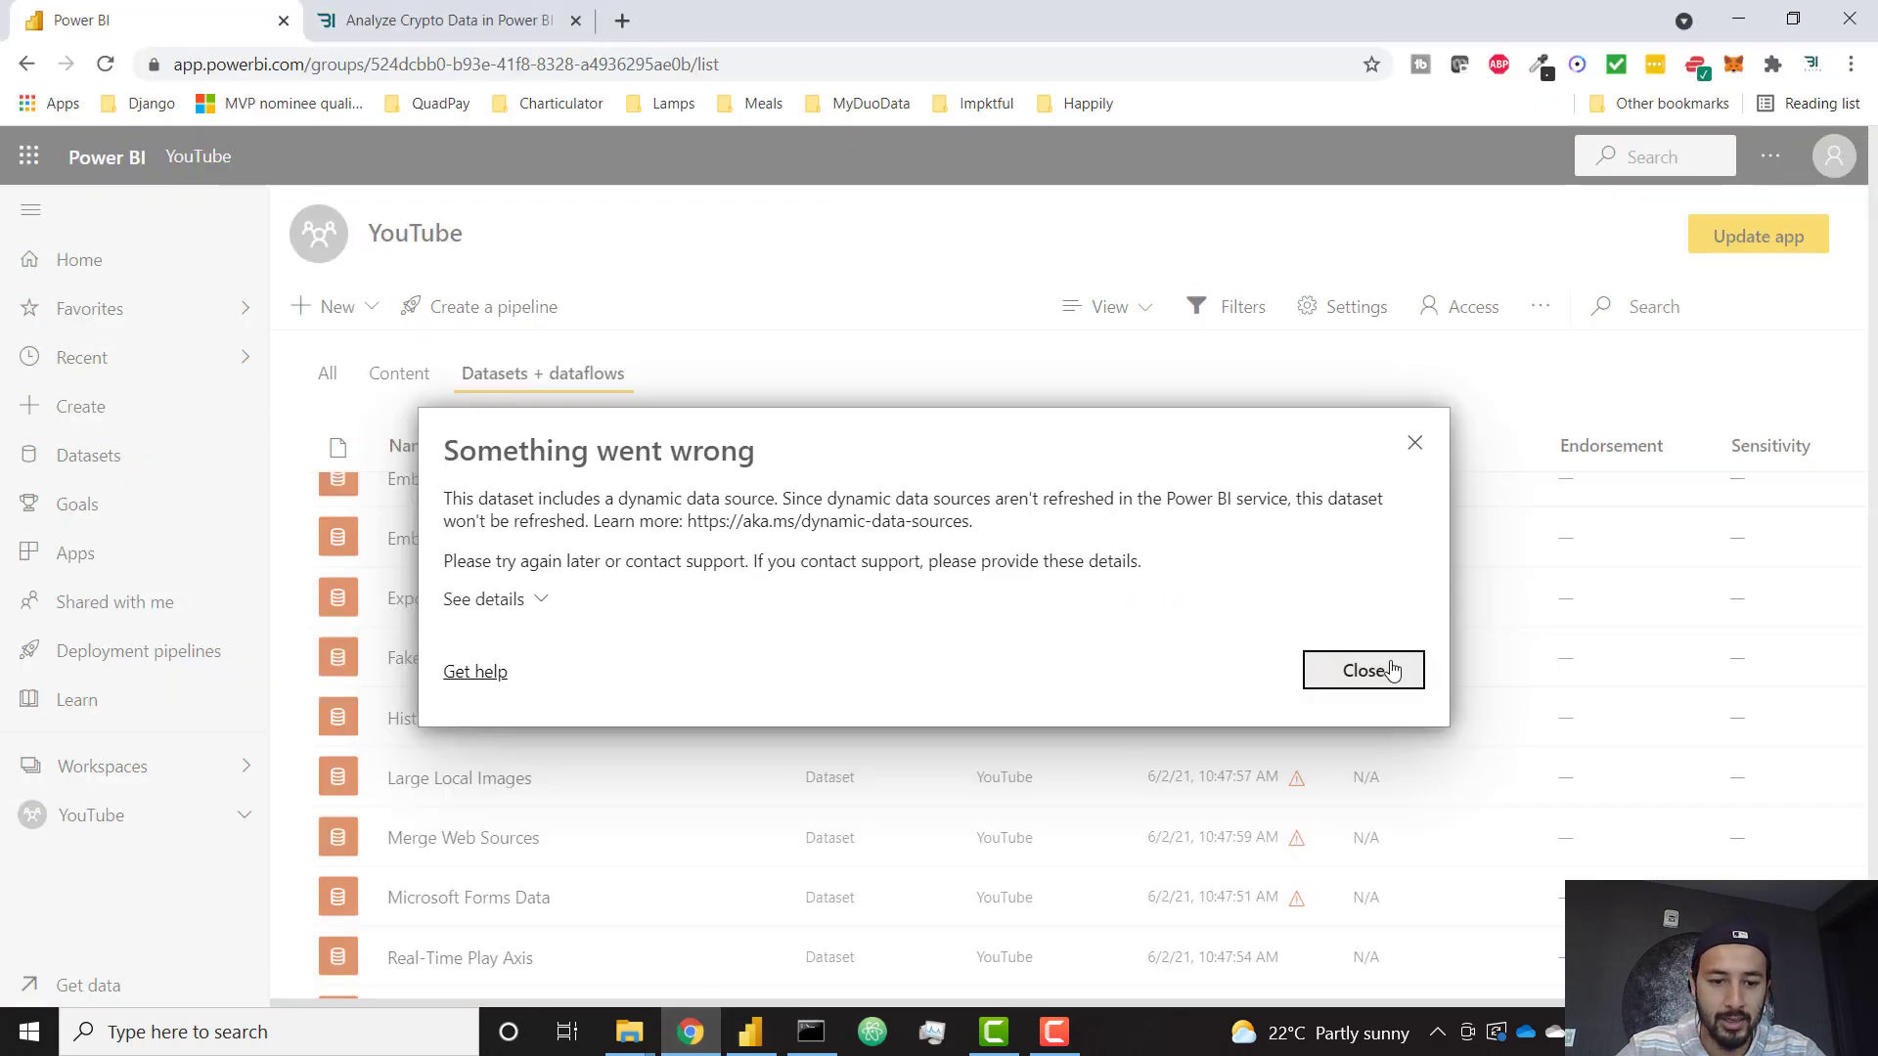
pyautogui.click(1381, 670)
pyautogui.click(102, 66)
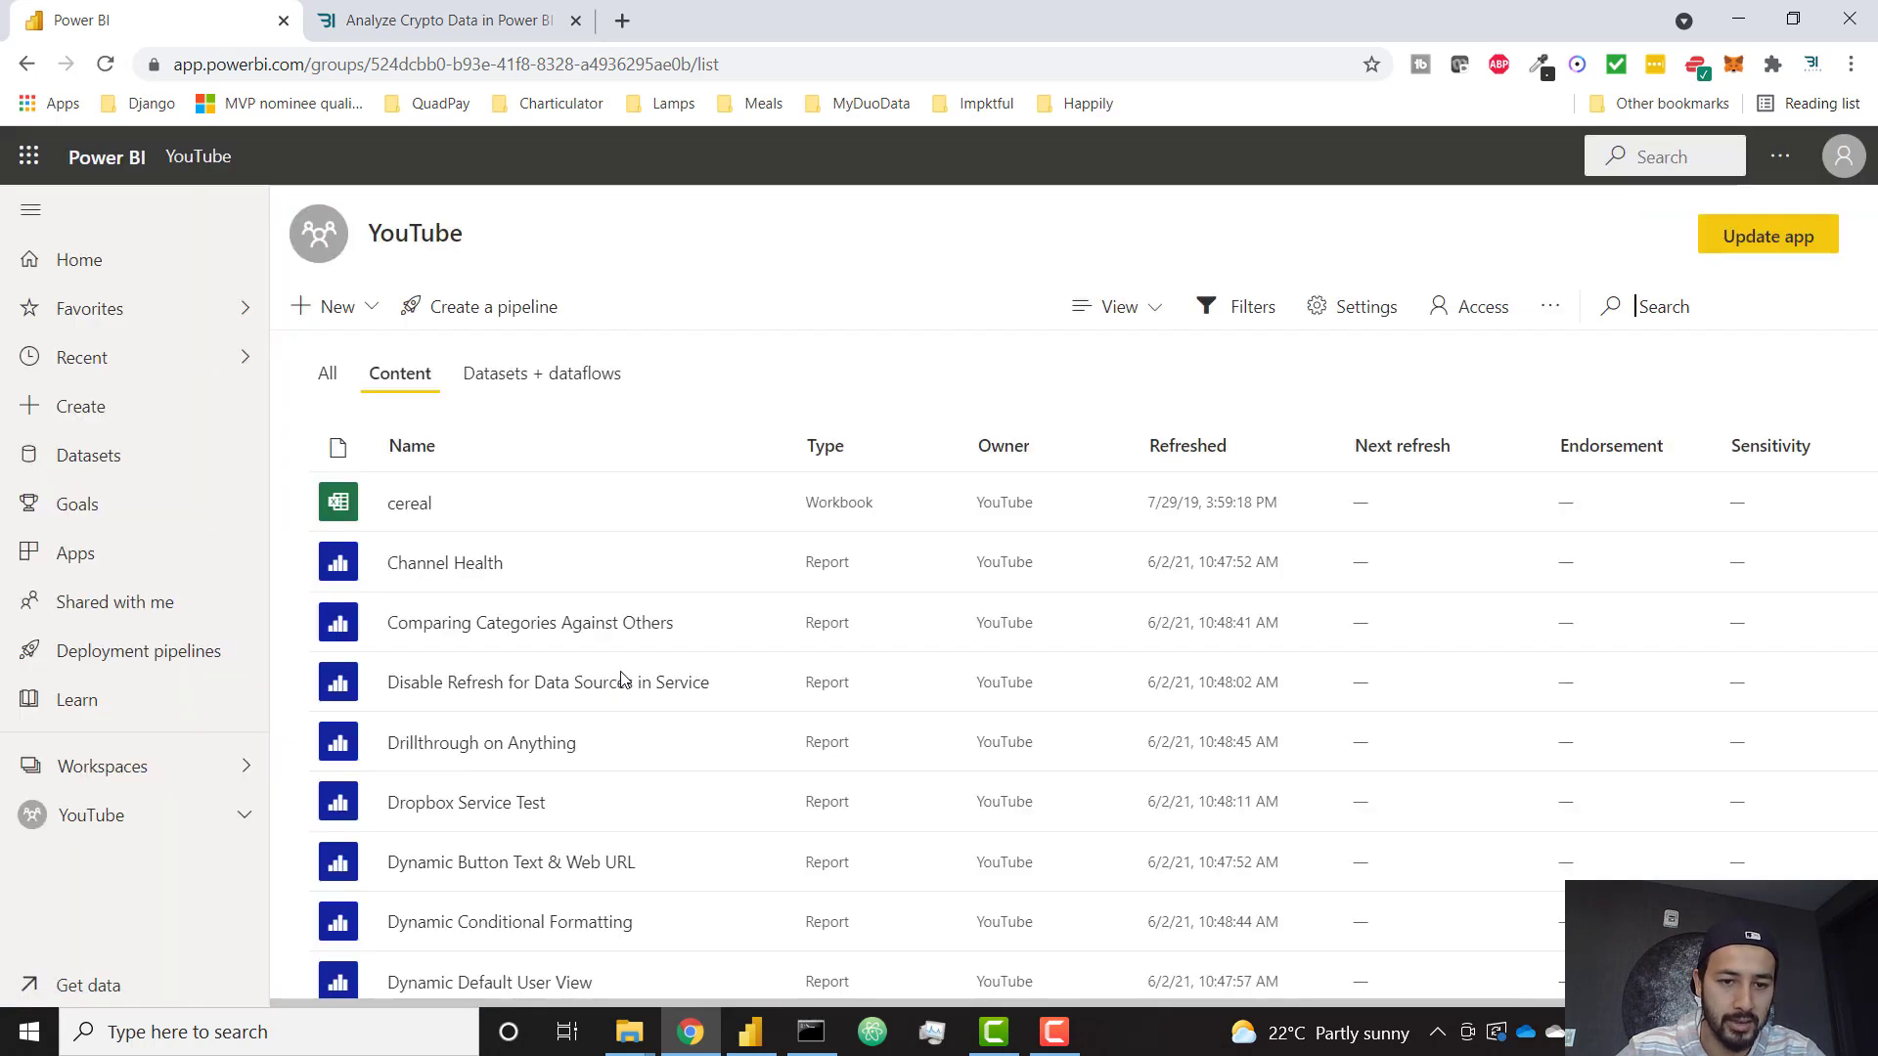
pyautogui.click(570, 377)
pyautogui.scroll(-4, 651, 749)
pyautogui.scroll(-3, 651, 749)
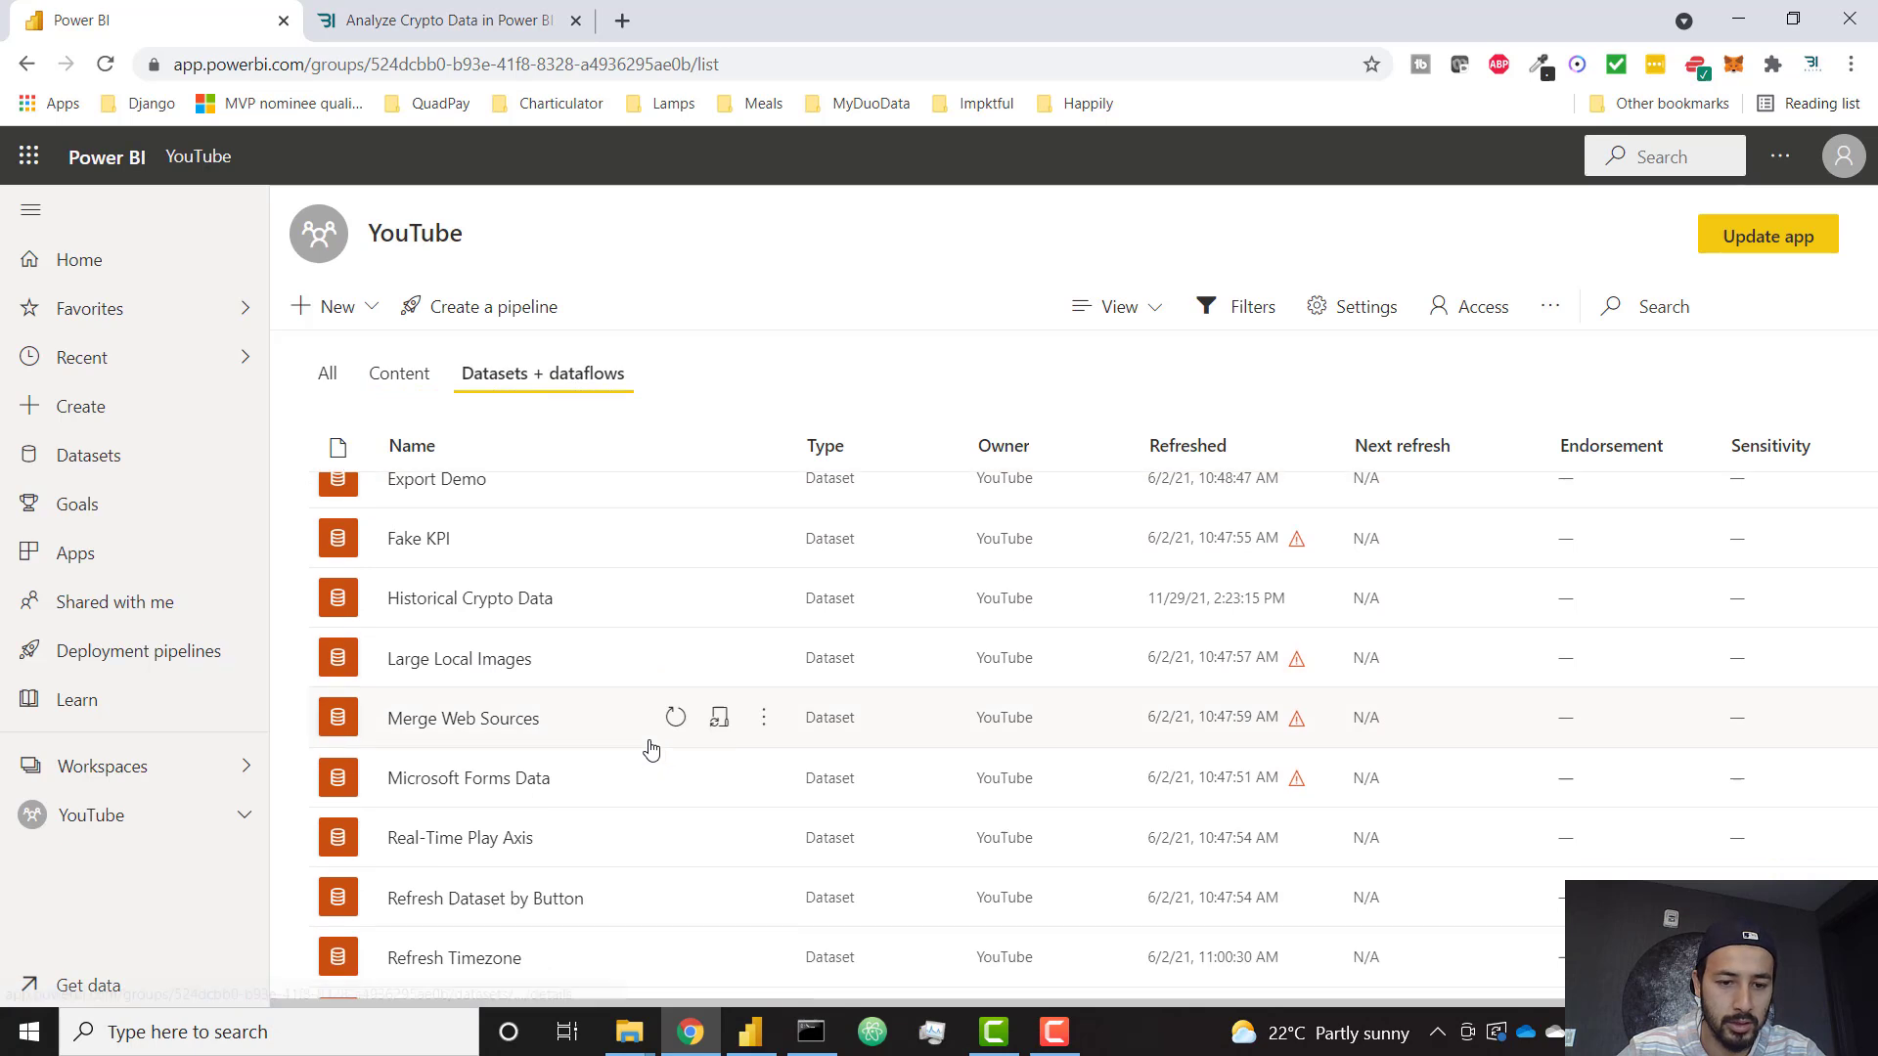
pyautogui.click(684, 603)
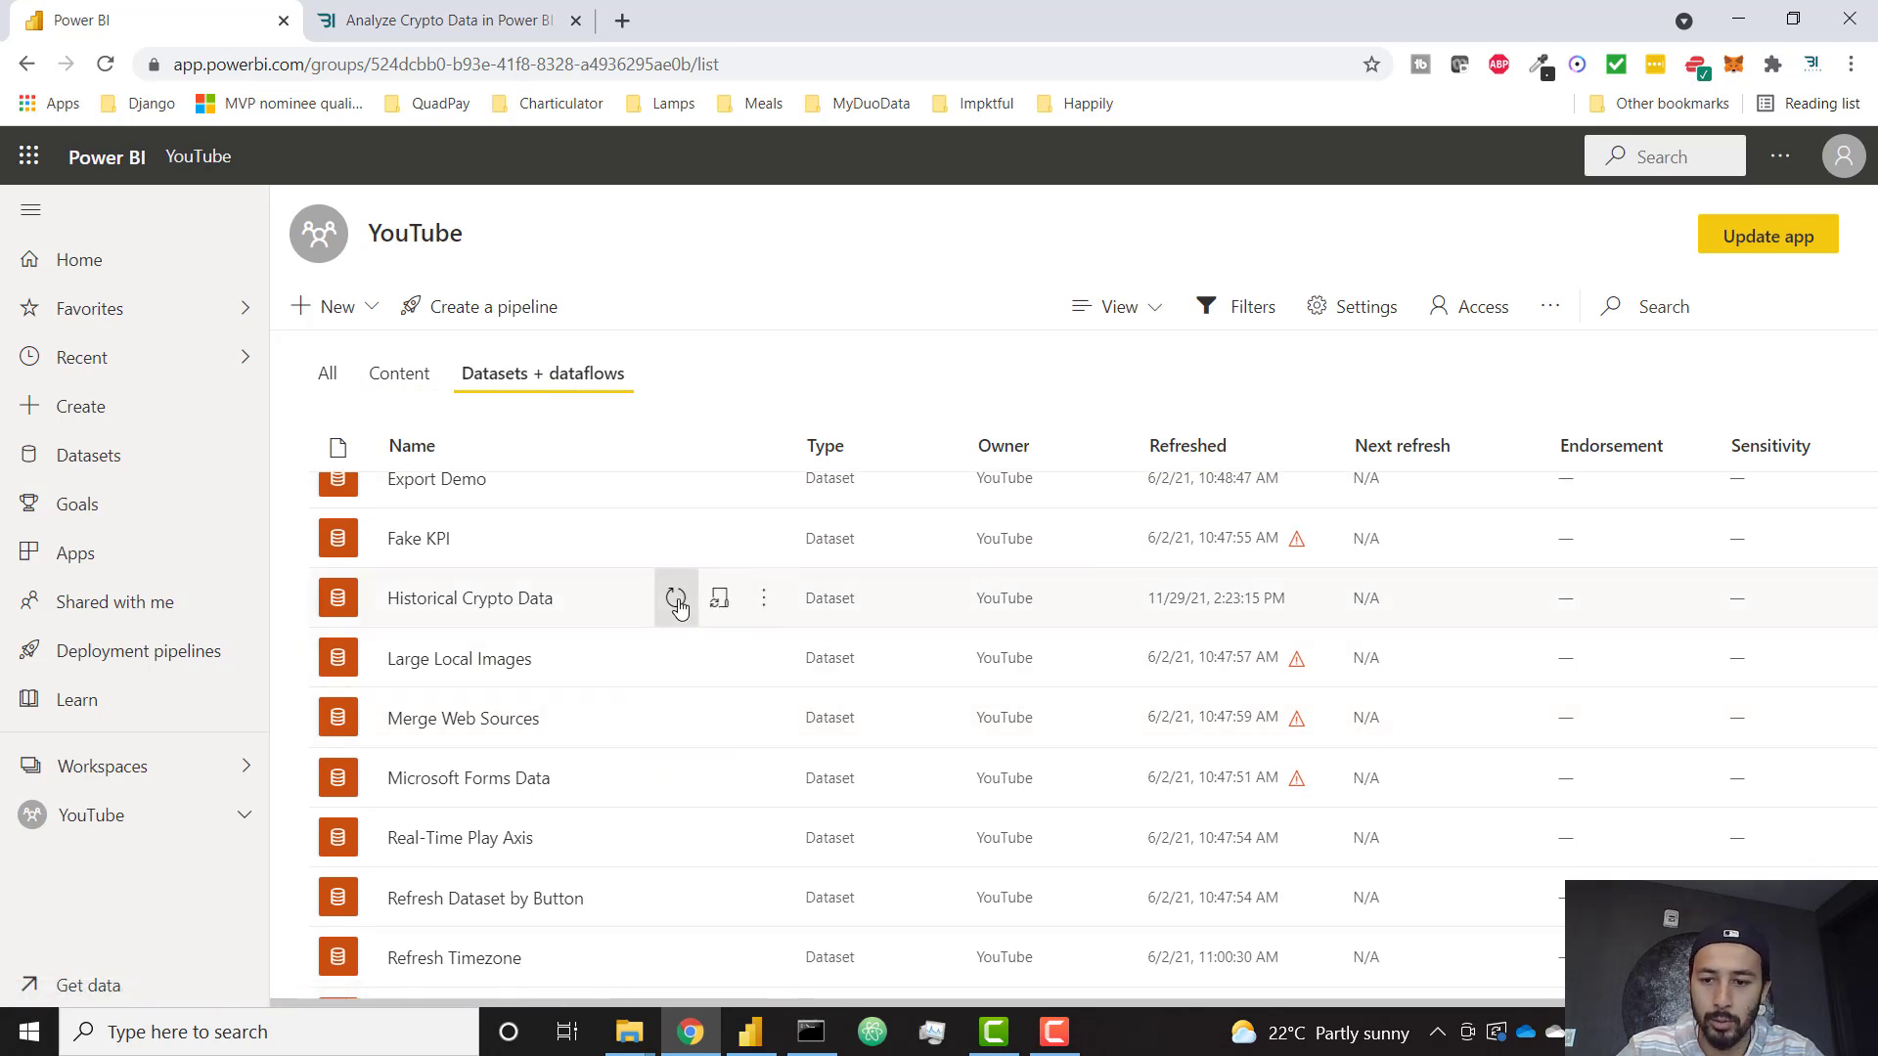
pyautogui.scroll(1, 1289, 800)
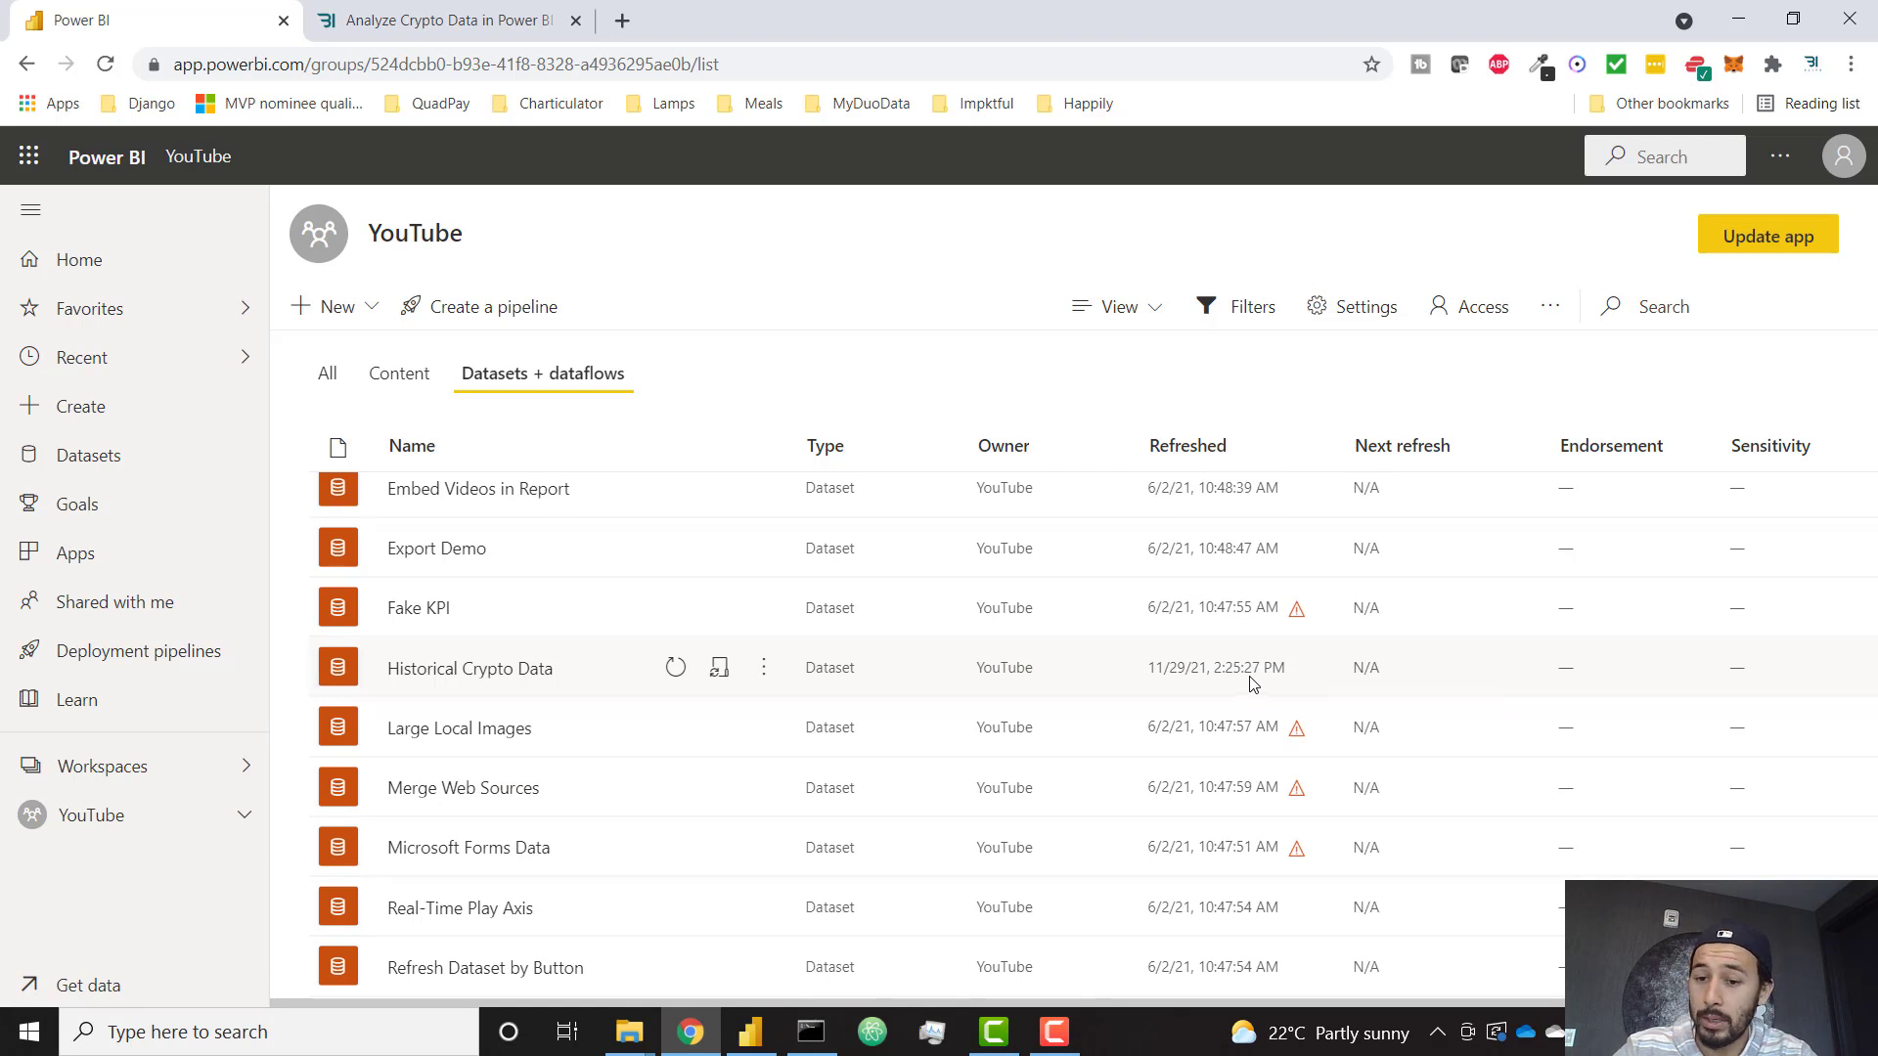
pyautogui.click(764, 669)
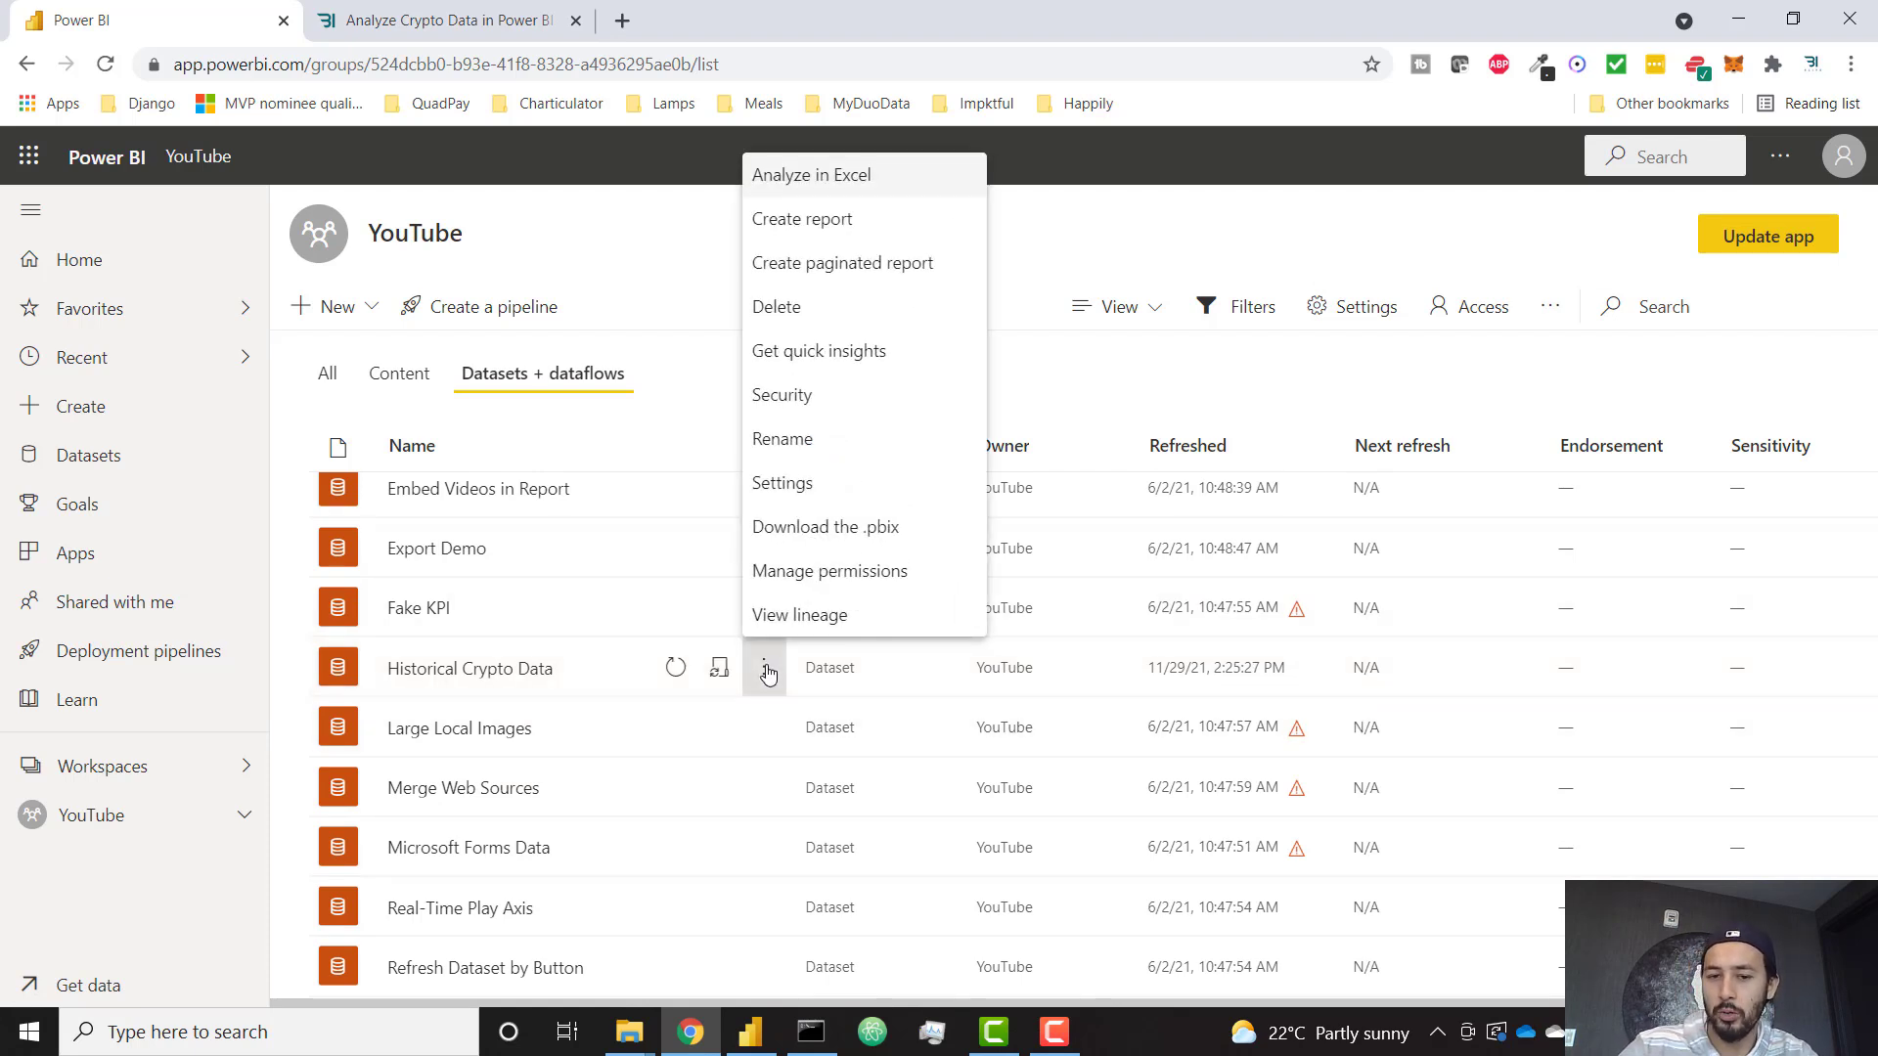
# Step: Save anonymous credentials for the Historical Crypto Data web source with the connection test skipped
pyautogui.click(857, 486)
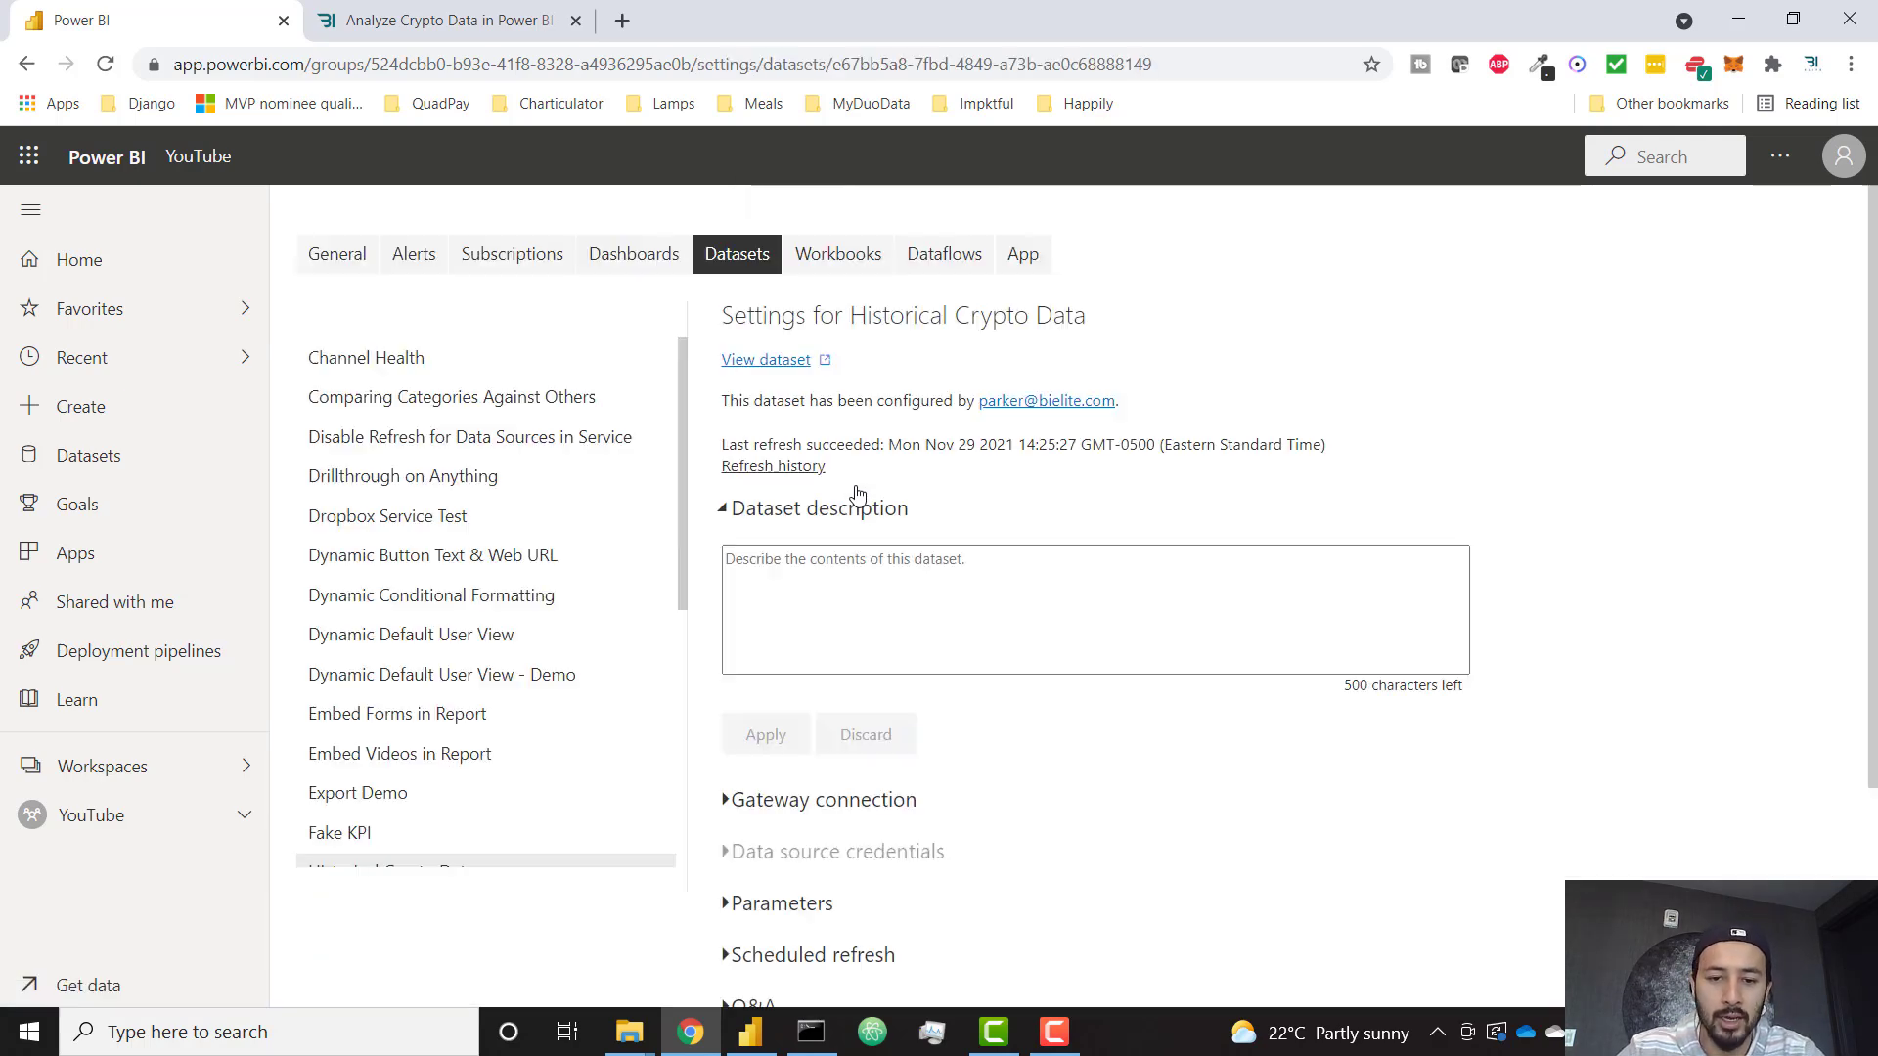
pyautogui.scroll(-2, 855, 800)
pyautogui.click(867, 724)
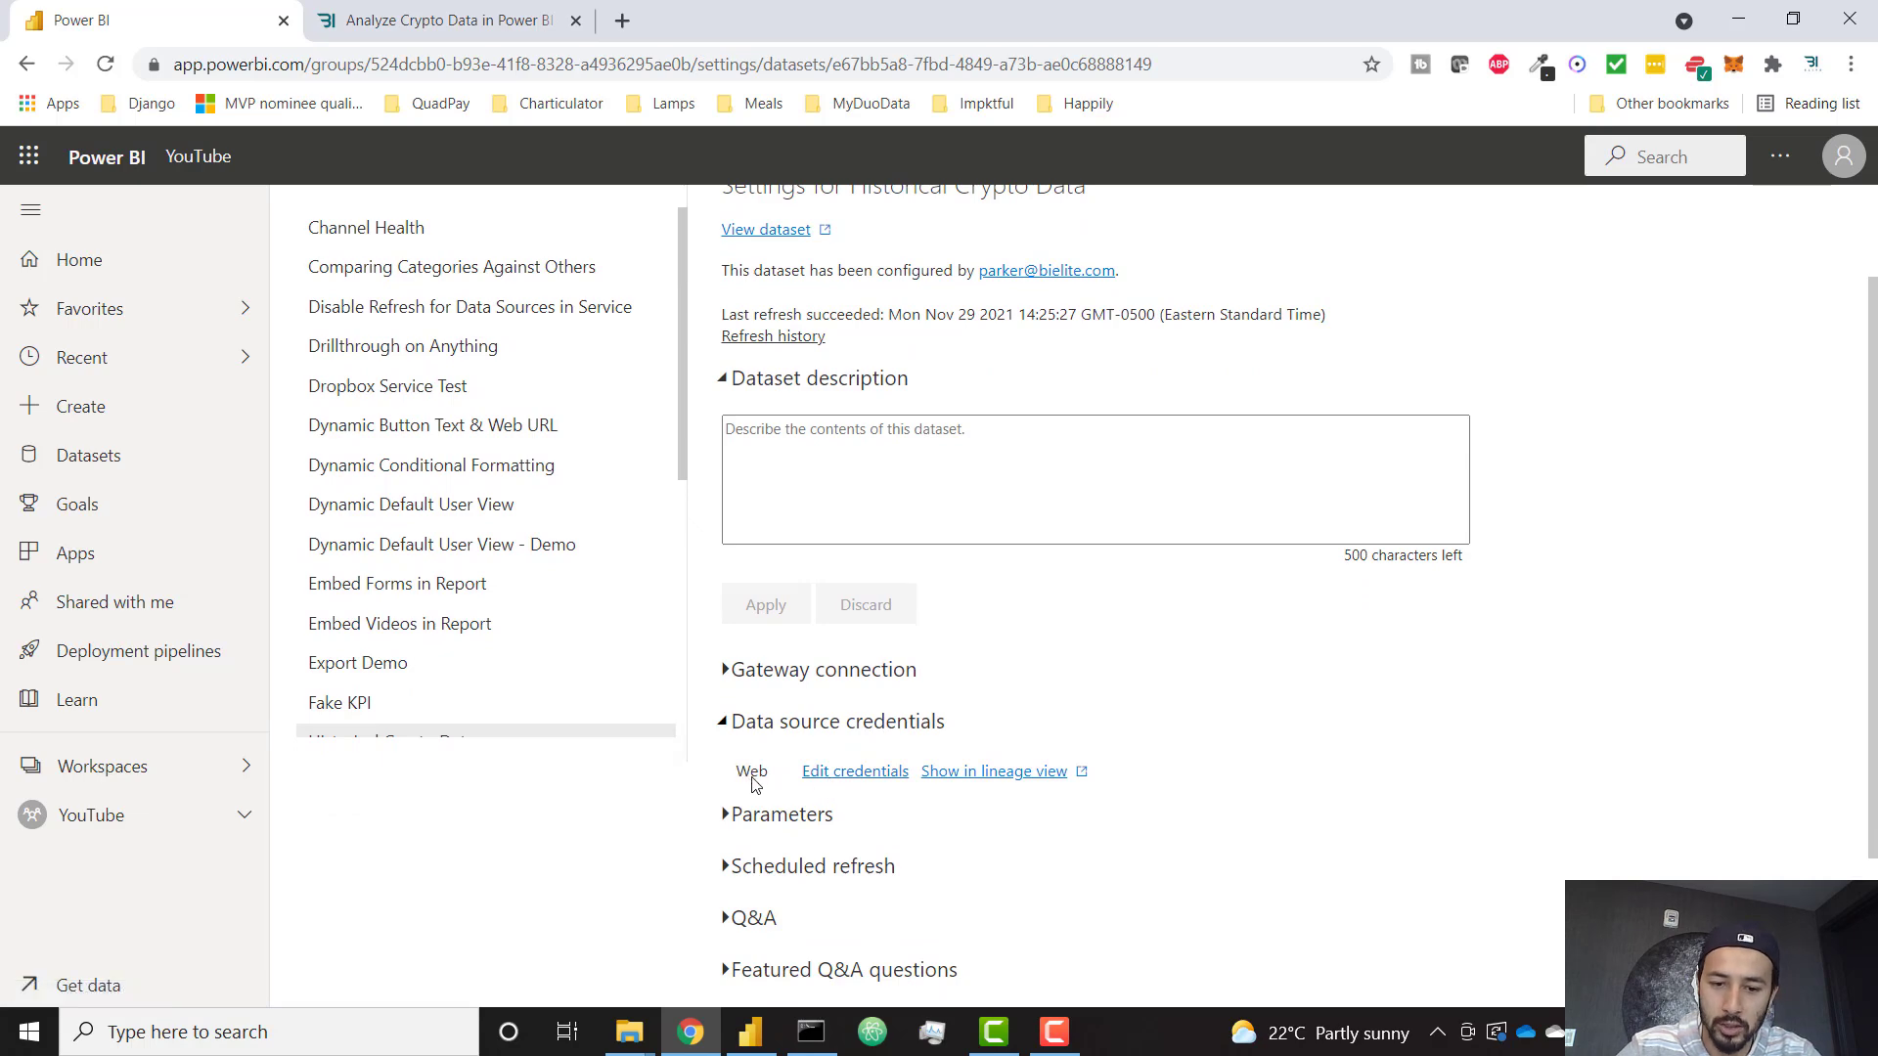
pyautogui.click(830, 781)
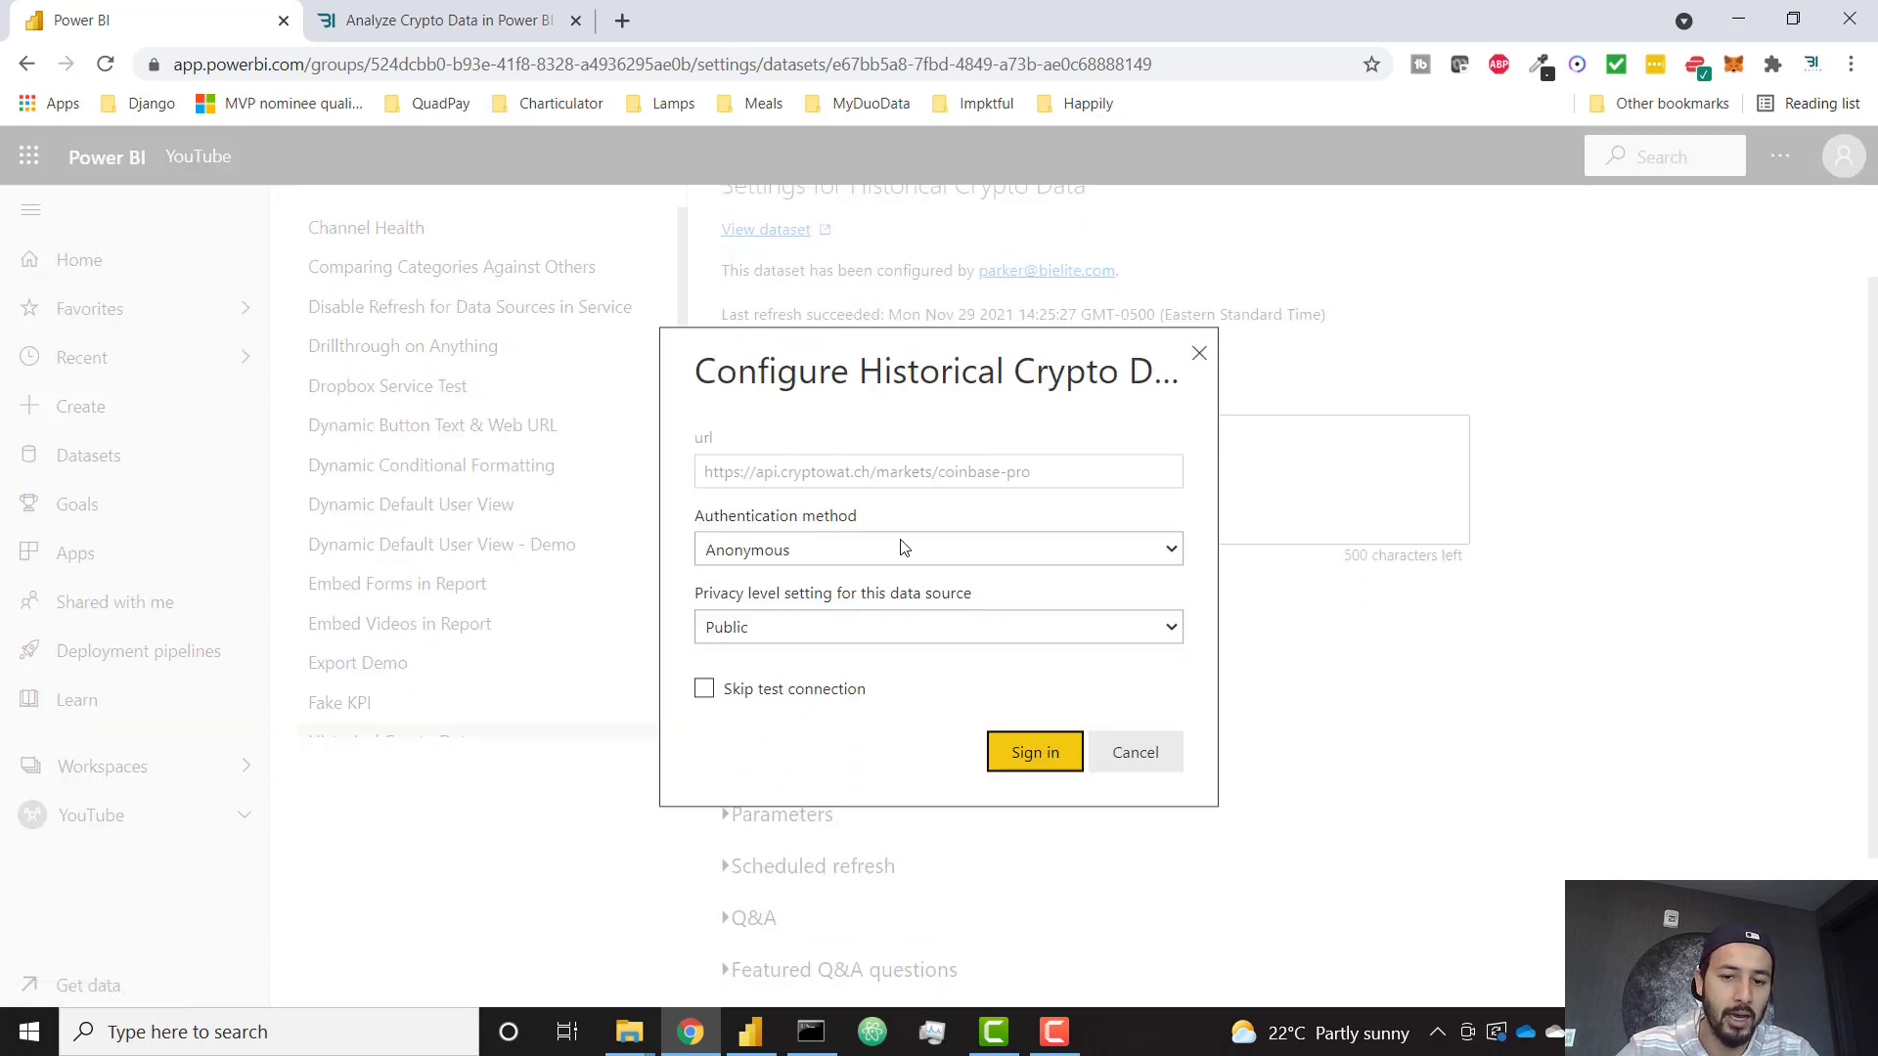
pyautogui.click(995, 747)
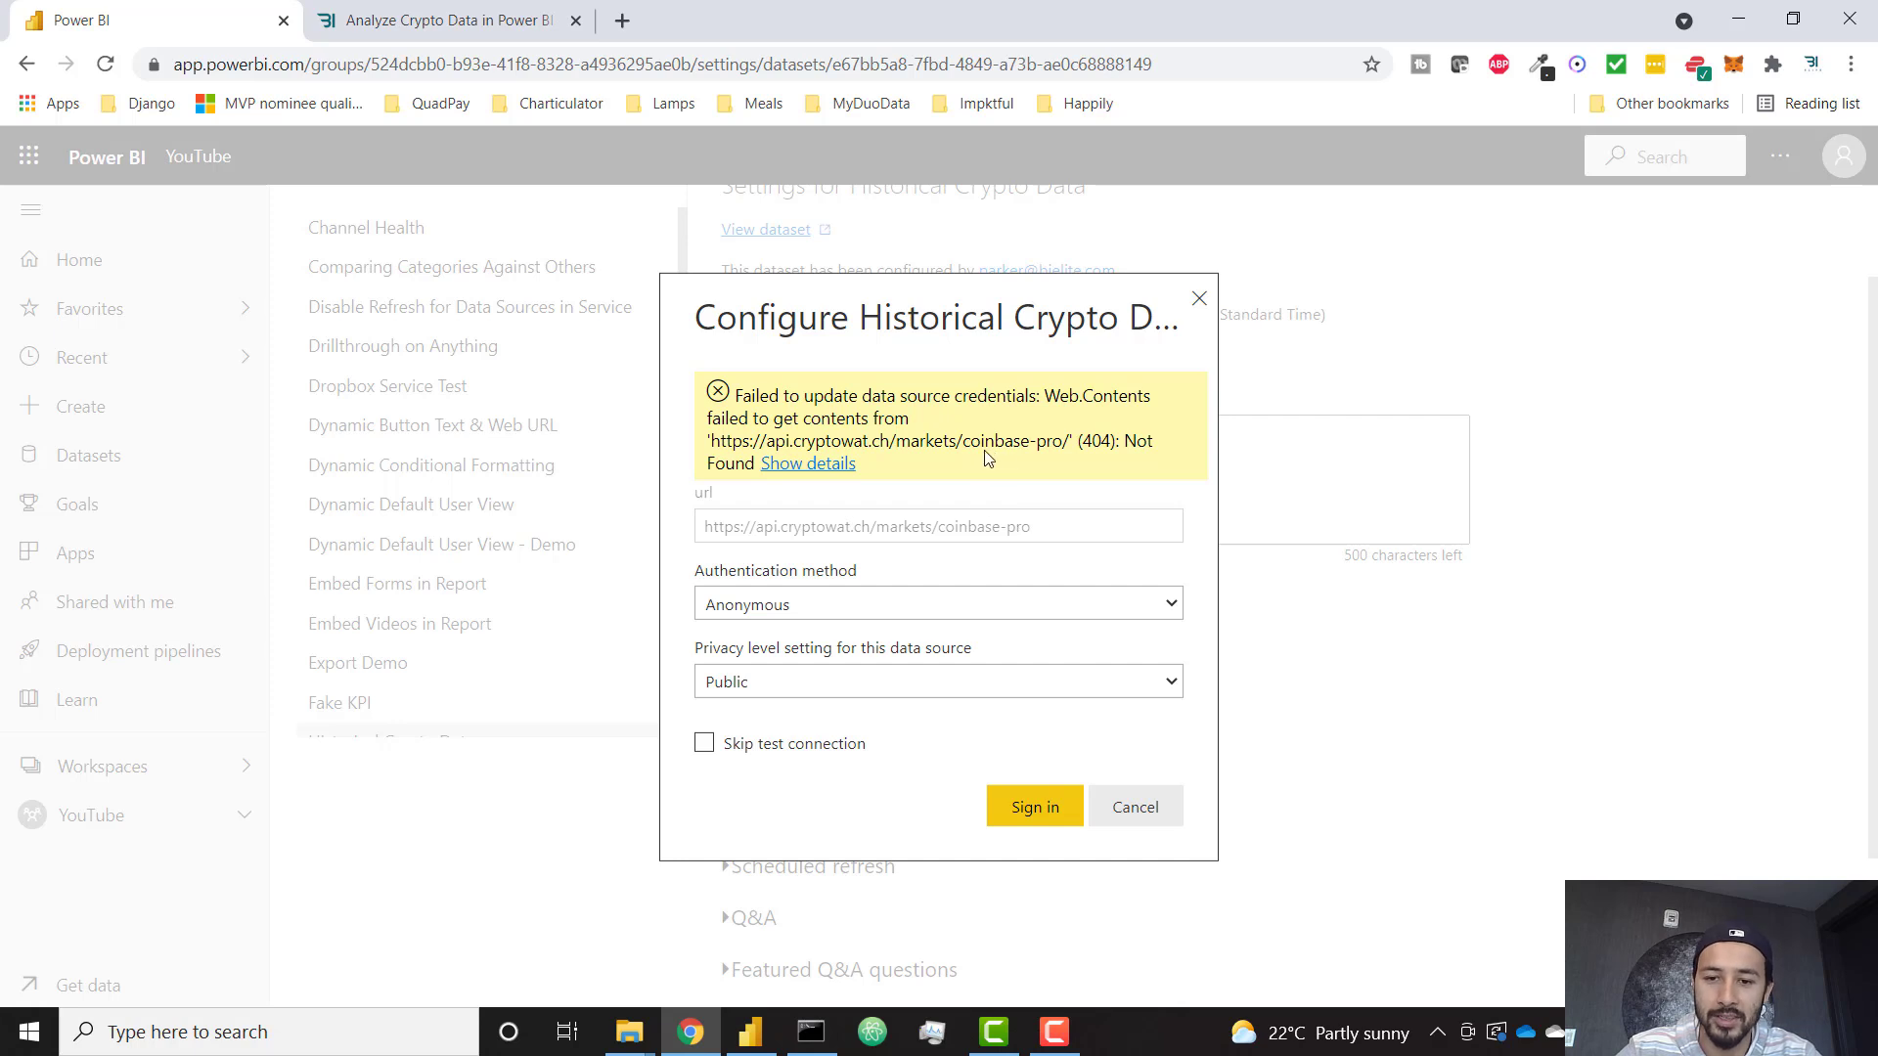
pyautogui.moveTo(711, 445); pyautogui.dragTo(1070, 445)
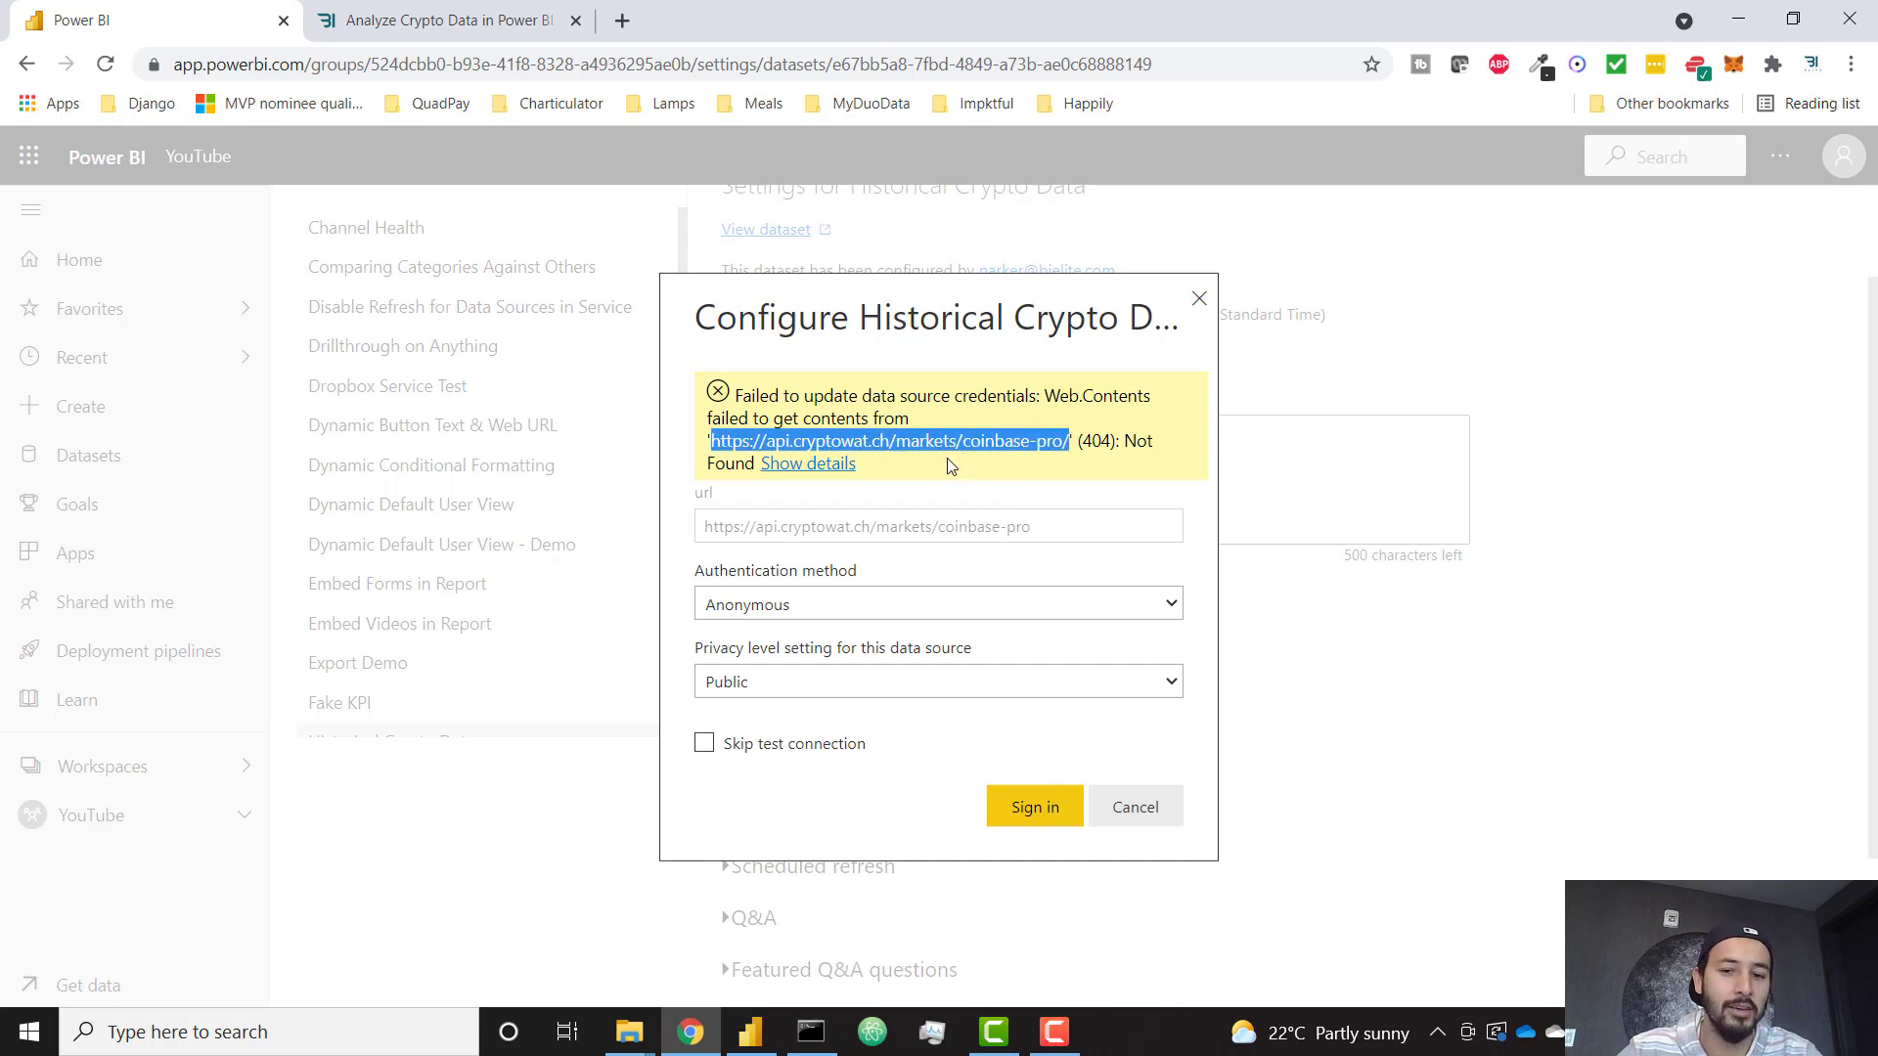
pyautogui.click(705, 744)
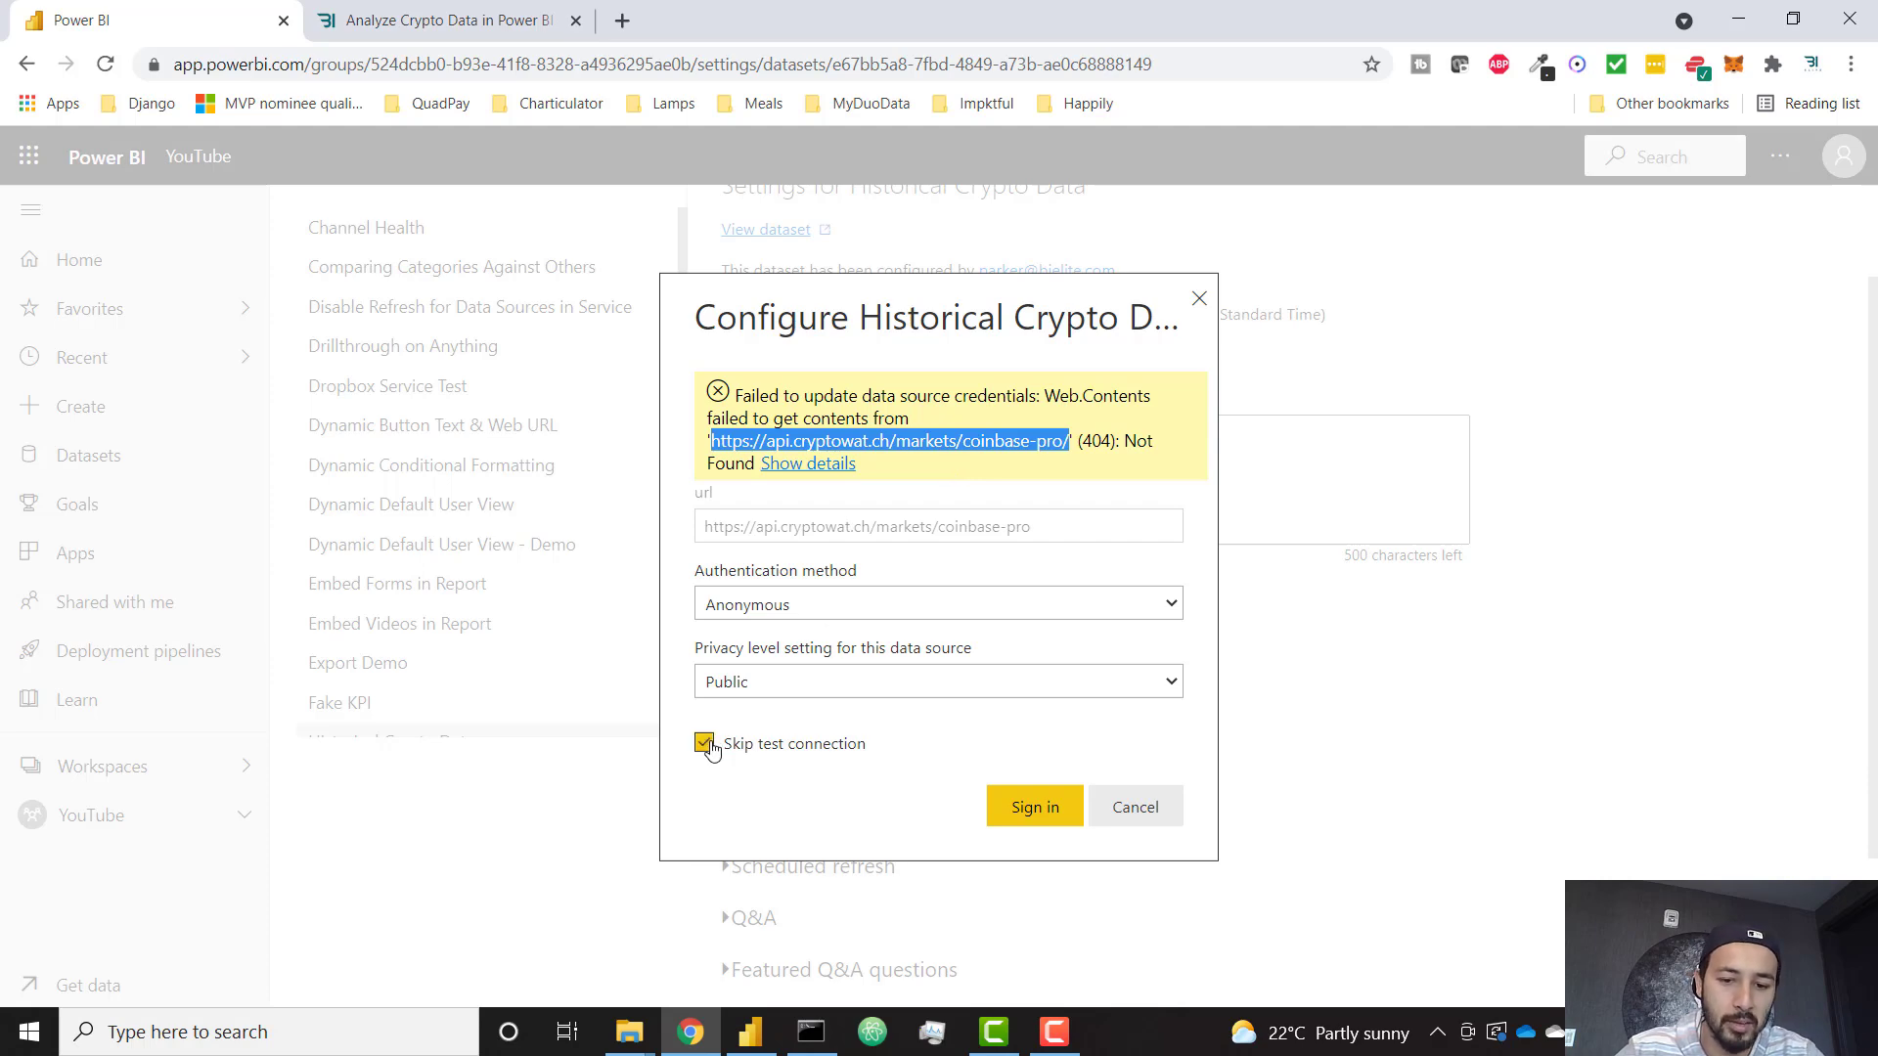
pyautogui.click(1009, 820)
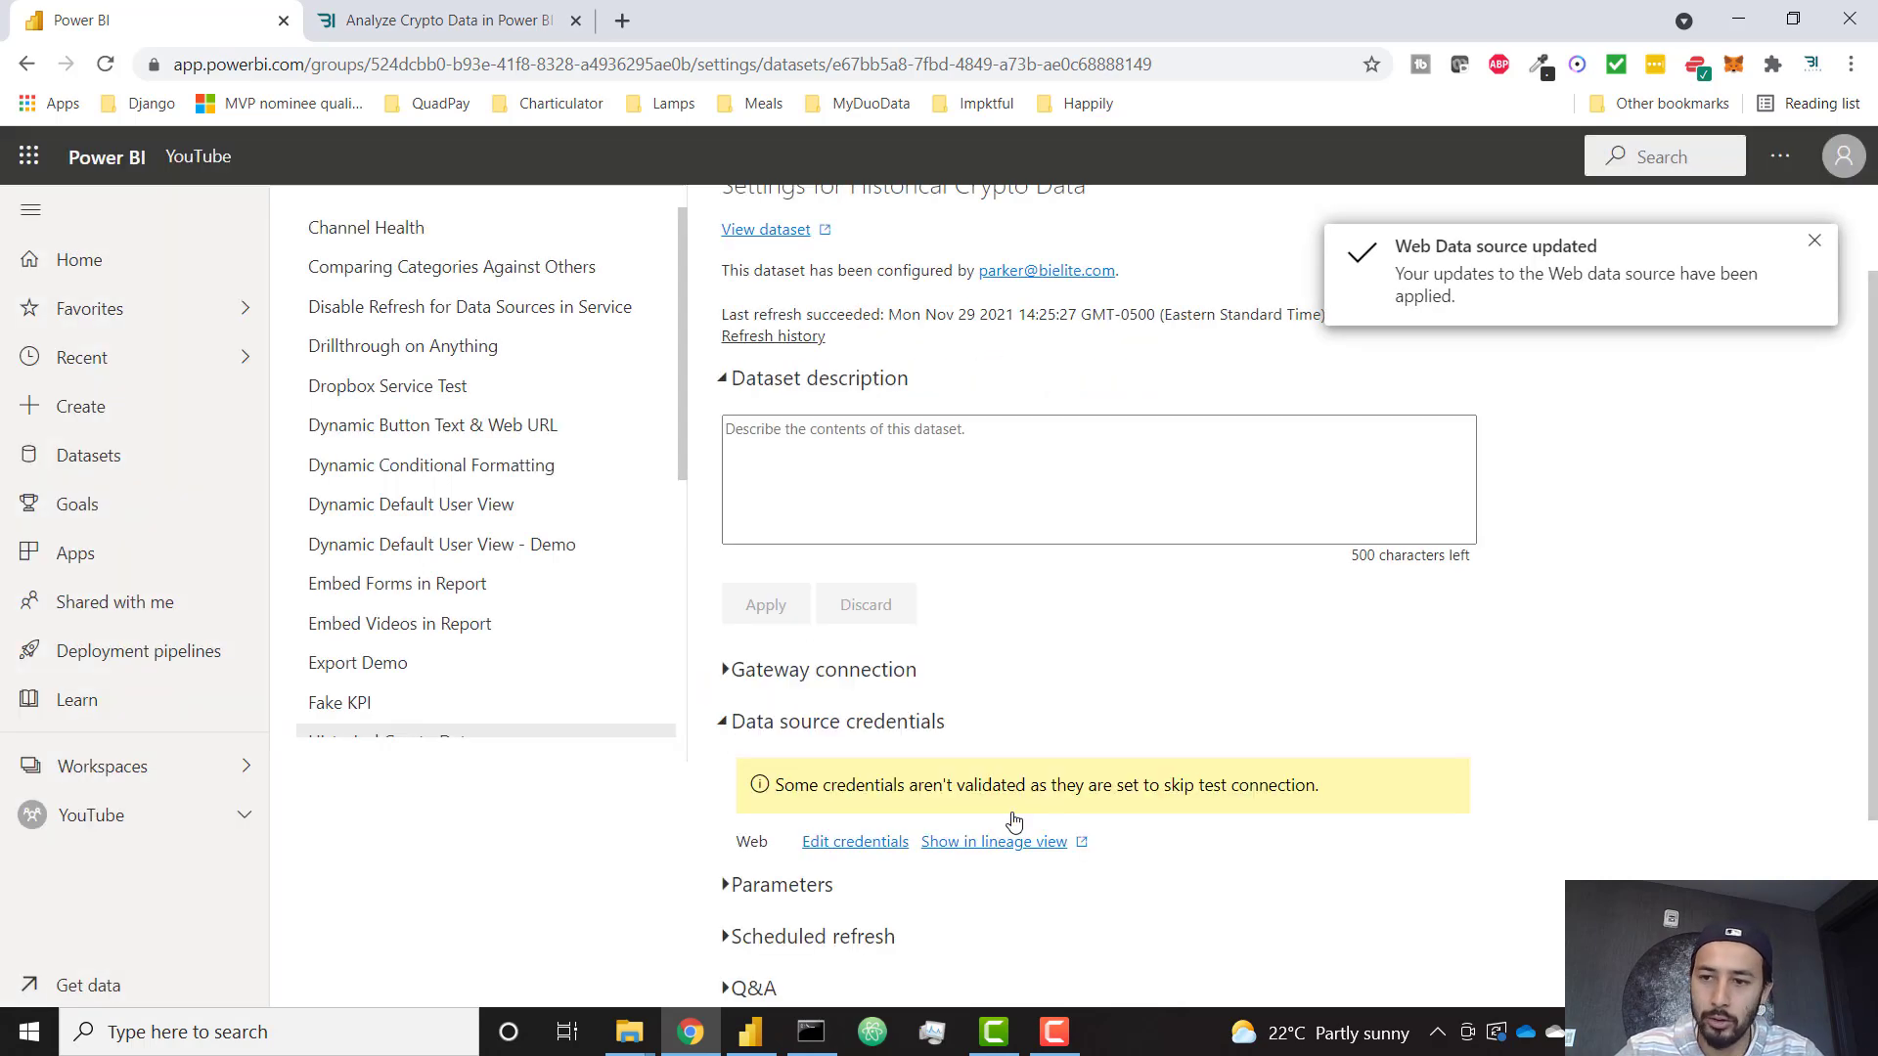
# Step: Go back to the YouTube workspace dataset list, then return to Power BI Desktop
pyautogui.click(89, 814)
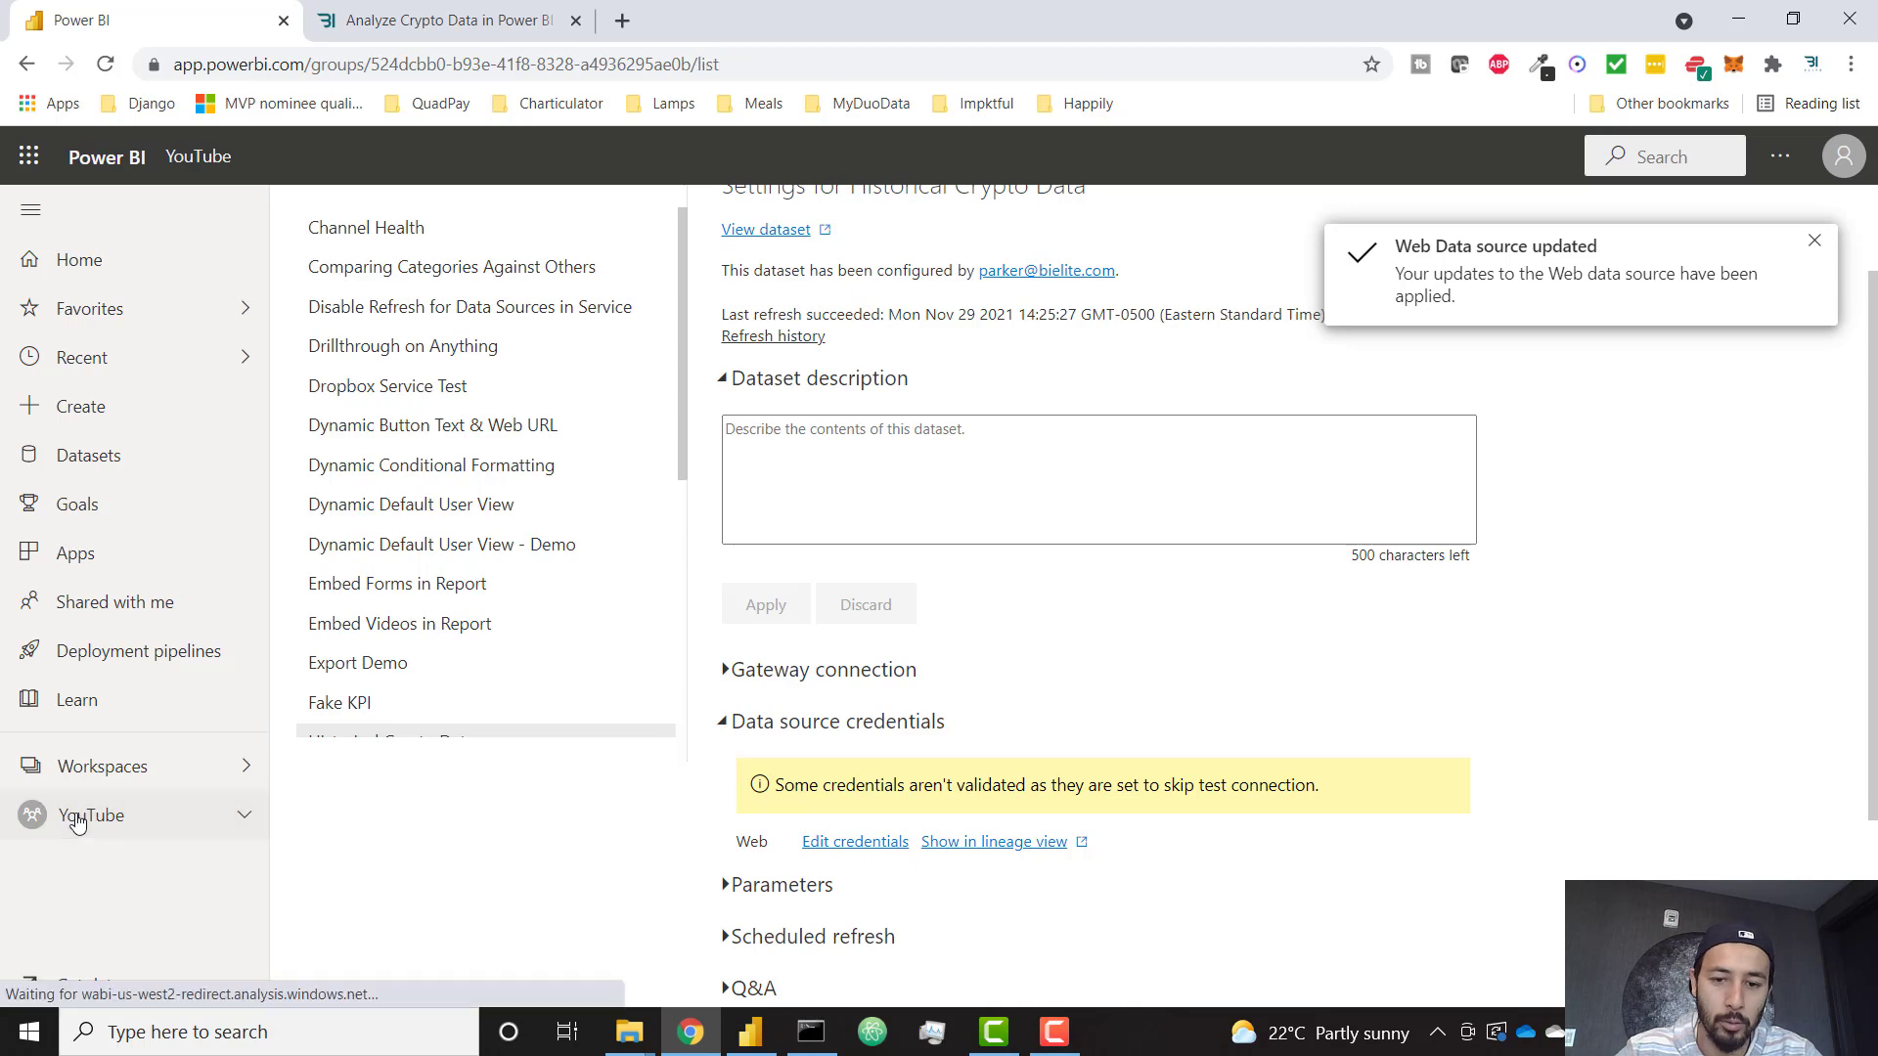
pyautogui.scroll(-8, 746, 851)
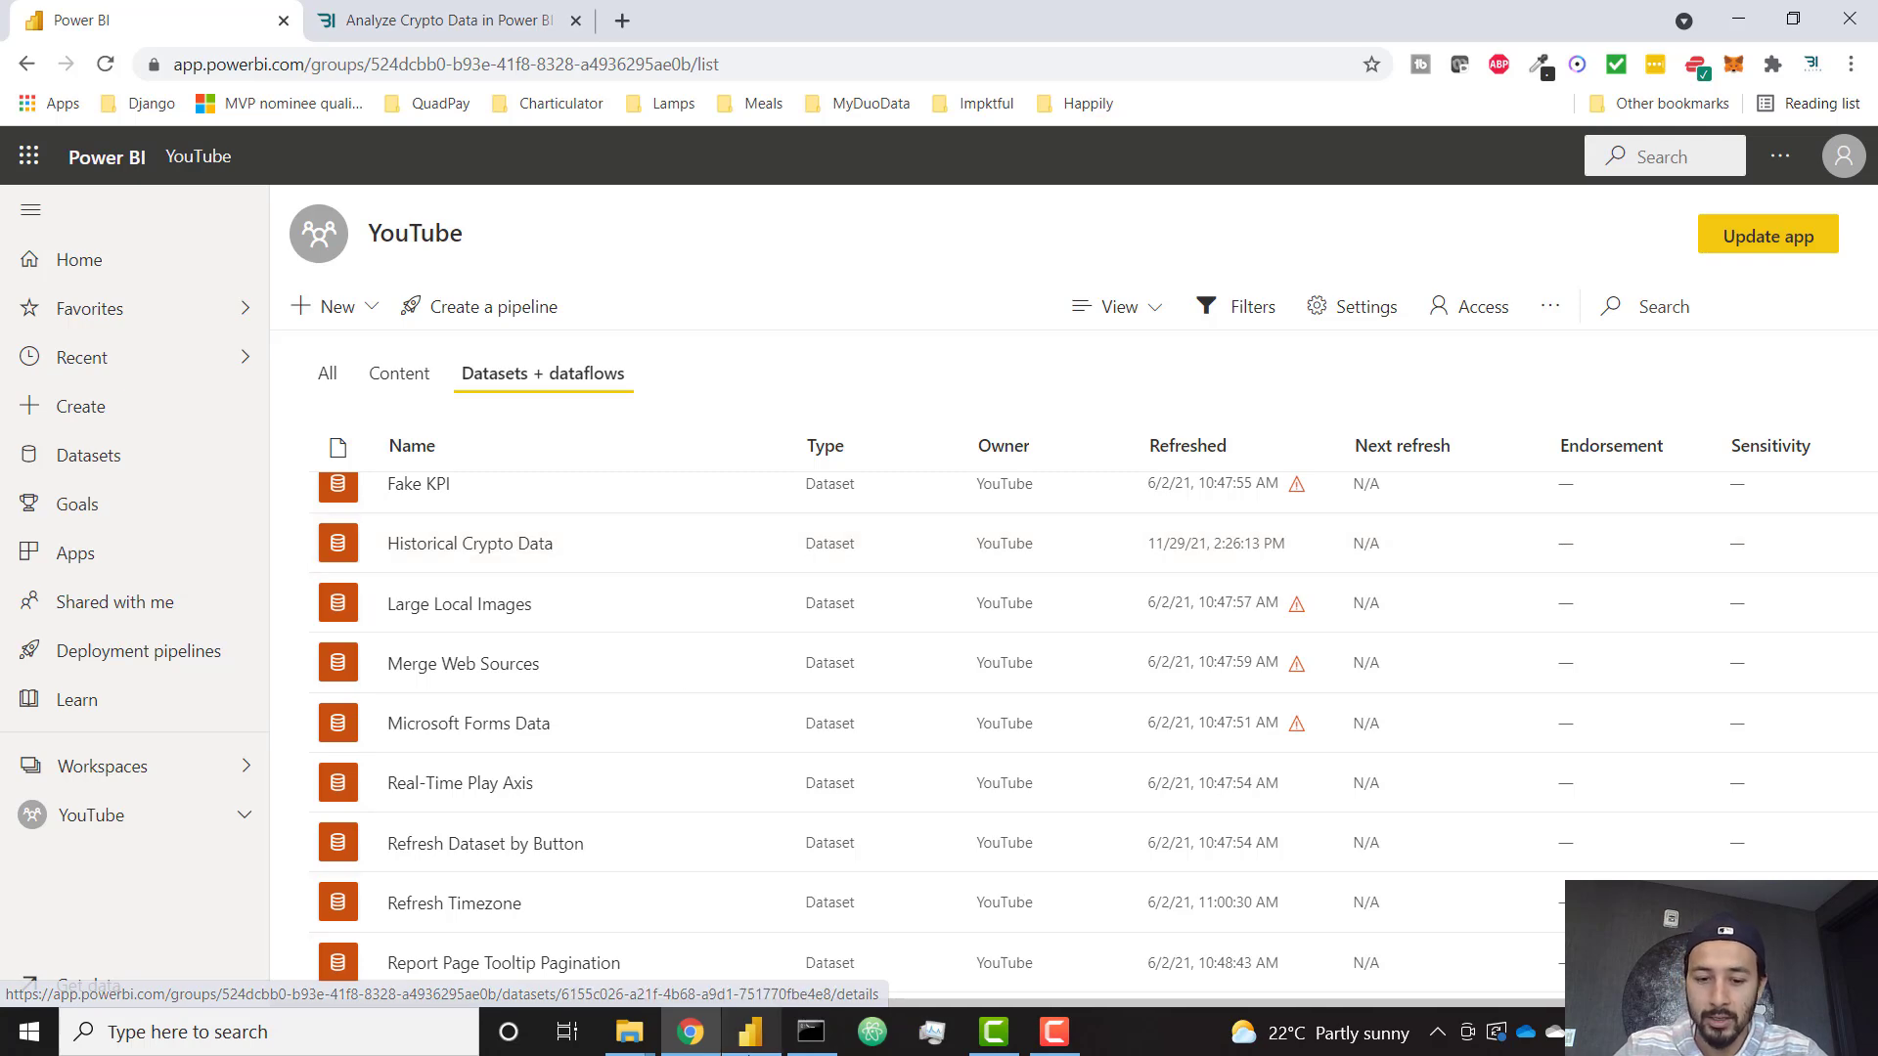
pyautogui.click(750, 1032)
# Step: In the Periods query's Advanced Editor, select the docs.cryptowat.ch OHLC URL in the Source line
pyautogui.click(1199, 673)
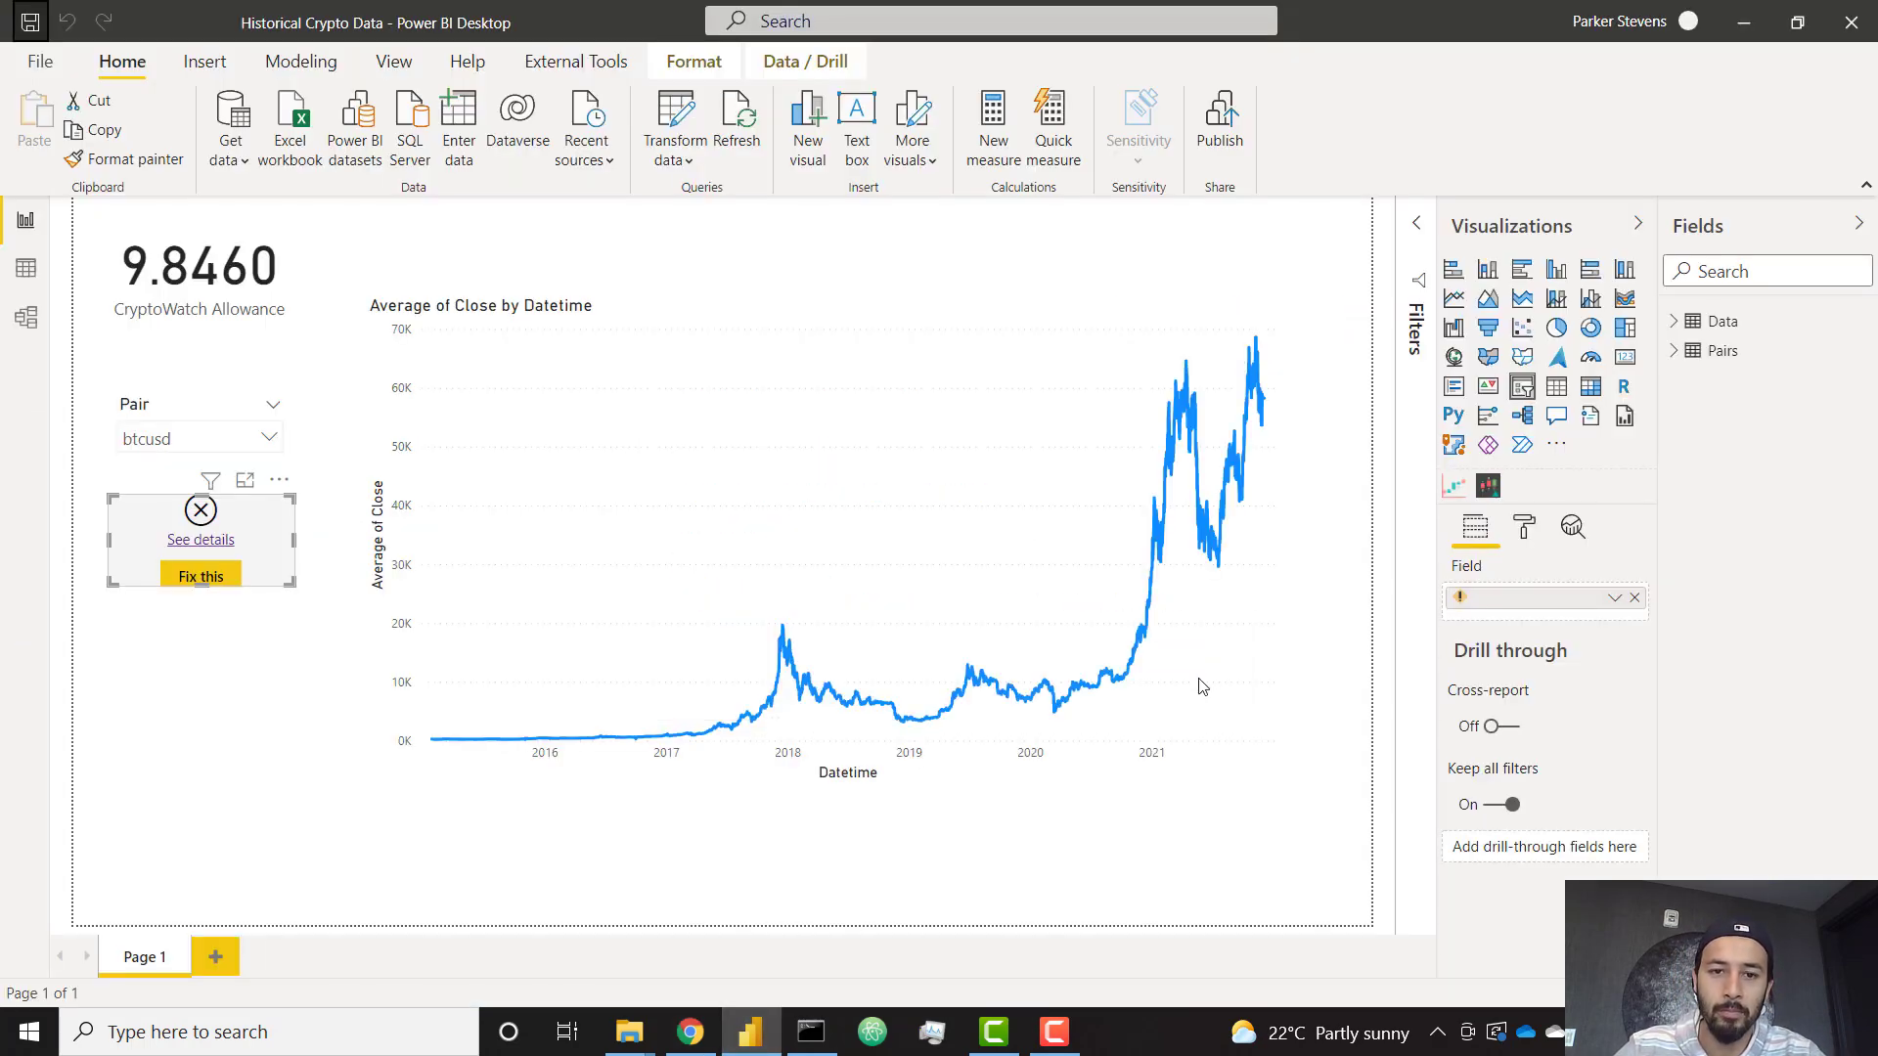
pyautogui.click(696, 101)
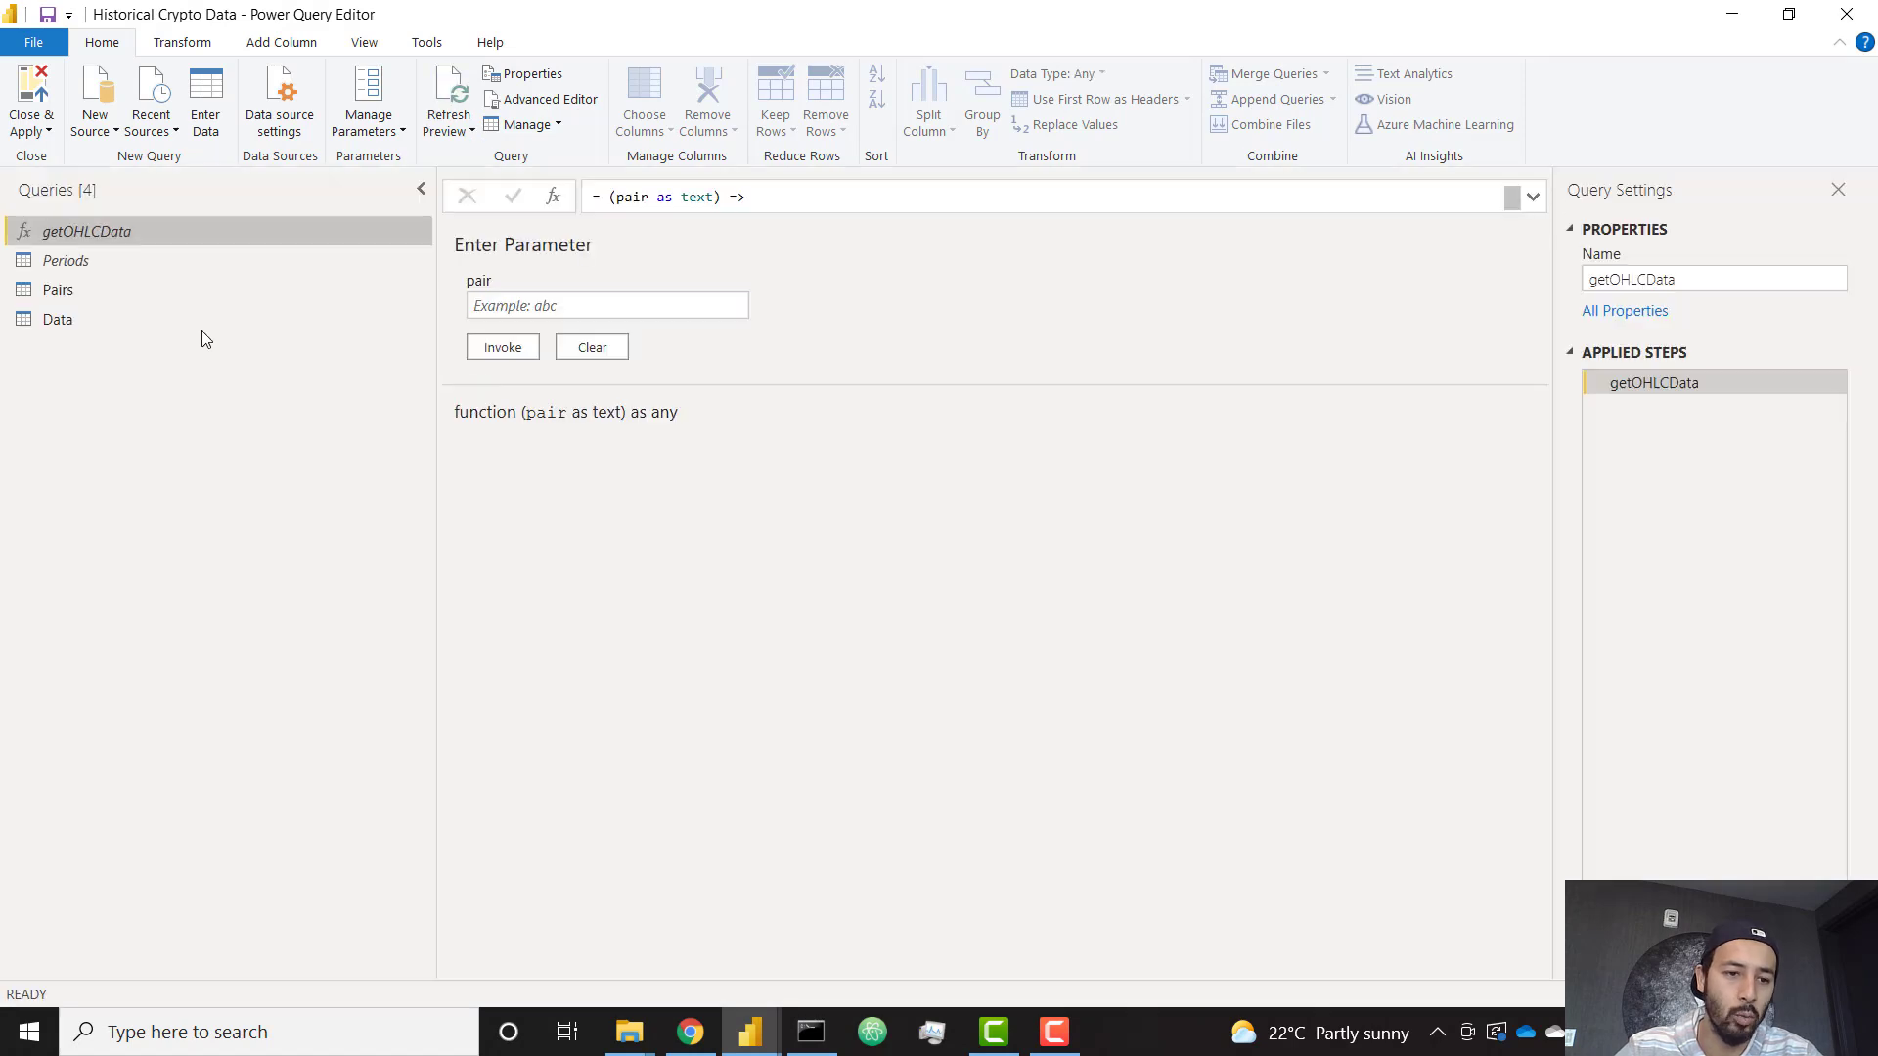
pyautogui.click(121, 262)
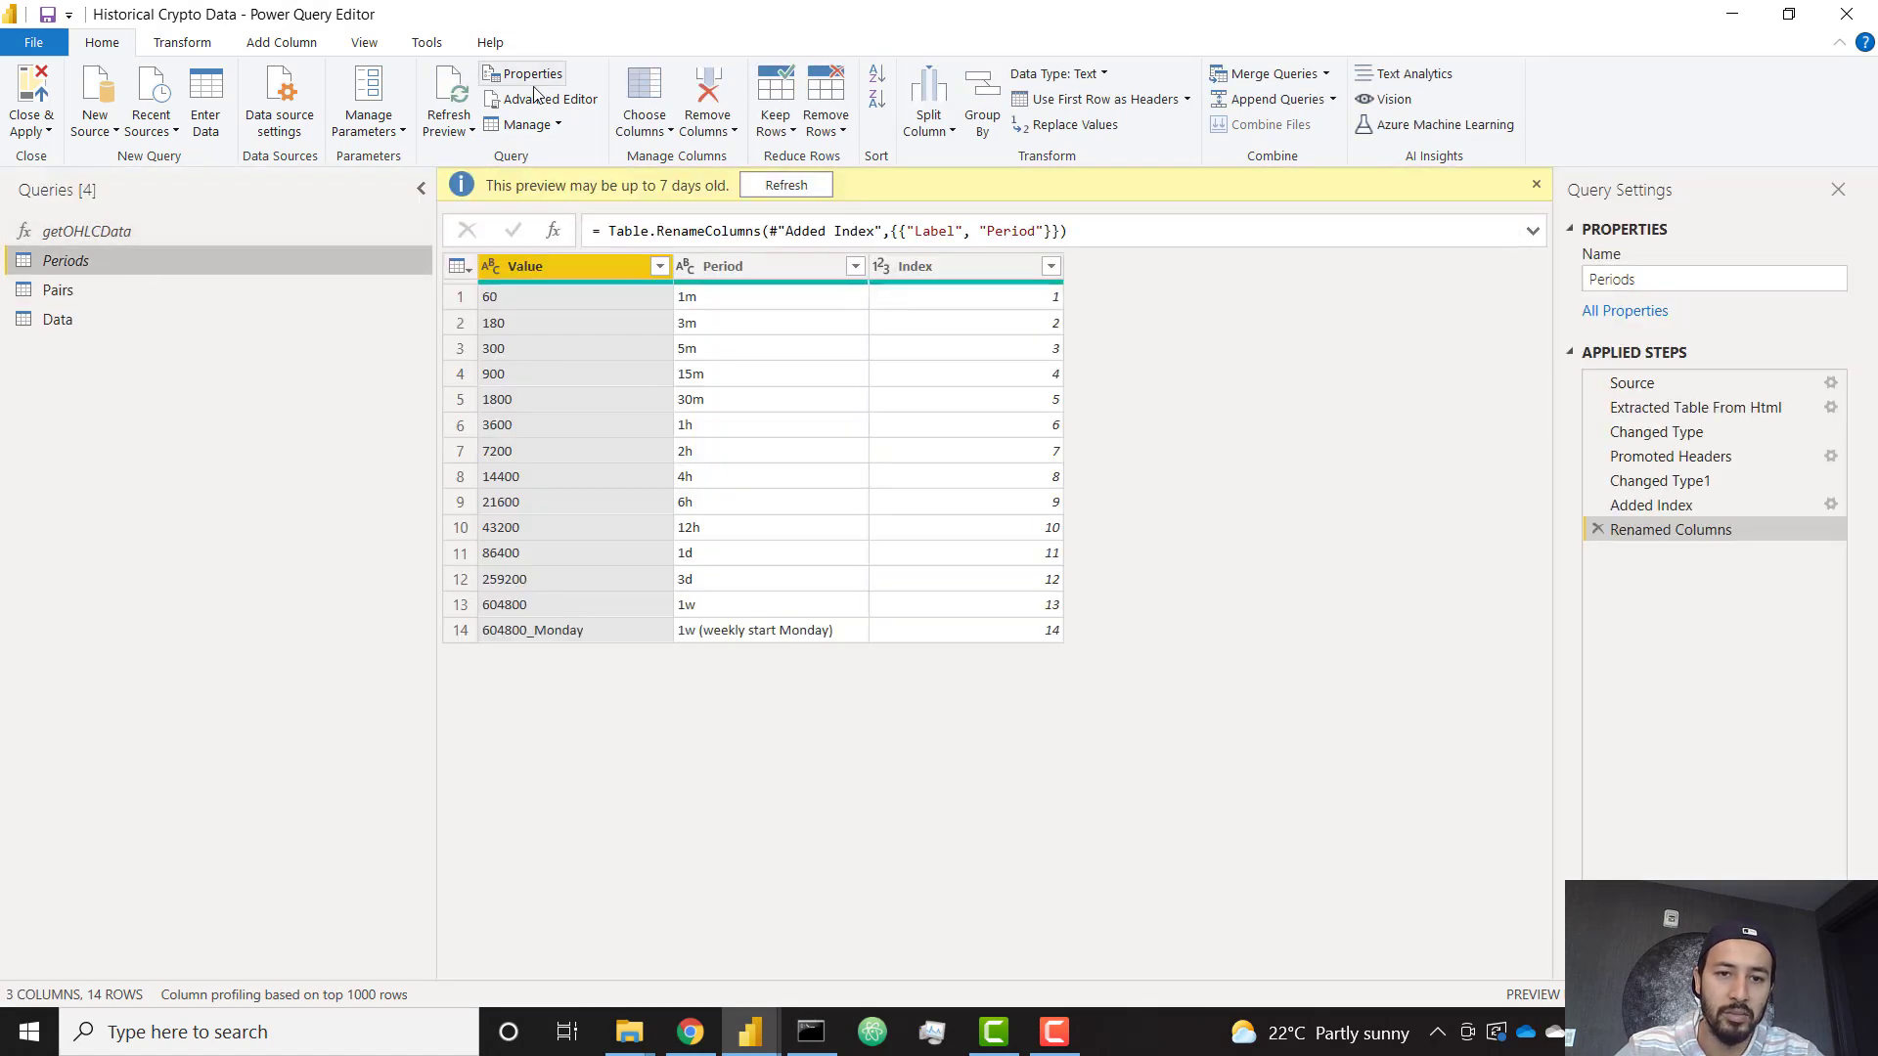
pyautogui.click(539, 99)
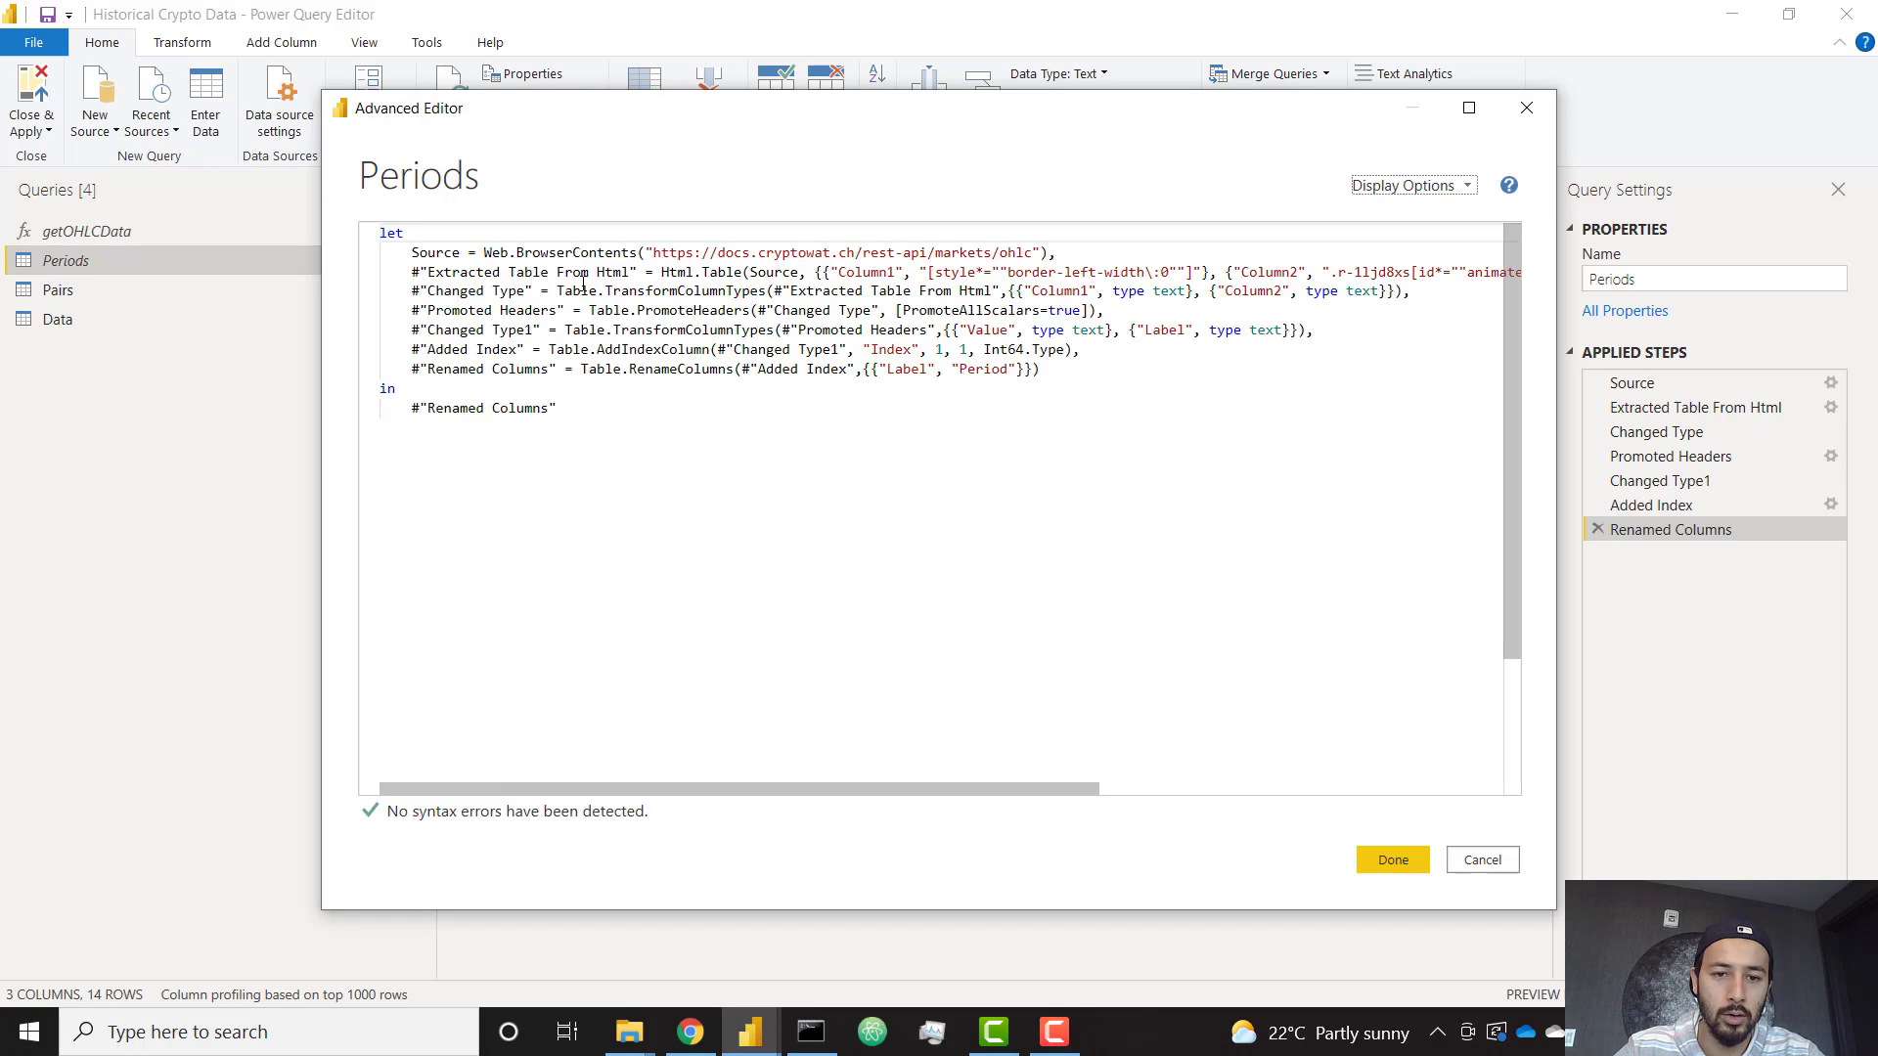
pyautogui.moveTo(654, 253); pyautogui.dragTo(1036, 254)
pyautogui.hotkey('ctrl', 'c')
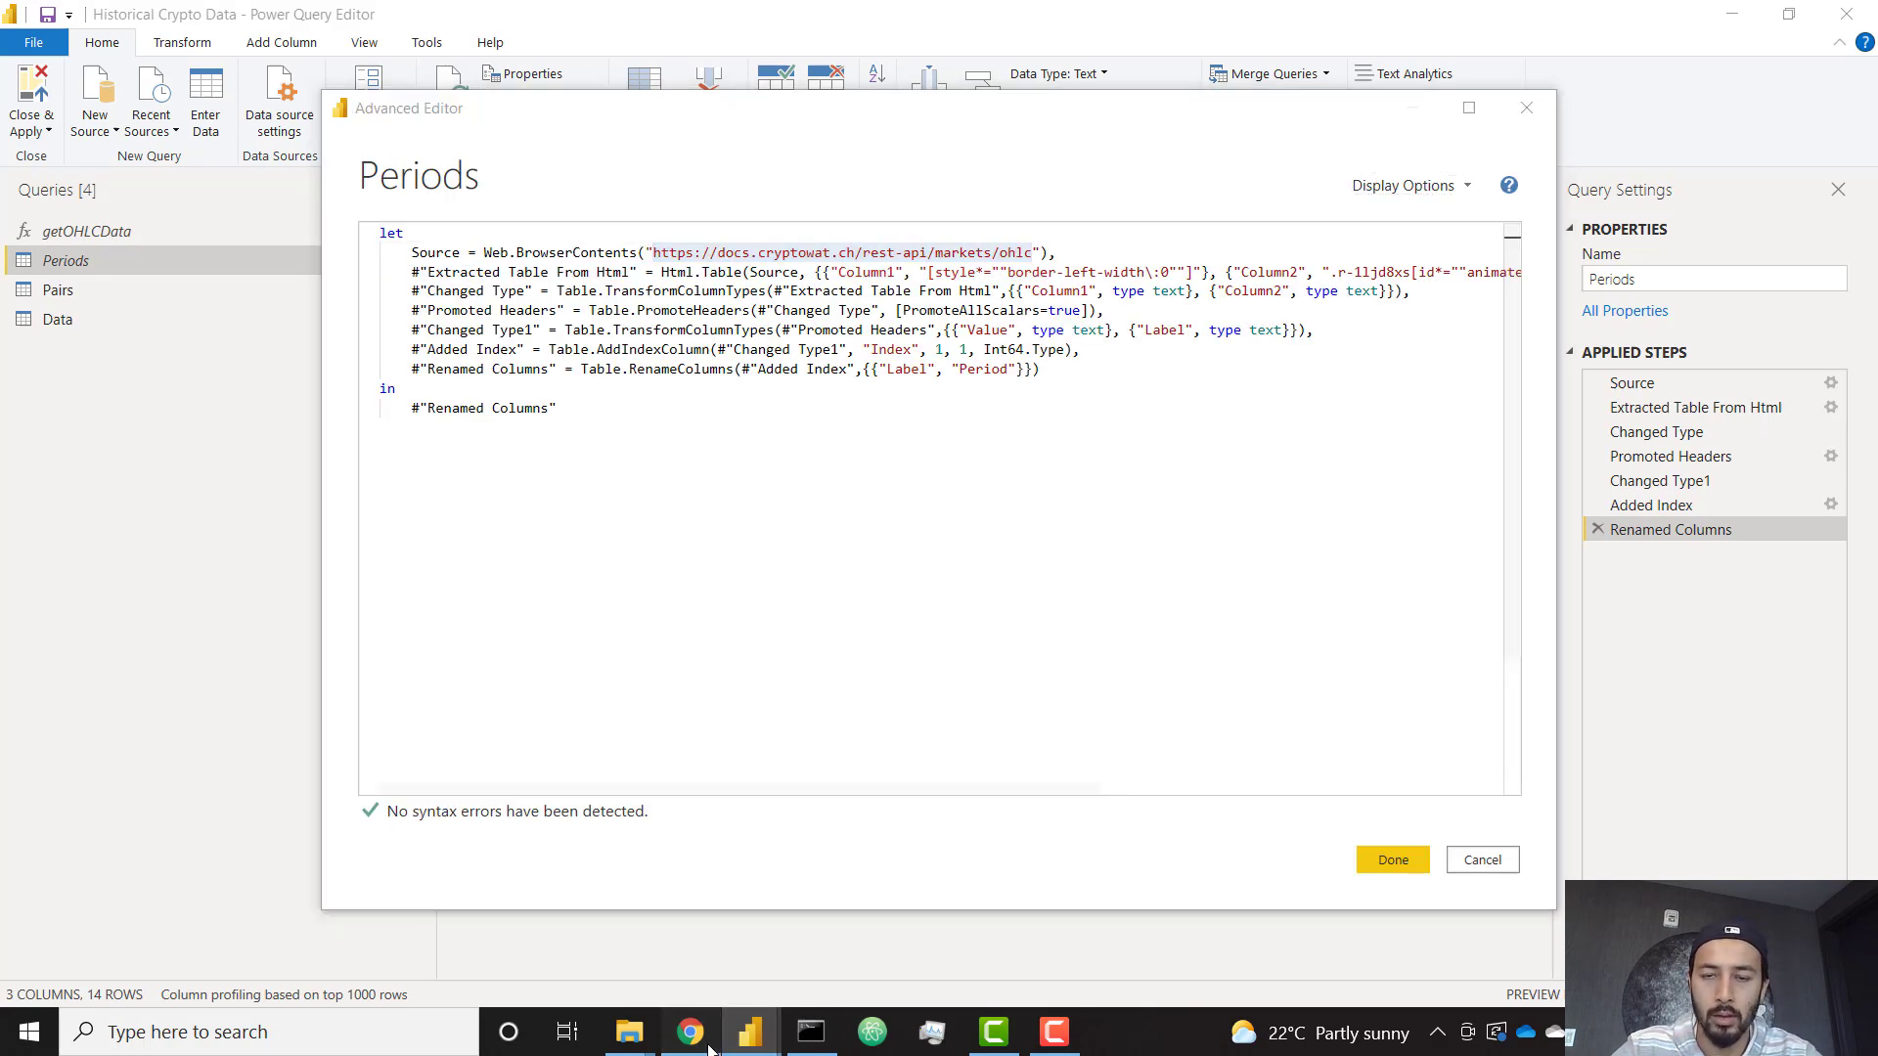
pyautogui.click(689, 1032)
pyautogui.click(621, 21)
pyautogui.hotkey('ctrl', 'v')
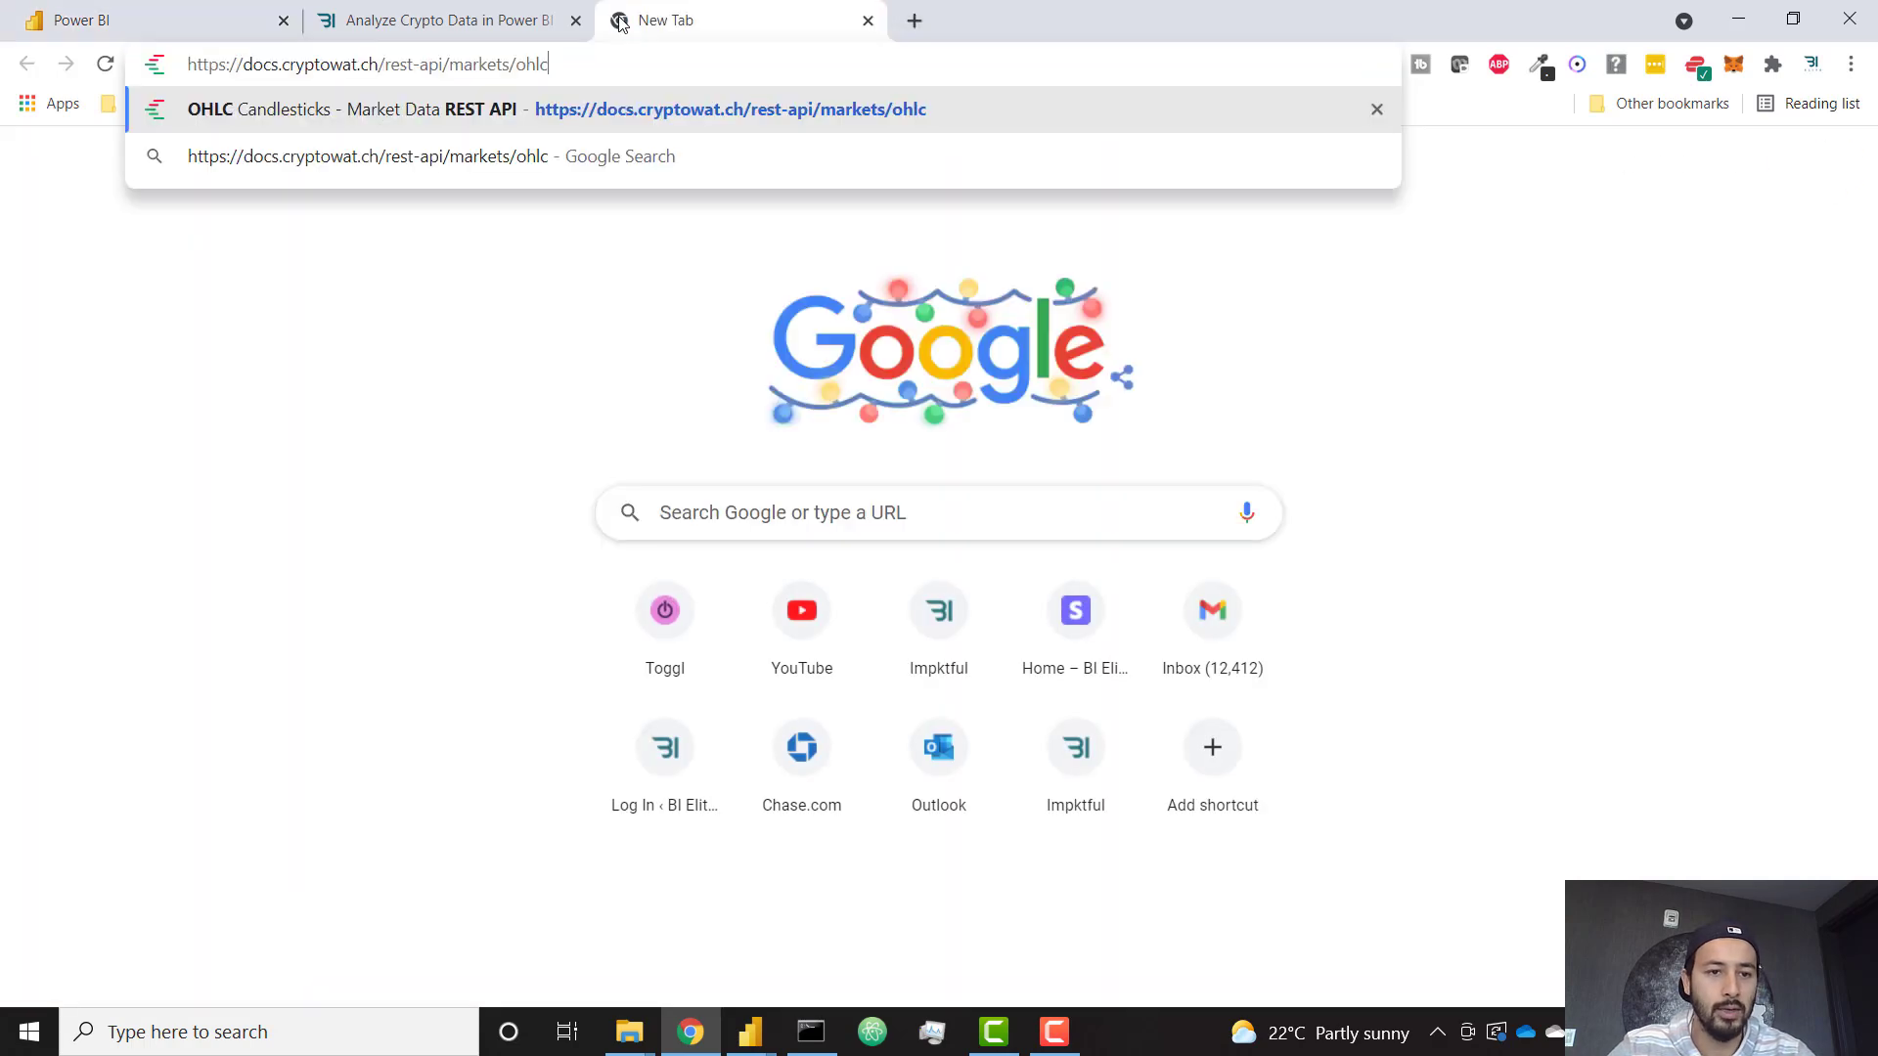
pyautogui.press('Return')
pyautogui.scroll(-20, 1357, 627)
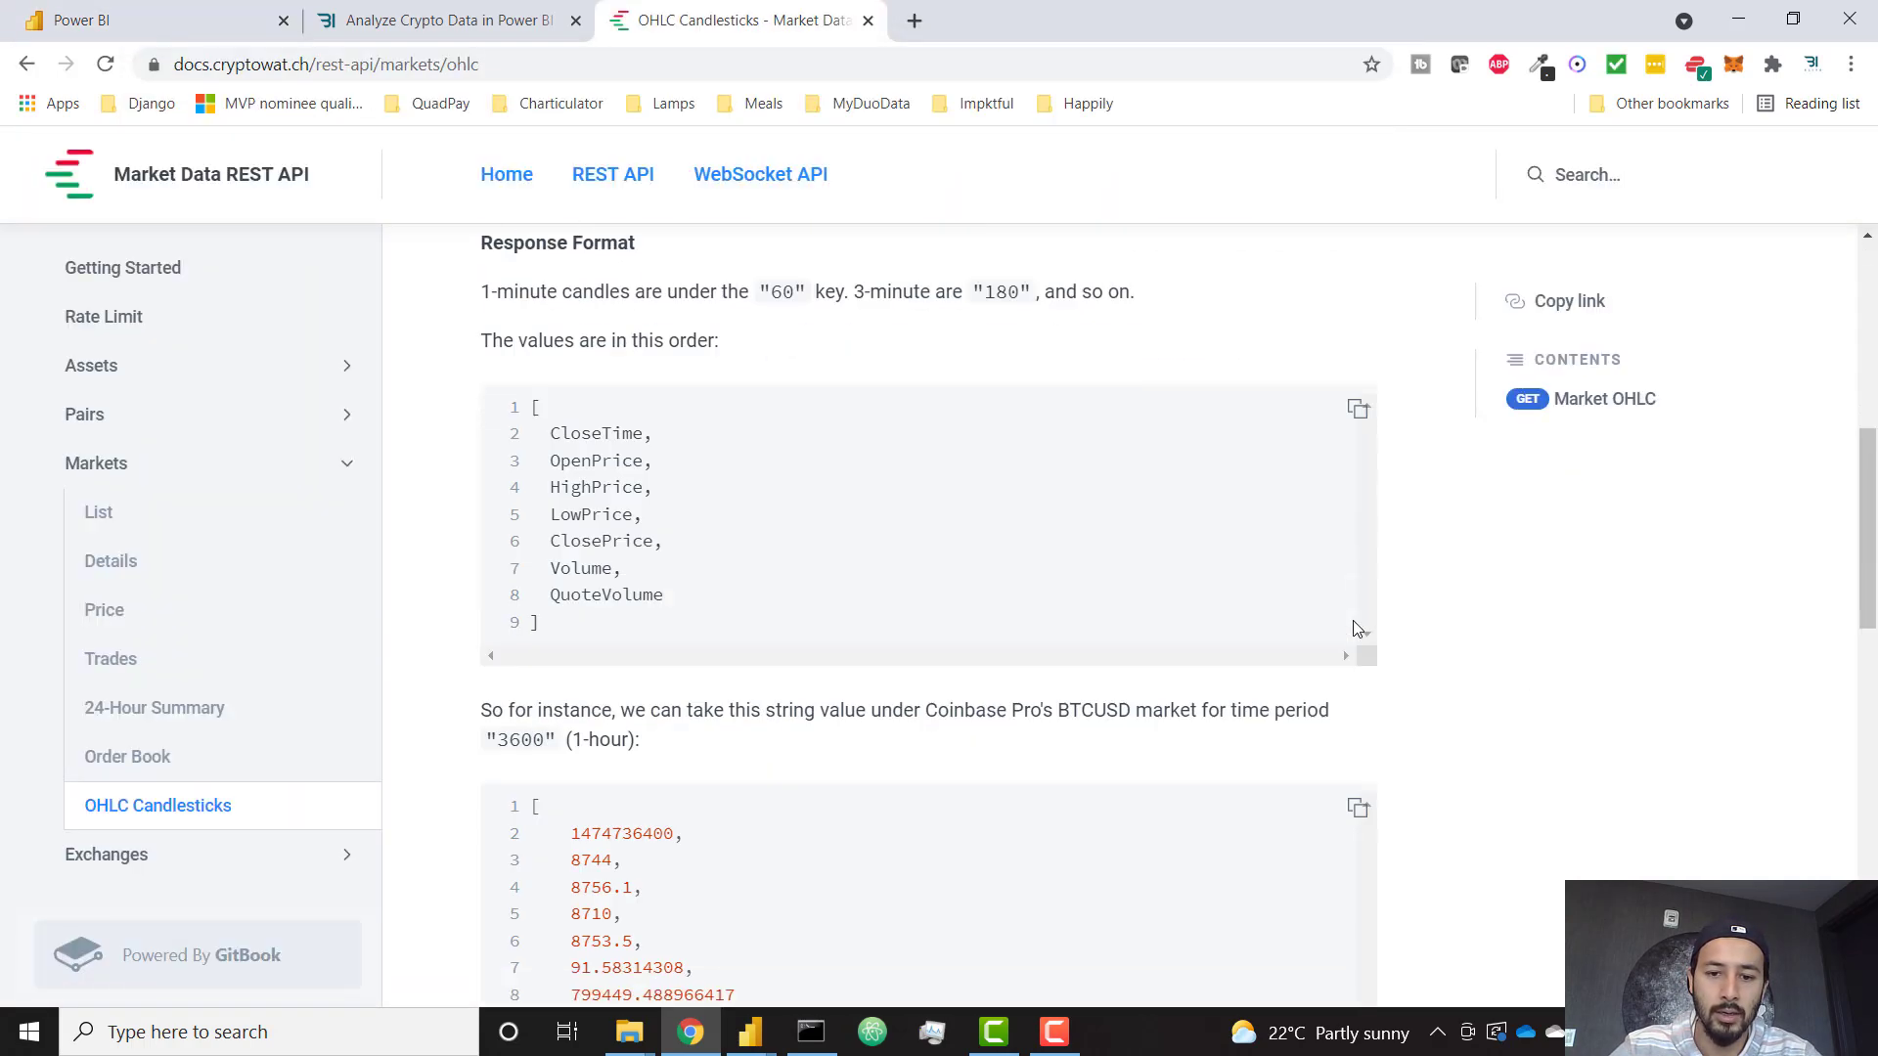
pyautogui.scroll(20, 1356, 628)
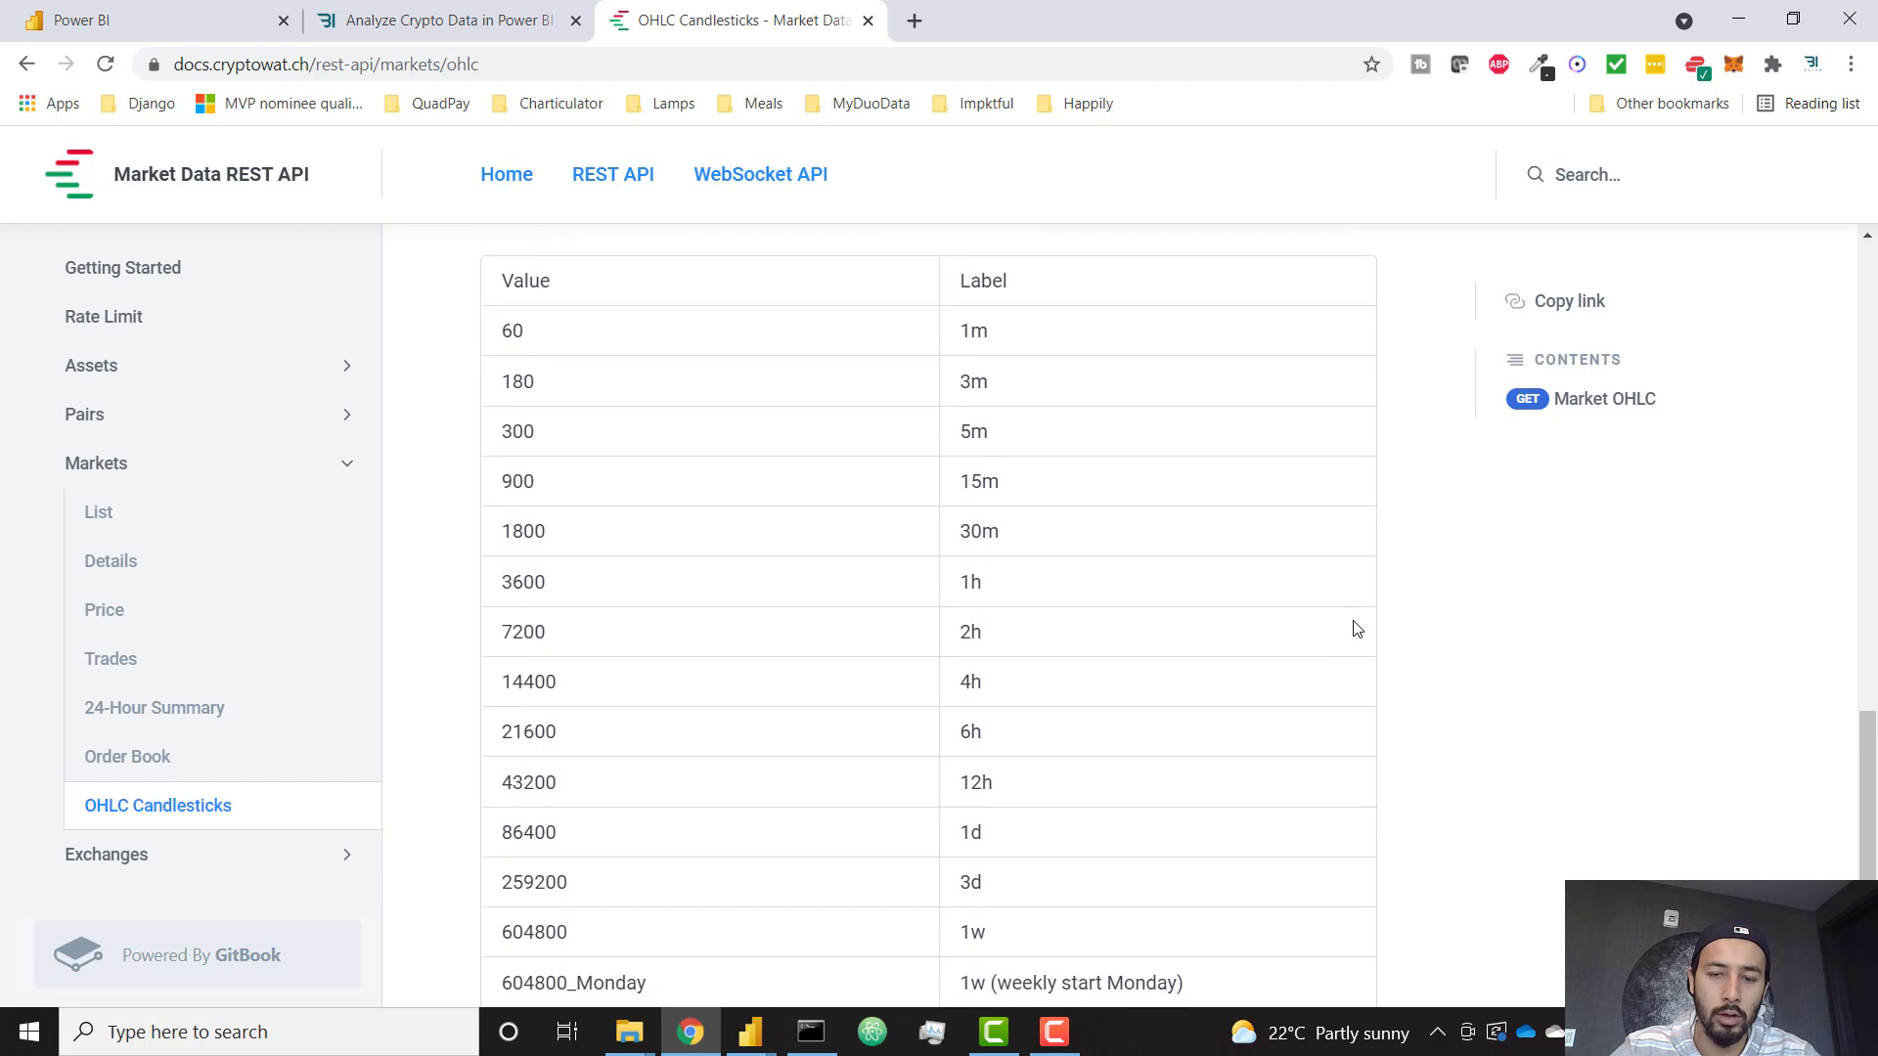
pyautogui.scroll(-1, 606, 623)
pyautogui.scroll(-15, 1454, 664)
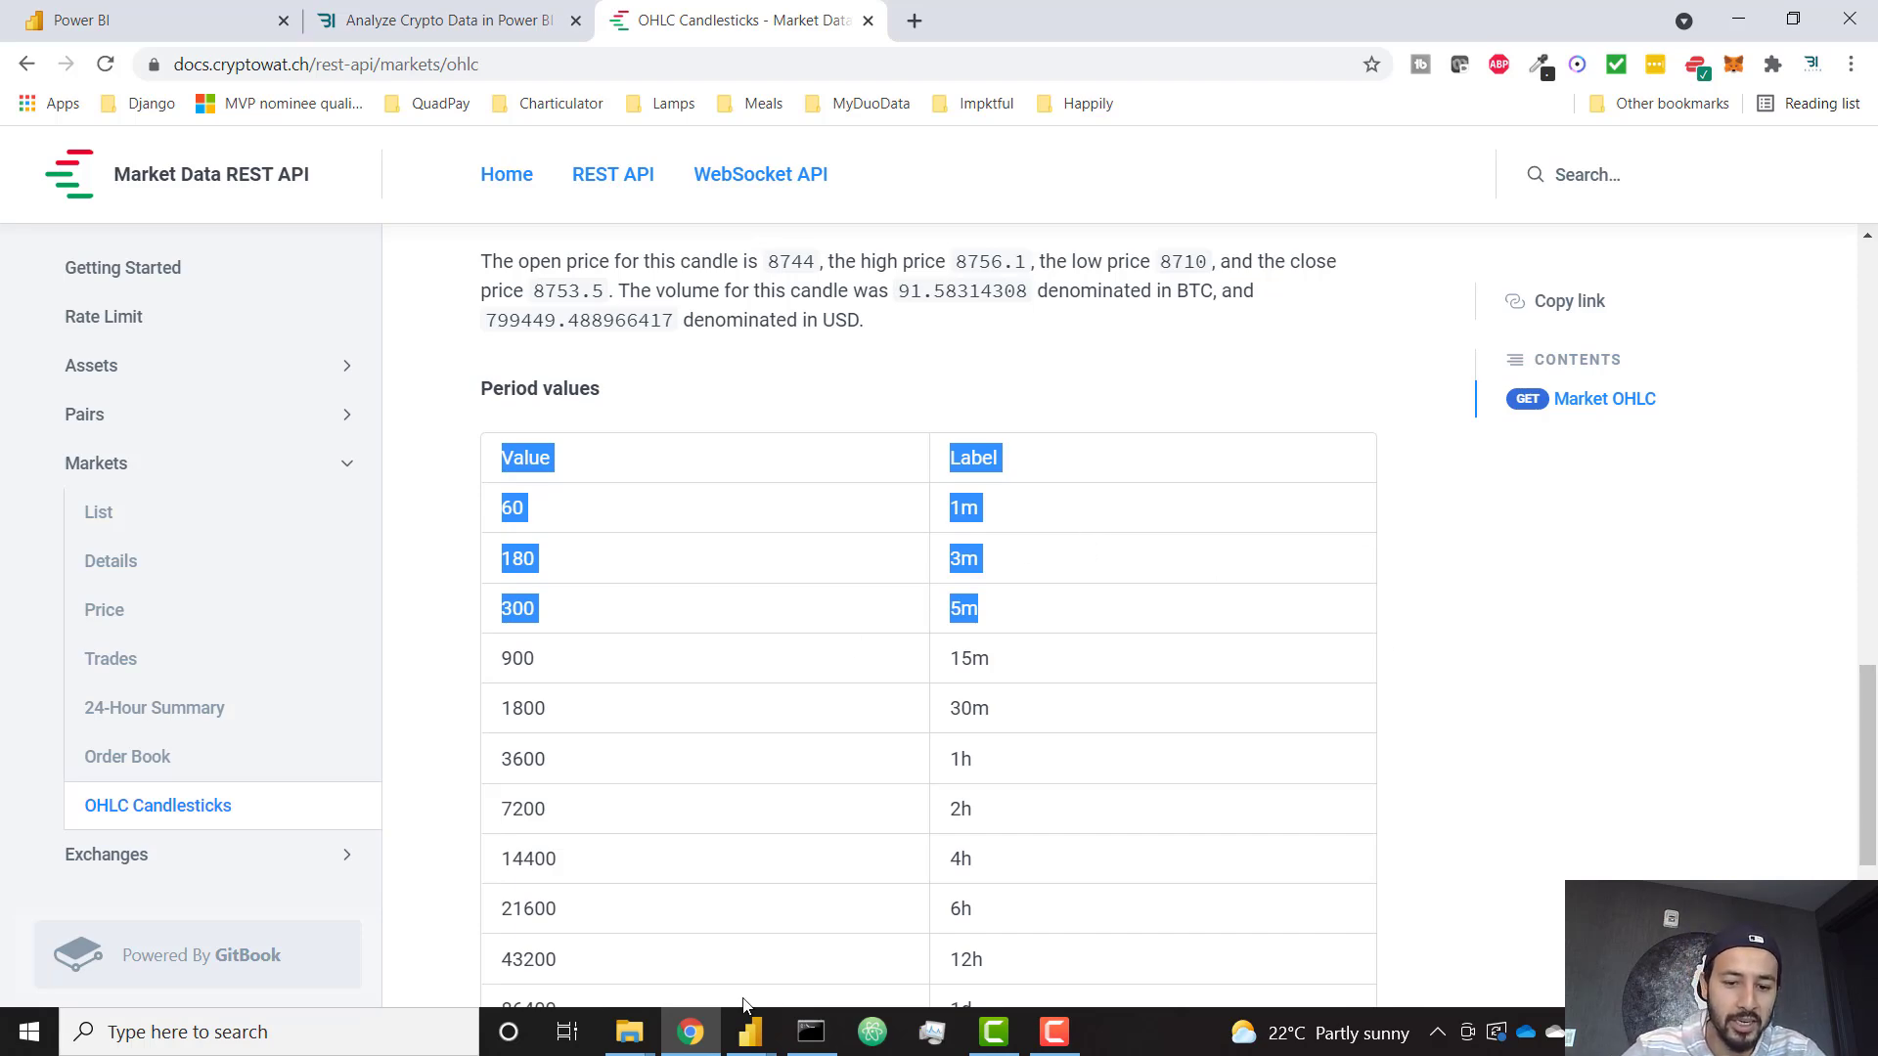
pyautogui.click(750, 1029)
pyautogui.click(960, 942)
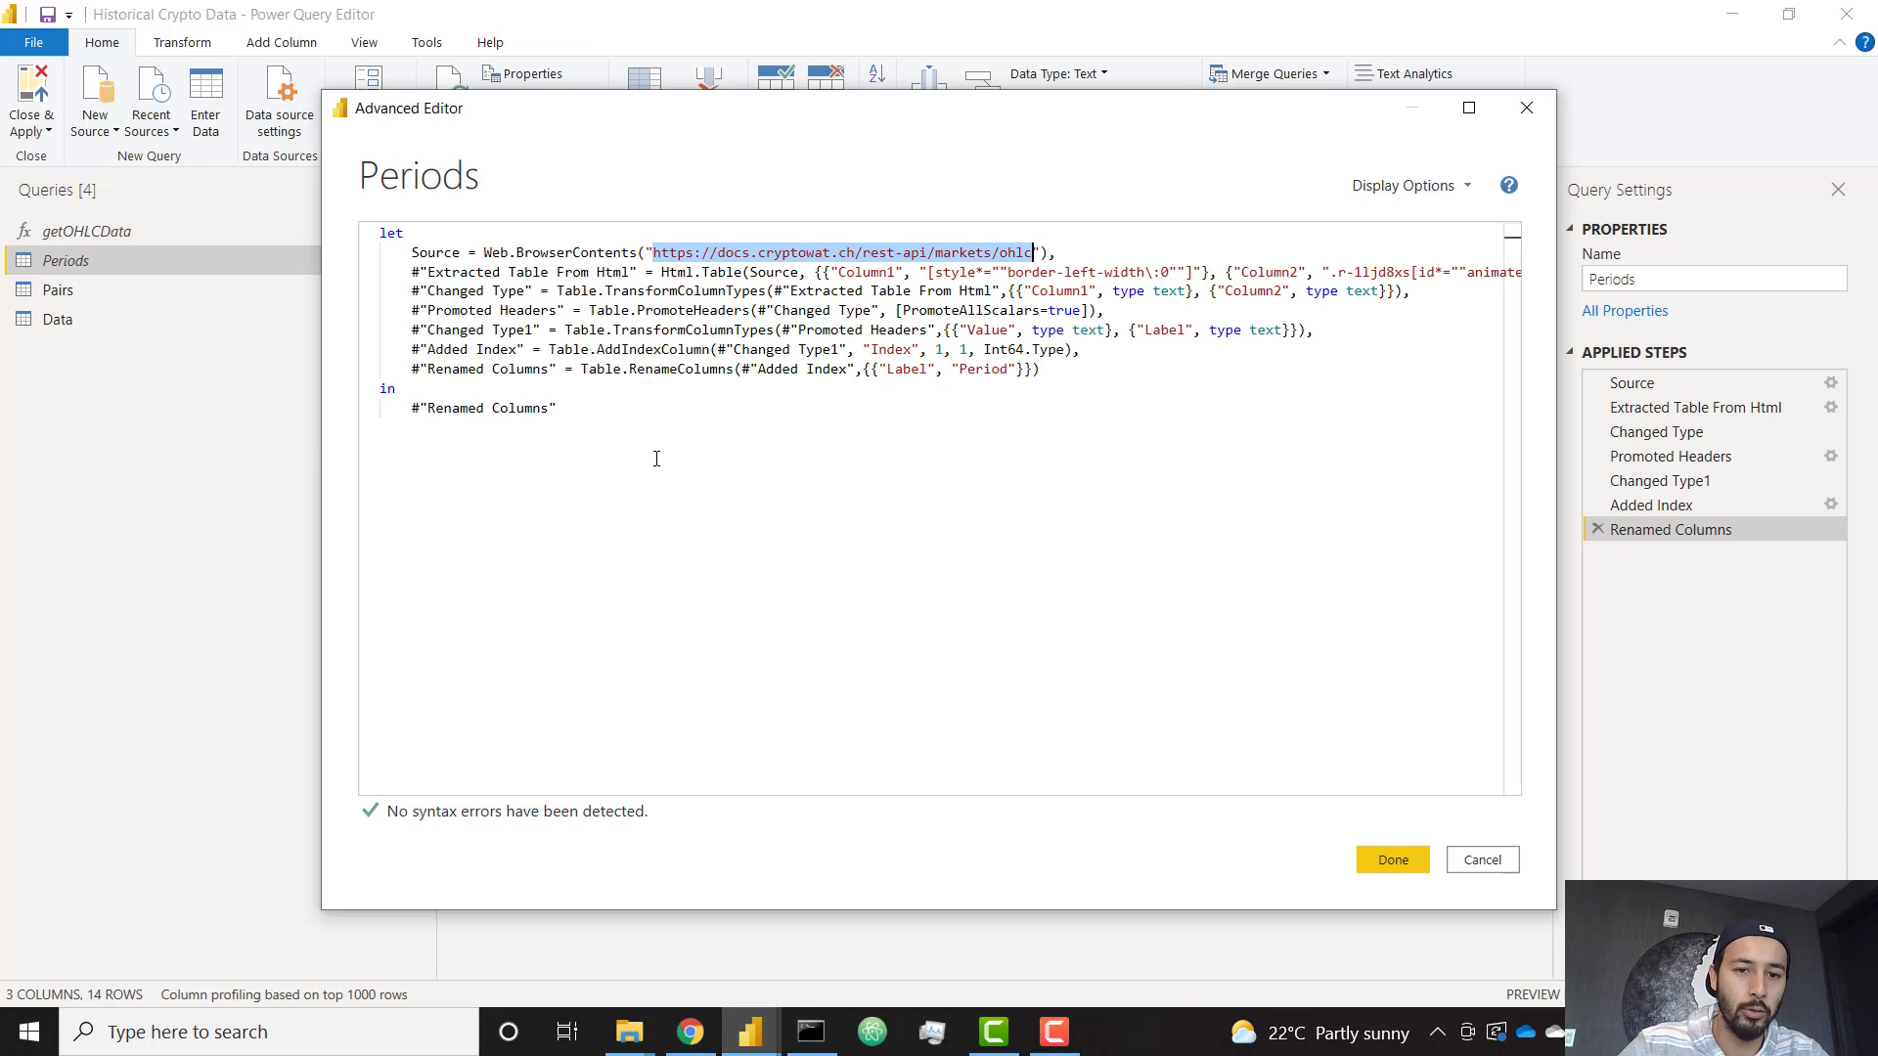
# Step: Change Web.BrowserContents to Web.Contents in the Periods Source line and confirm the code
pyautogui.click(575, 252)
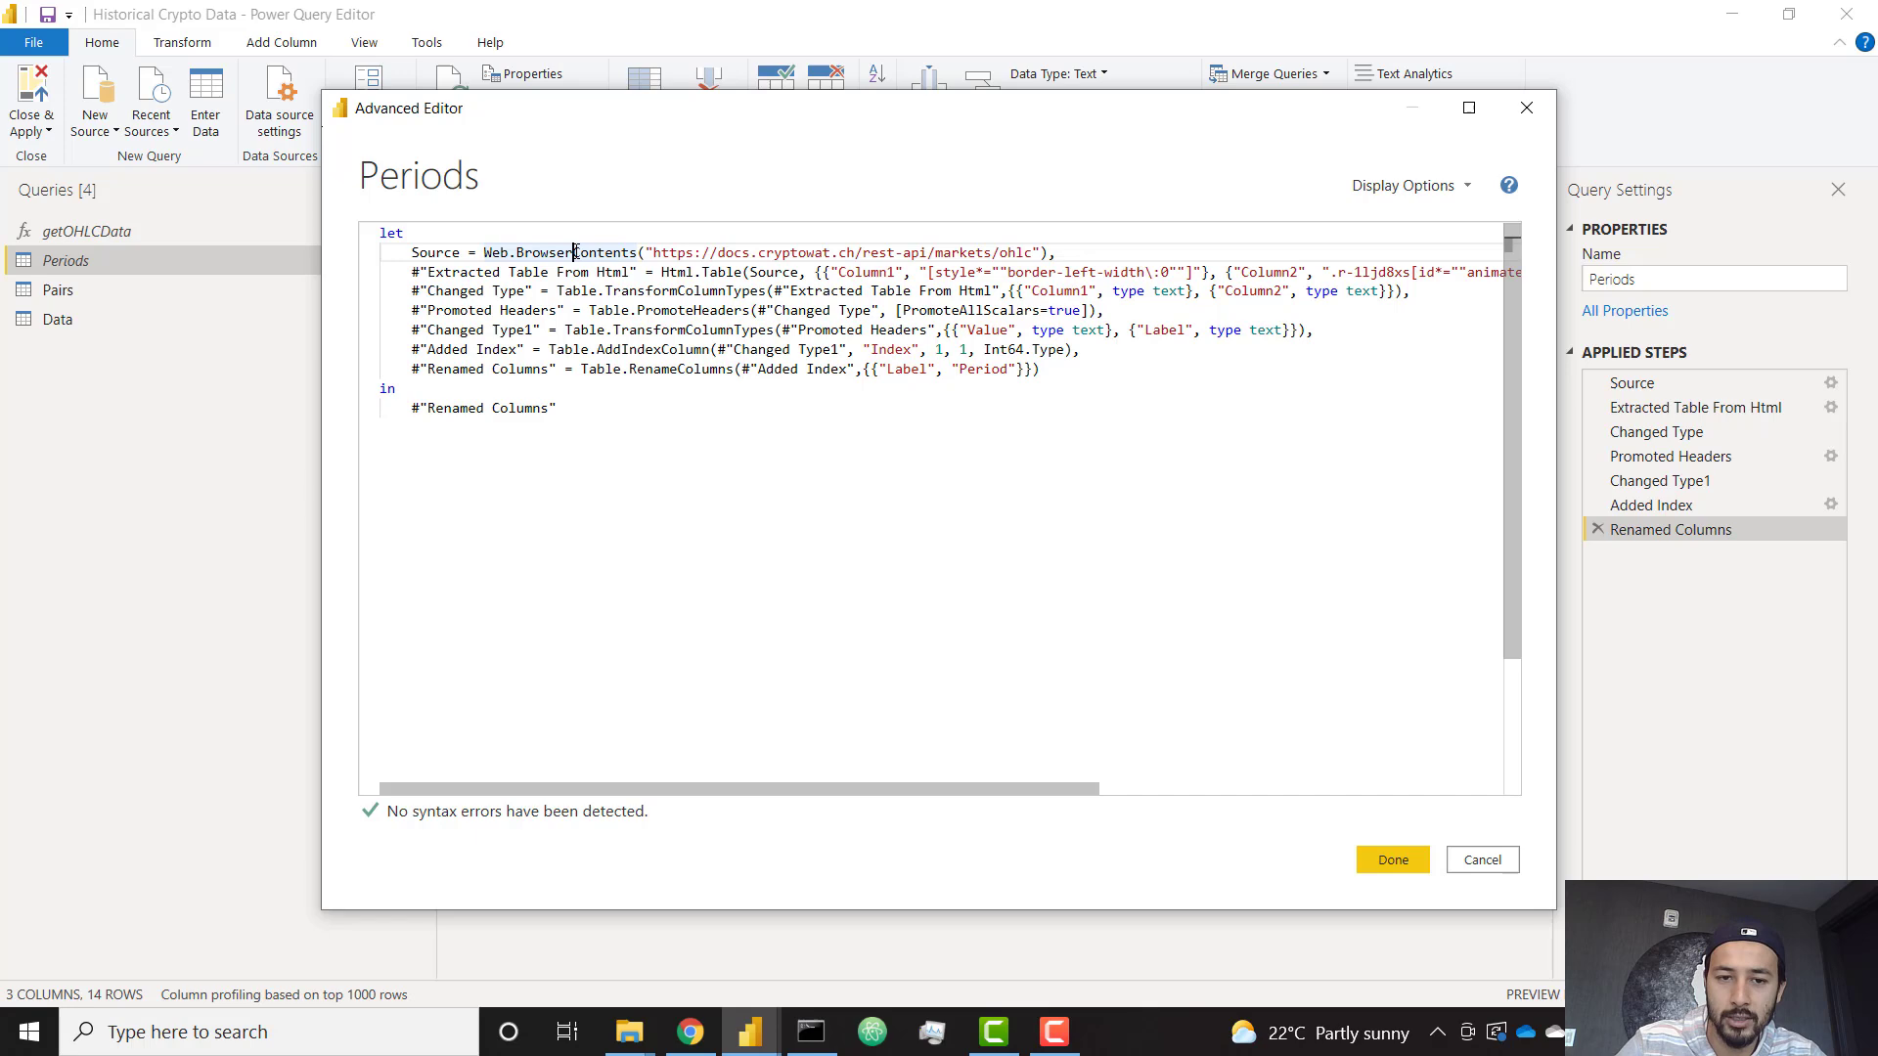
pyautogui.press('BackSpace')
pyautogui.press('BackSpace')
pyautogui.press('BackSpace')
pyautogui.press('BackSpace')
pyautogui.press('BackSpace')
pyautogui.press('BackSpace')
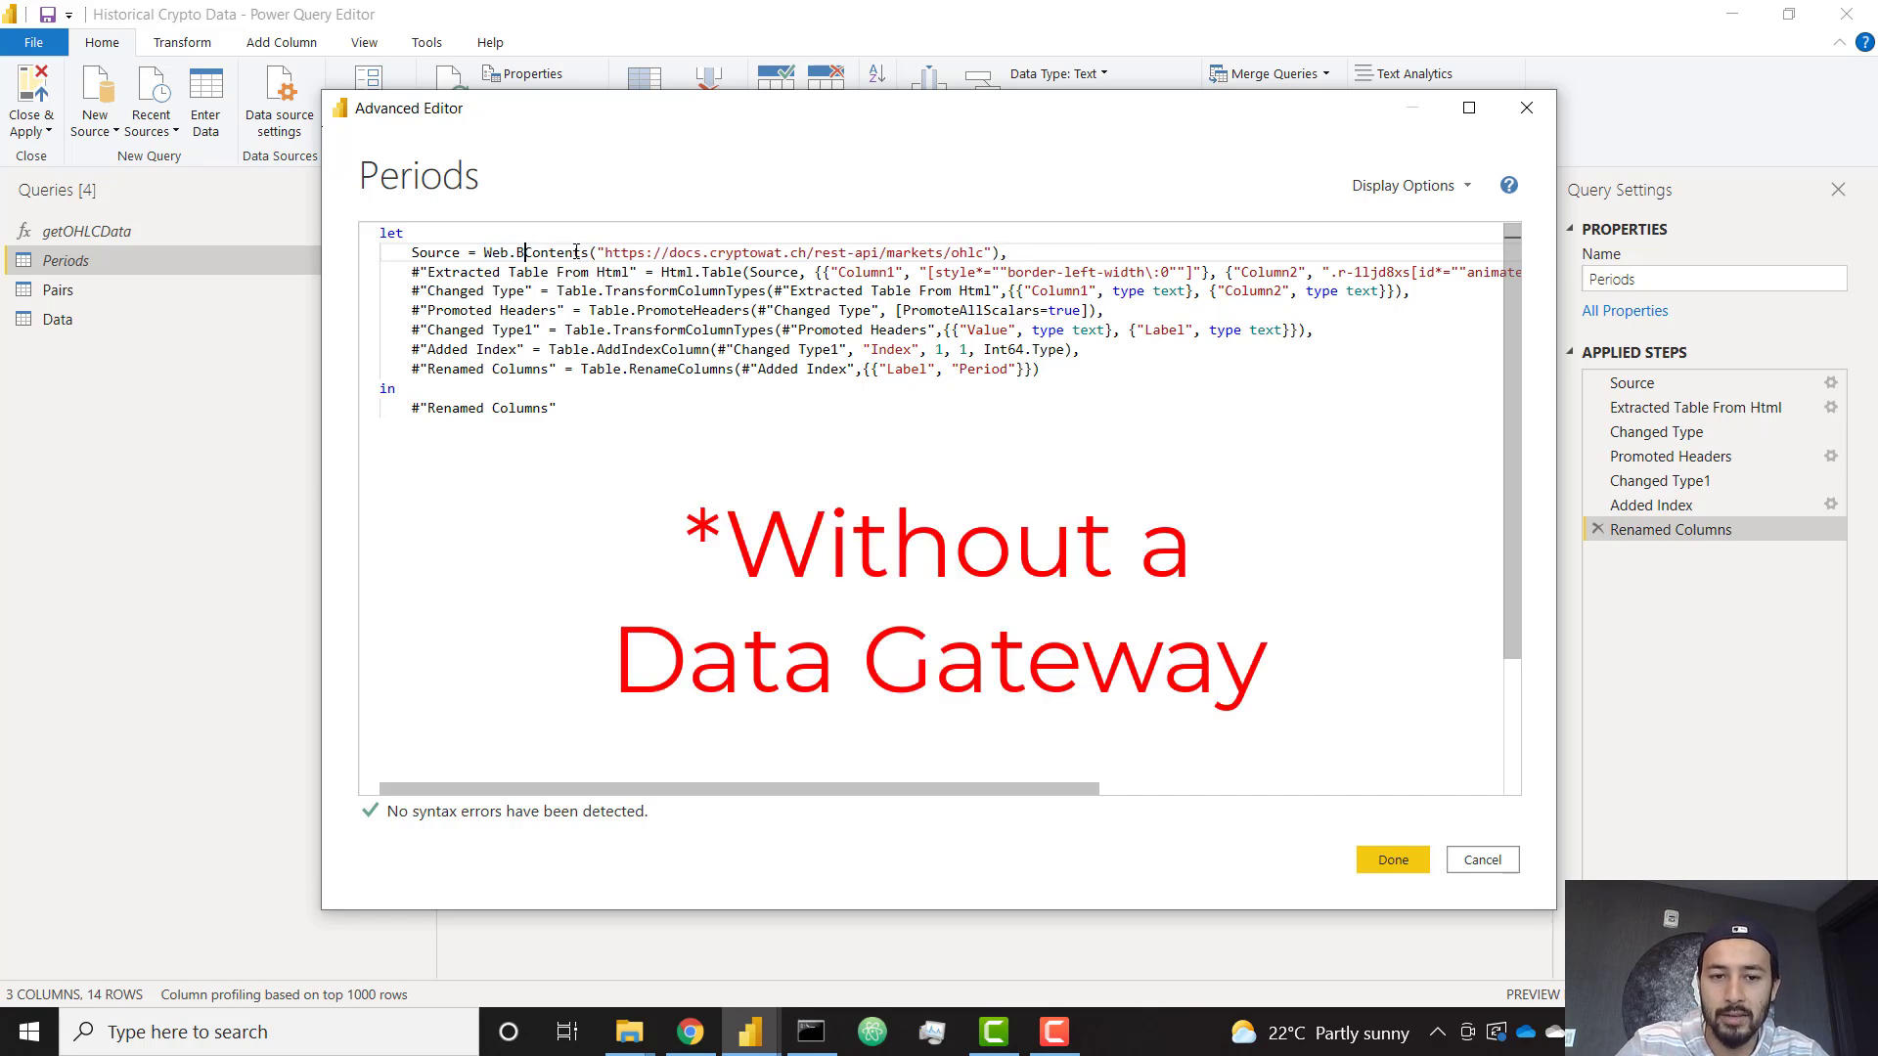
pyautogui.press('BackSpace')
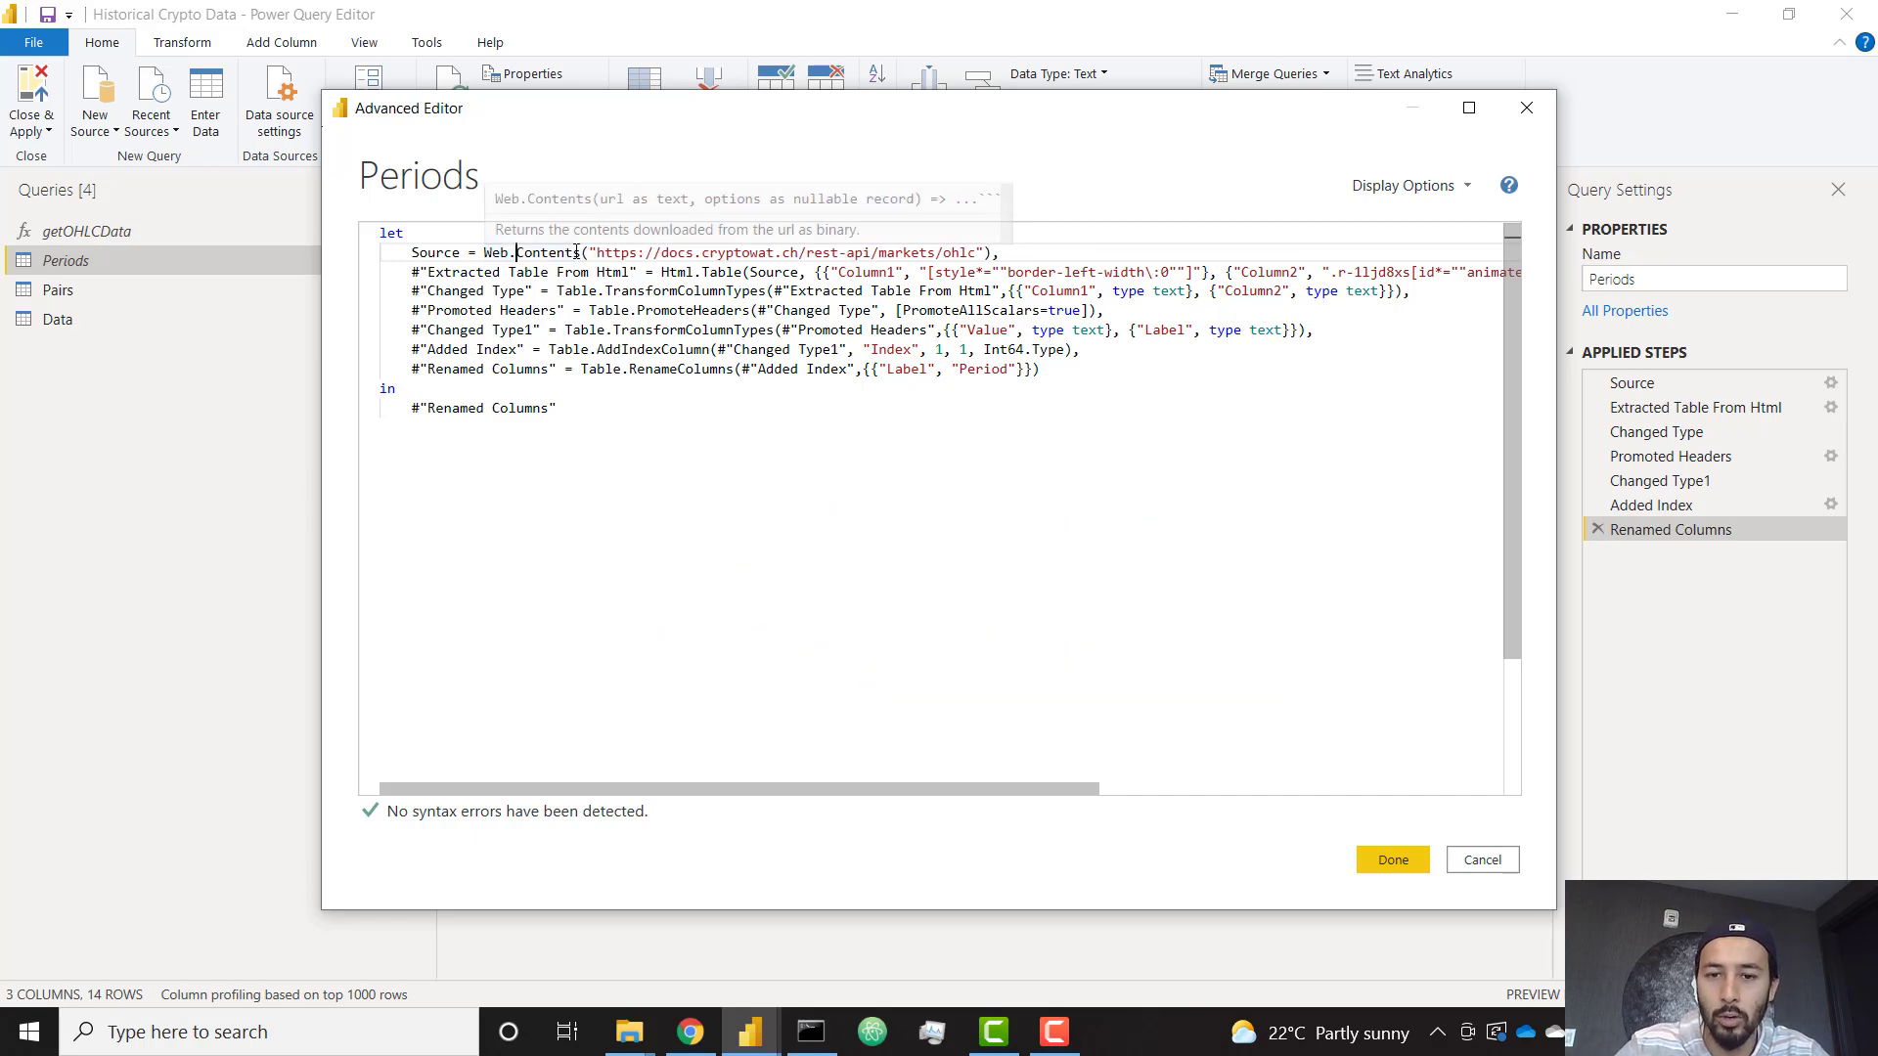
pyautogui.click(1382, 855)
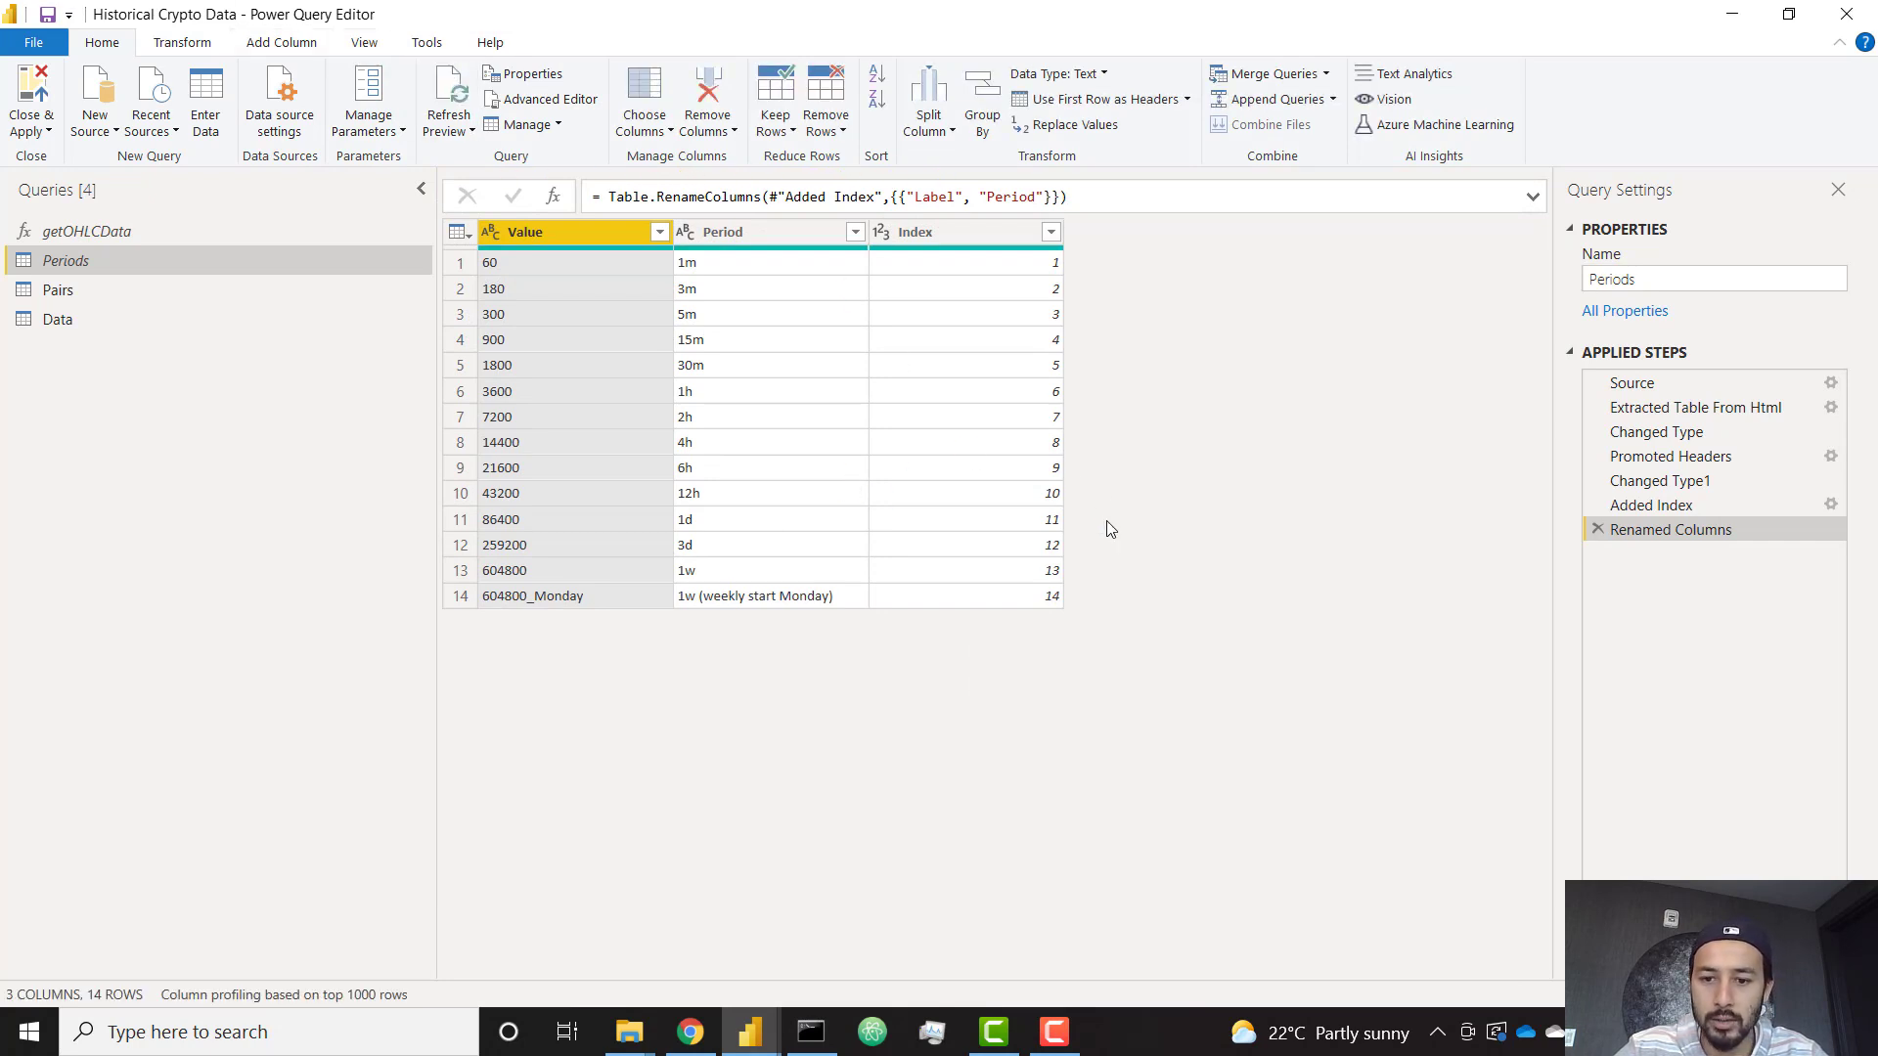
# Step: Apply the query changes, then turn on Enable load for Periods and apply again
pyautogui.click(166, 229)
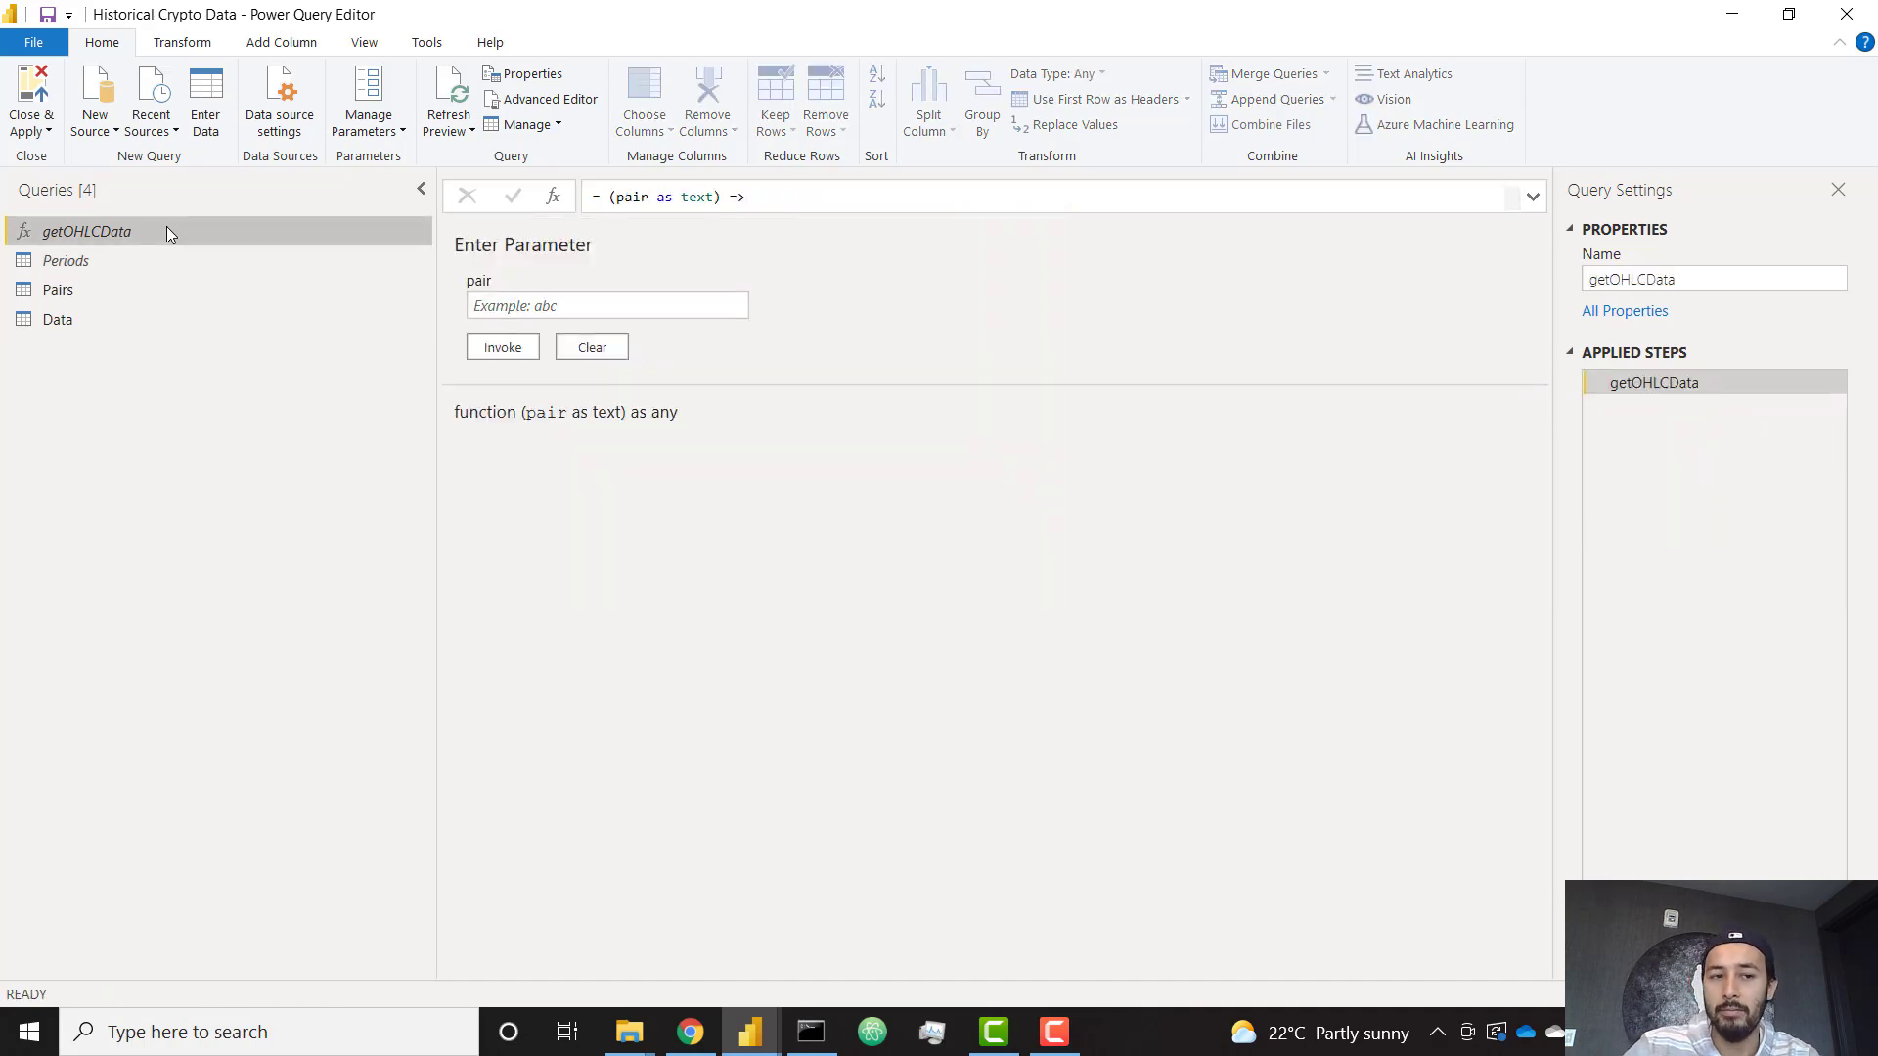
pyautogui.click(36, 78)
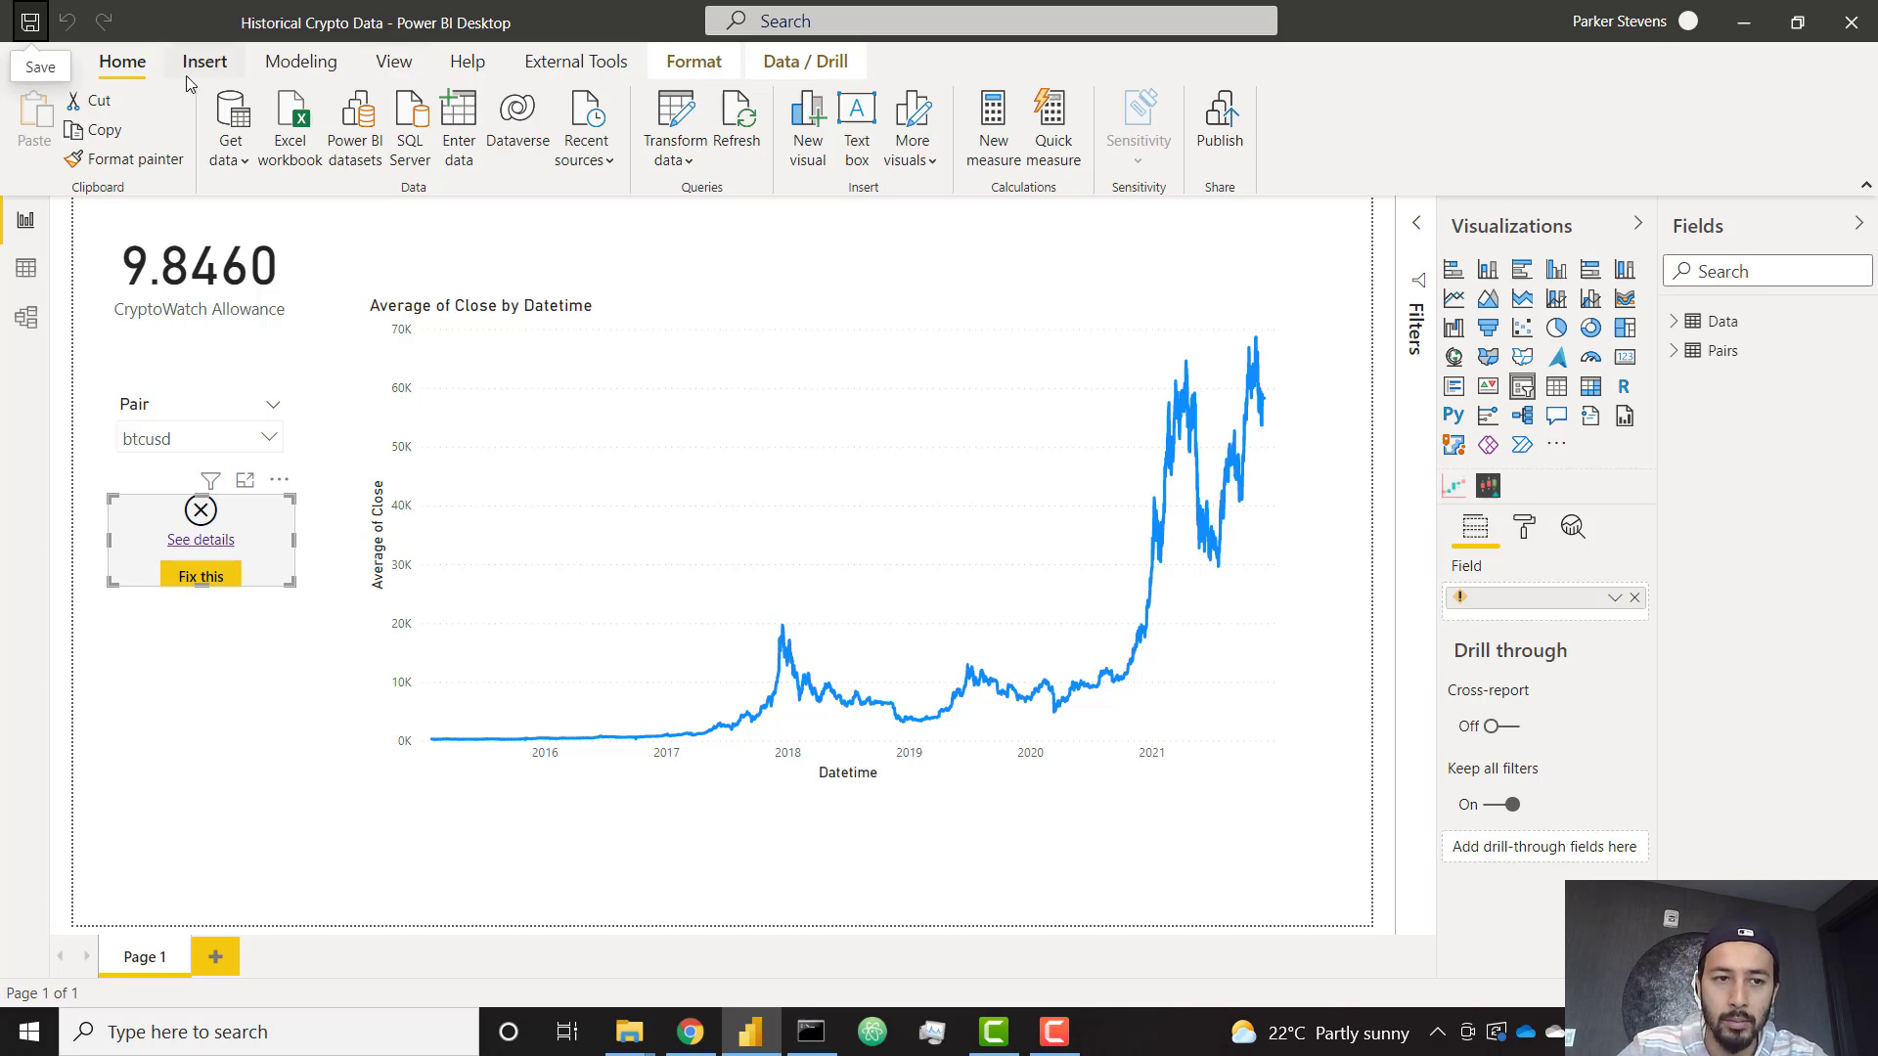
pyautogui.click(693, 115)
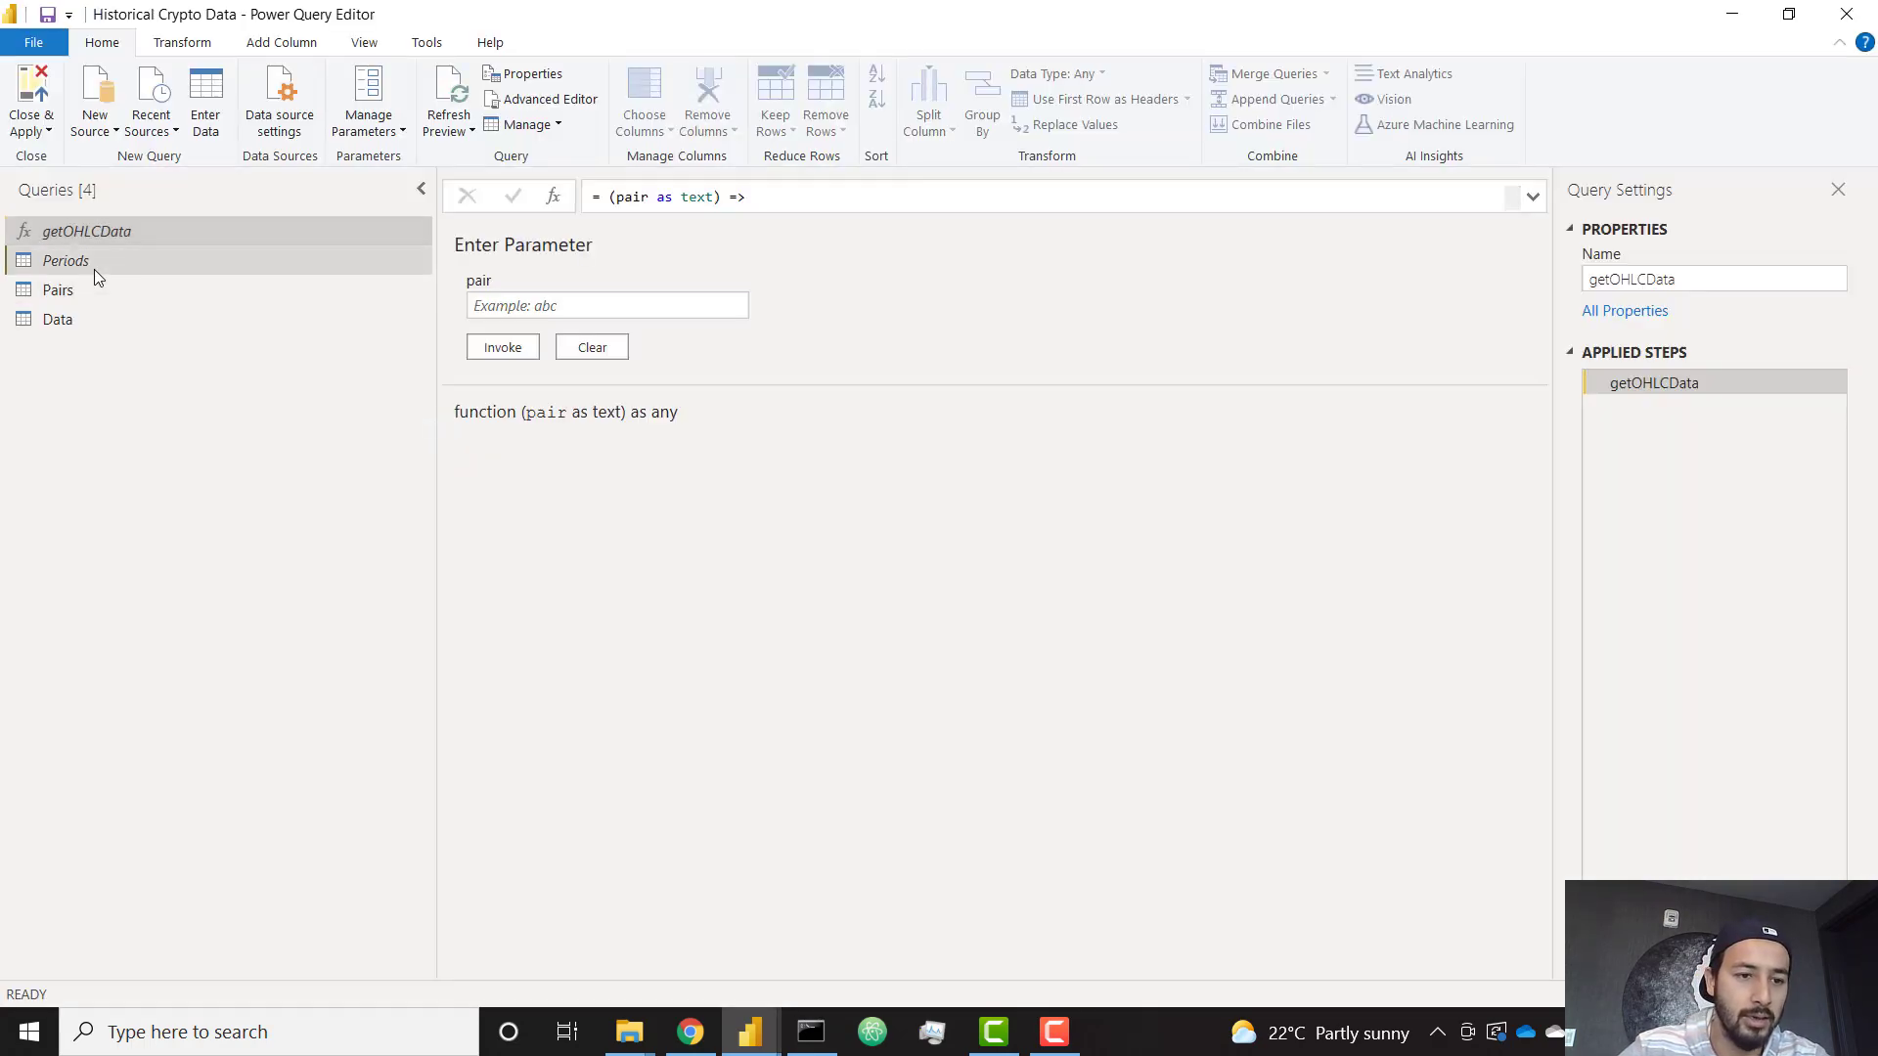
pyautogui.click(95, 270)
pyautogui.rightClick(93, 268)
pyautogui.click(175, 397)
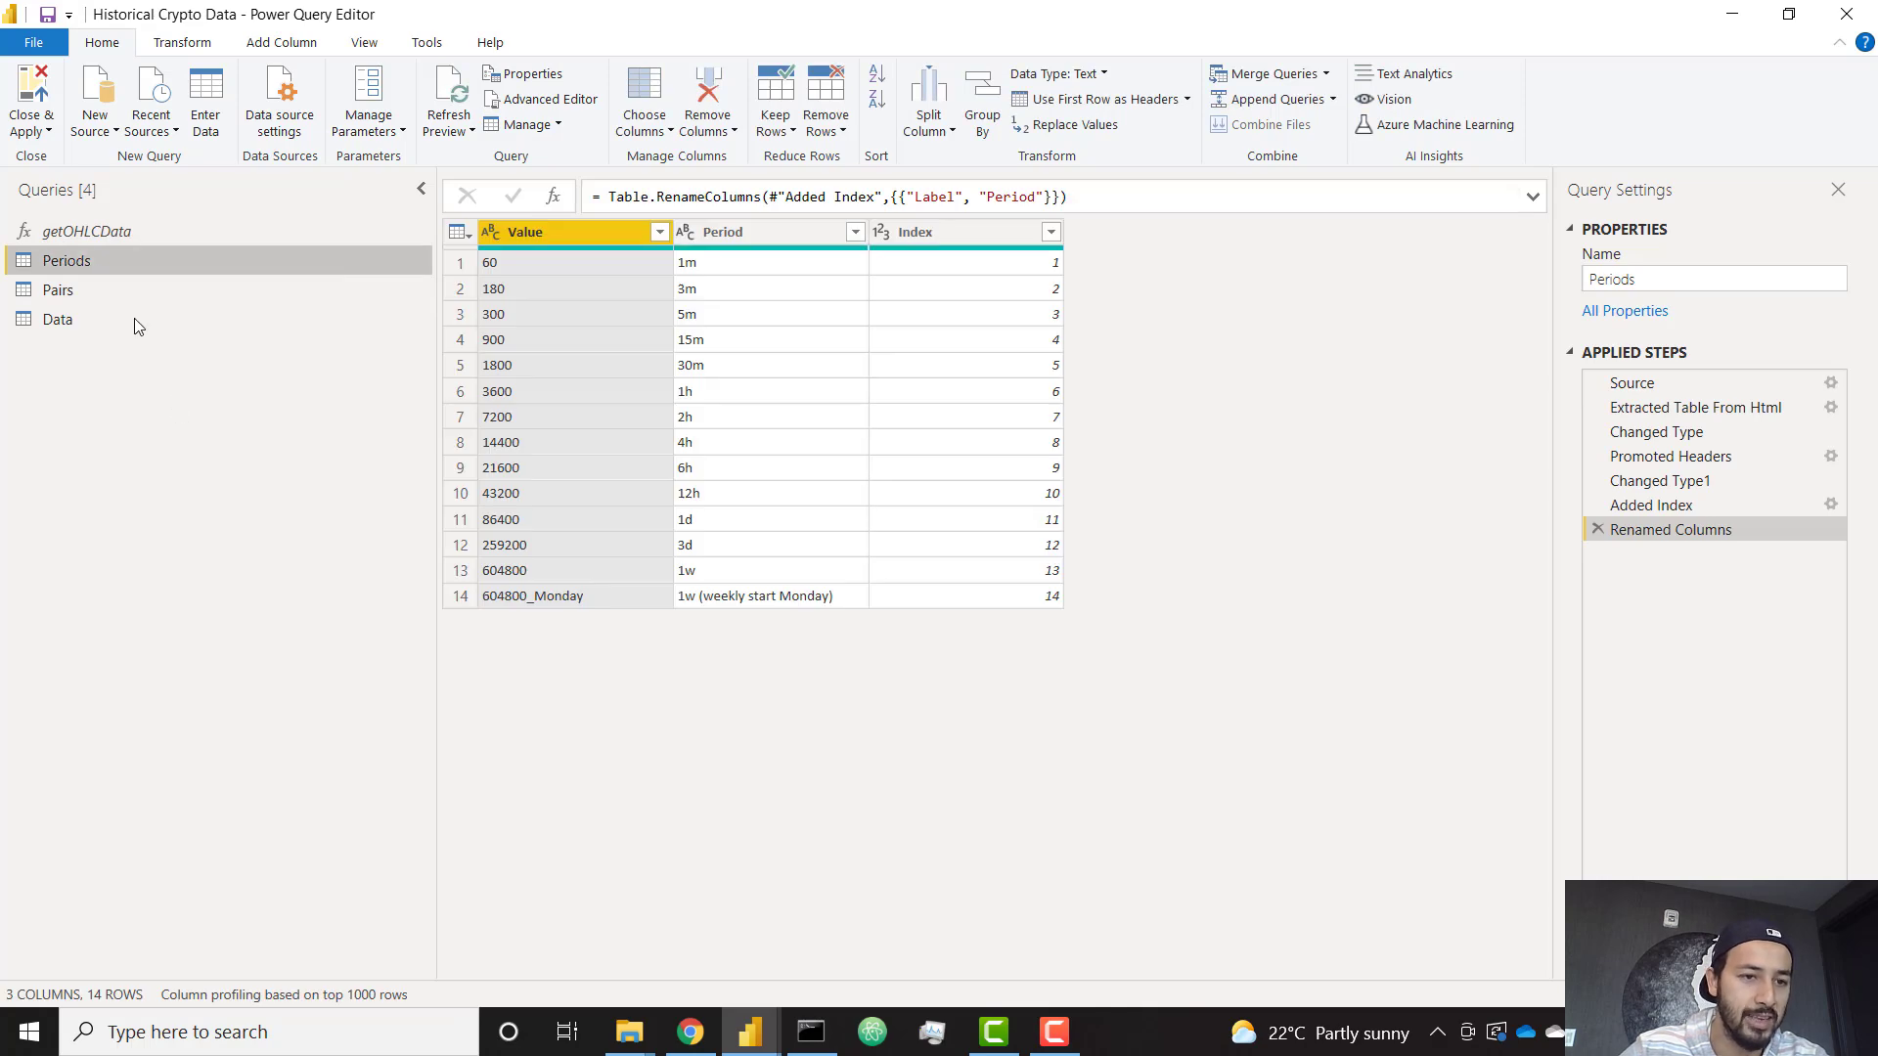
pyautogui.click(37, 78)
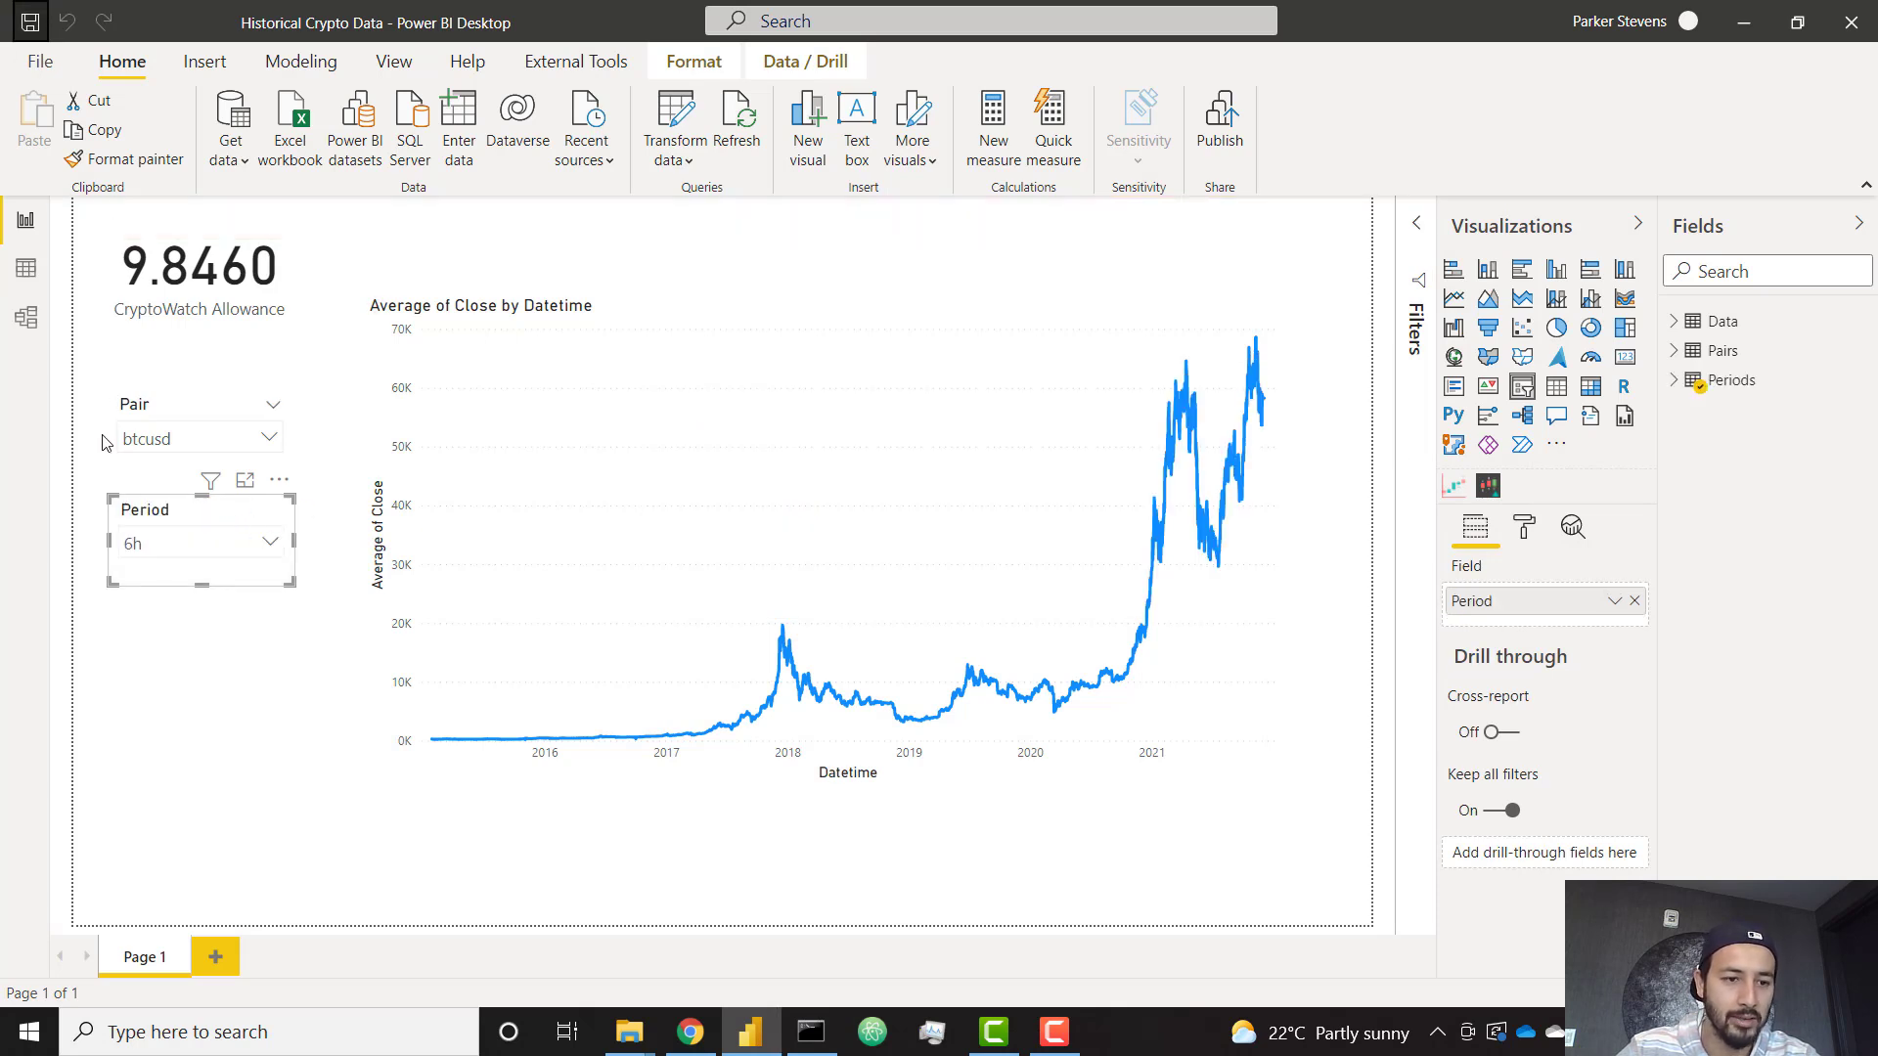
# Step: In Model view, relate Data's Attribute column to the Periods table's Value column
pyautogui.click(14, 326)
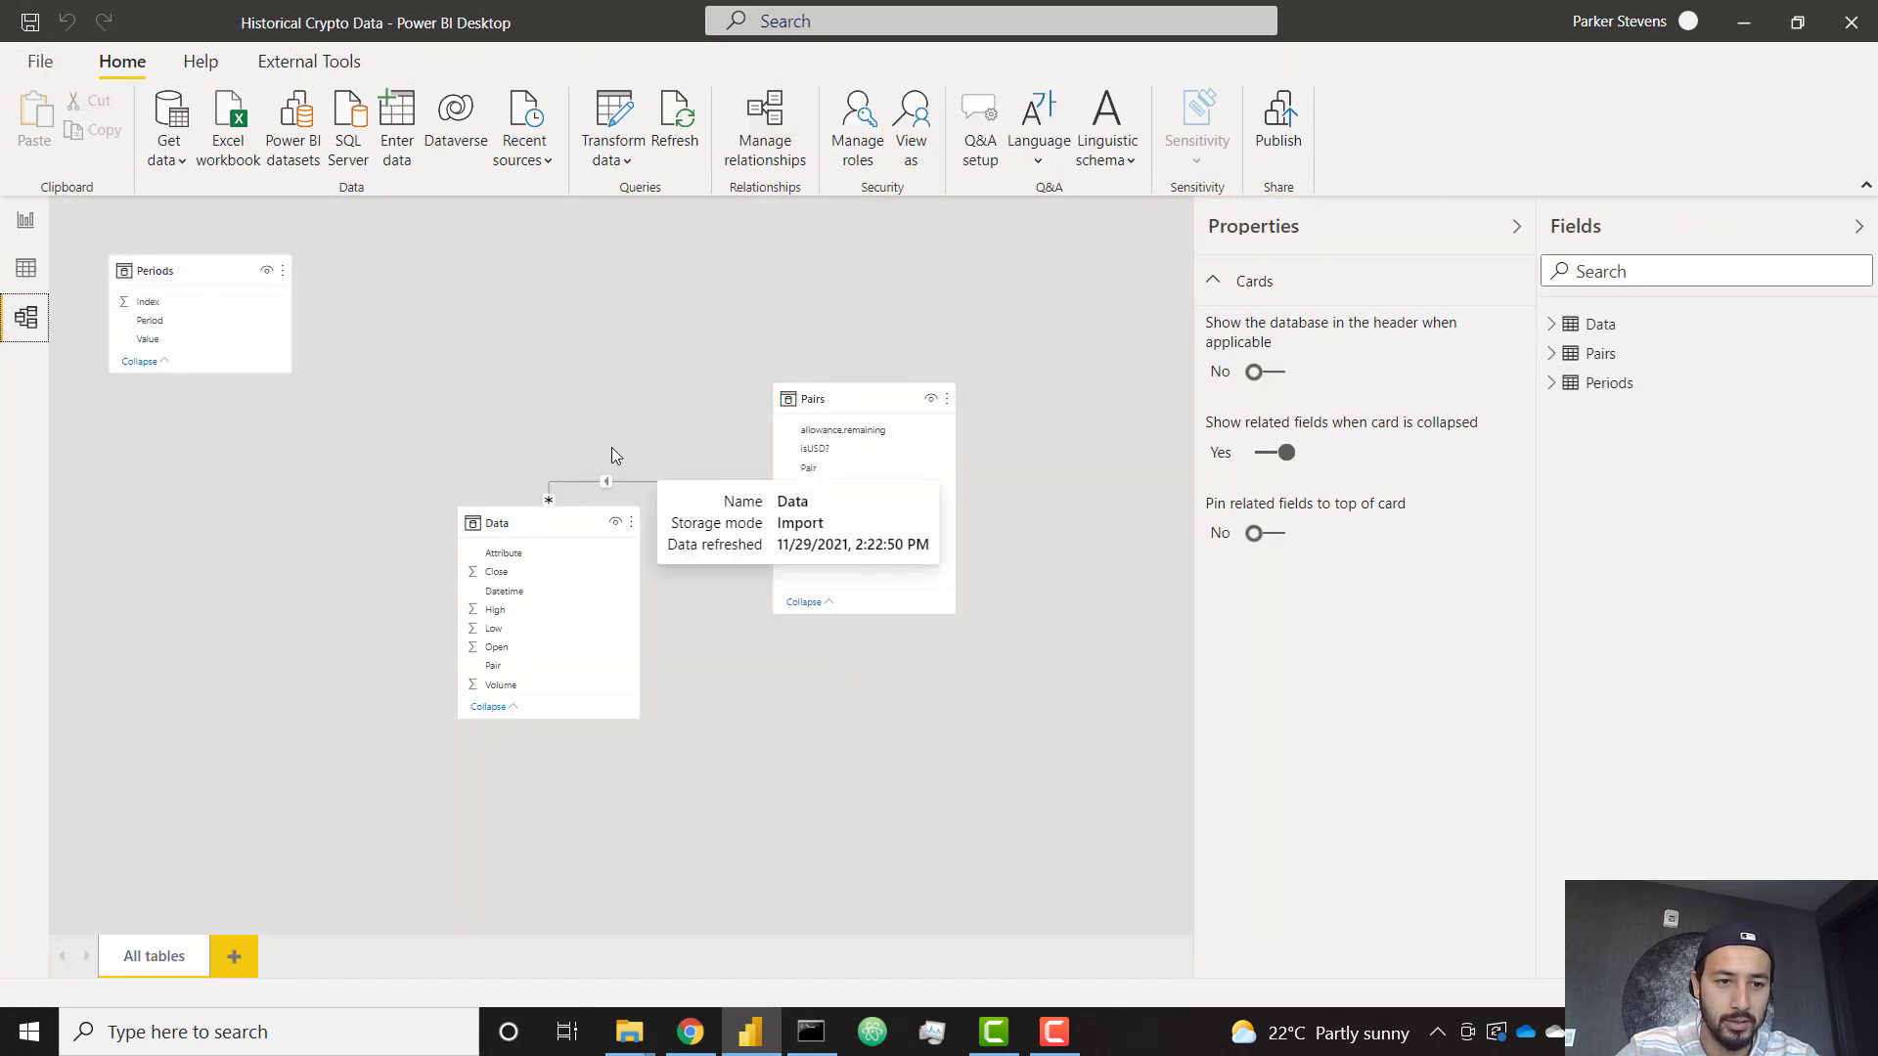
pyautogui.moveTo(214, 265); pyautogui.dragTo(267, 427)
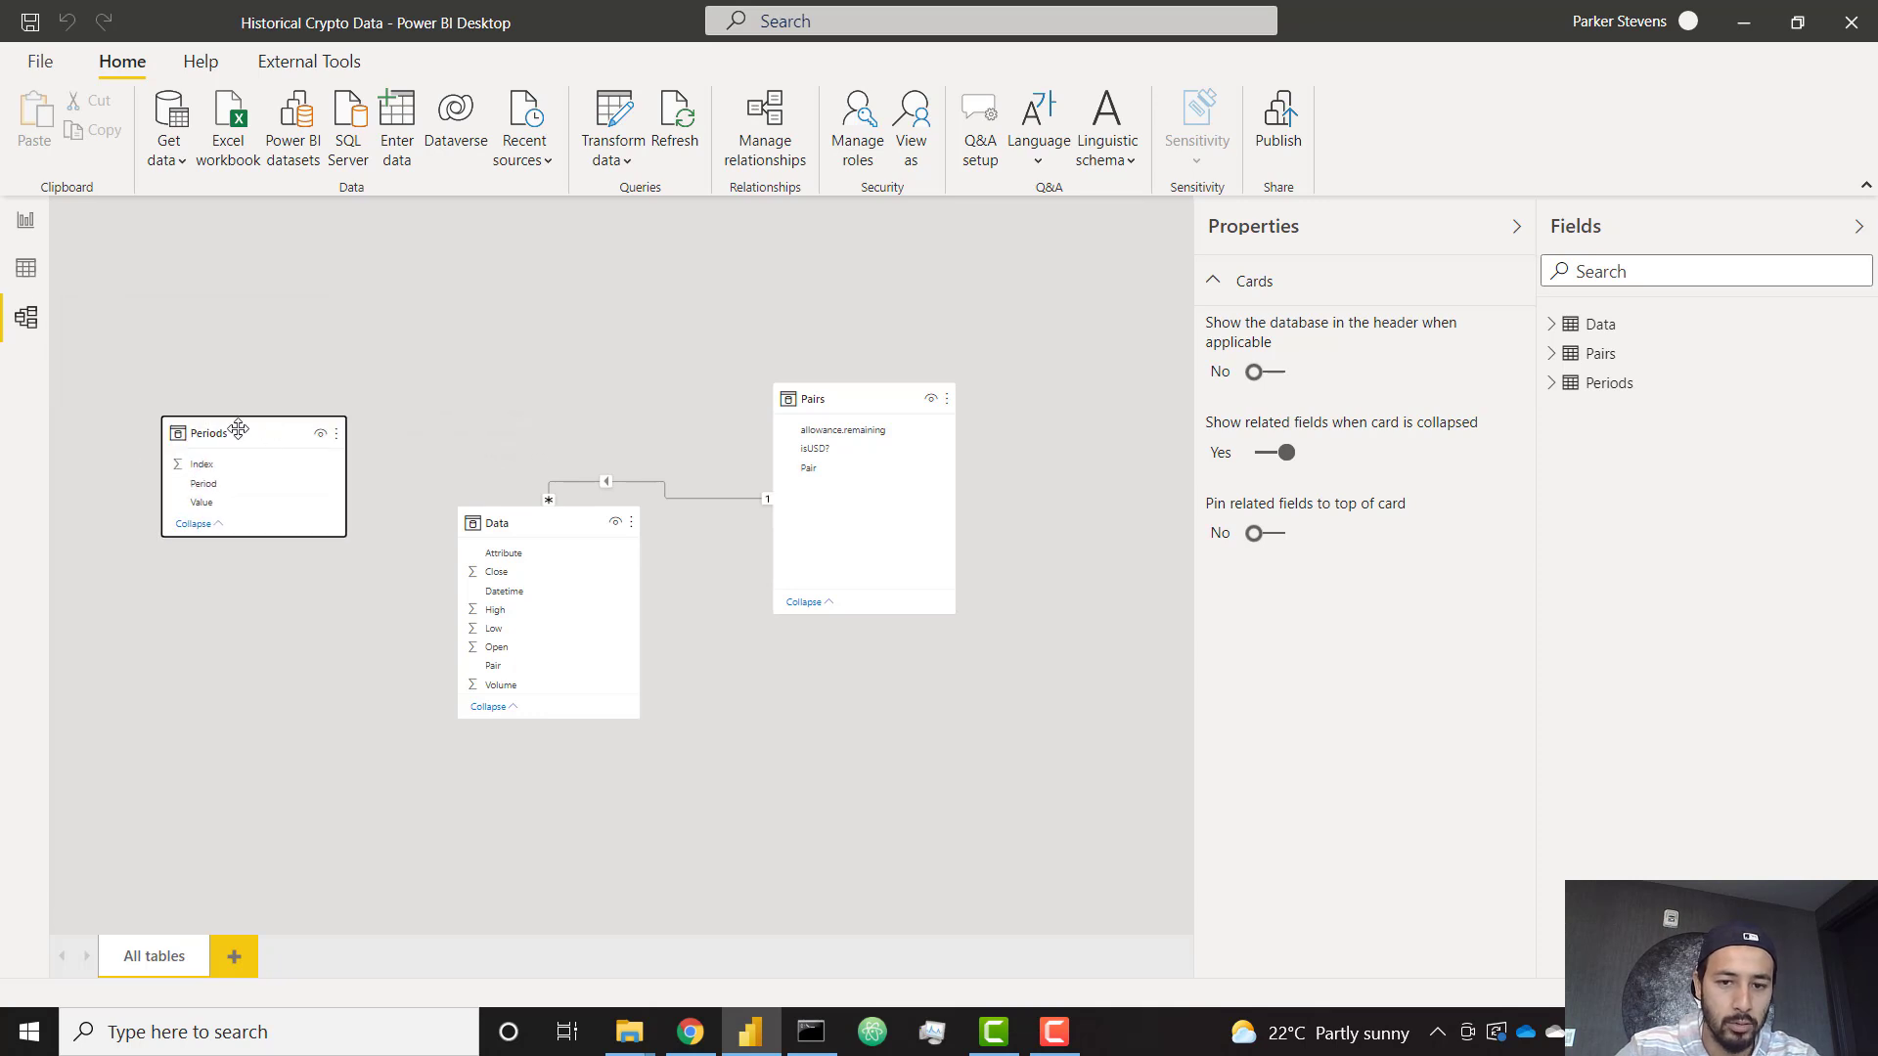
pyautogui.moveTo(498, 553); pyautogui.dragTo(237, 509)
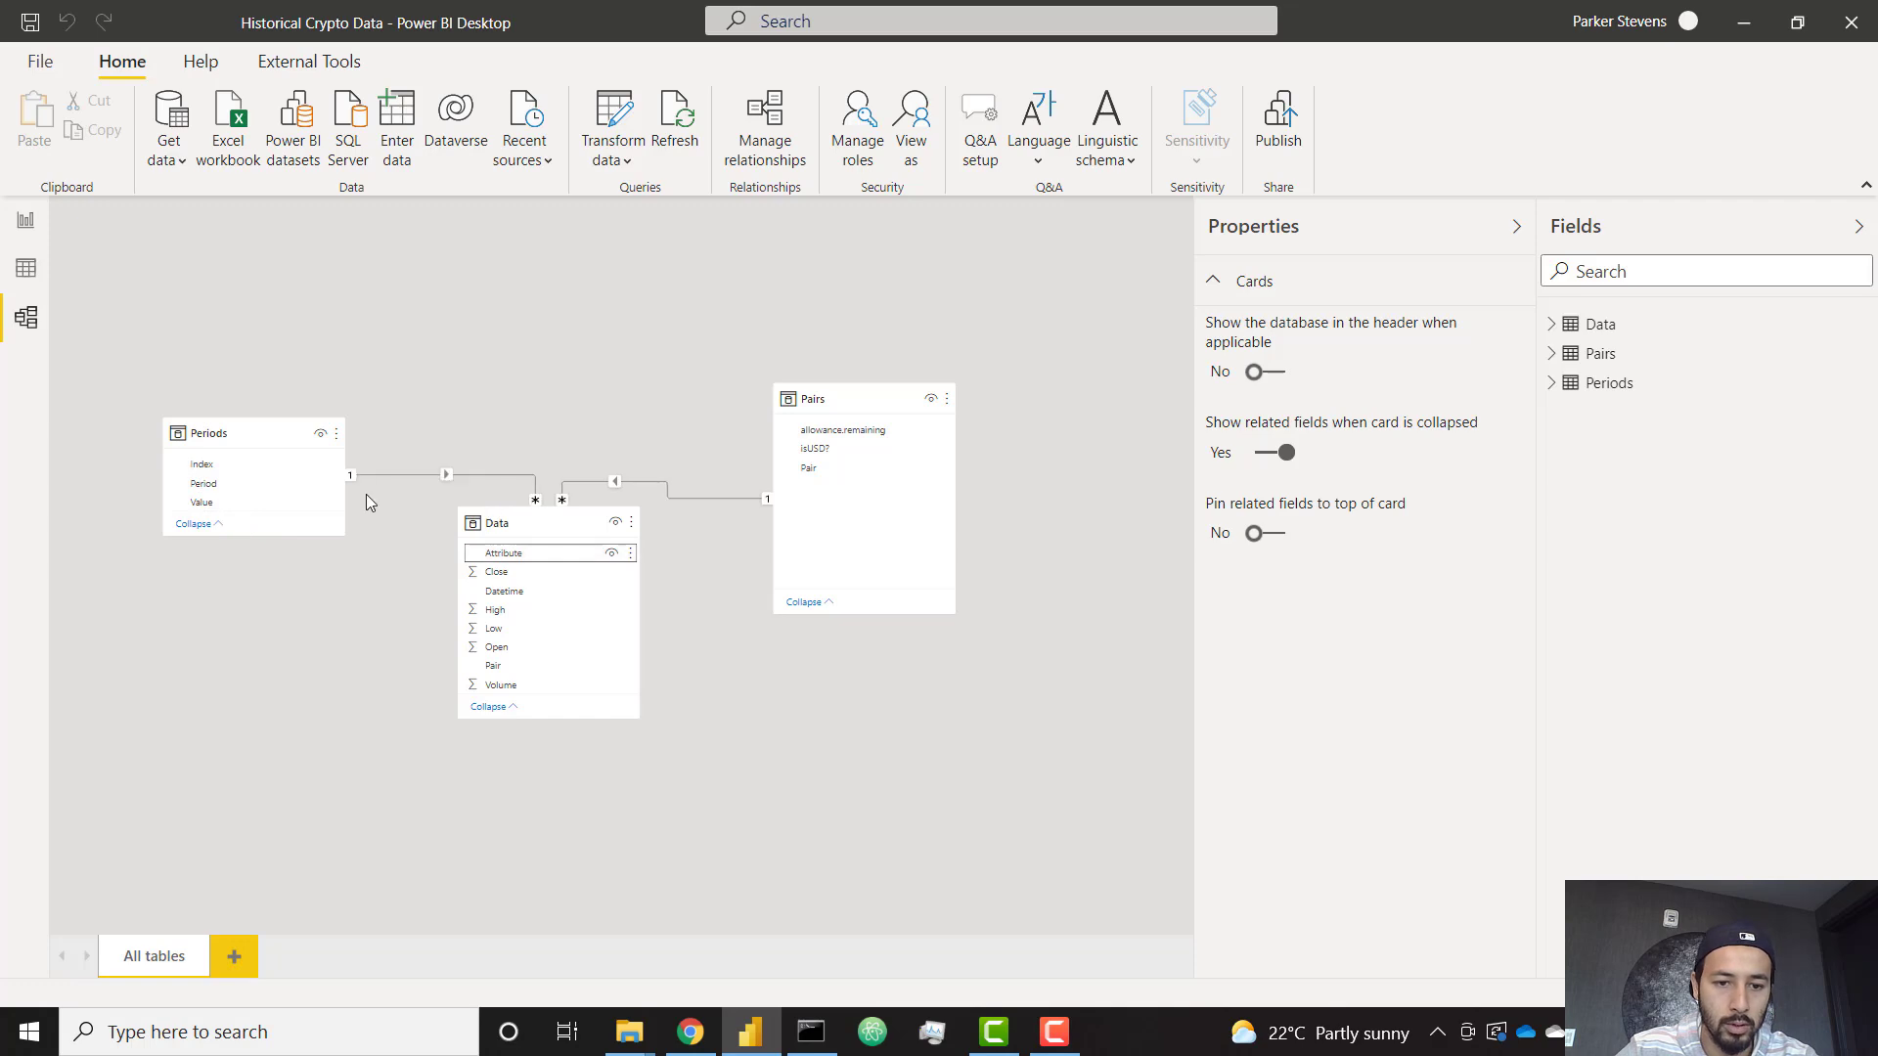
# Step: Set the report's Period slicer to 1d and save the report
pyautogui.click(25, 220)
pyautogui.click(170, 546)
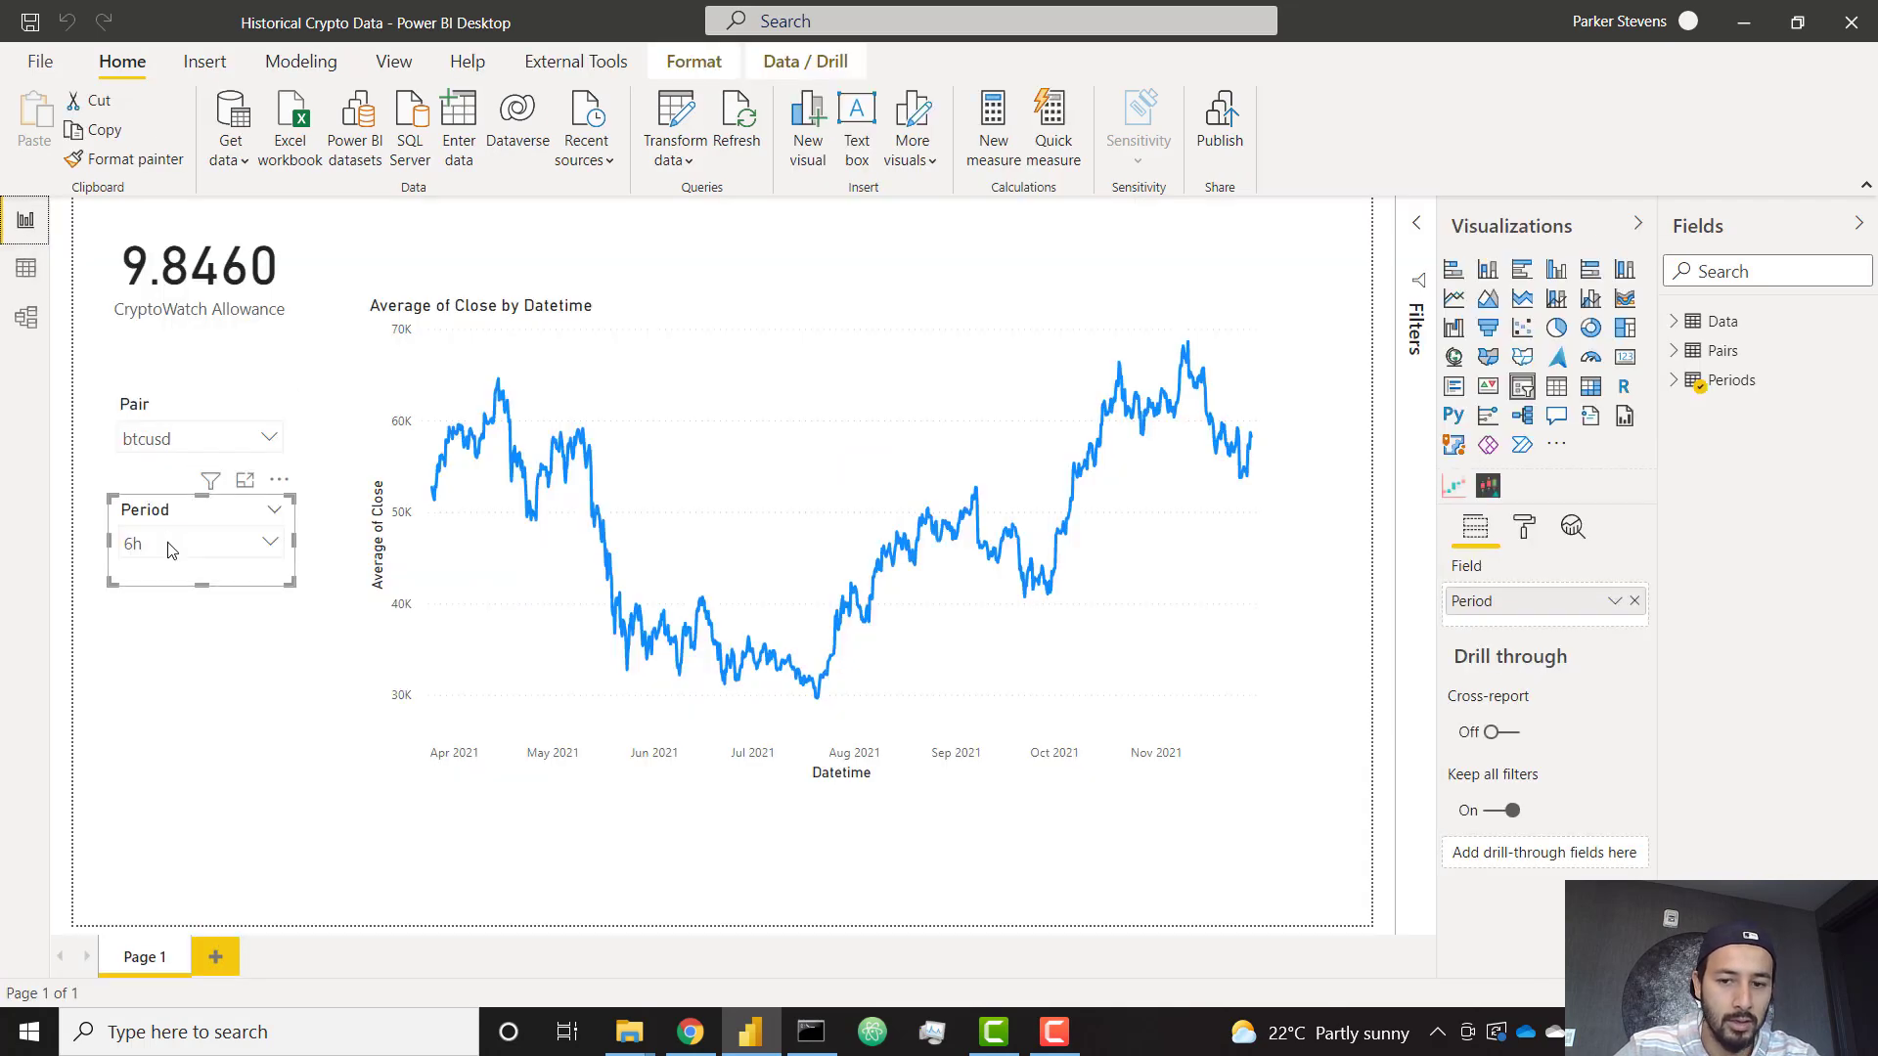
pyautogui.click(157, 377)
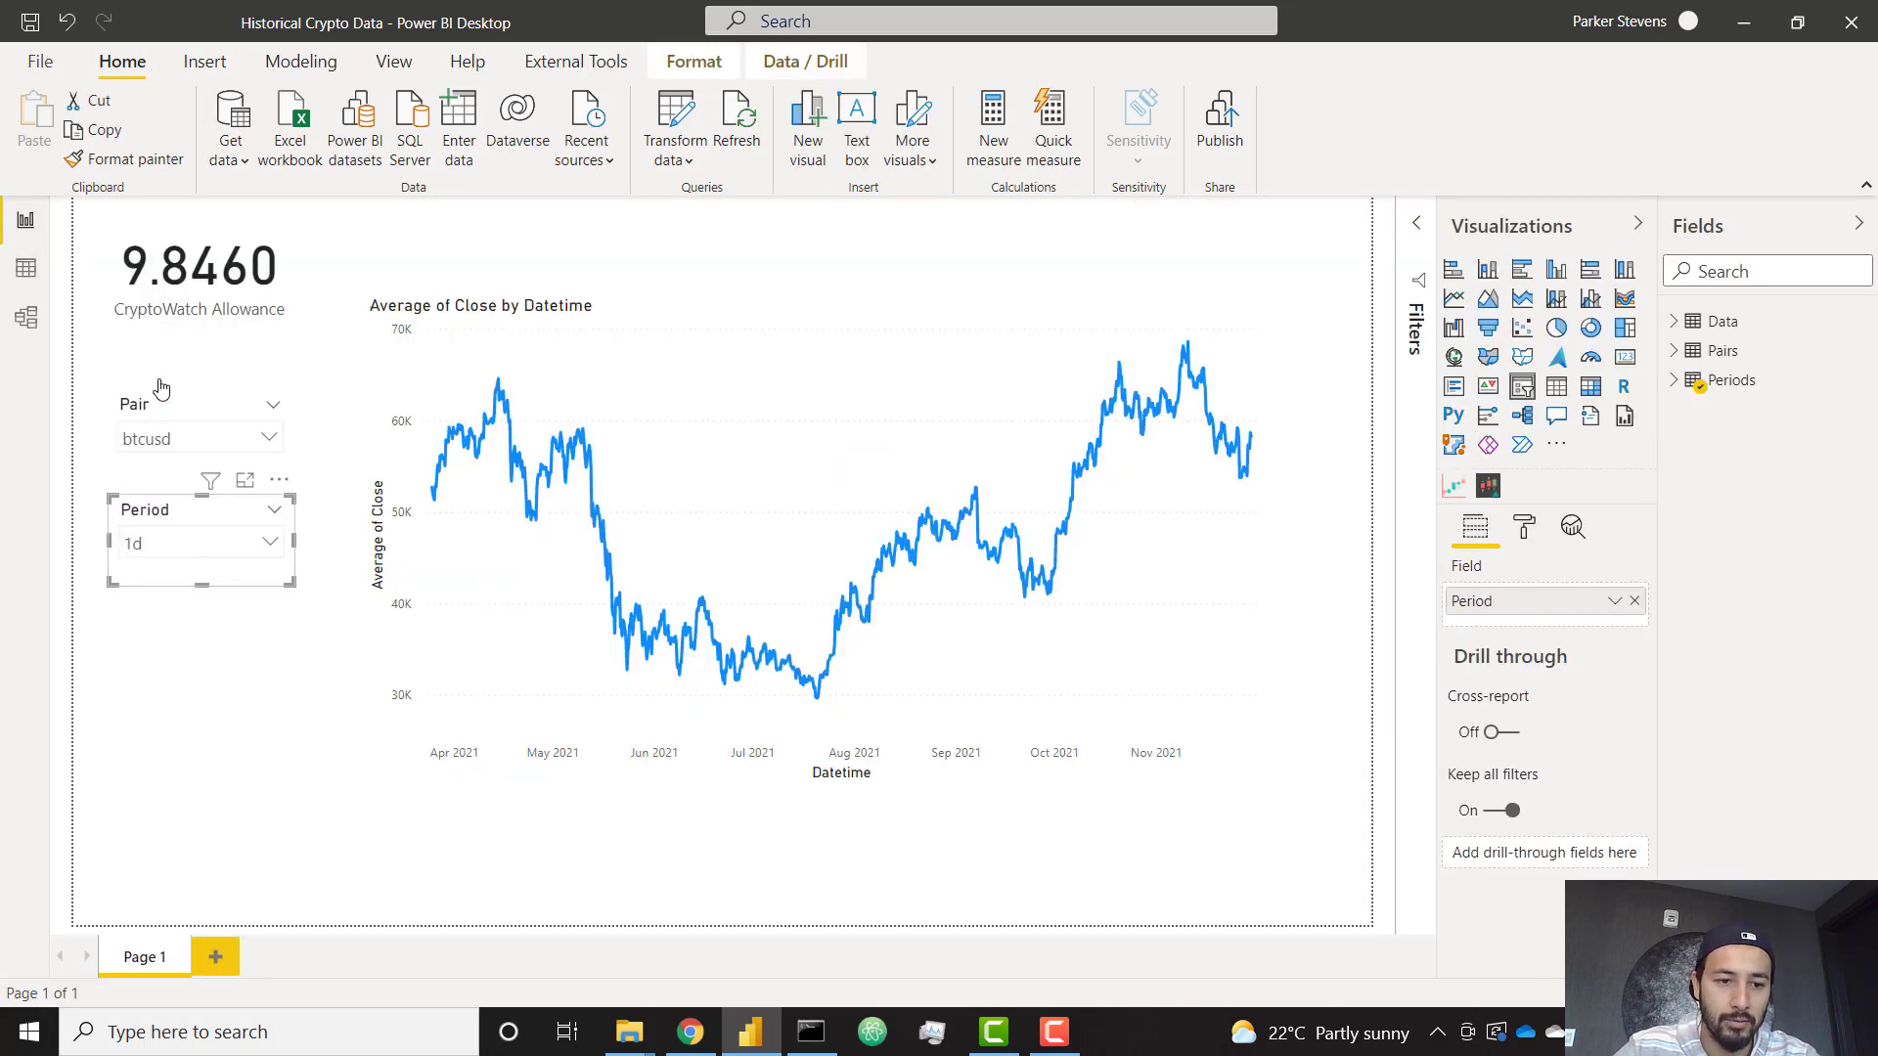
pyautogui.click(285, 772)
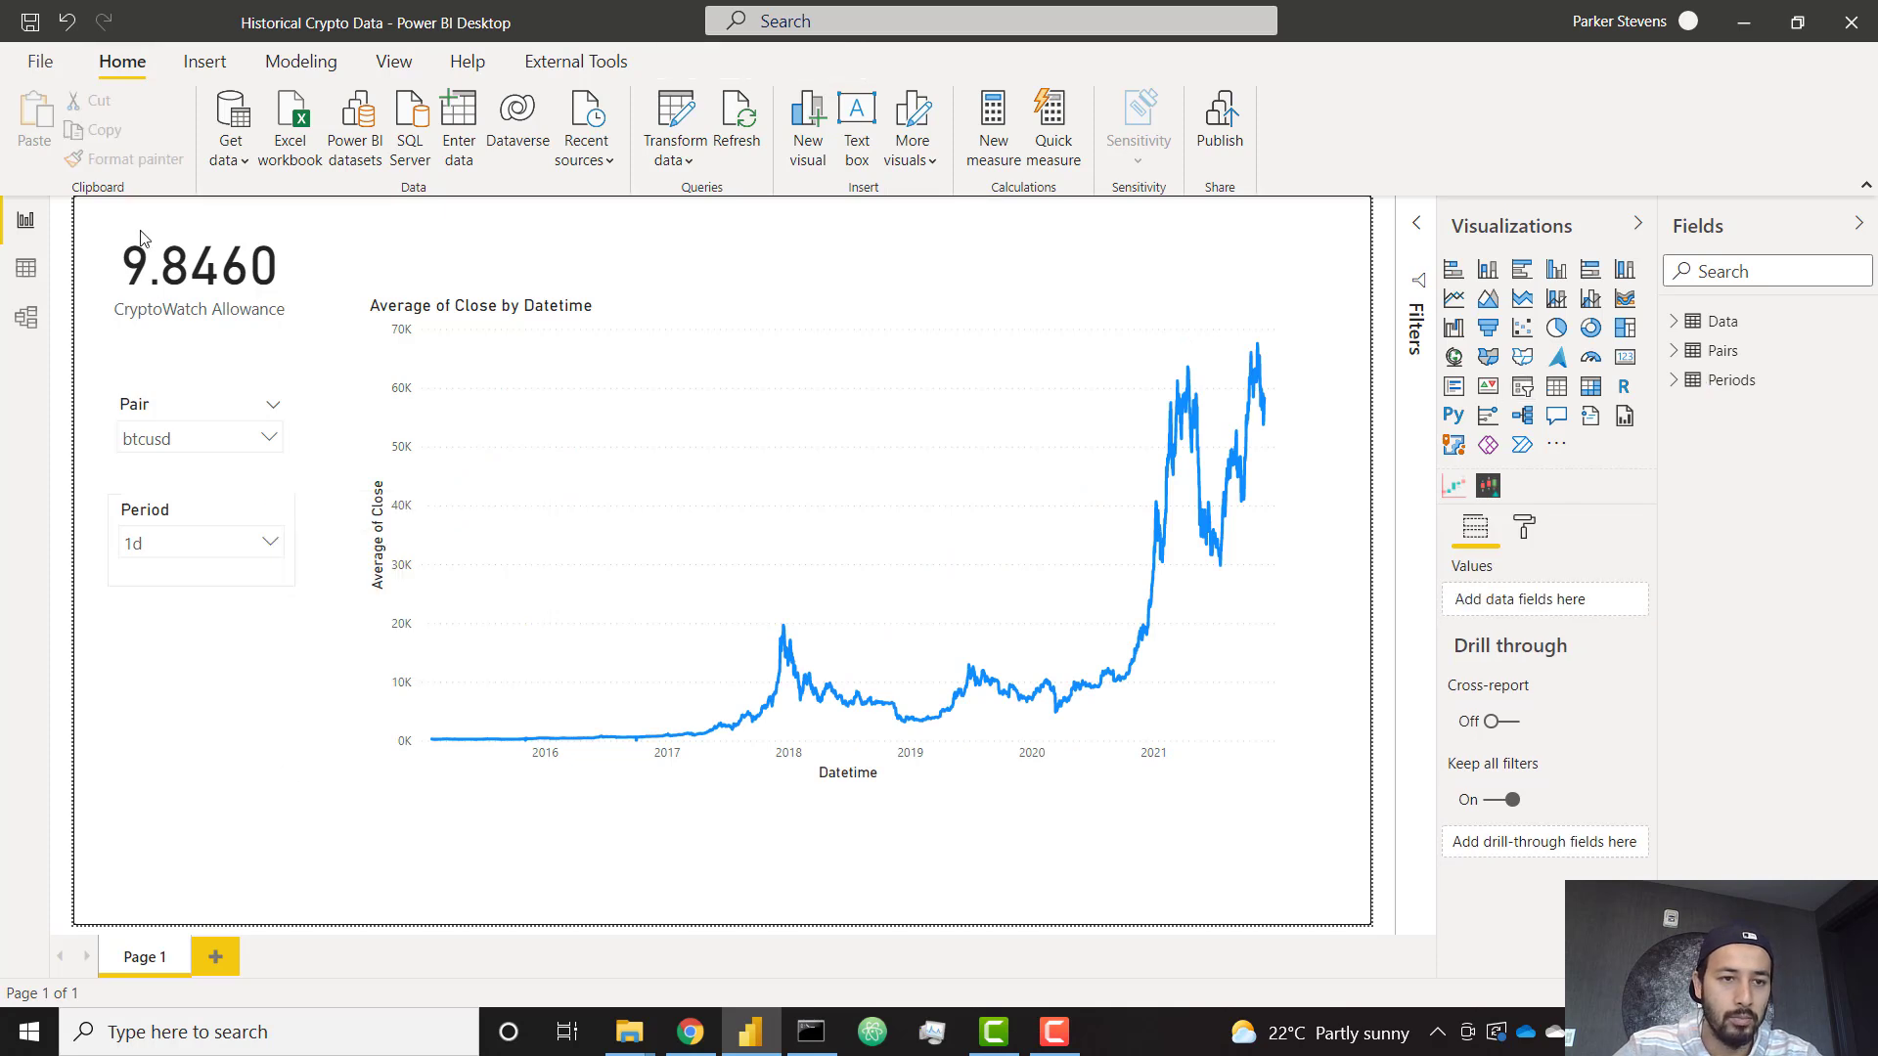
pyautogui.click(29, 22)
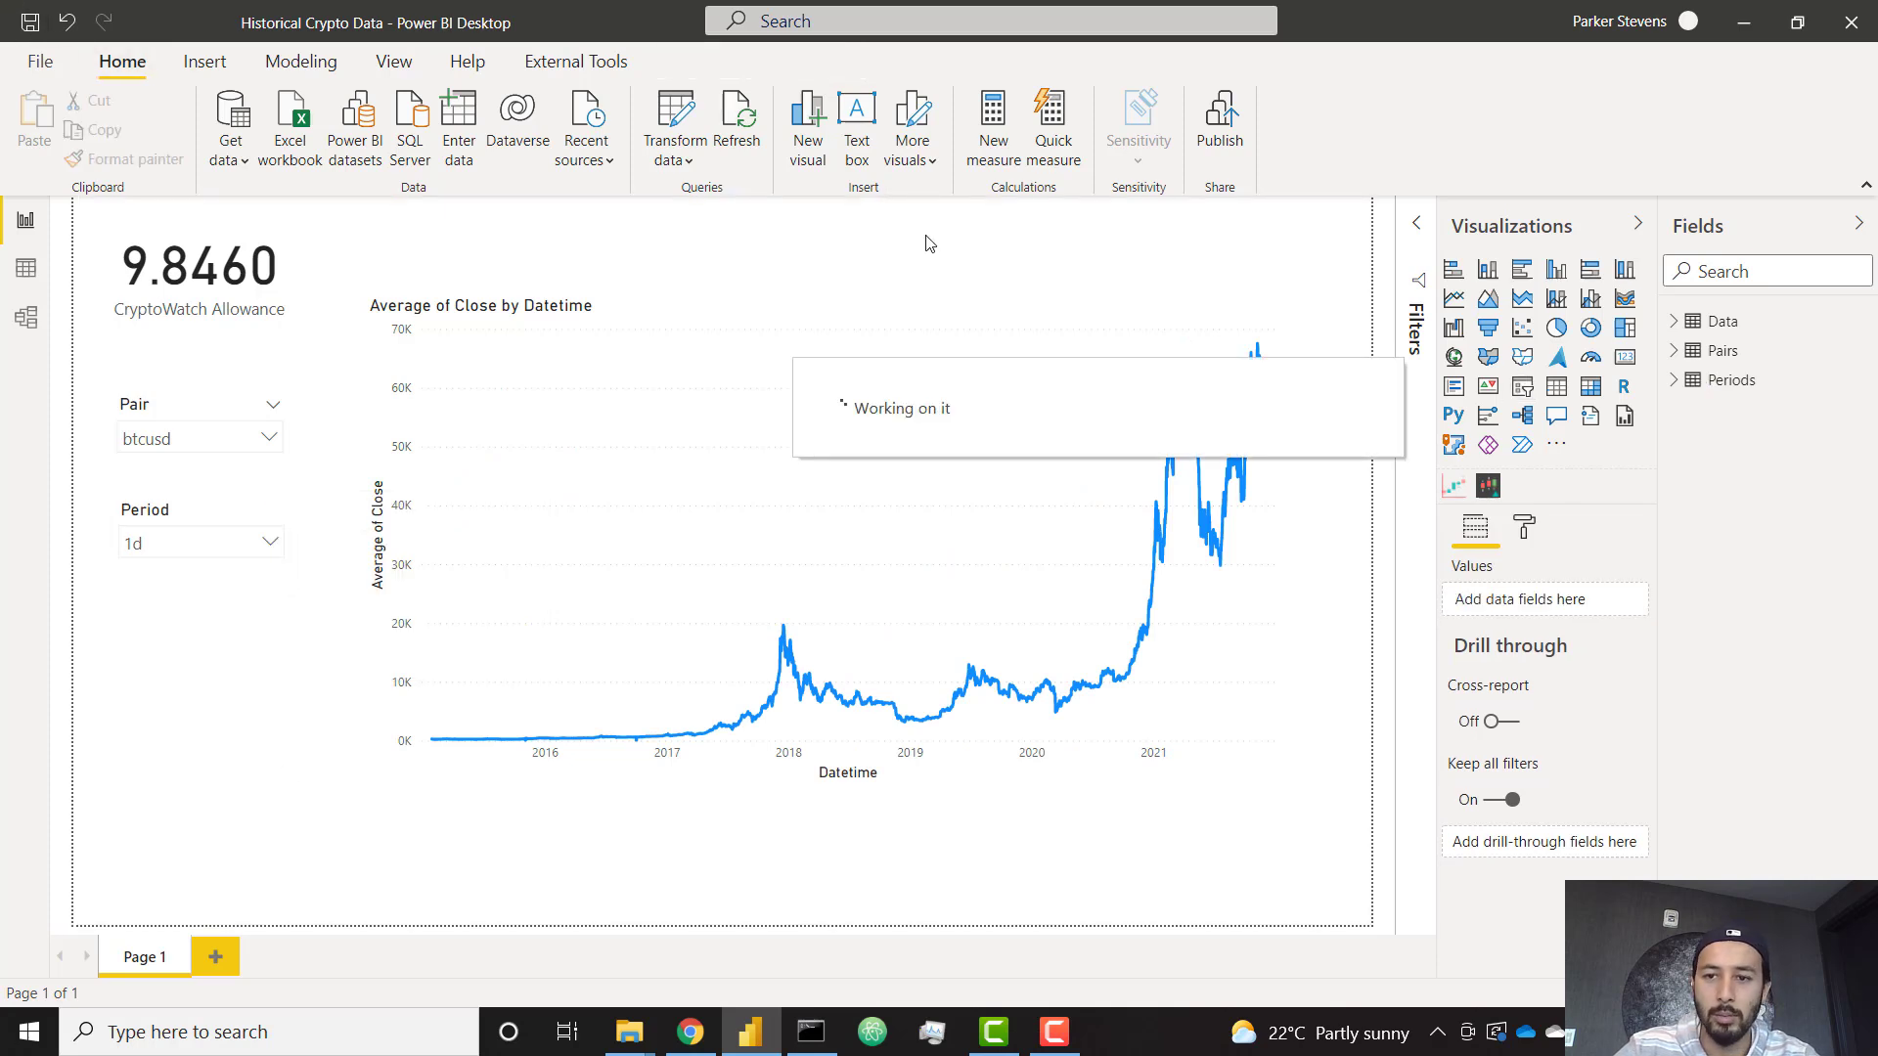
# Step: Publish the report, then refresh the Historical Crypto Data dataset now in the Power BI service
pyautogui.click(1221, 118)
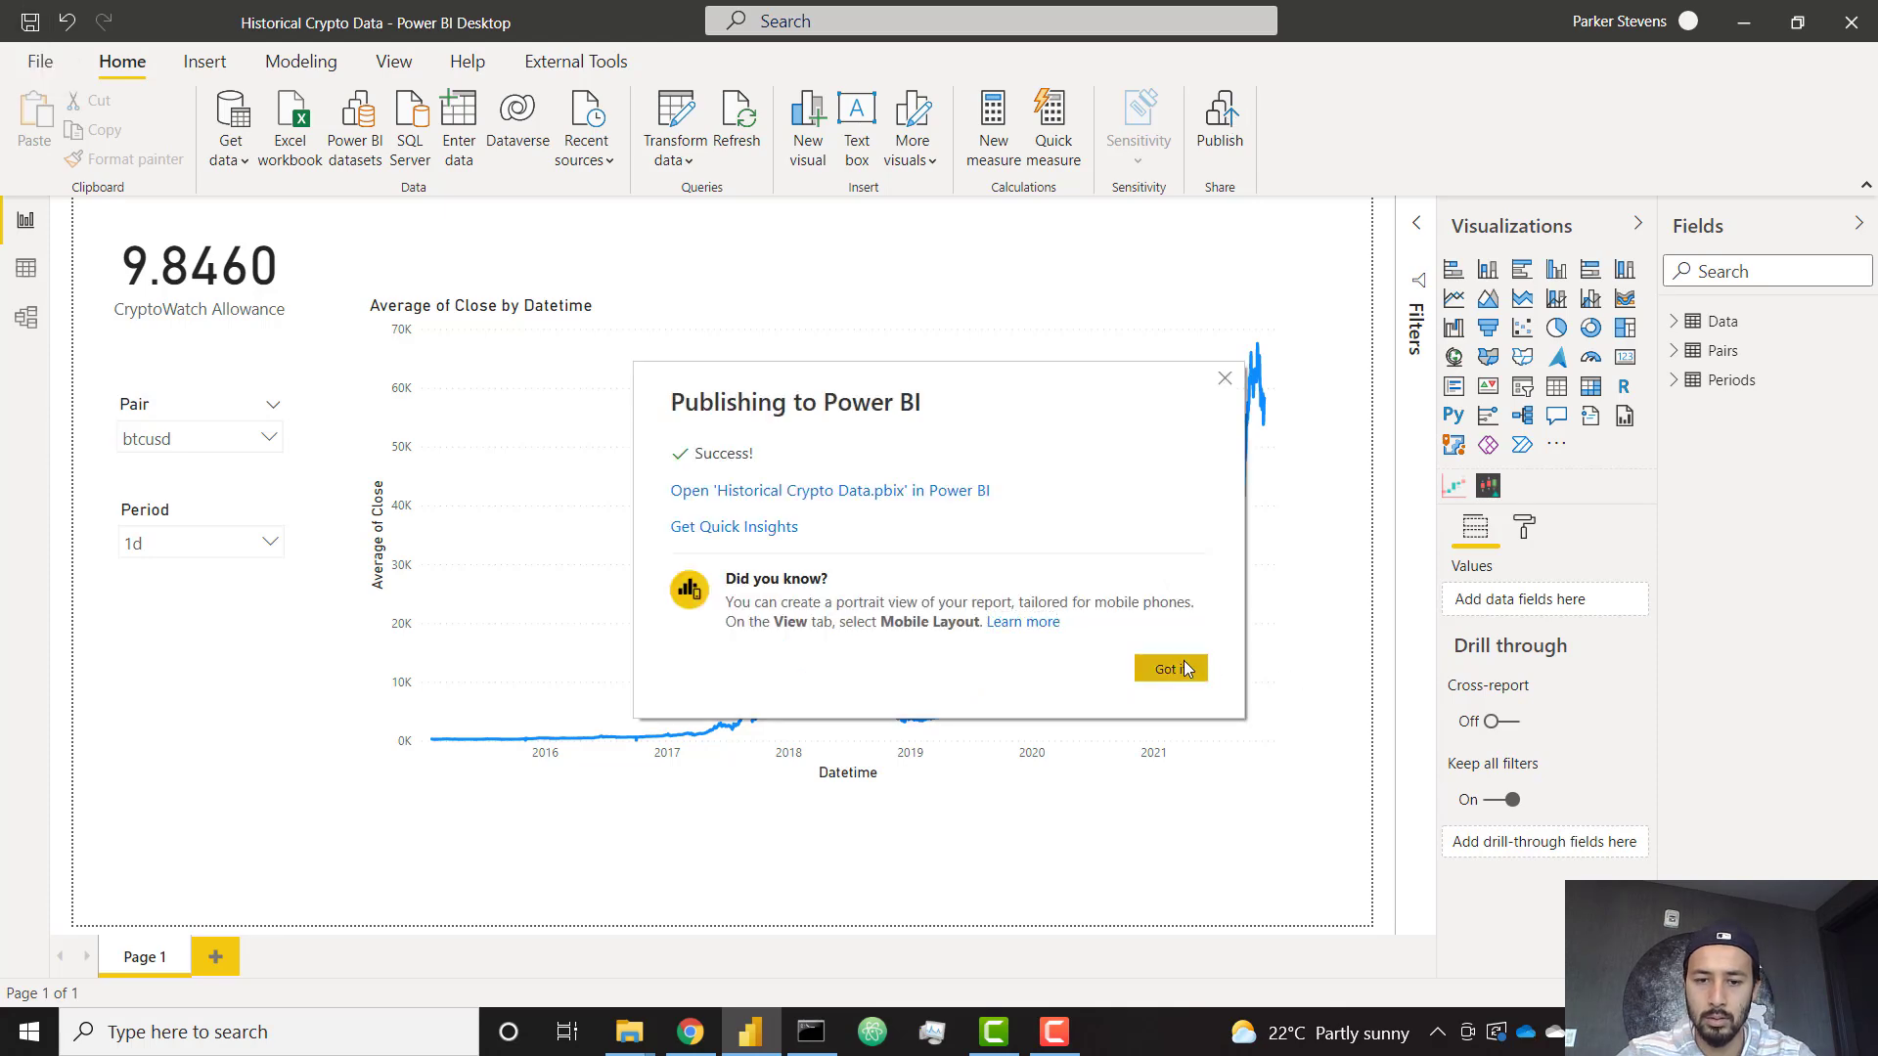
pyautogui.click(1186, 668)
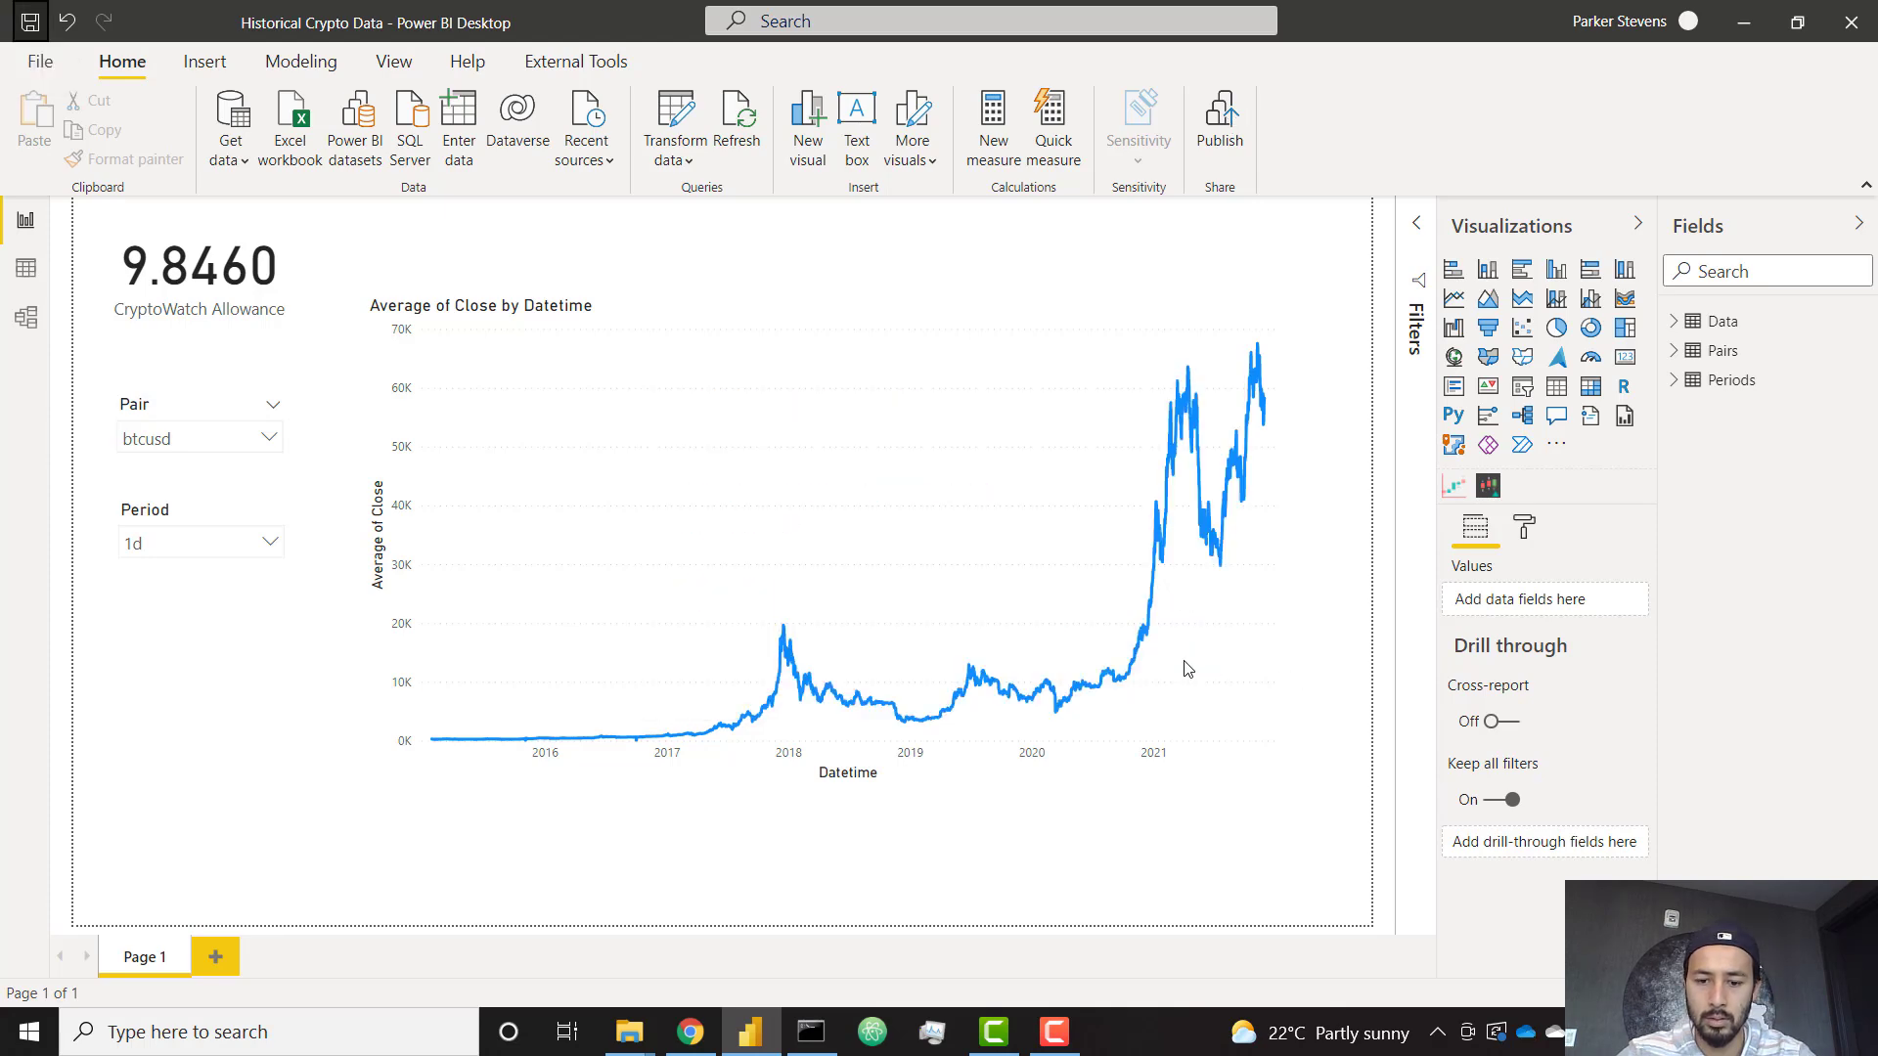
pyautogui.click(691, 1032)
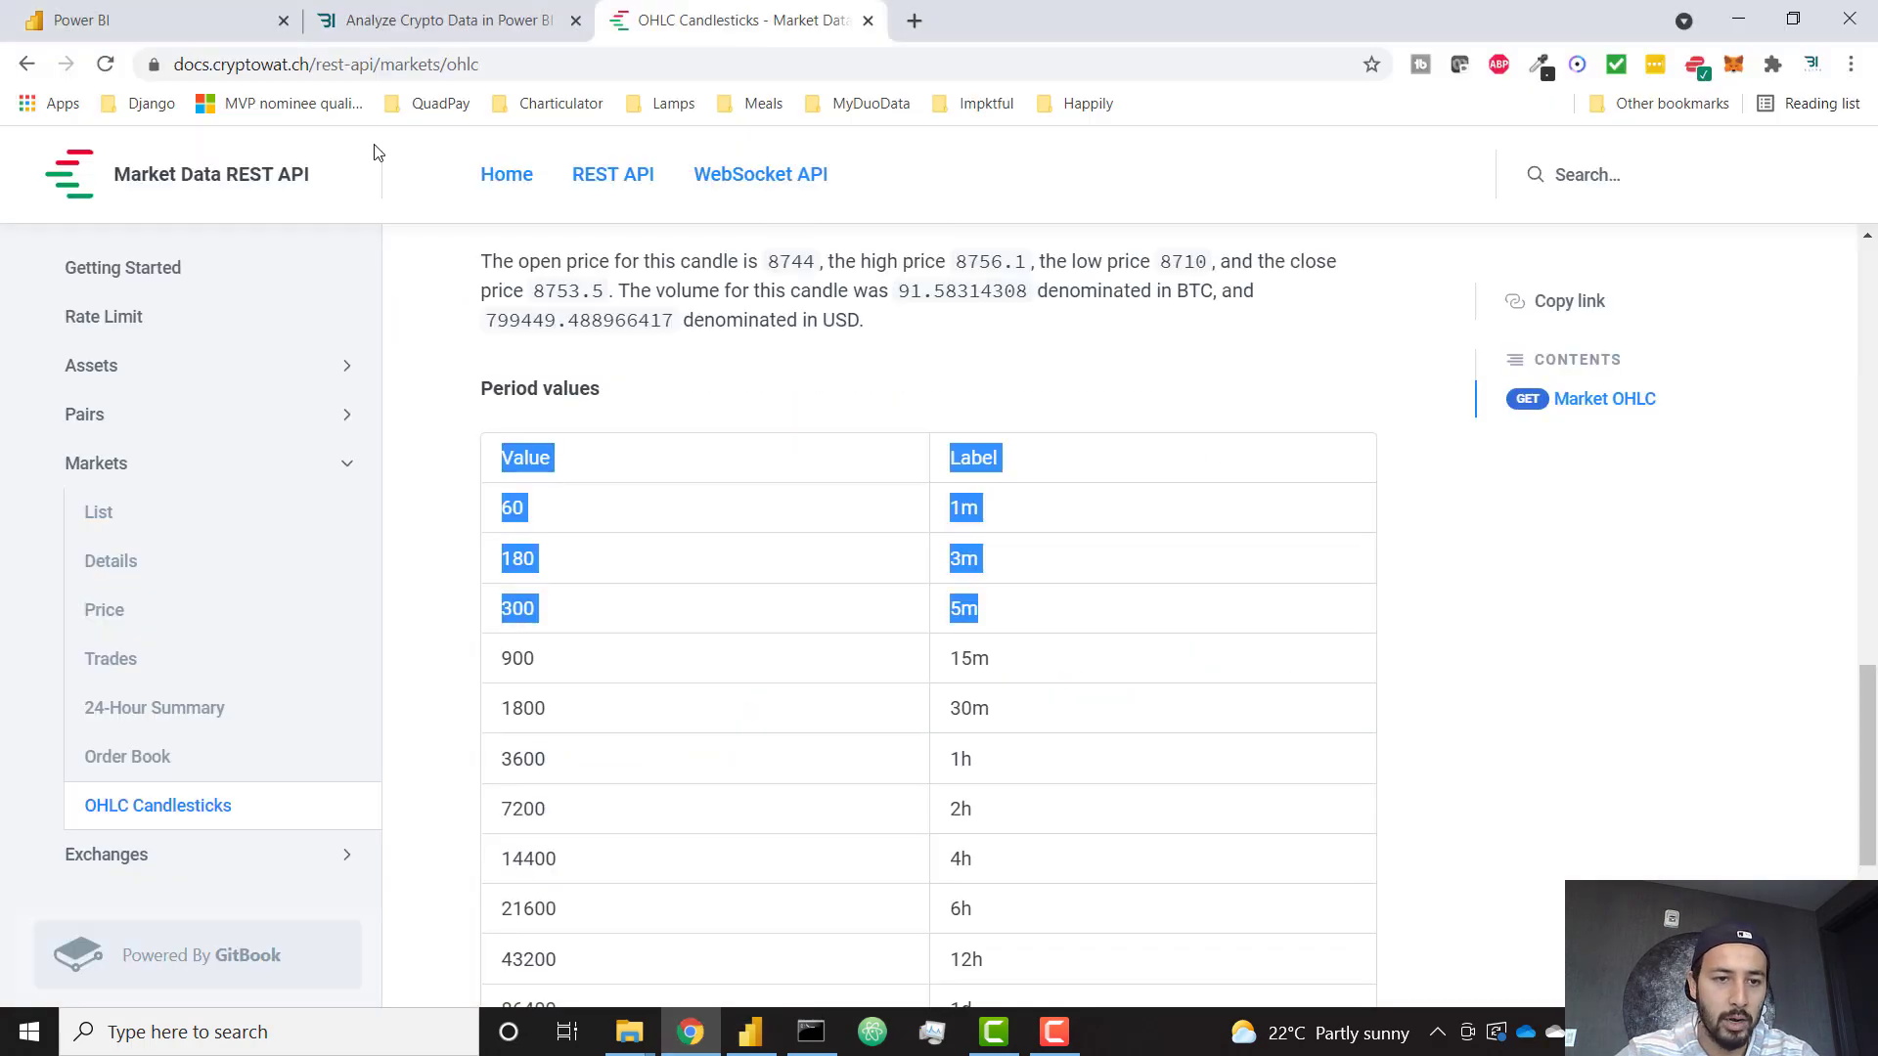
pyautogui.click(225, 17)
pyautogui.click(107, 65)
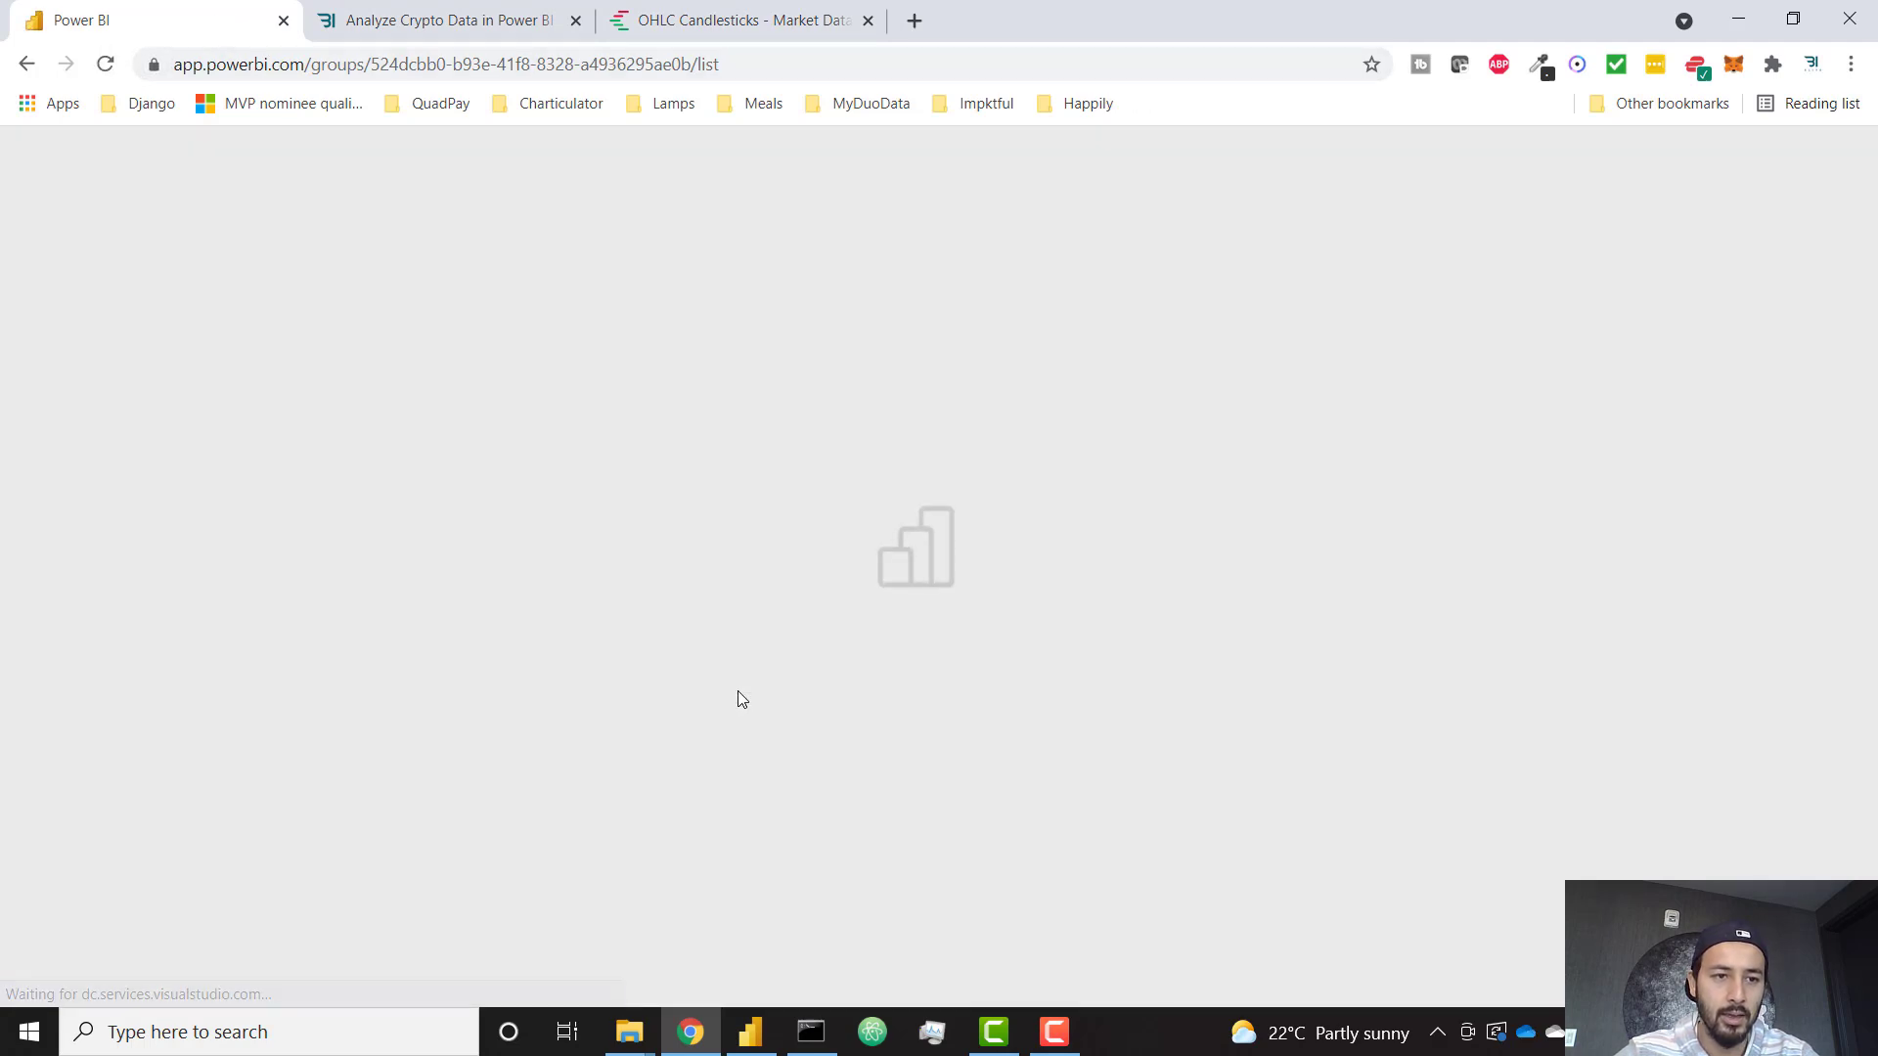
pyautogui.scroll(-7, 738, 699)
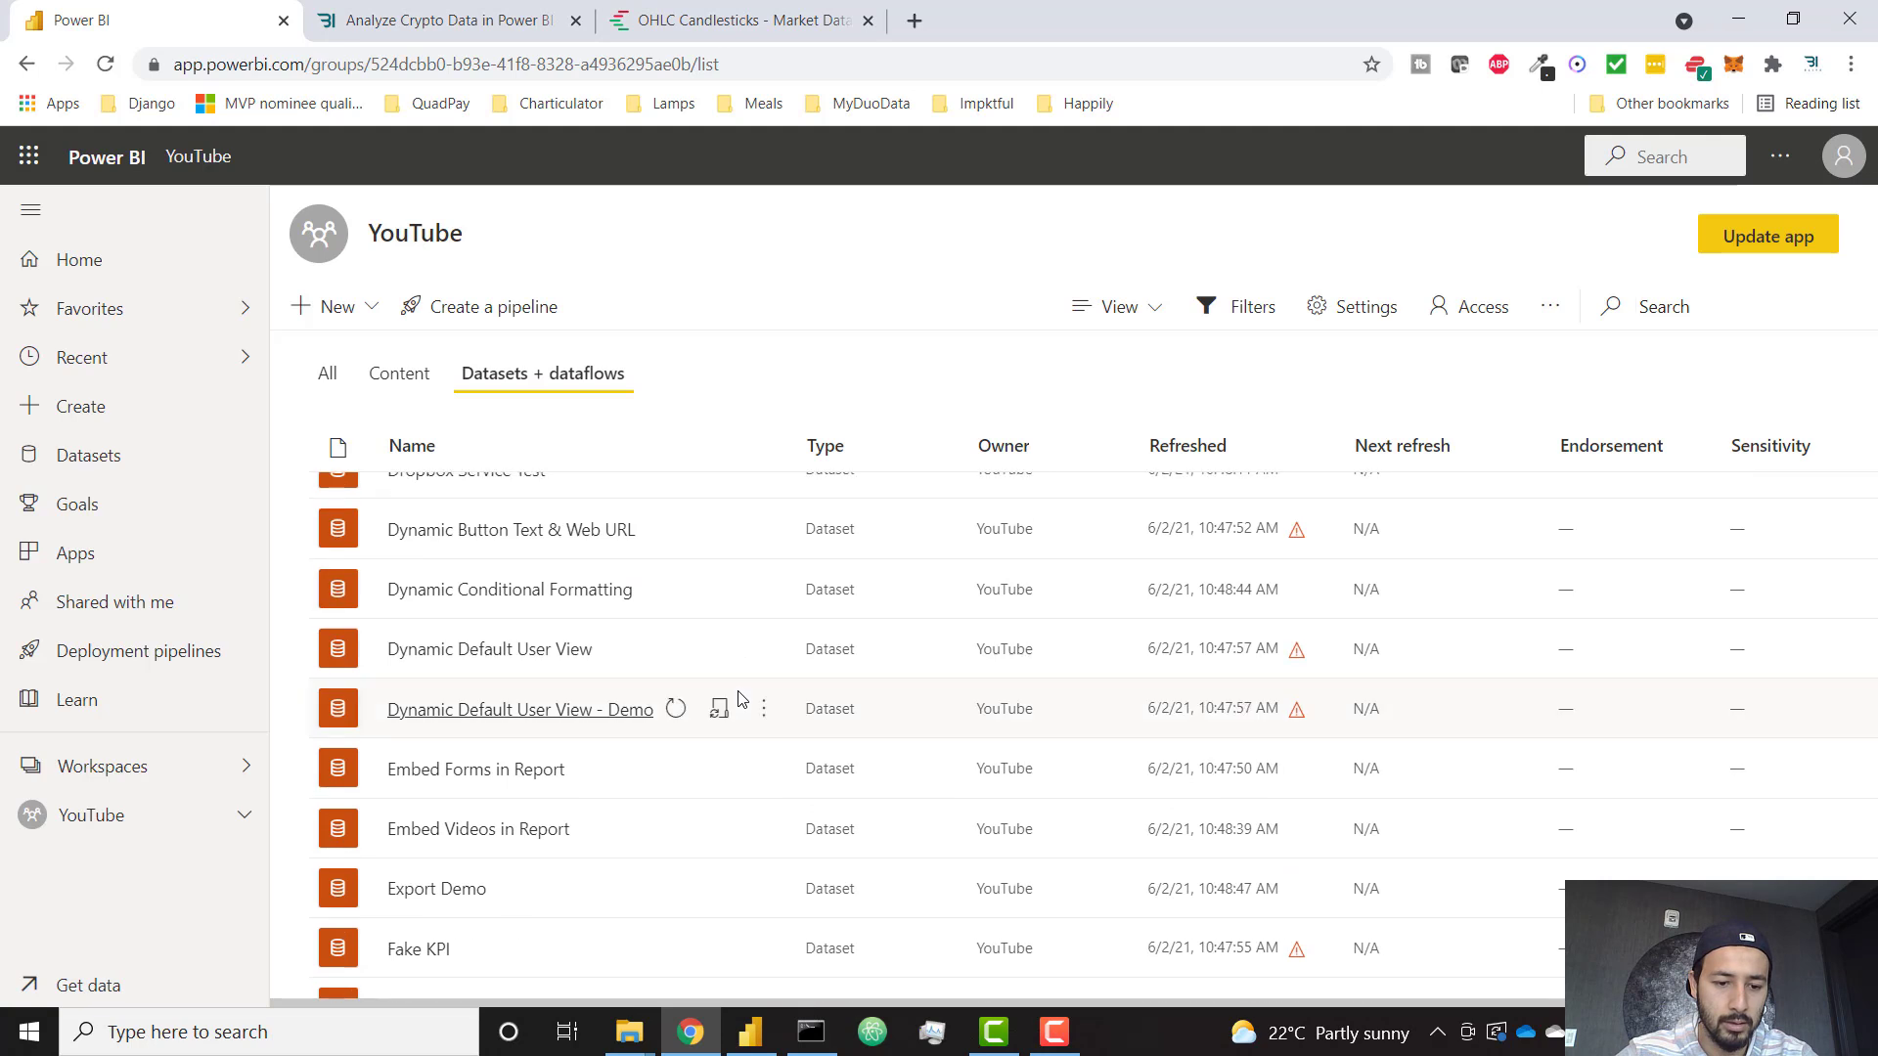
pyautogui.click(766, 590)
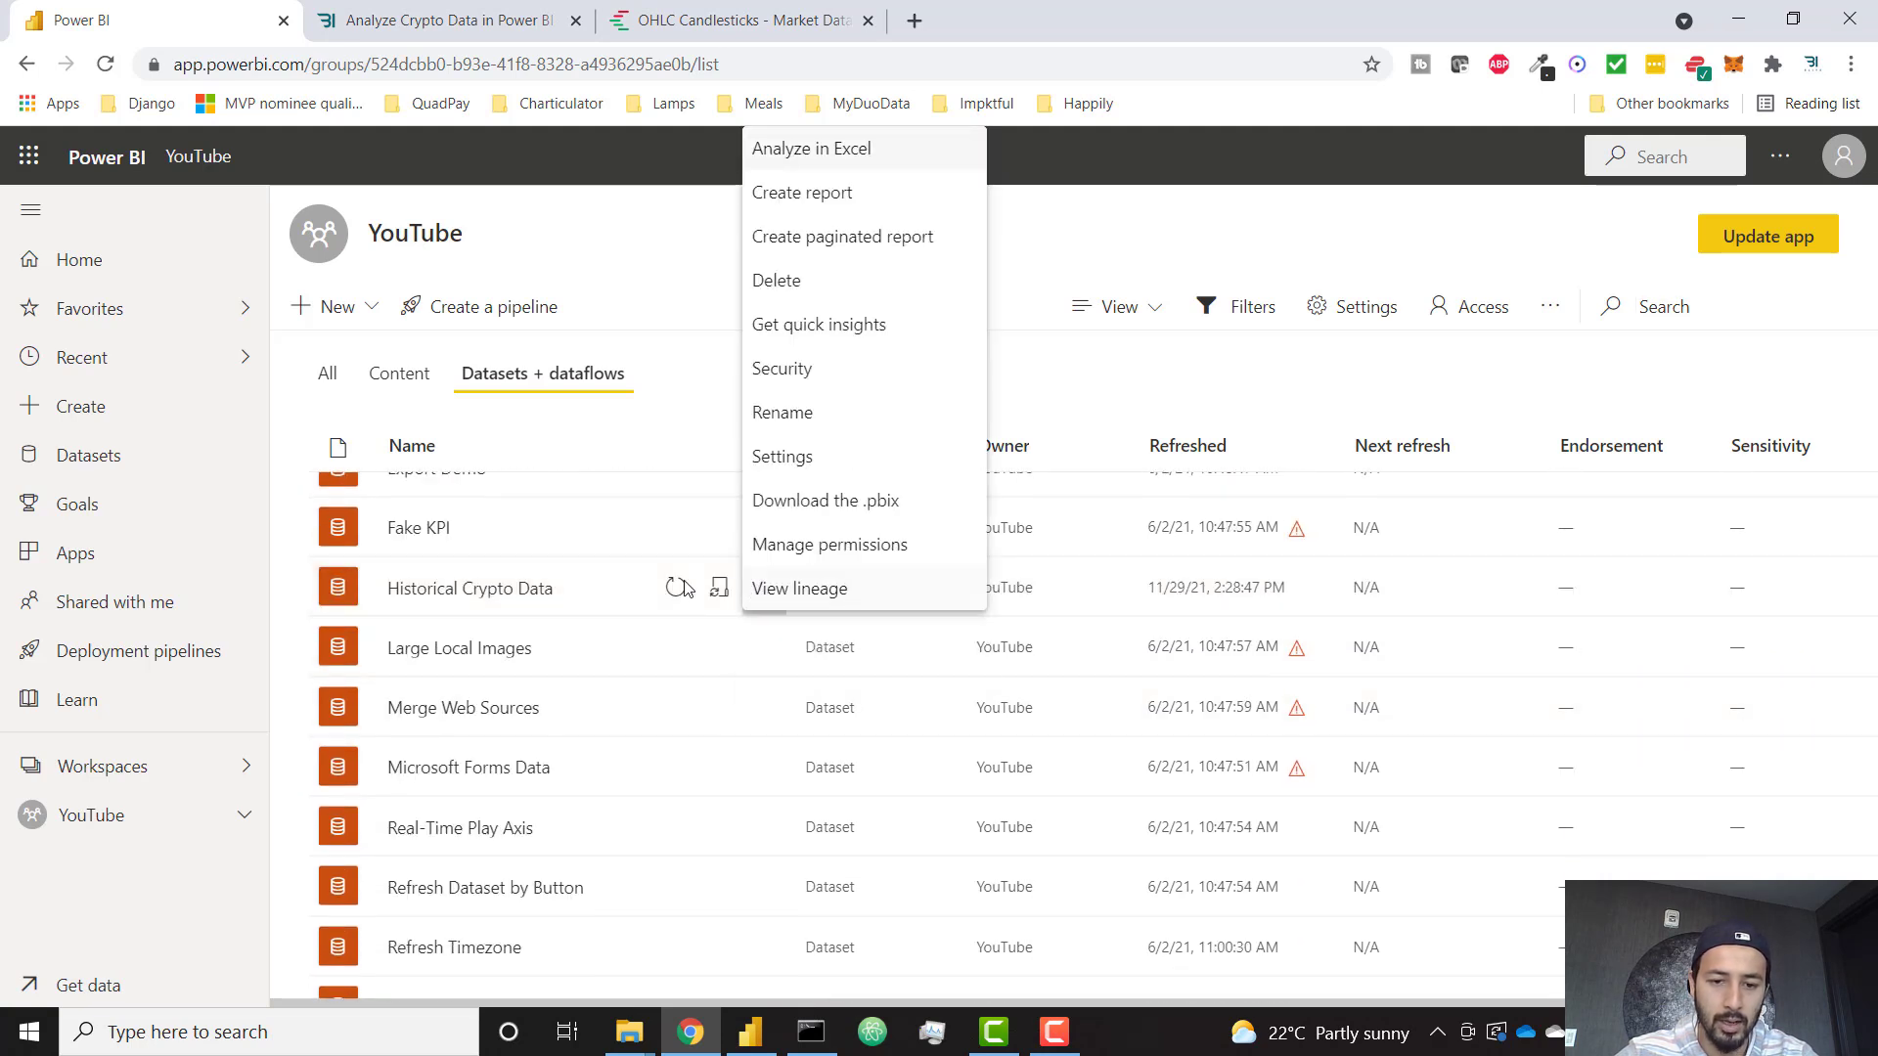
pyautogui.click(676, 586)
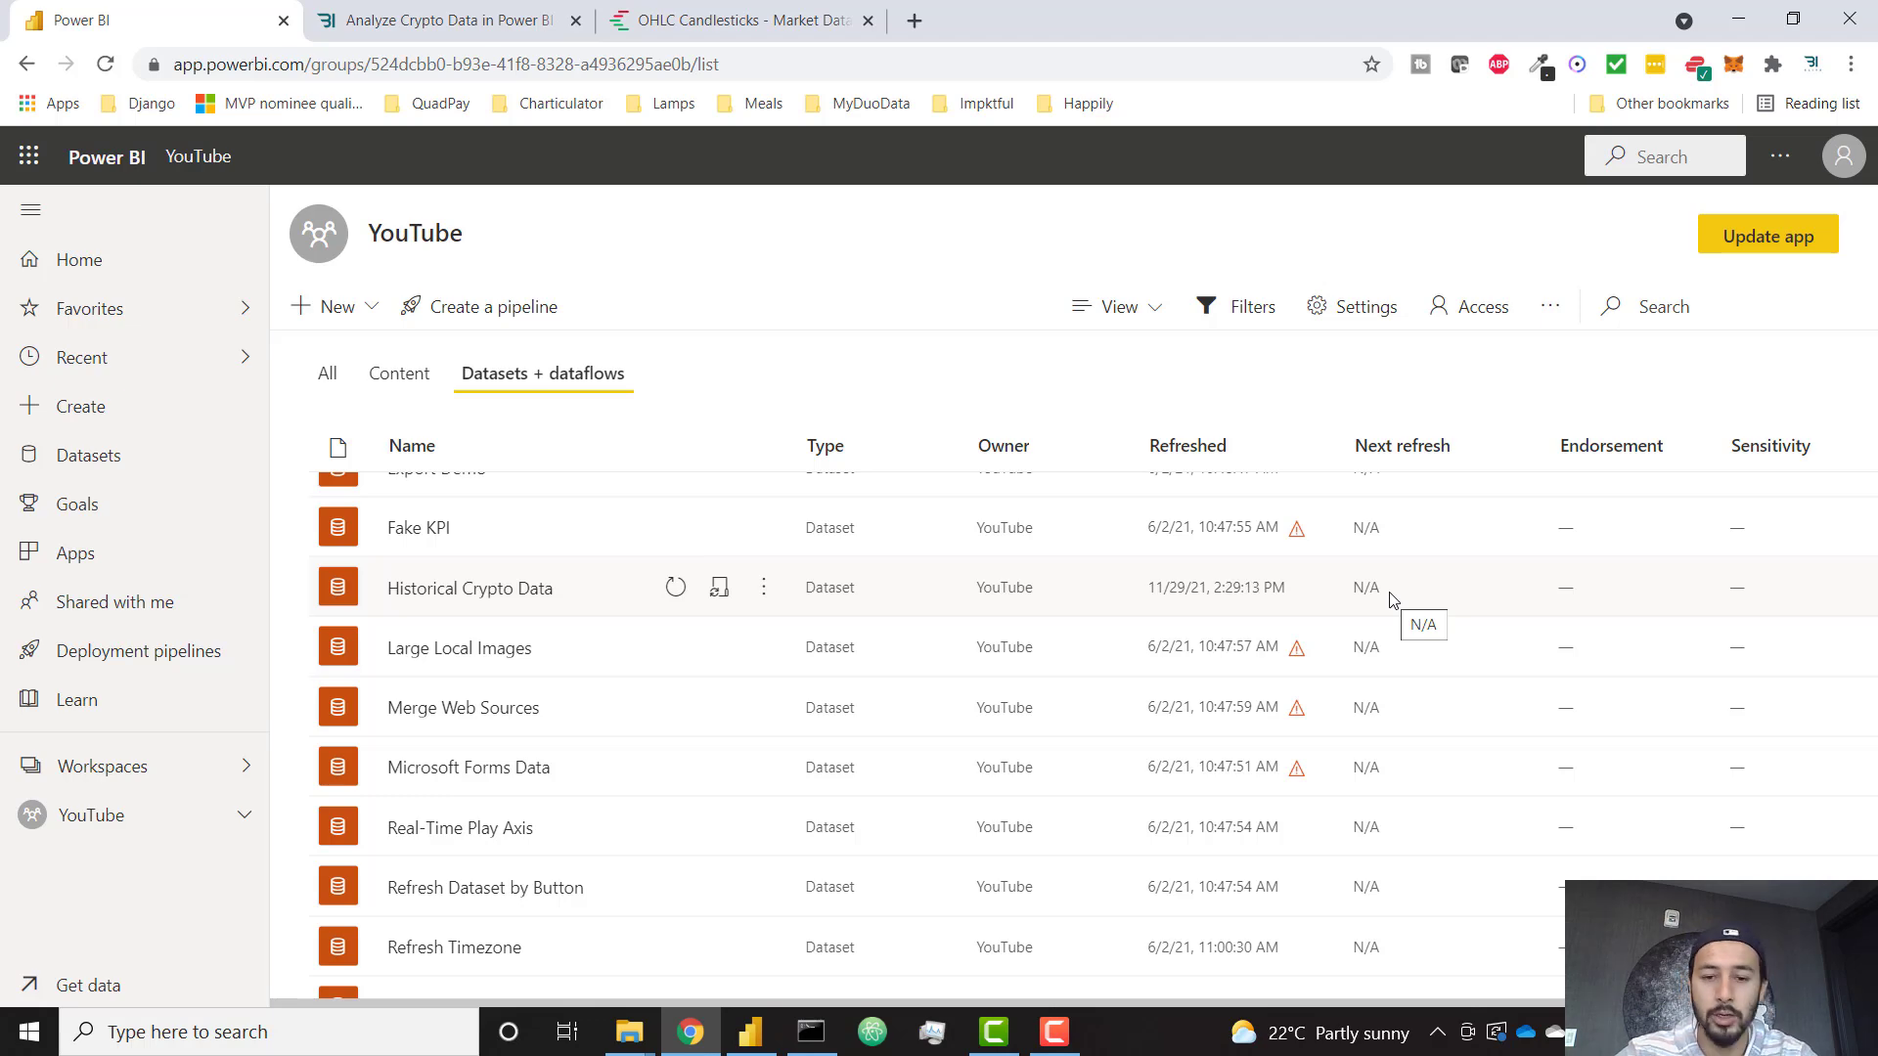
pyautogui.click(749, 1039)
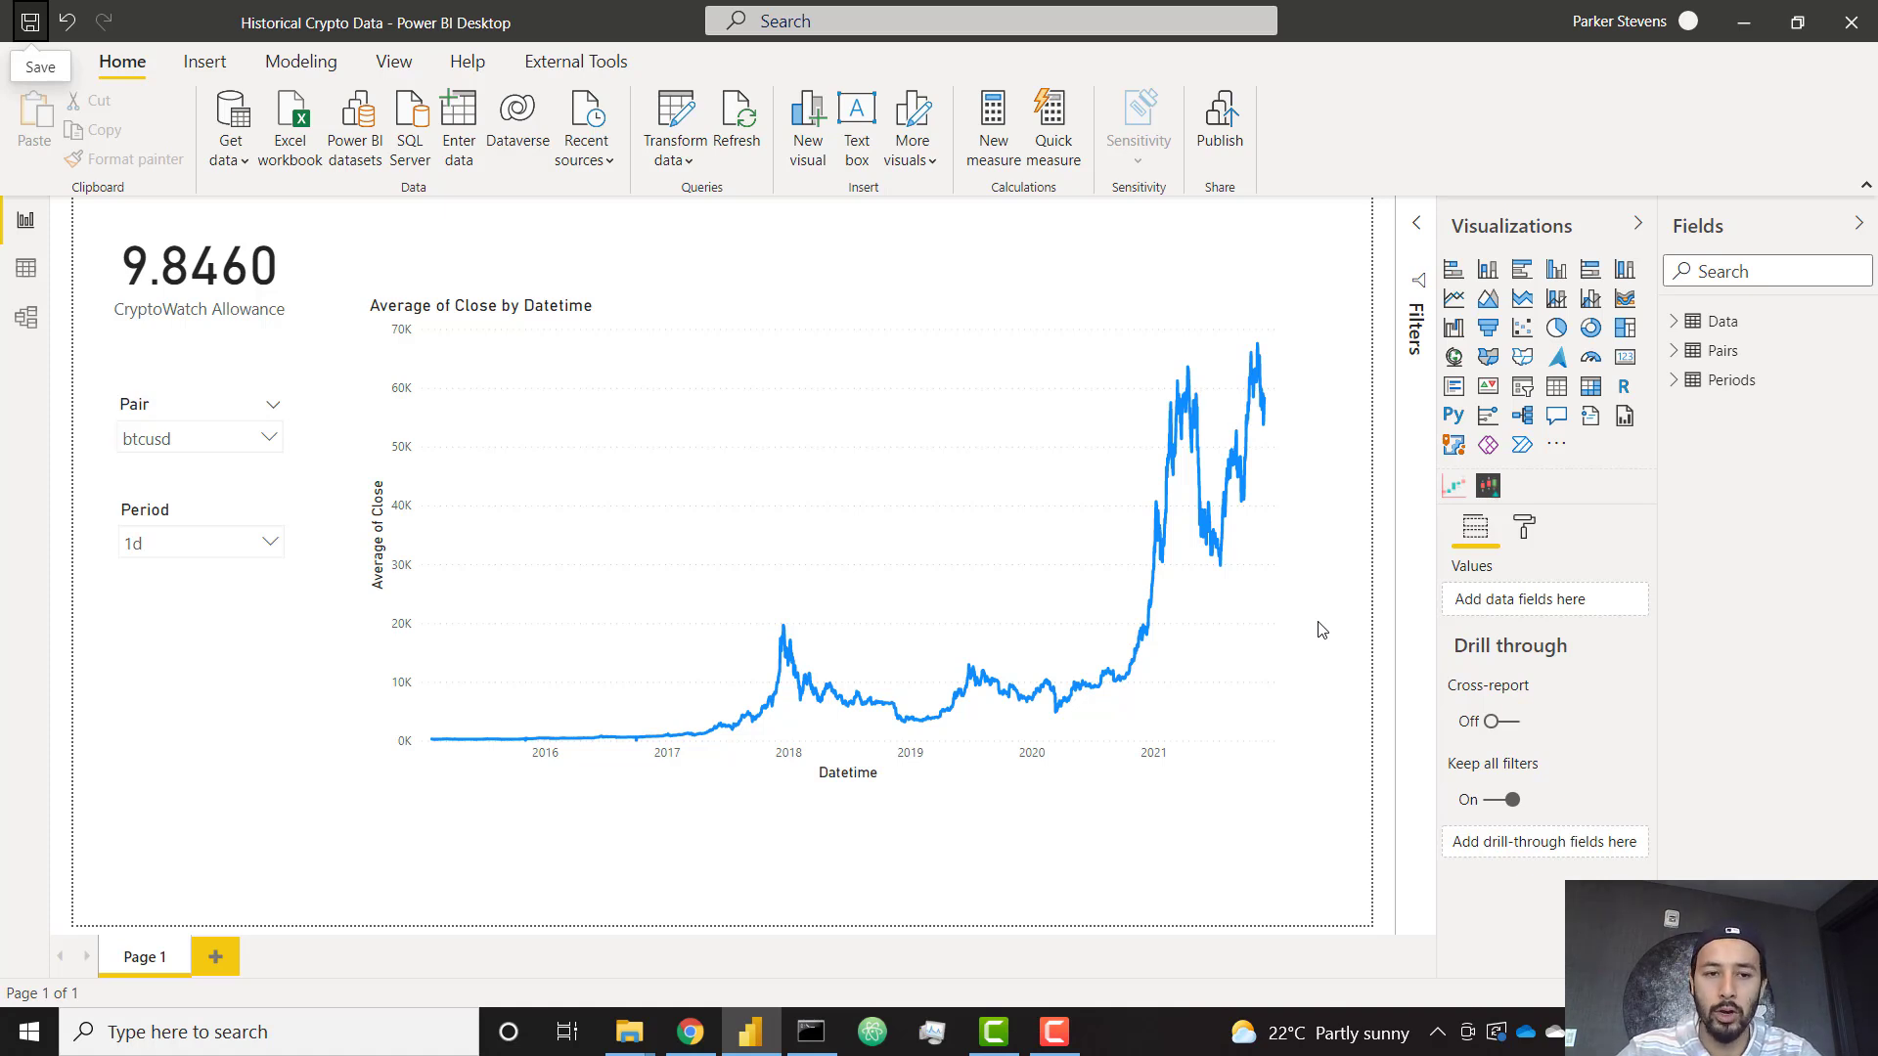
# Step: Open the BI Elite blog from the crypto post and search it for 'forms'
pyautogui.click(715, 1035)
pyautogui.click(445, 21)
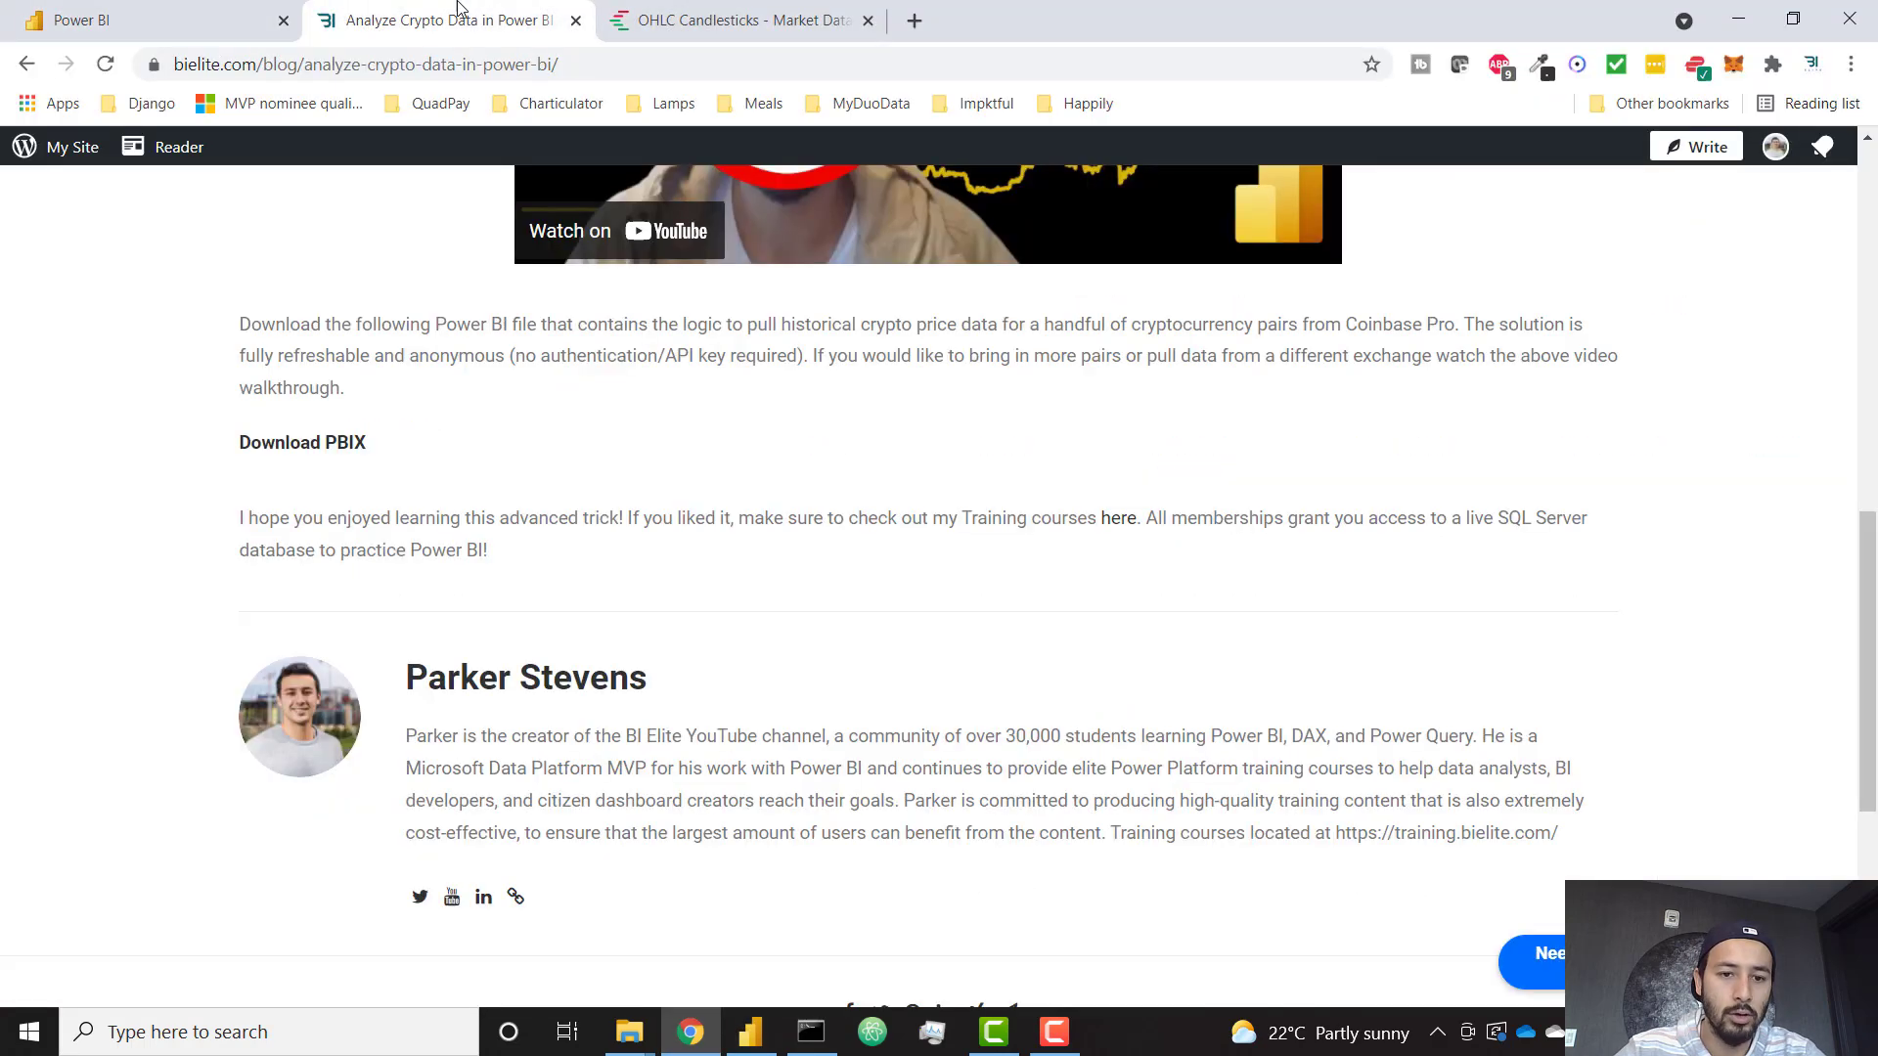
pyautogui.scroll(10, 1186, 515)
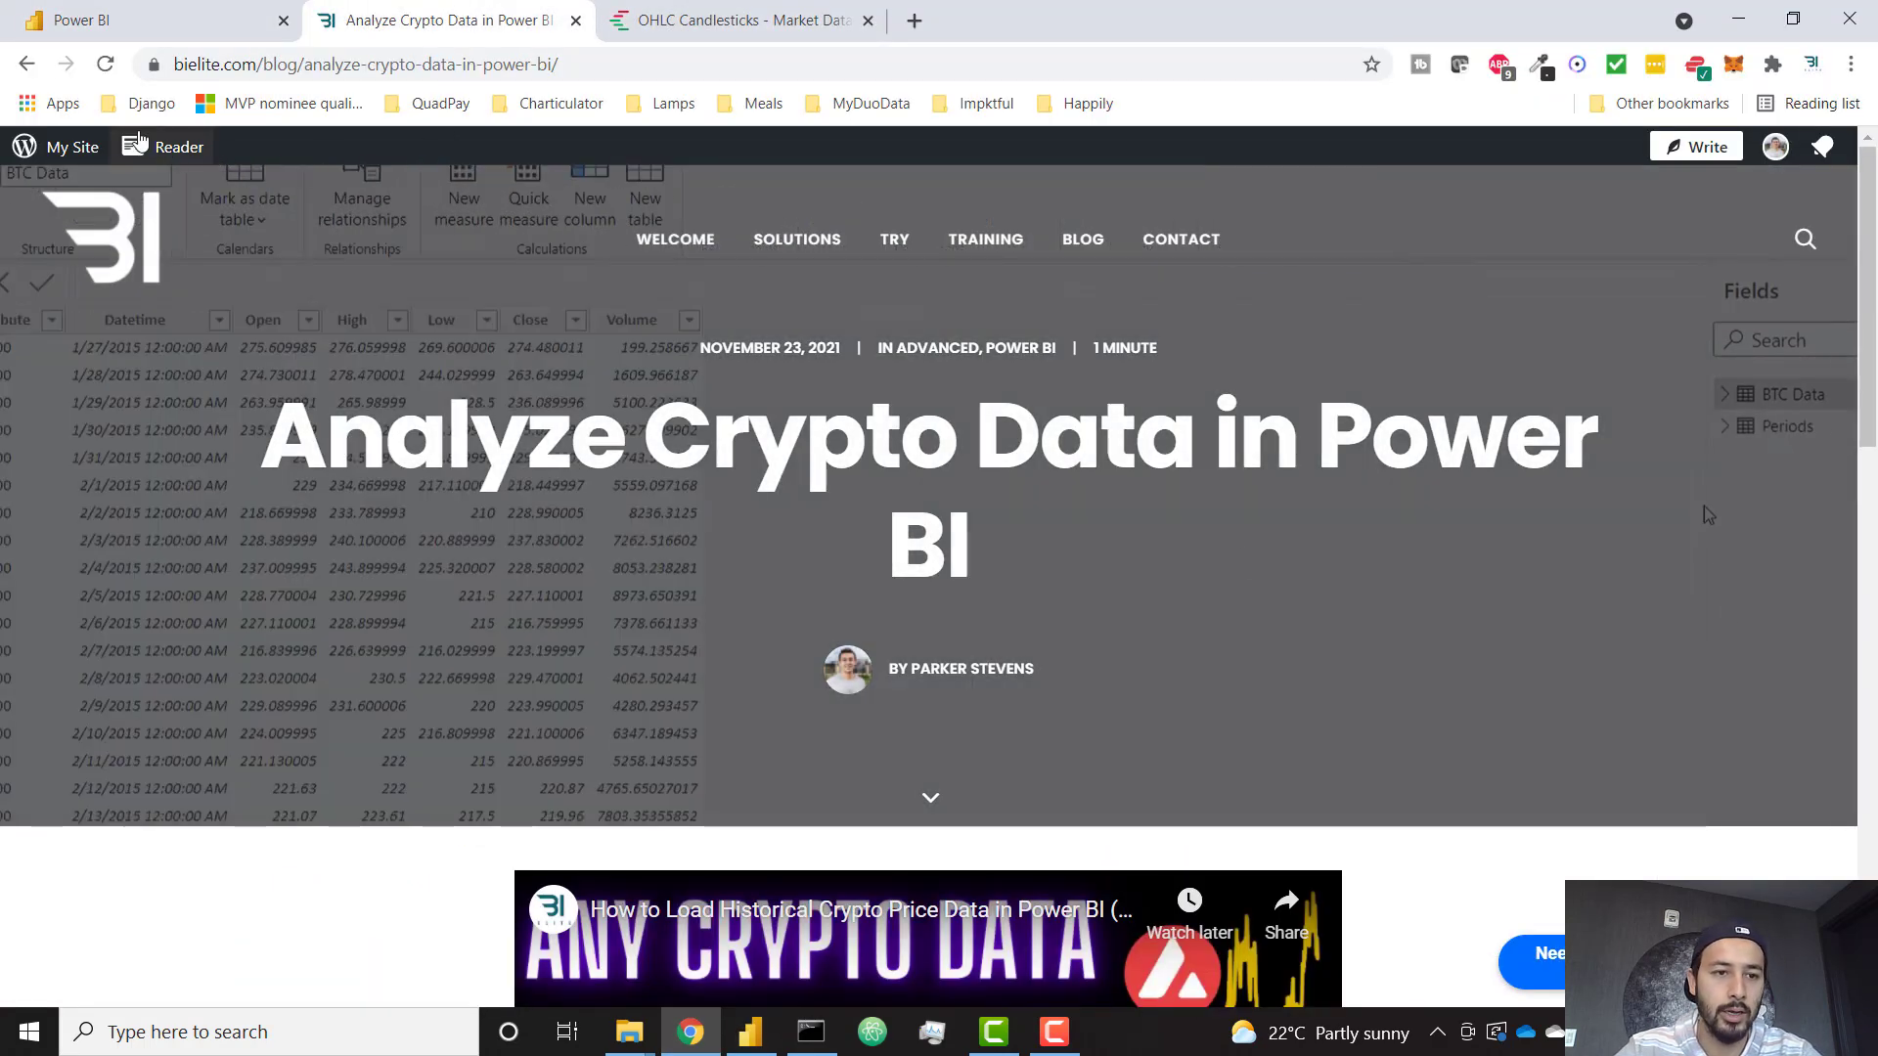
pyautogui.click(1085, 243)
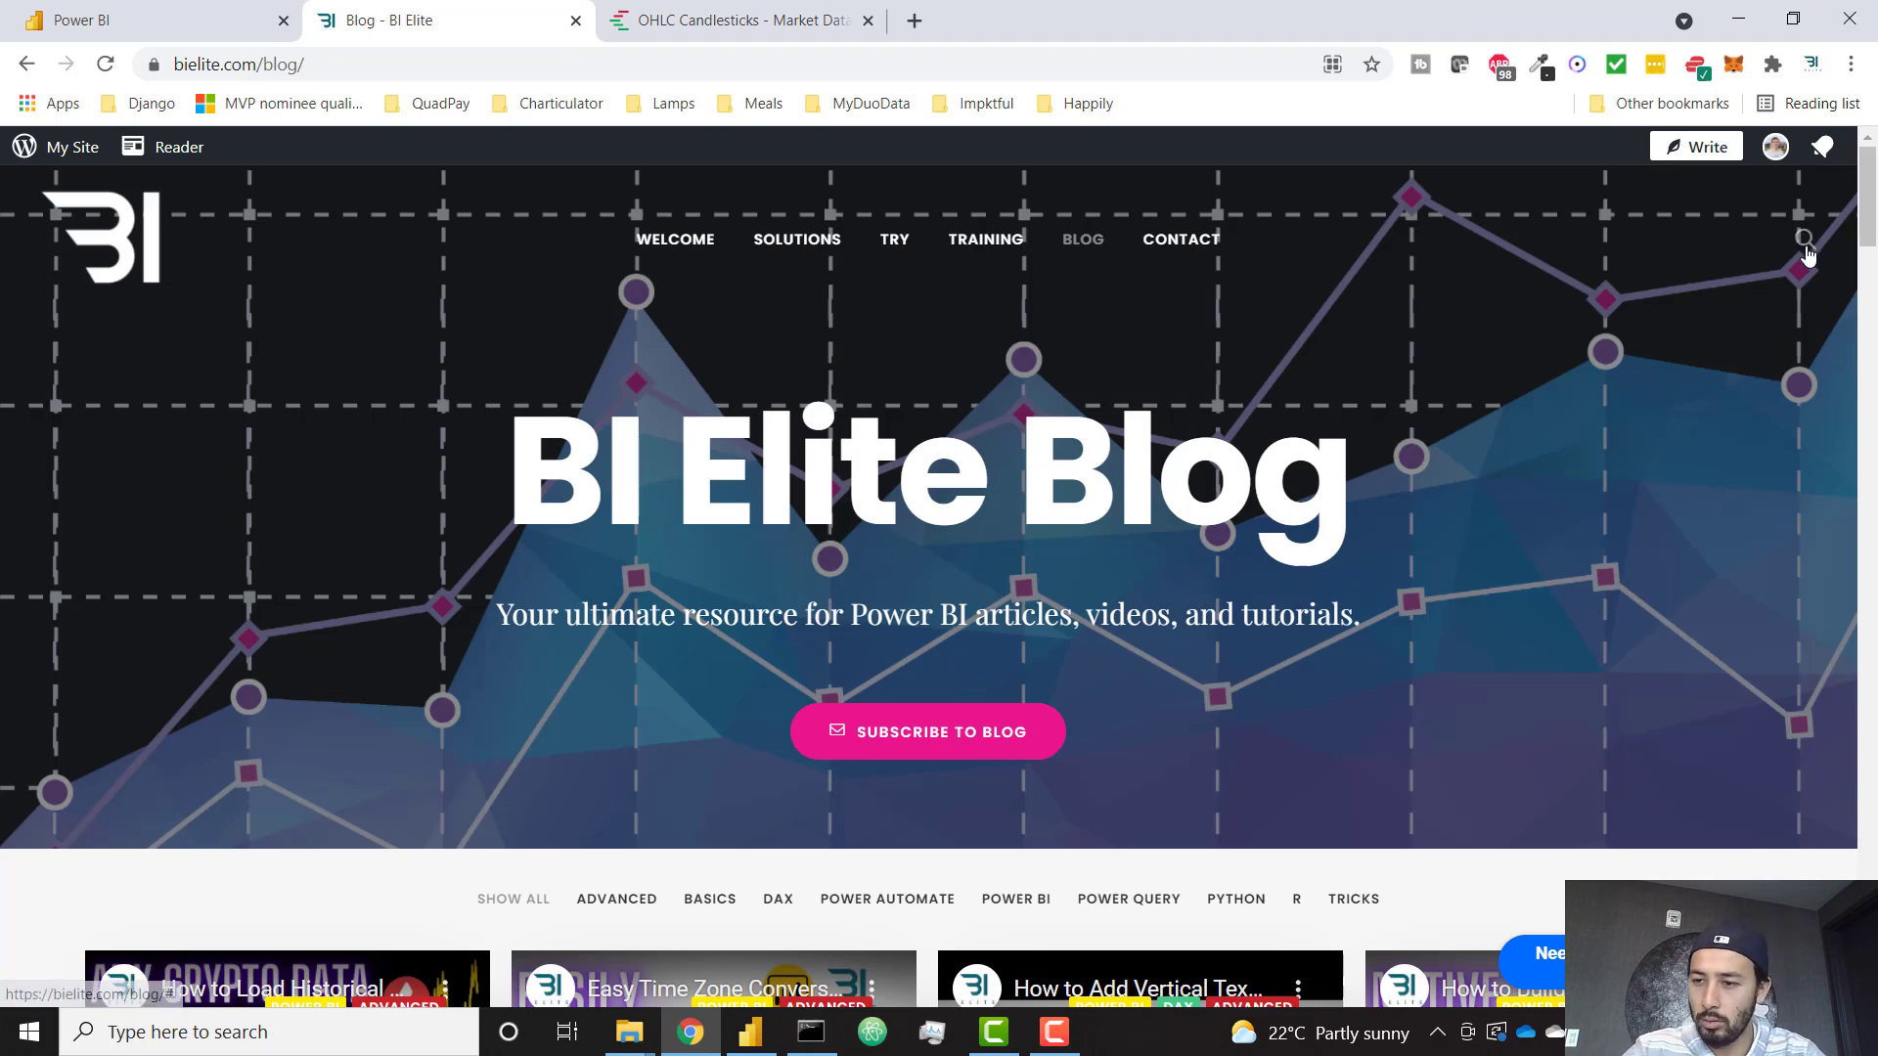
pyautogui.click(1805, 241)
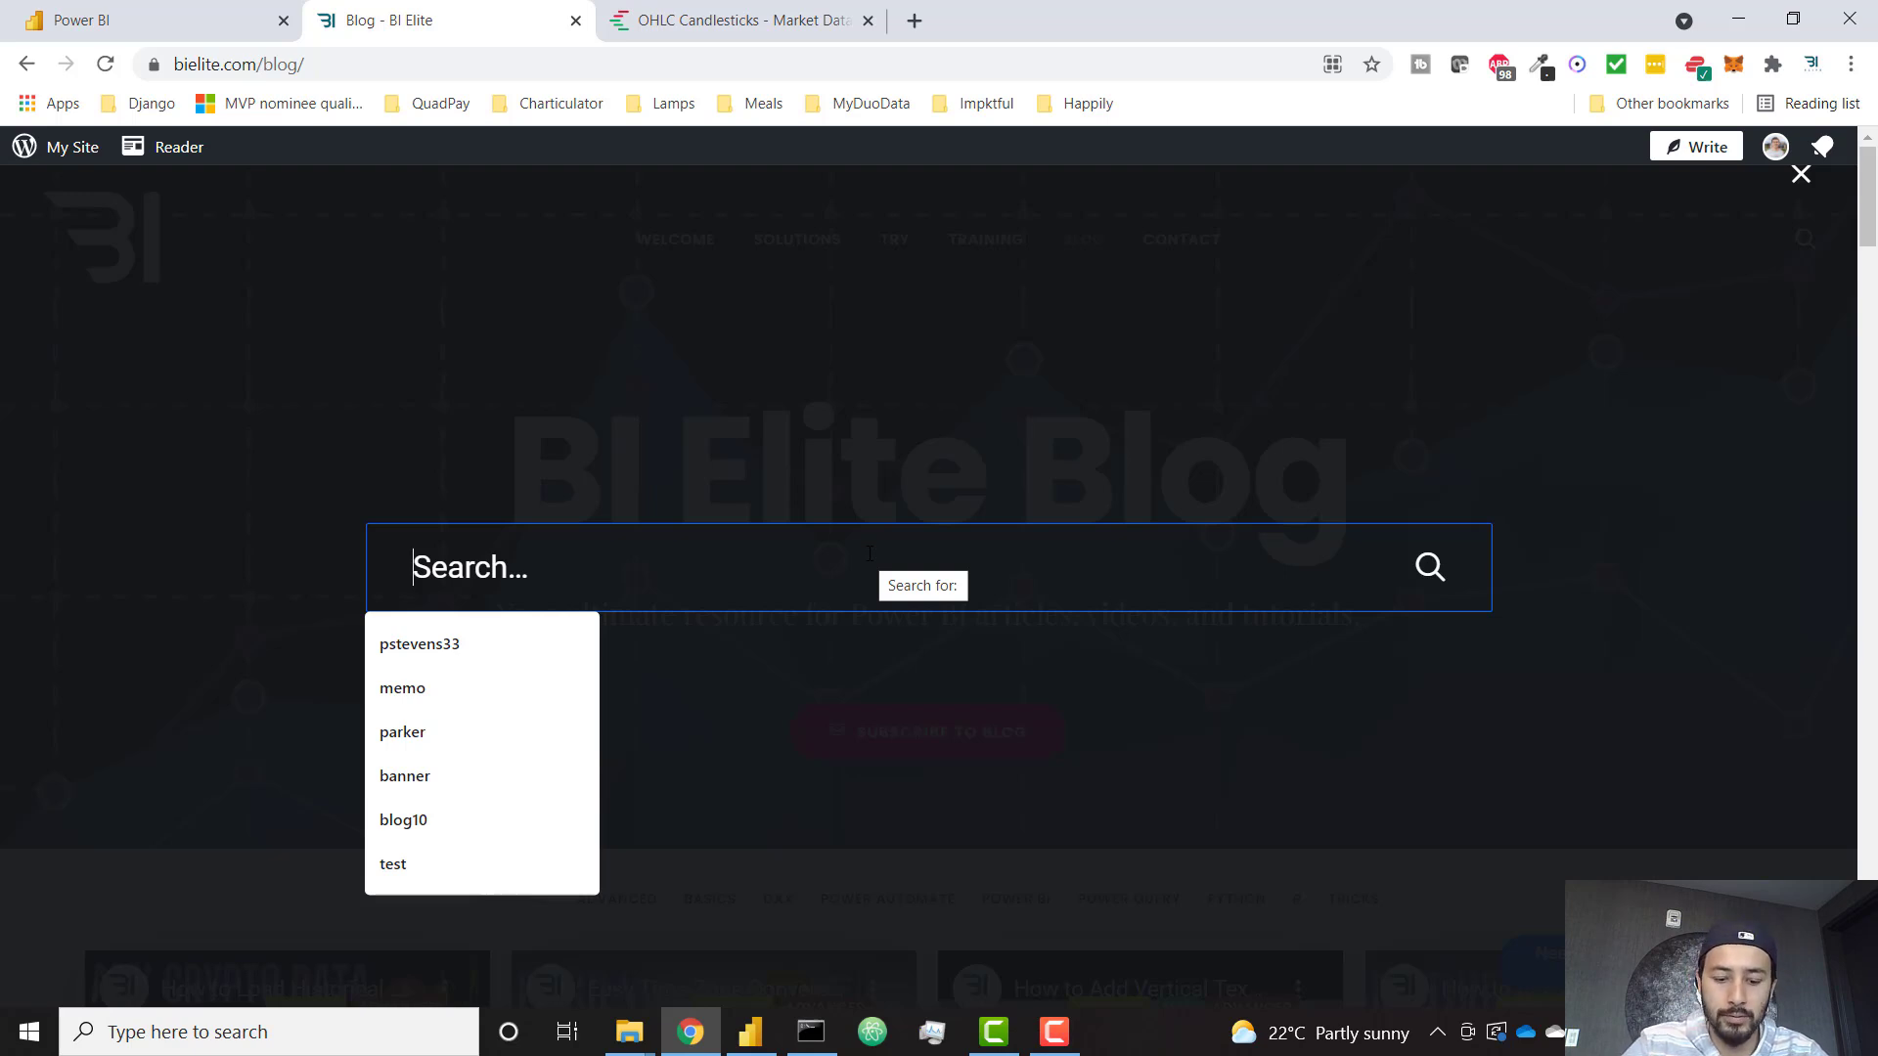
pyautogui.write('forms')
pyautogui.press('Return')
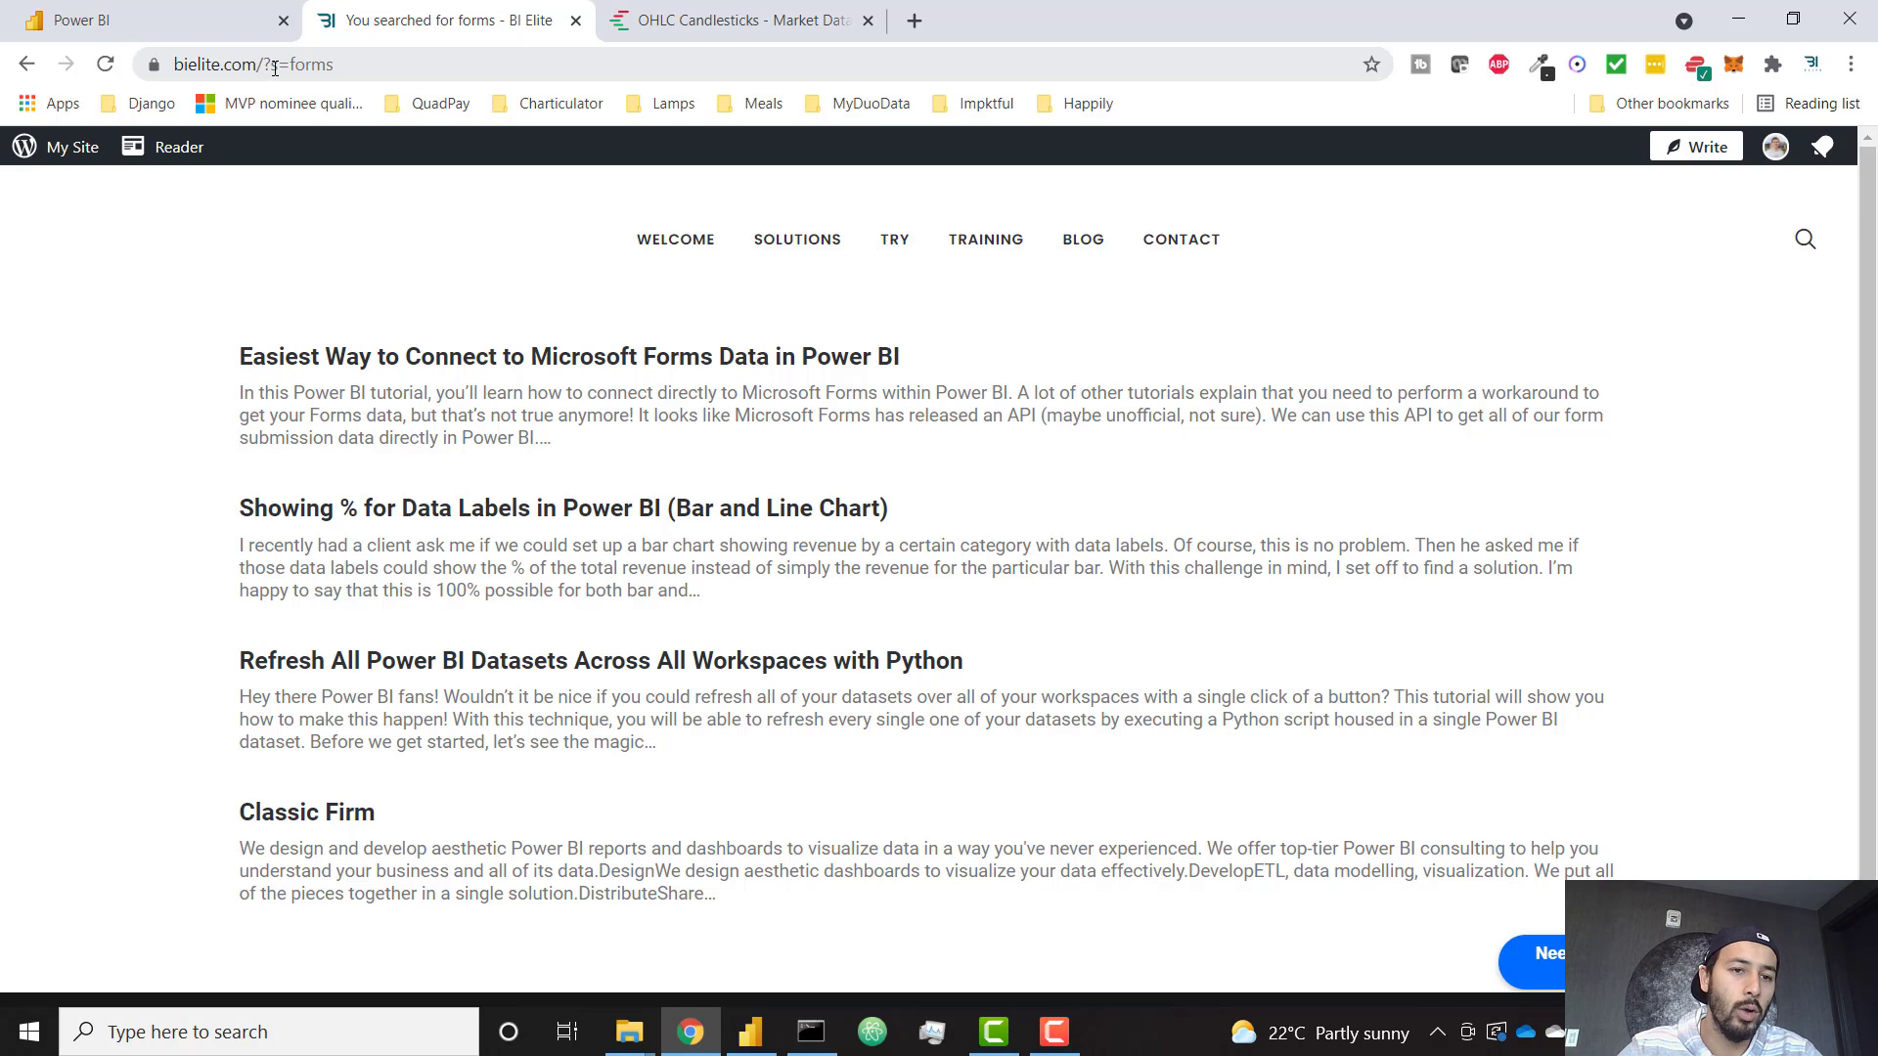
# Step: Highlight the s=forms query string at the end of the bielite.com search URL
pyautogui.click(275, 68)
pyautogui.click(275, 69)
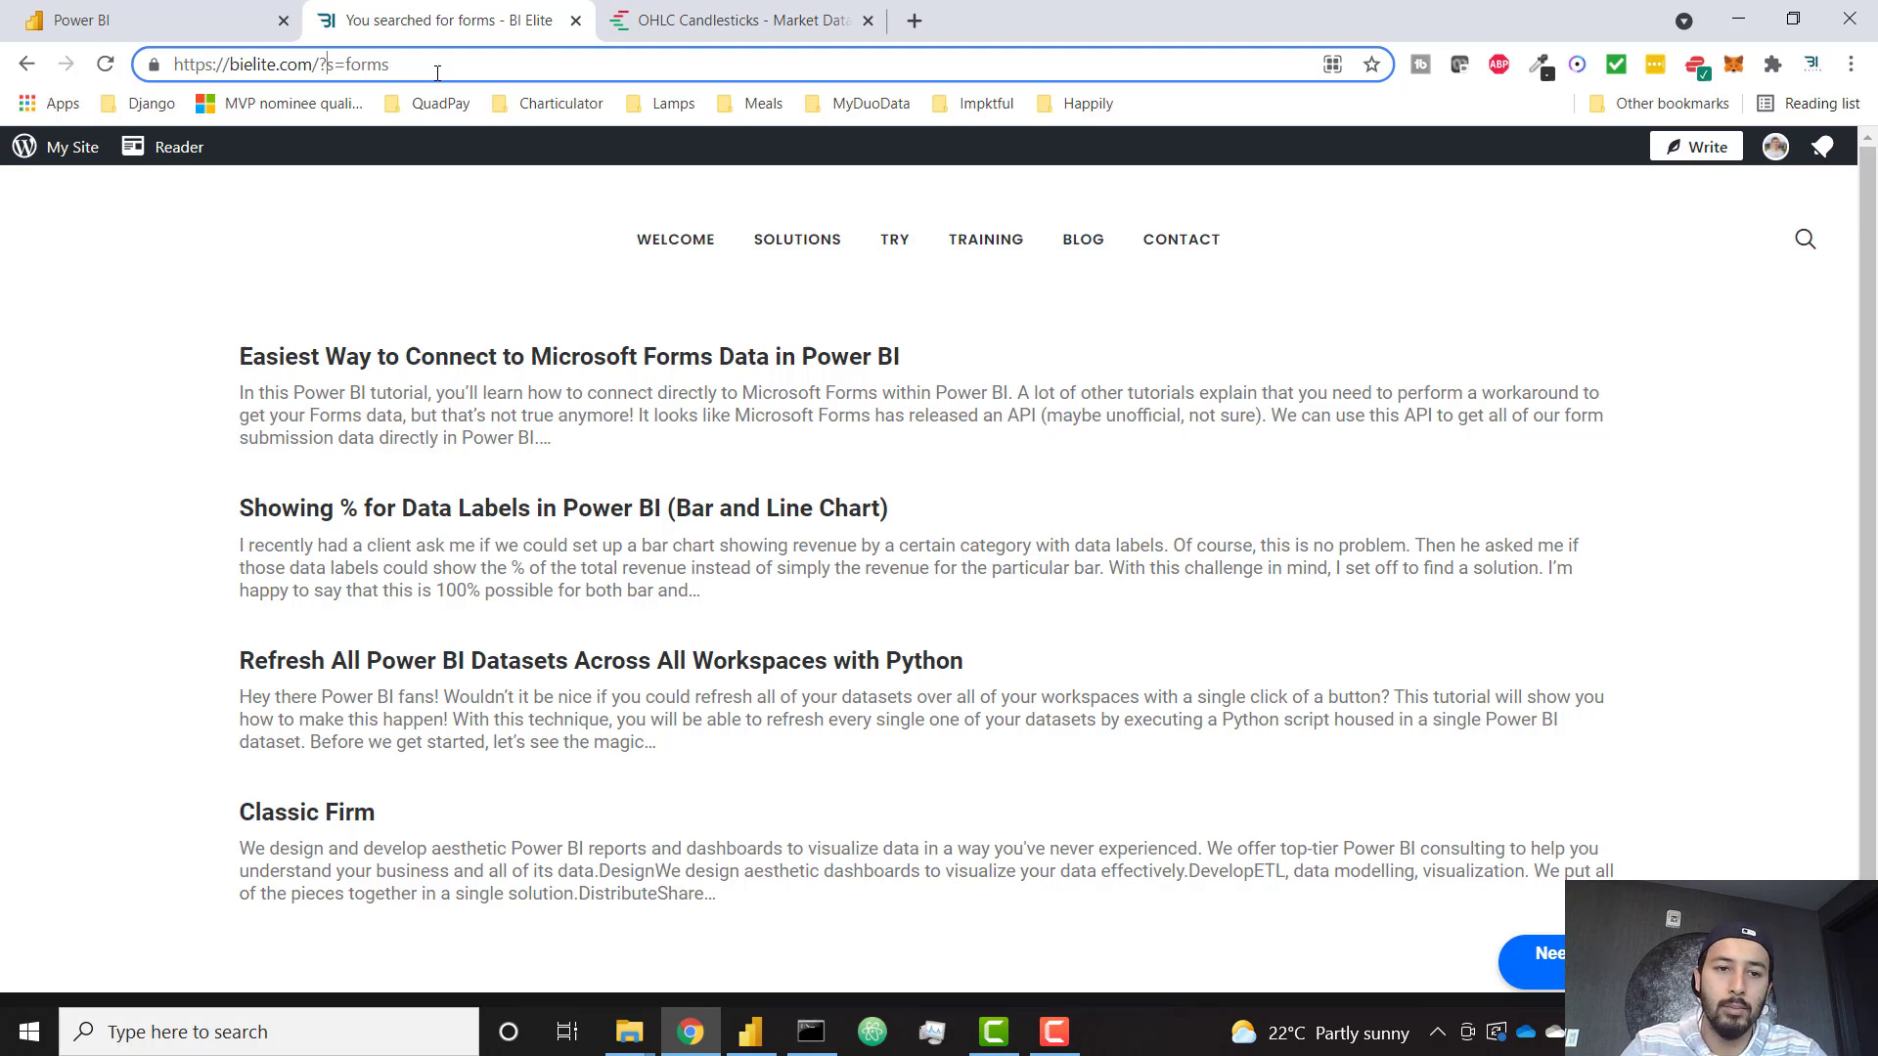
pyautogui.moveTo(433, 73); pyautogui.dragTo(326, 73)
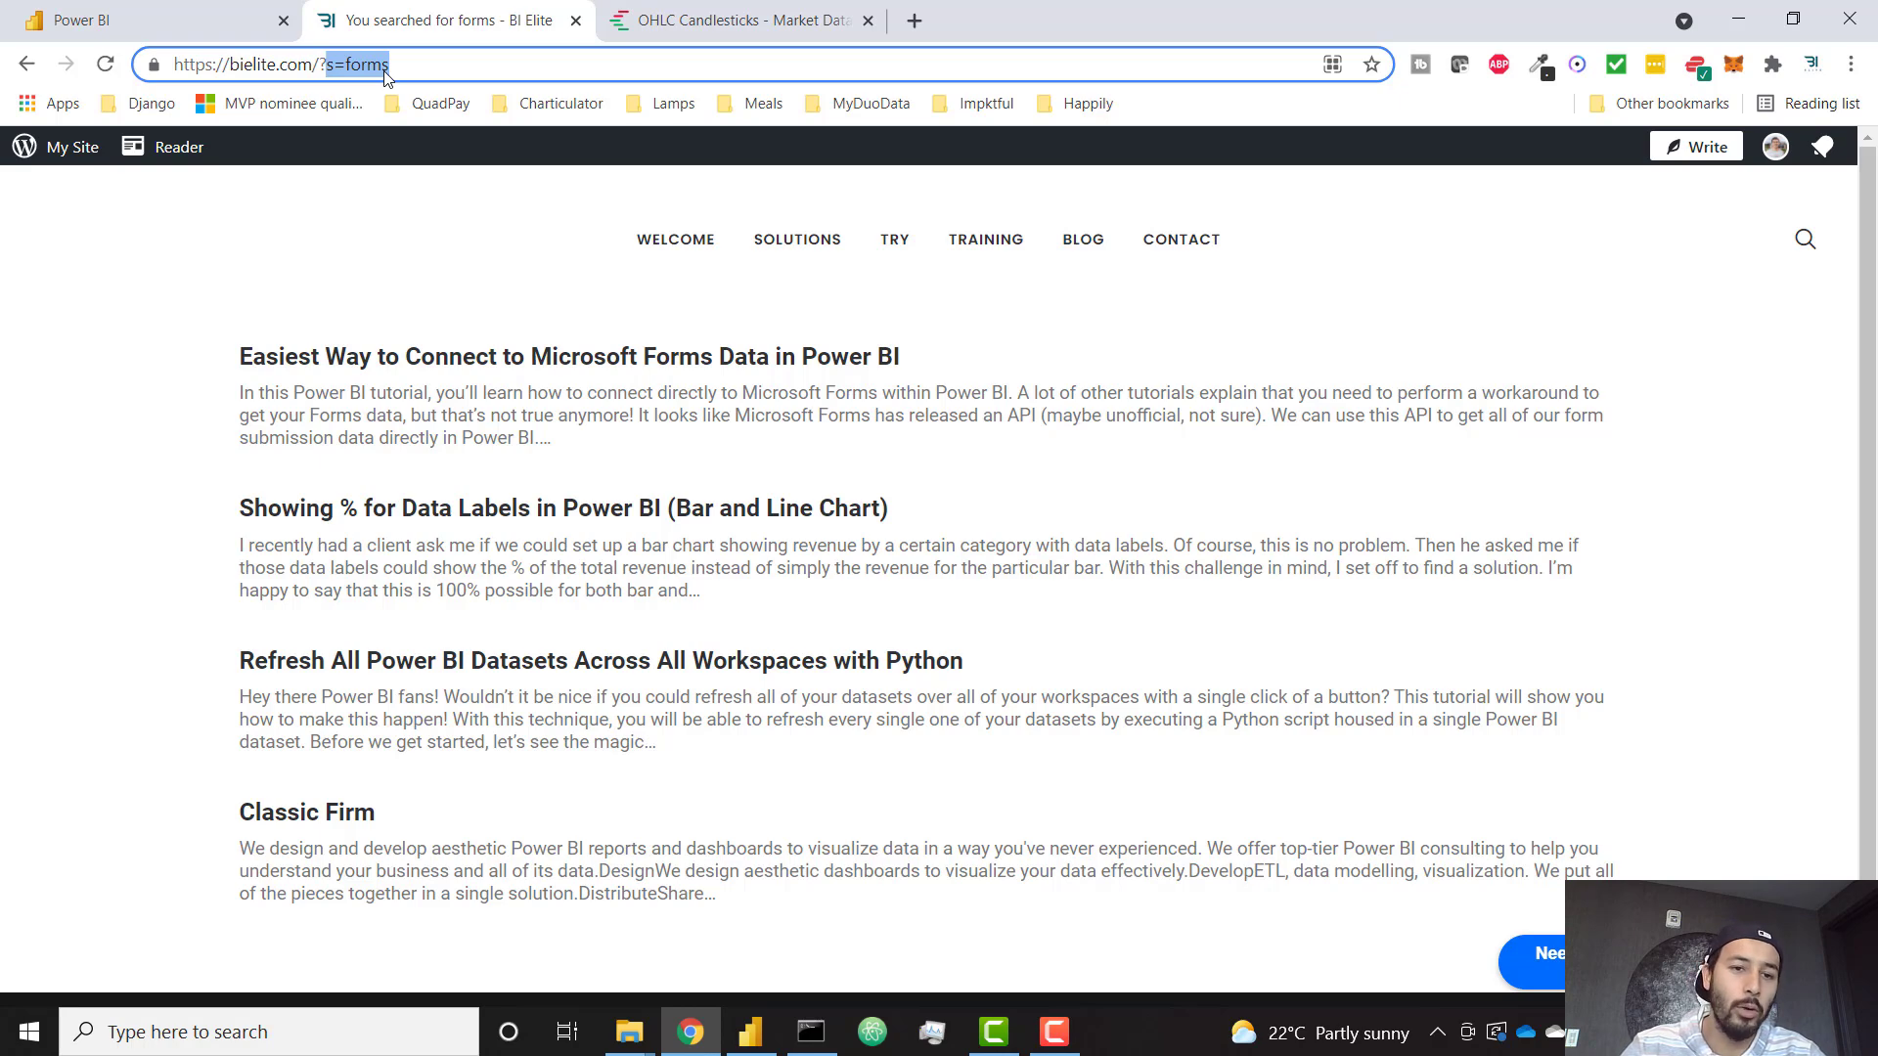
# Step: Add a new Web source in Power Query using the copied BI Elite 'forms' search URL
pyautogui.click(750, 1032)
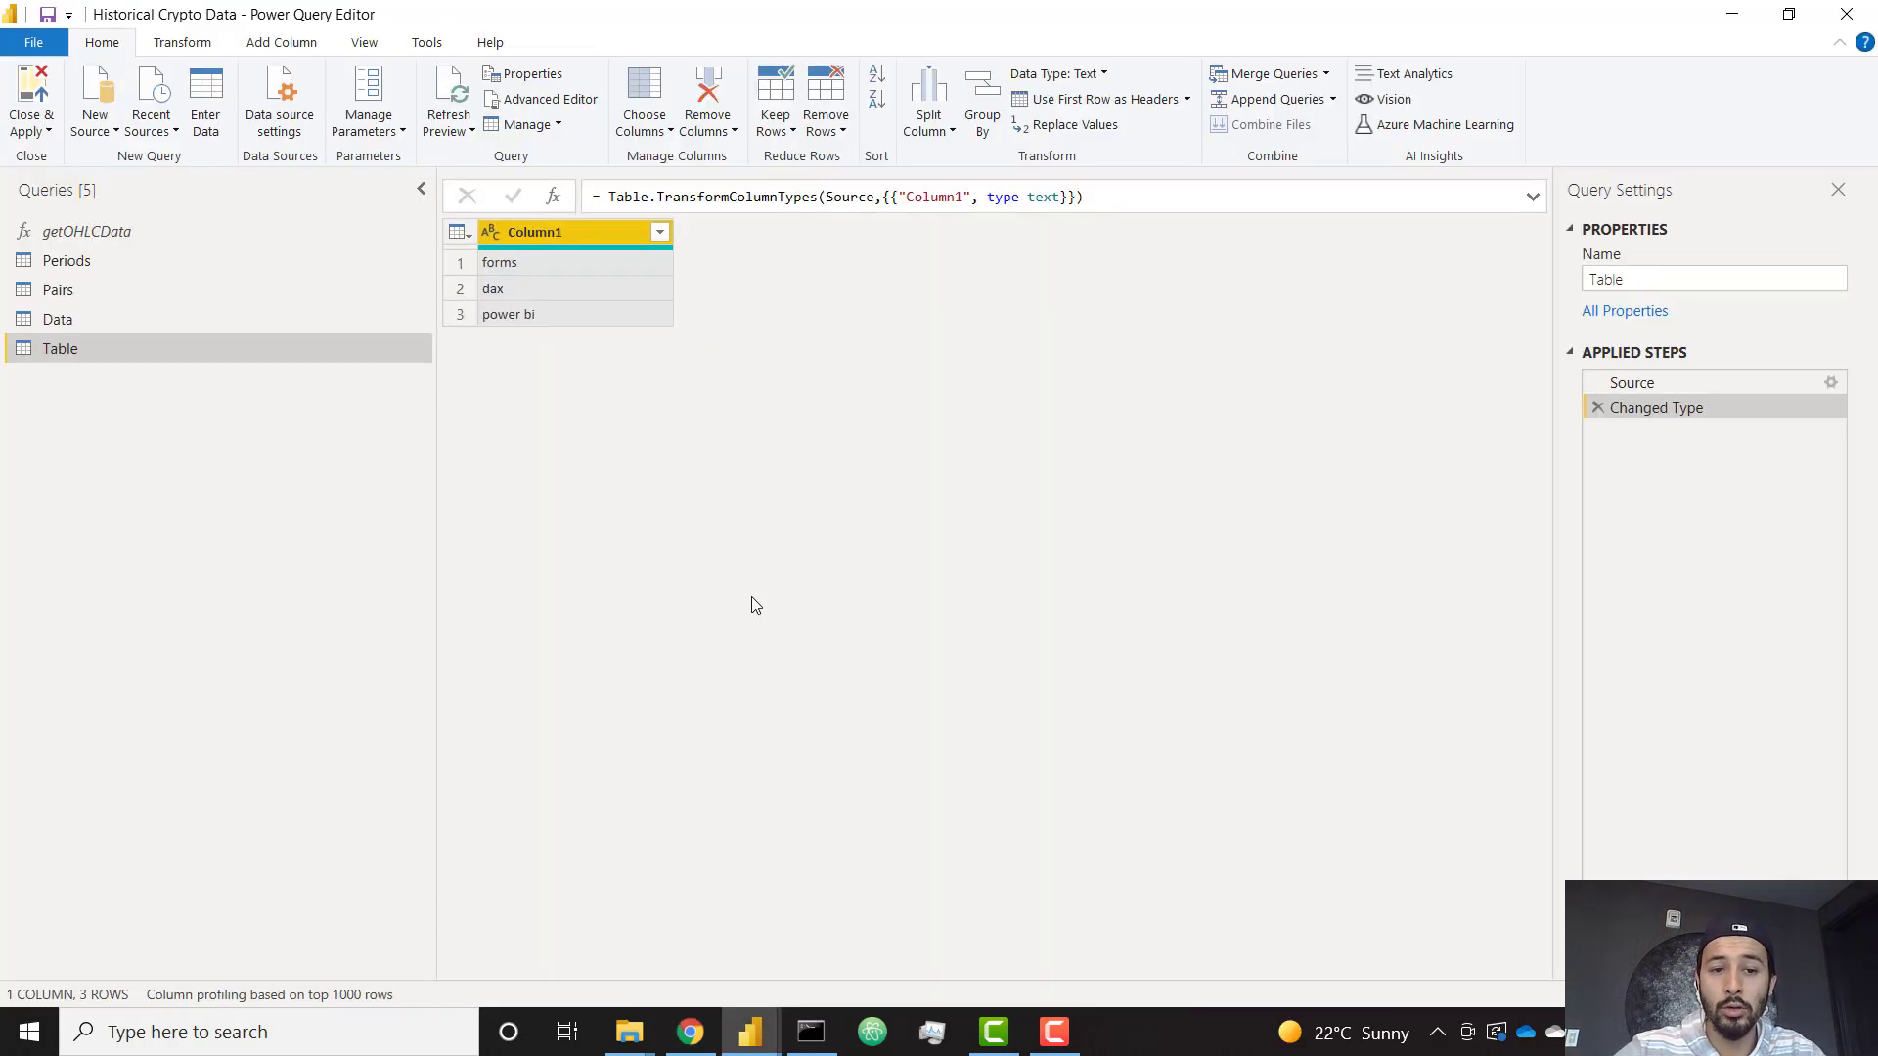
pyautogui.click(99, 130)
pyautogui.click(147, 398)
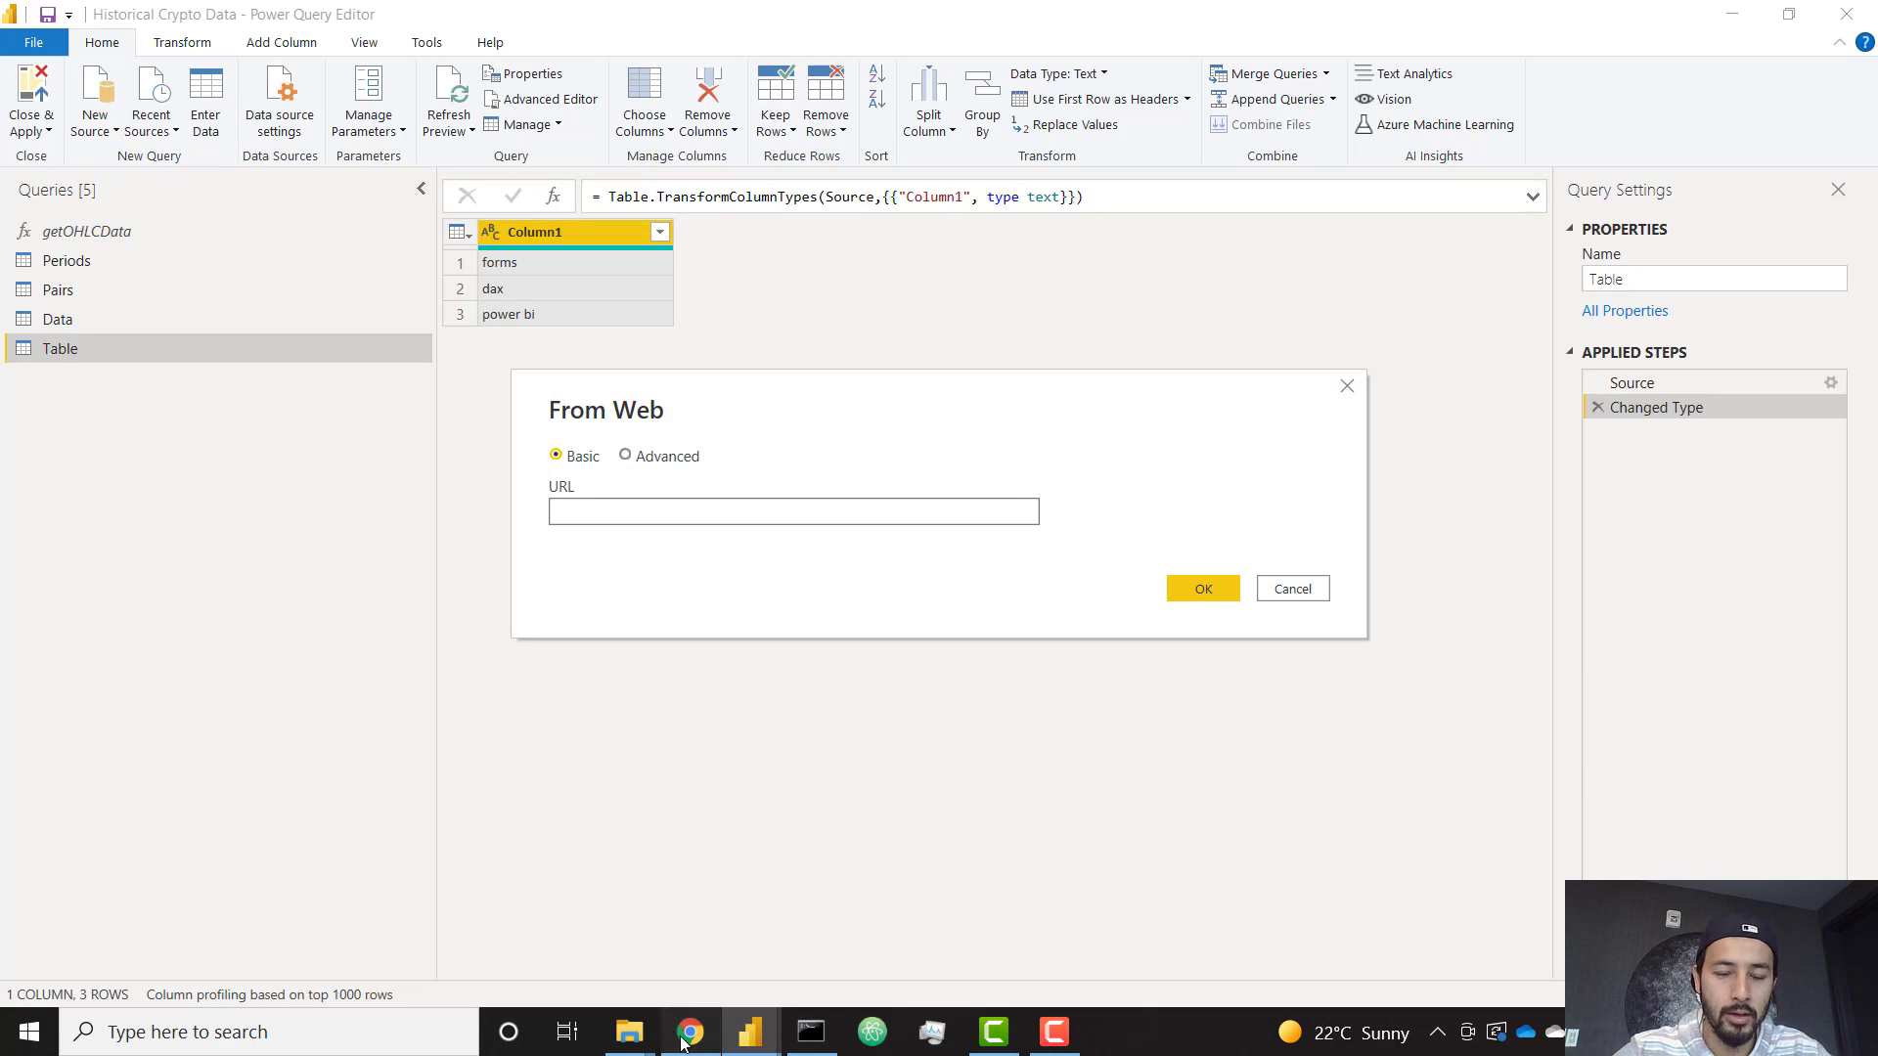
pyautogui.hotkey('alt', 'Tab')
pyautogui.hotkey('ctrl', 'a')
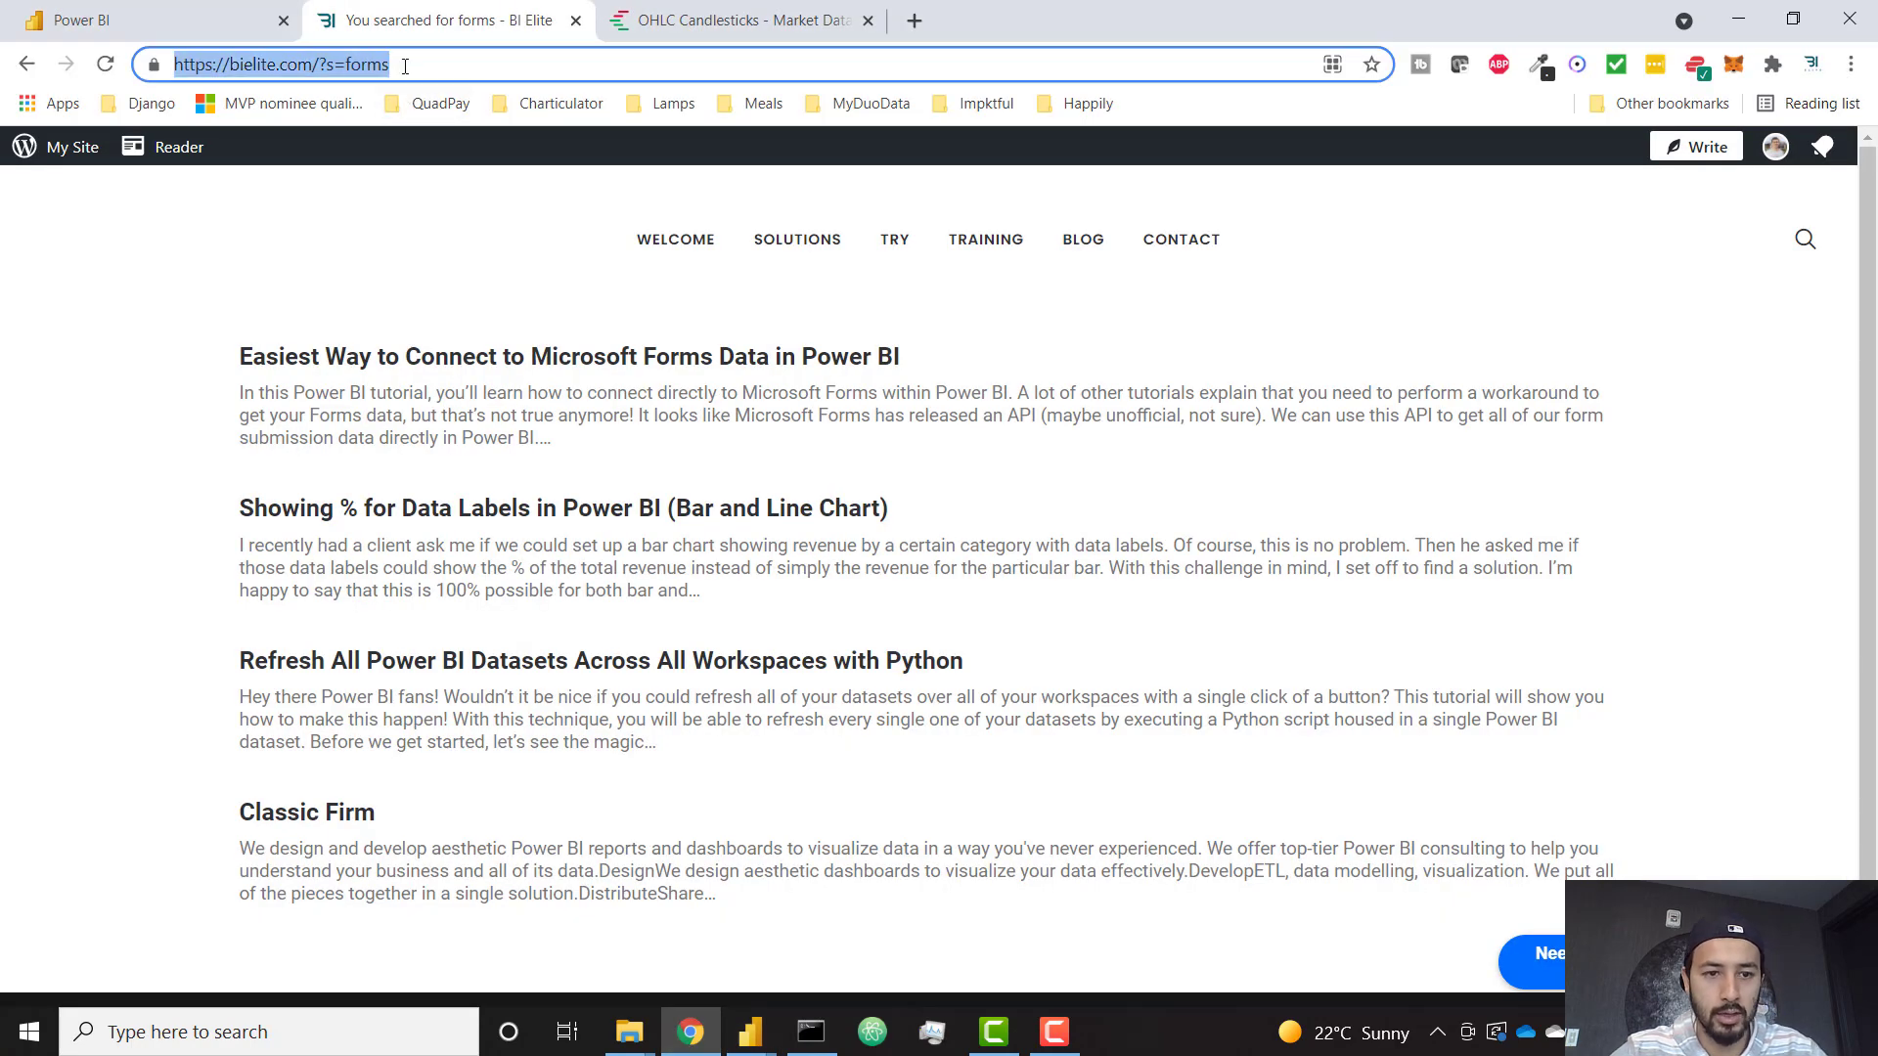
pyautogui.hotkey('ctrl', 'c')
pyautogui.hotkey('alt', 'Tab')
pyautogui.hotkey('ctrl', 'v')
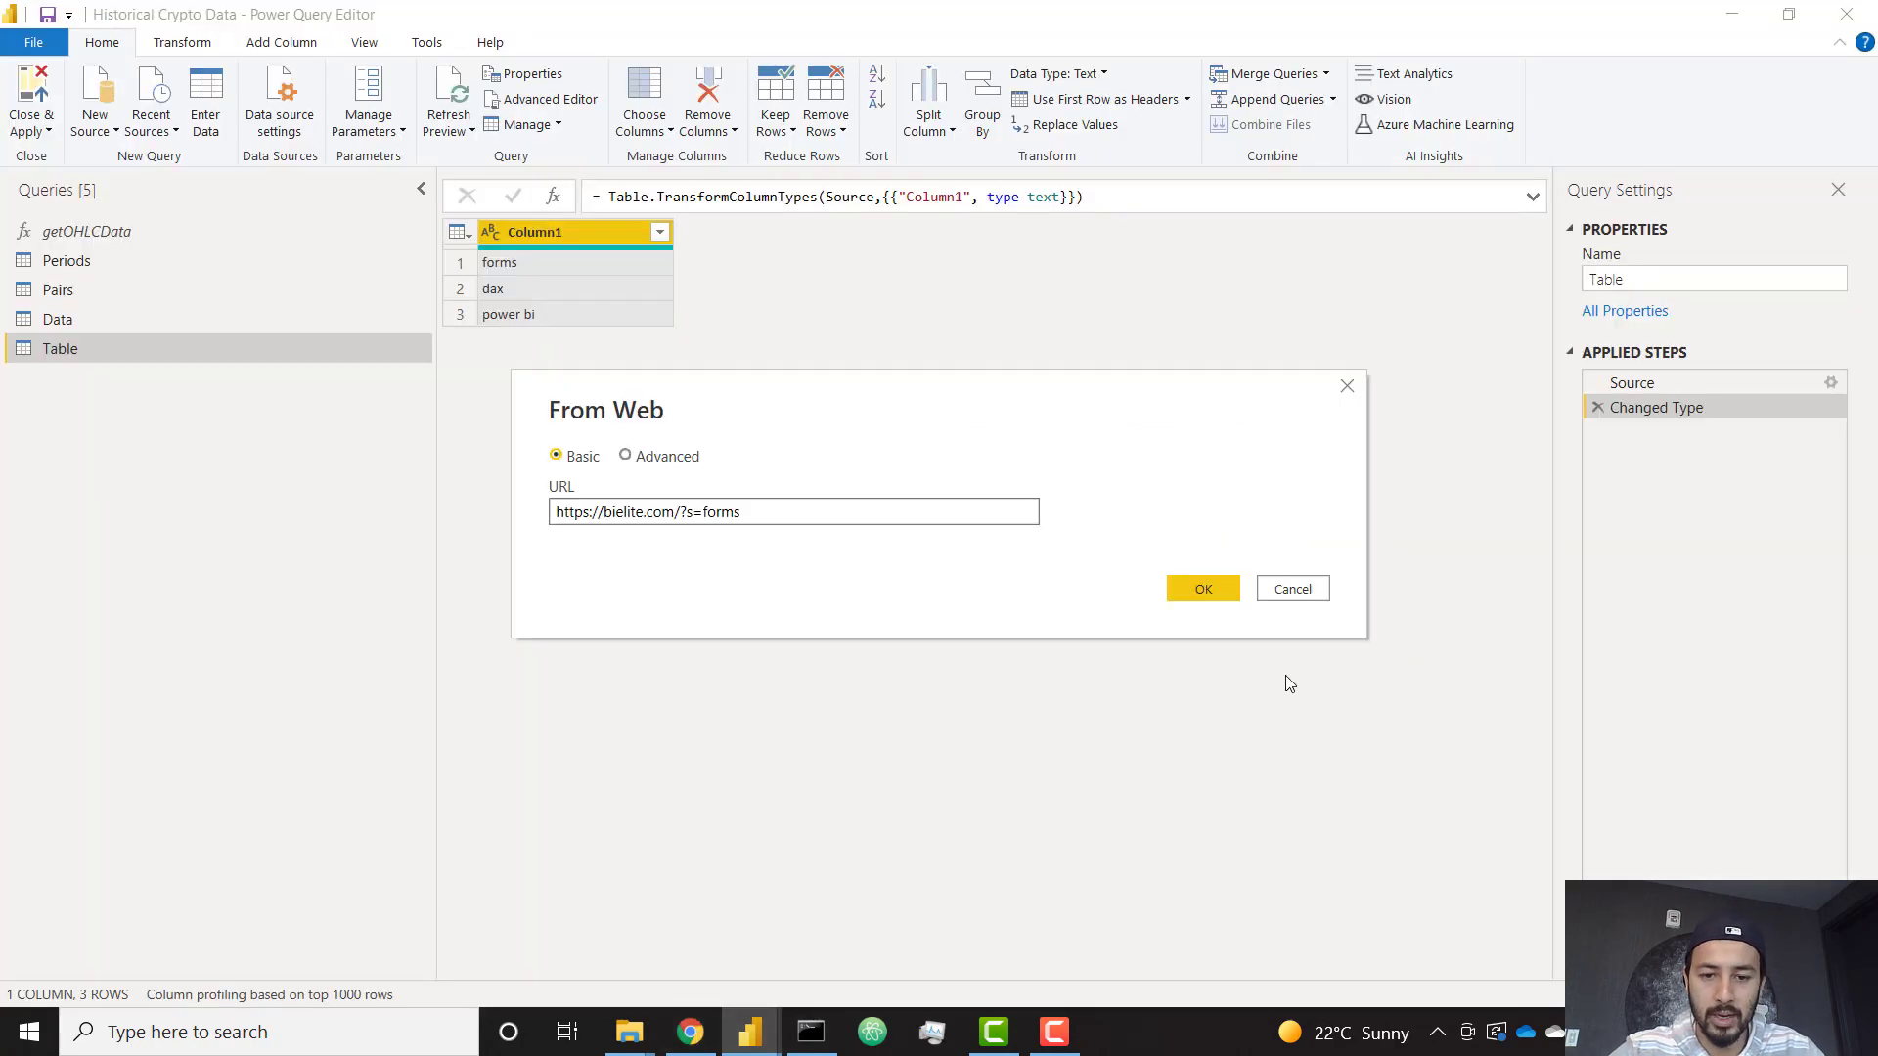
pyautogui.click(1205, 588)
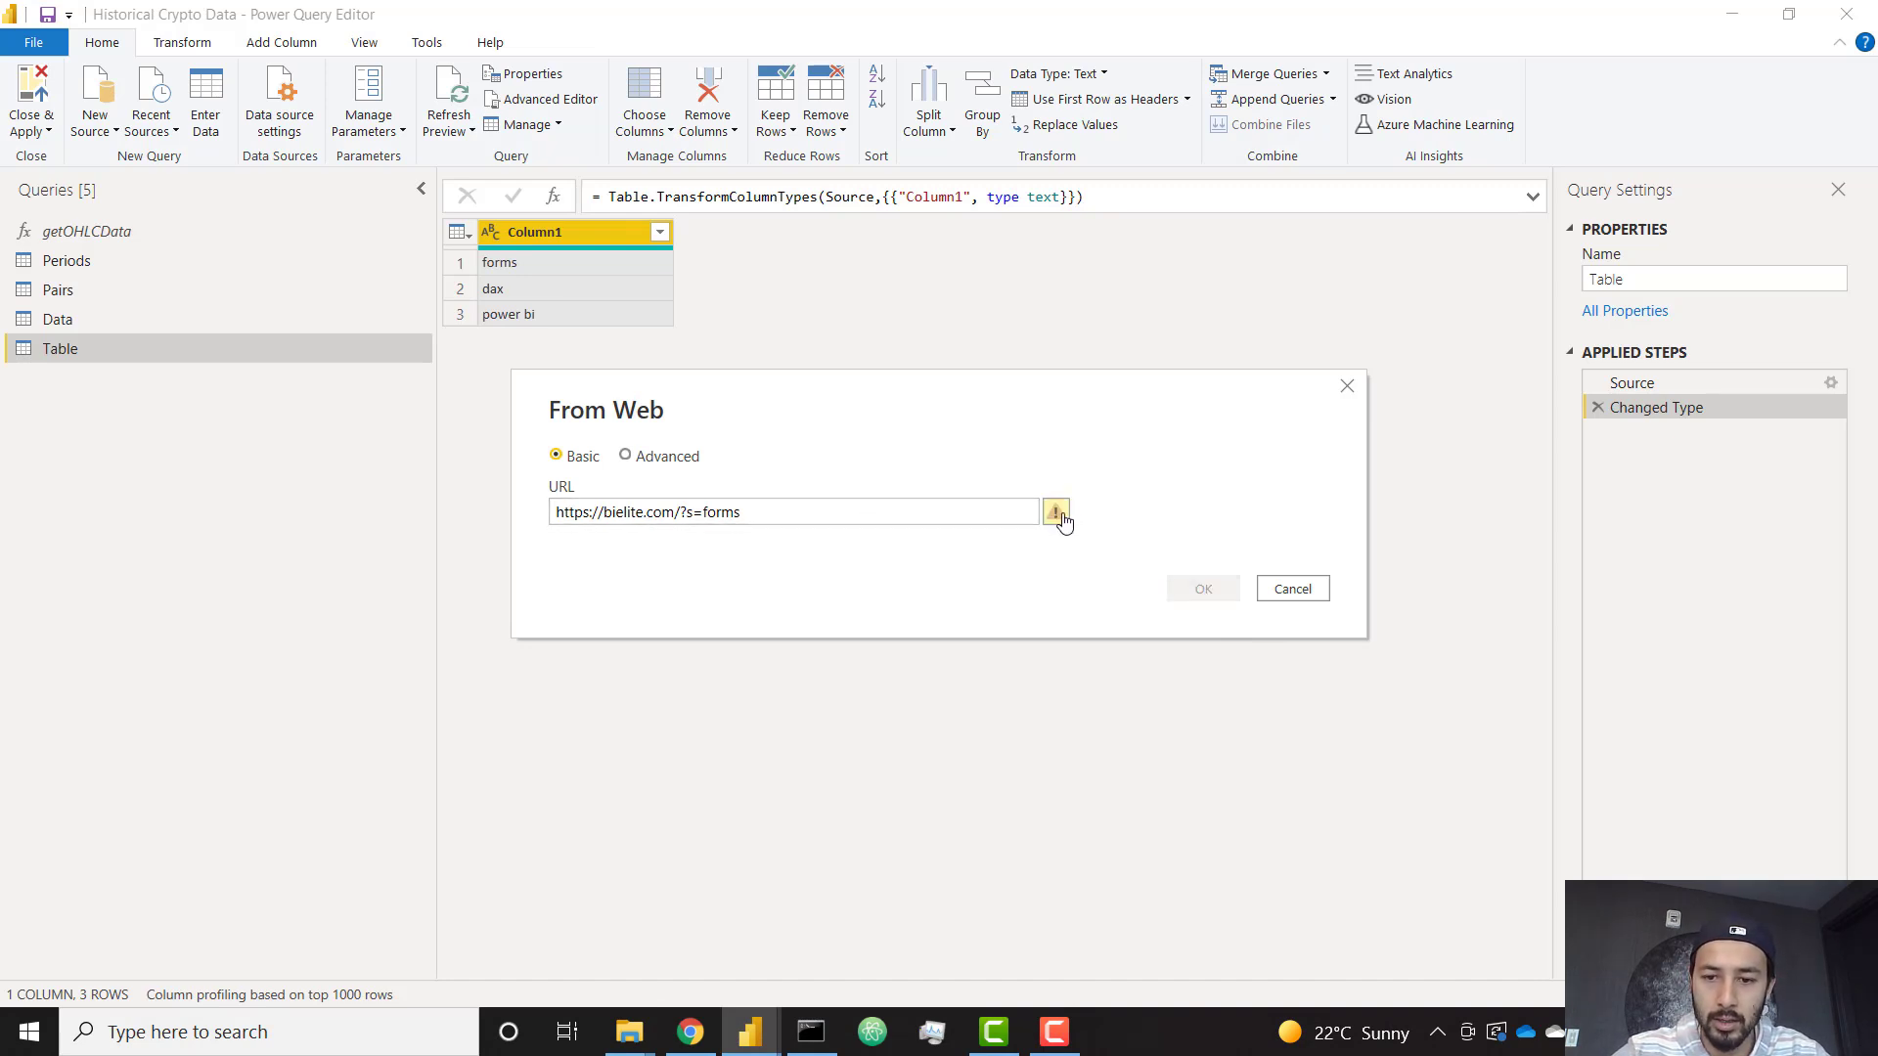
pyautogui.moveTo(1057, 511)
pyautogui.click(977, 511)
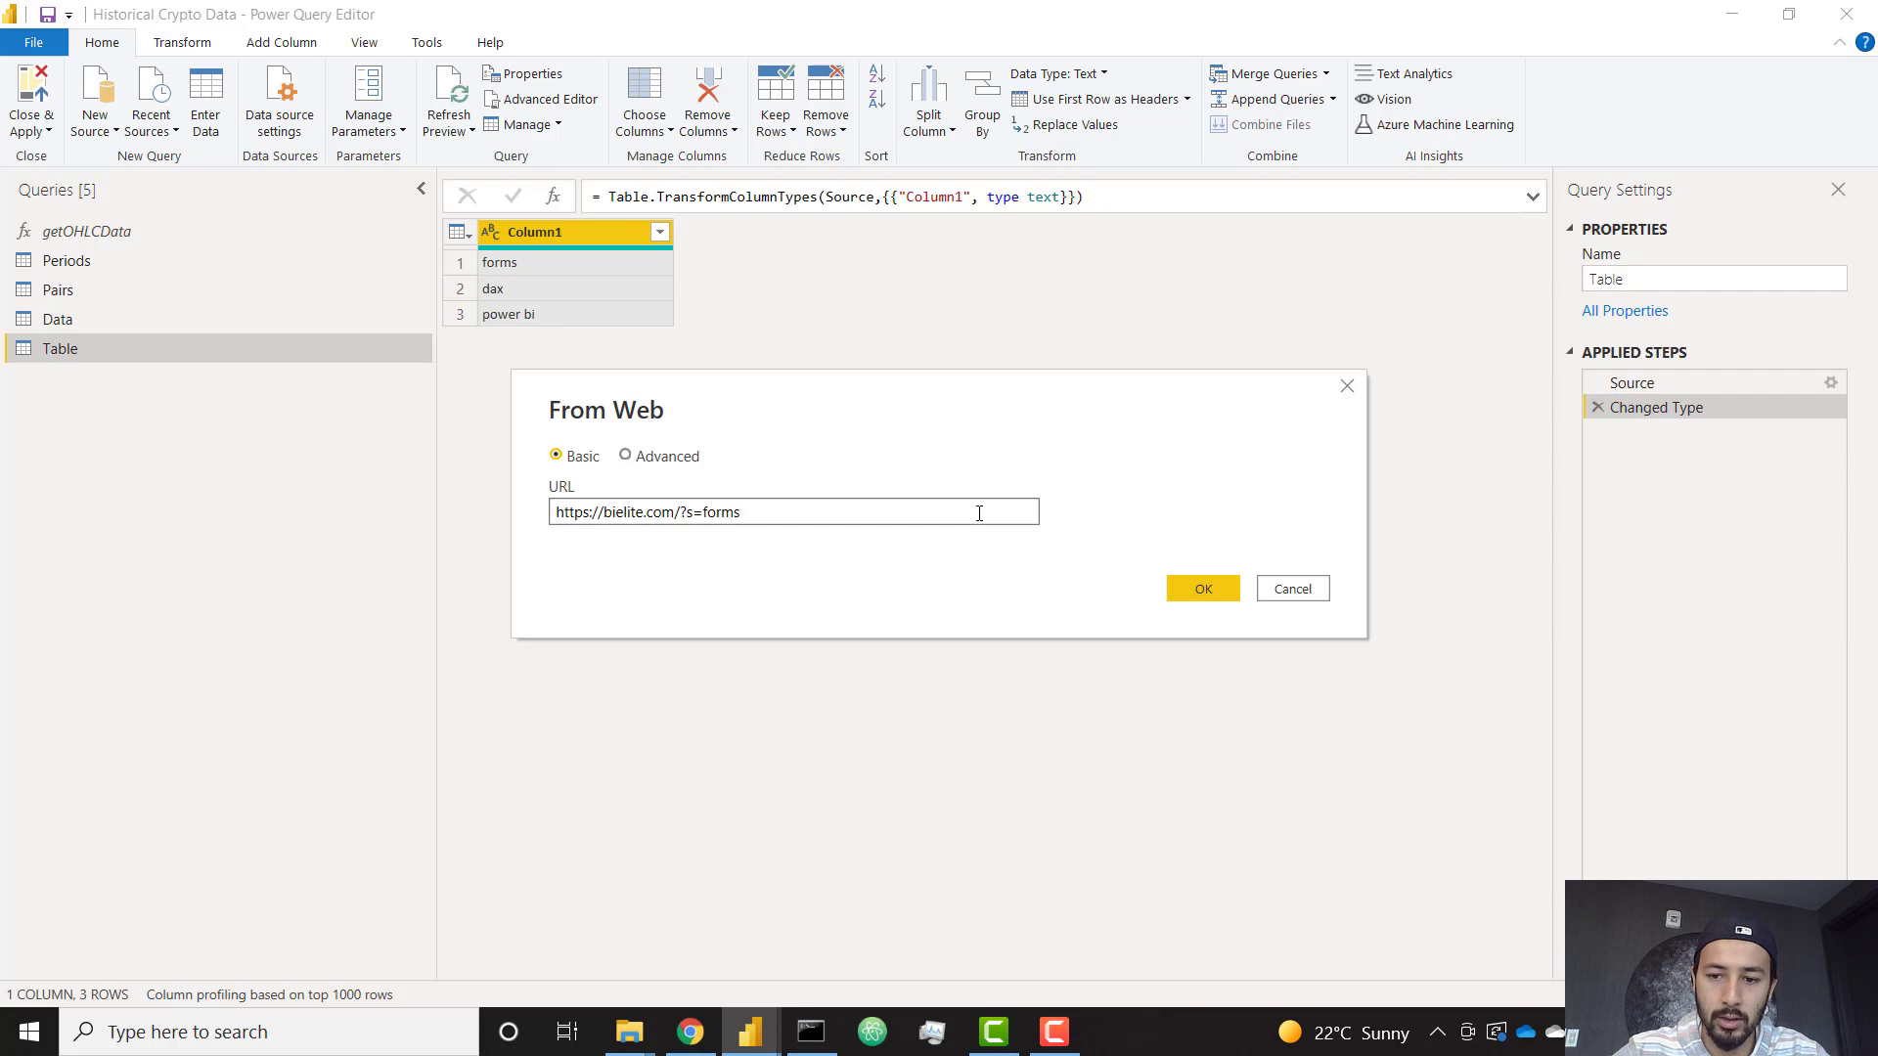
pyautogui.click(1229, 591)
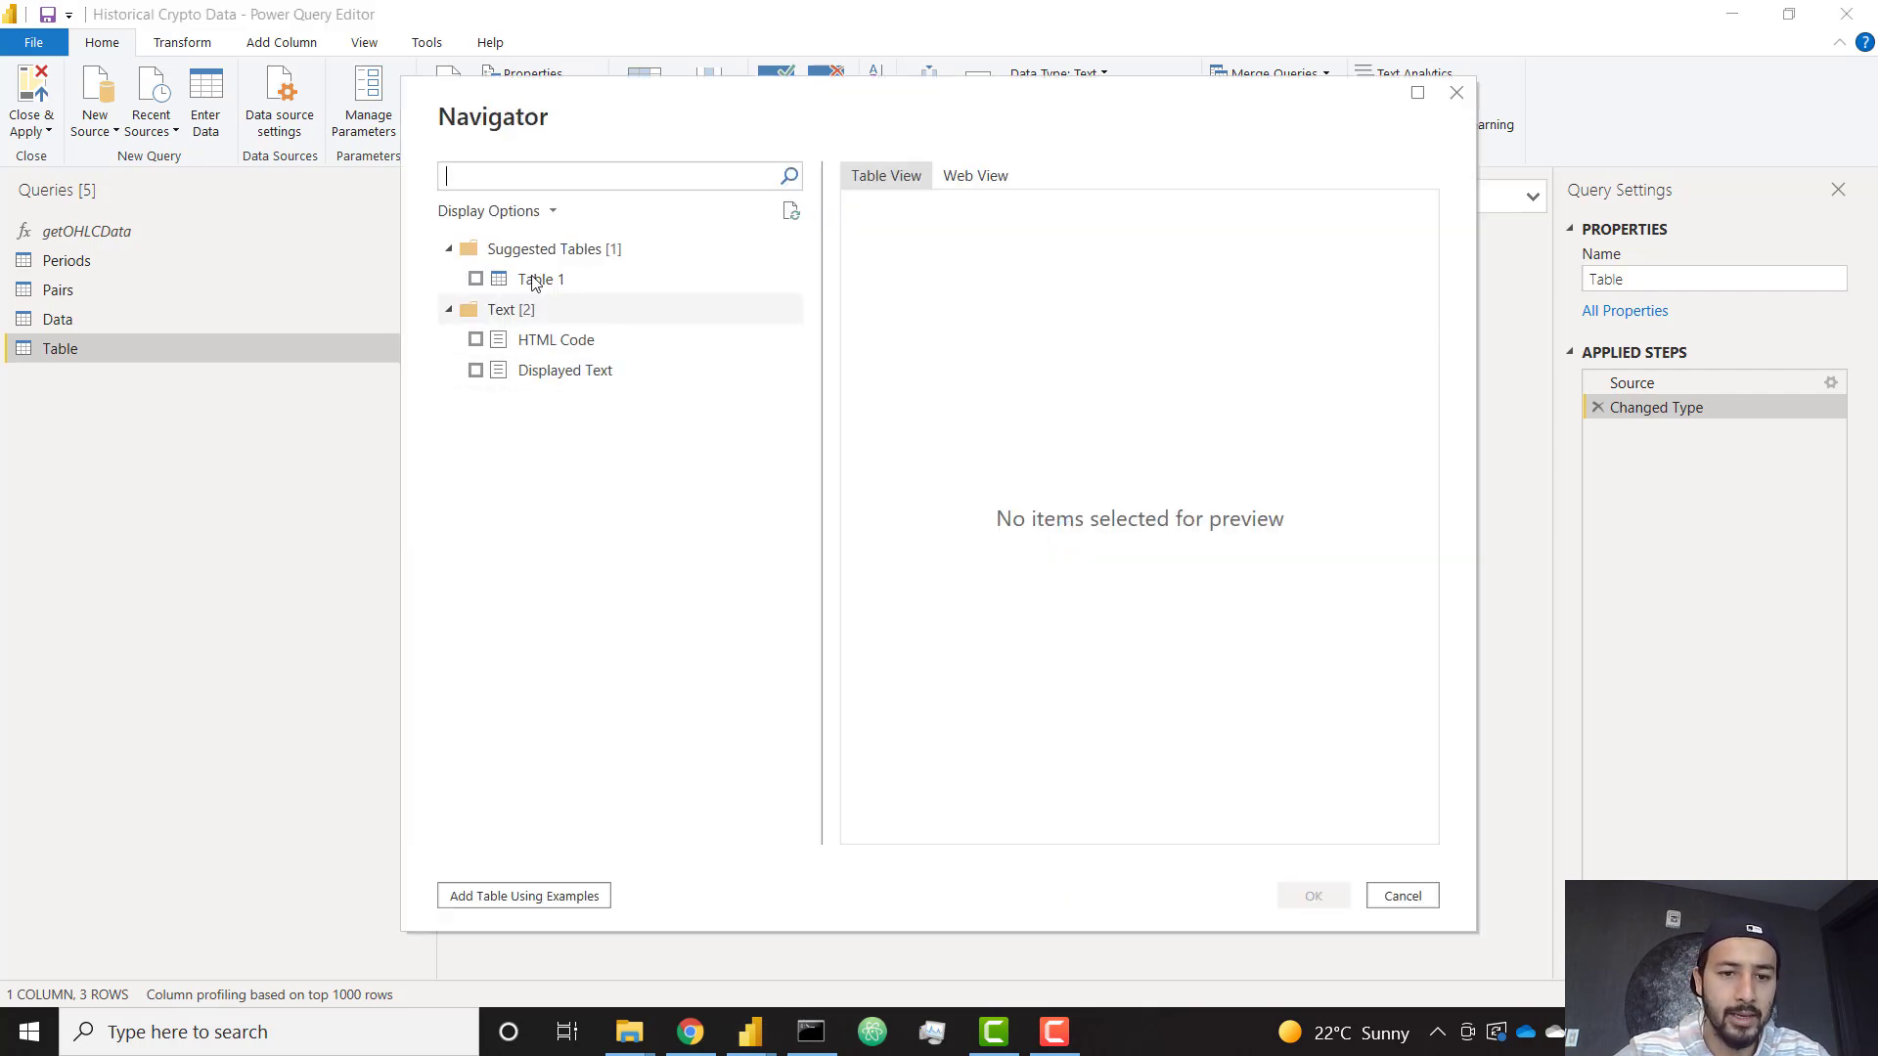
# Step: In the Navigator, tick Table 1 and load it as a new query
pyautogui.click(533, 281)
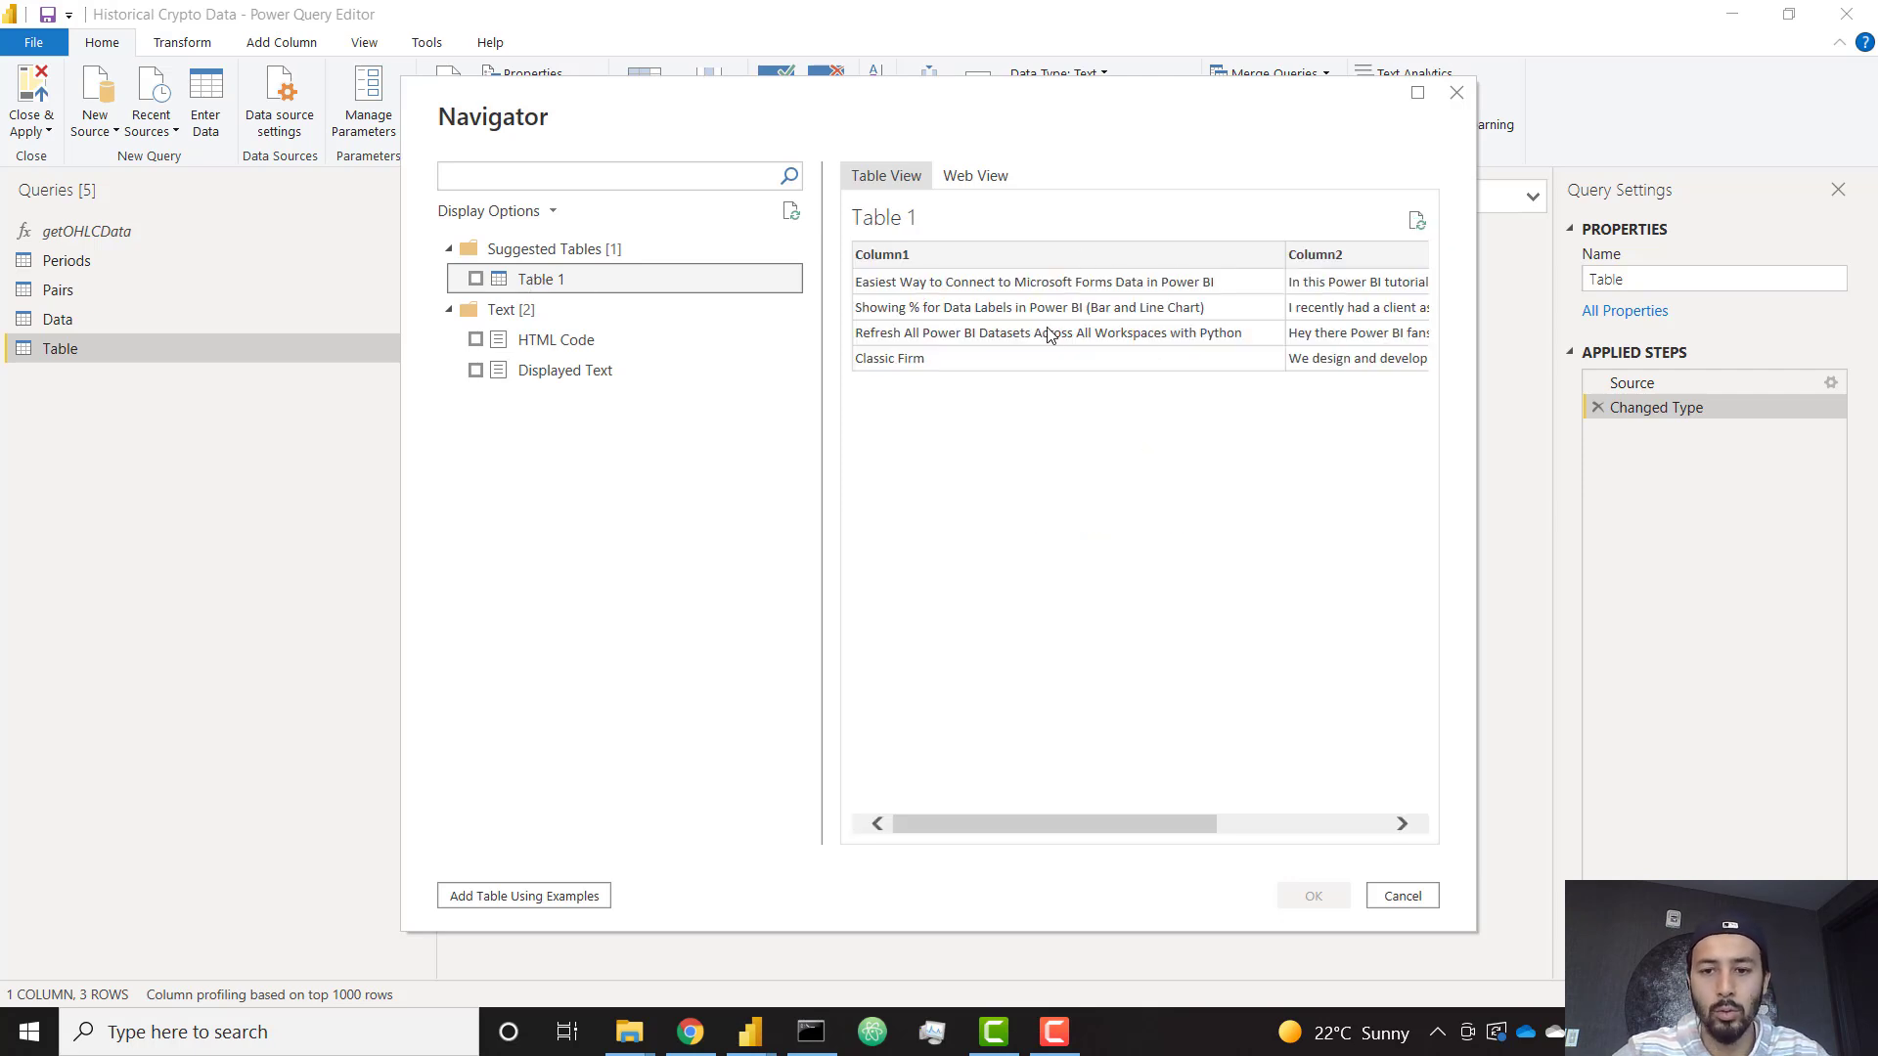
pyautogui.click(476, 279)
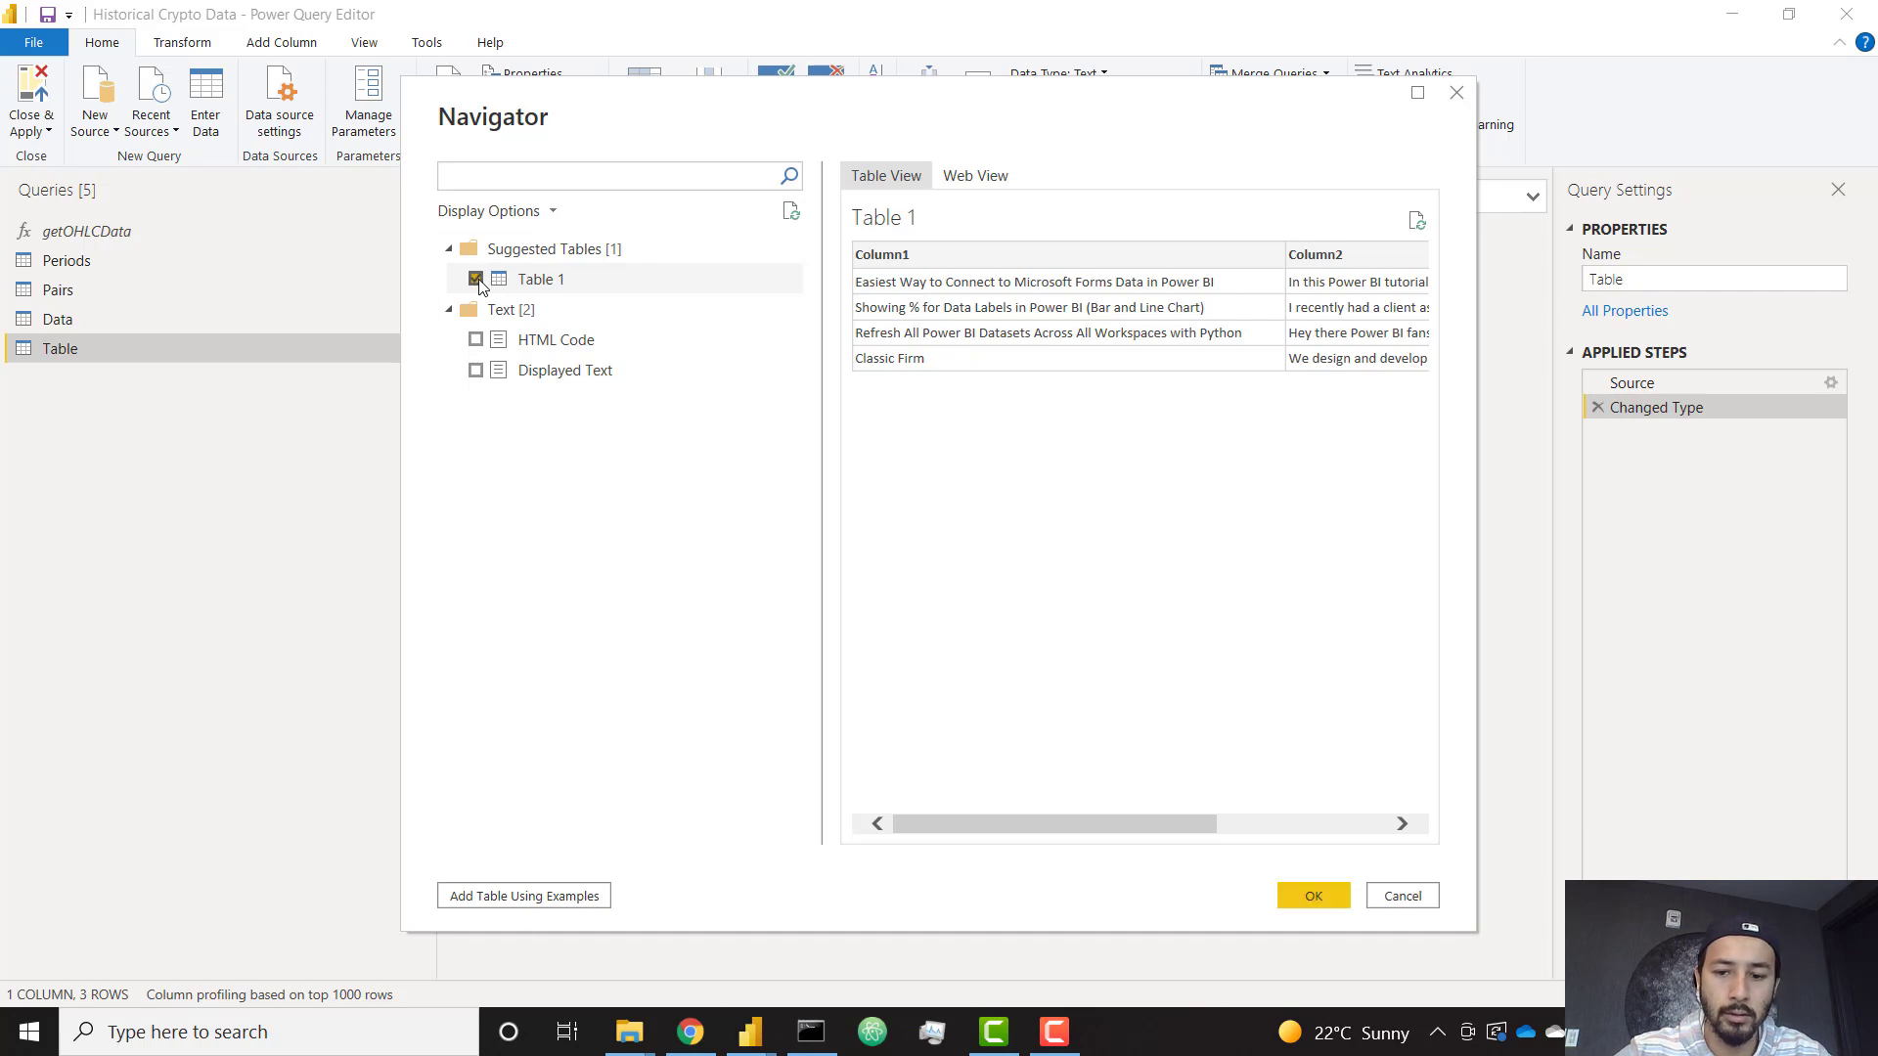
pyautogui.click(1312, 895)
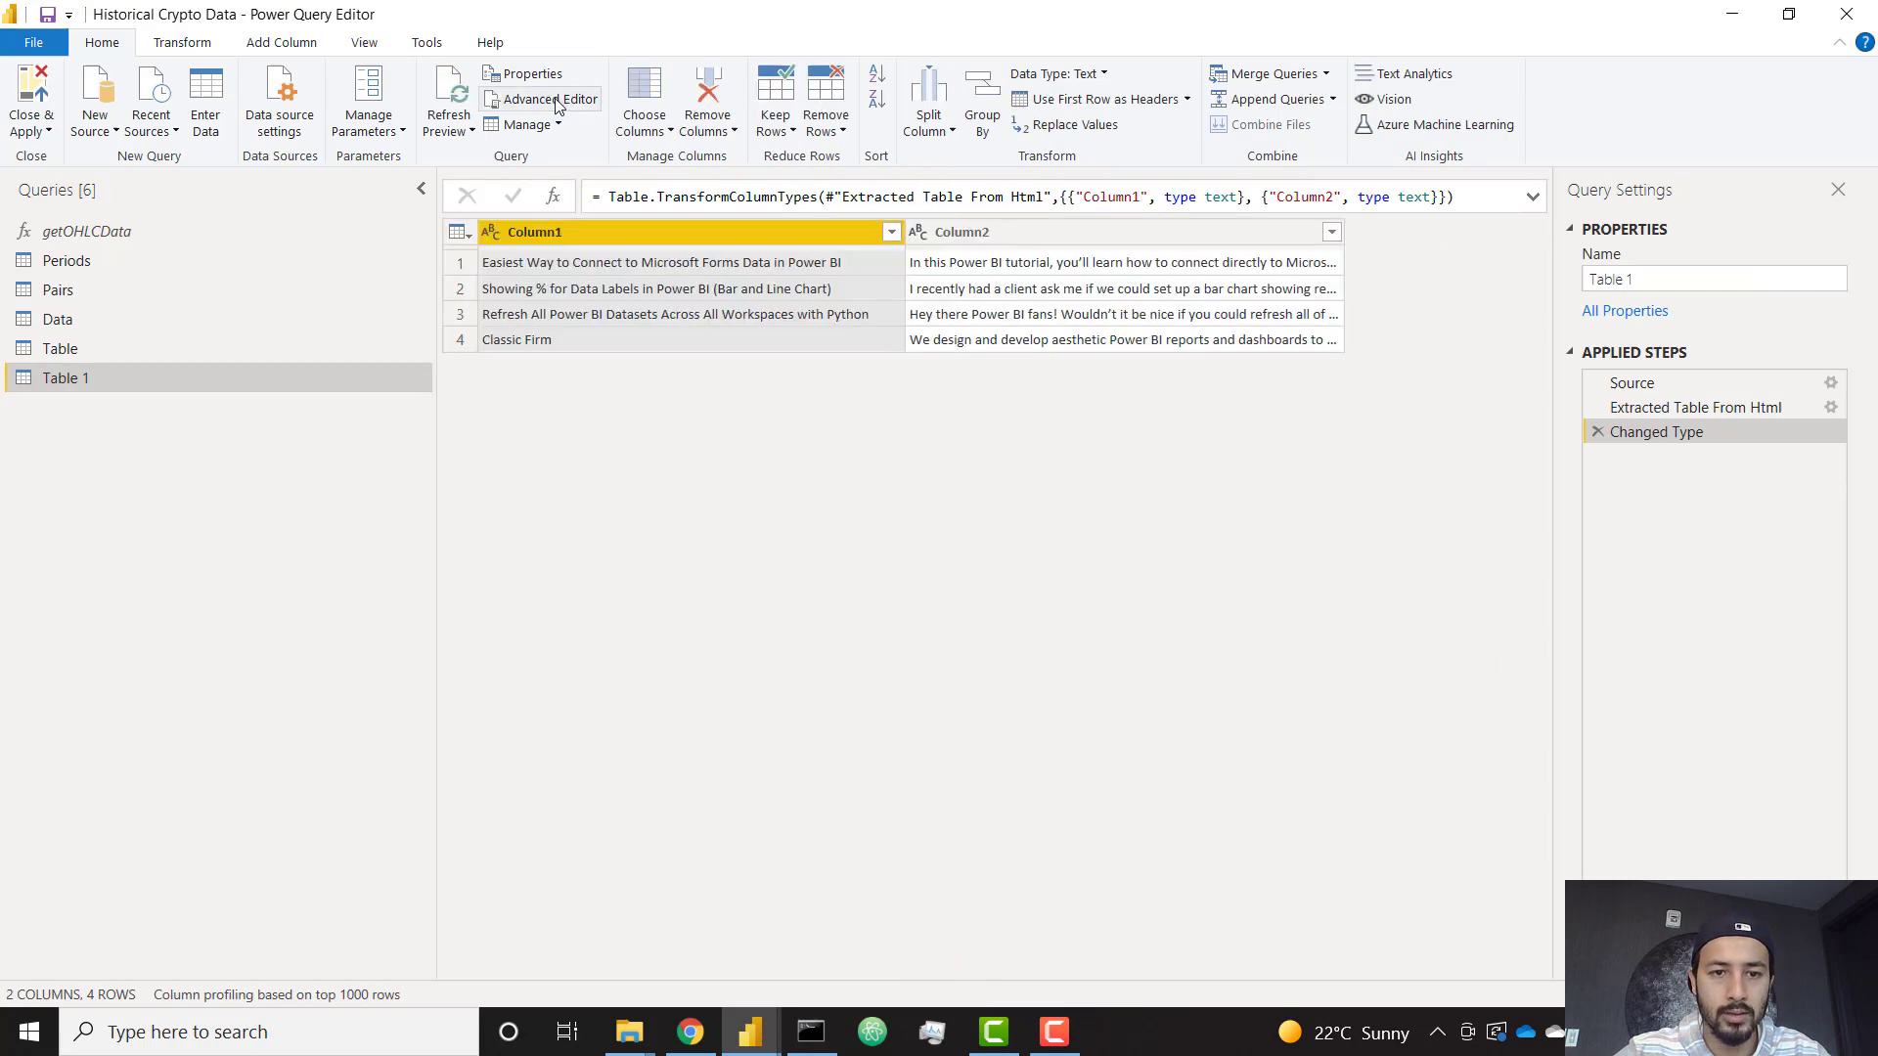
# Step: In Advanced Editor, change Web.BrowserContents to Web.Contents and remove ?s=forms from the URL
pyautogui.click(555, 103)
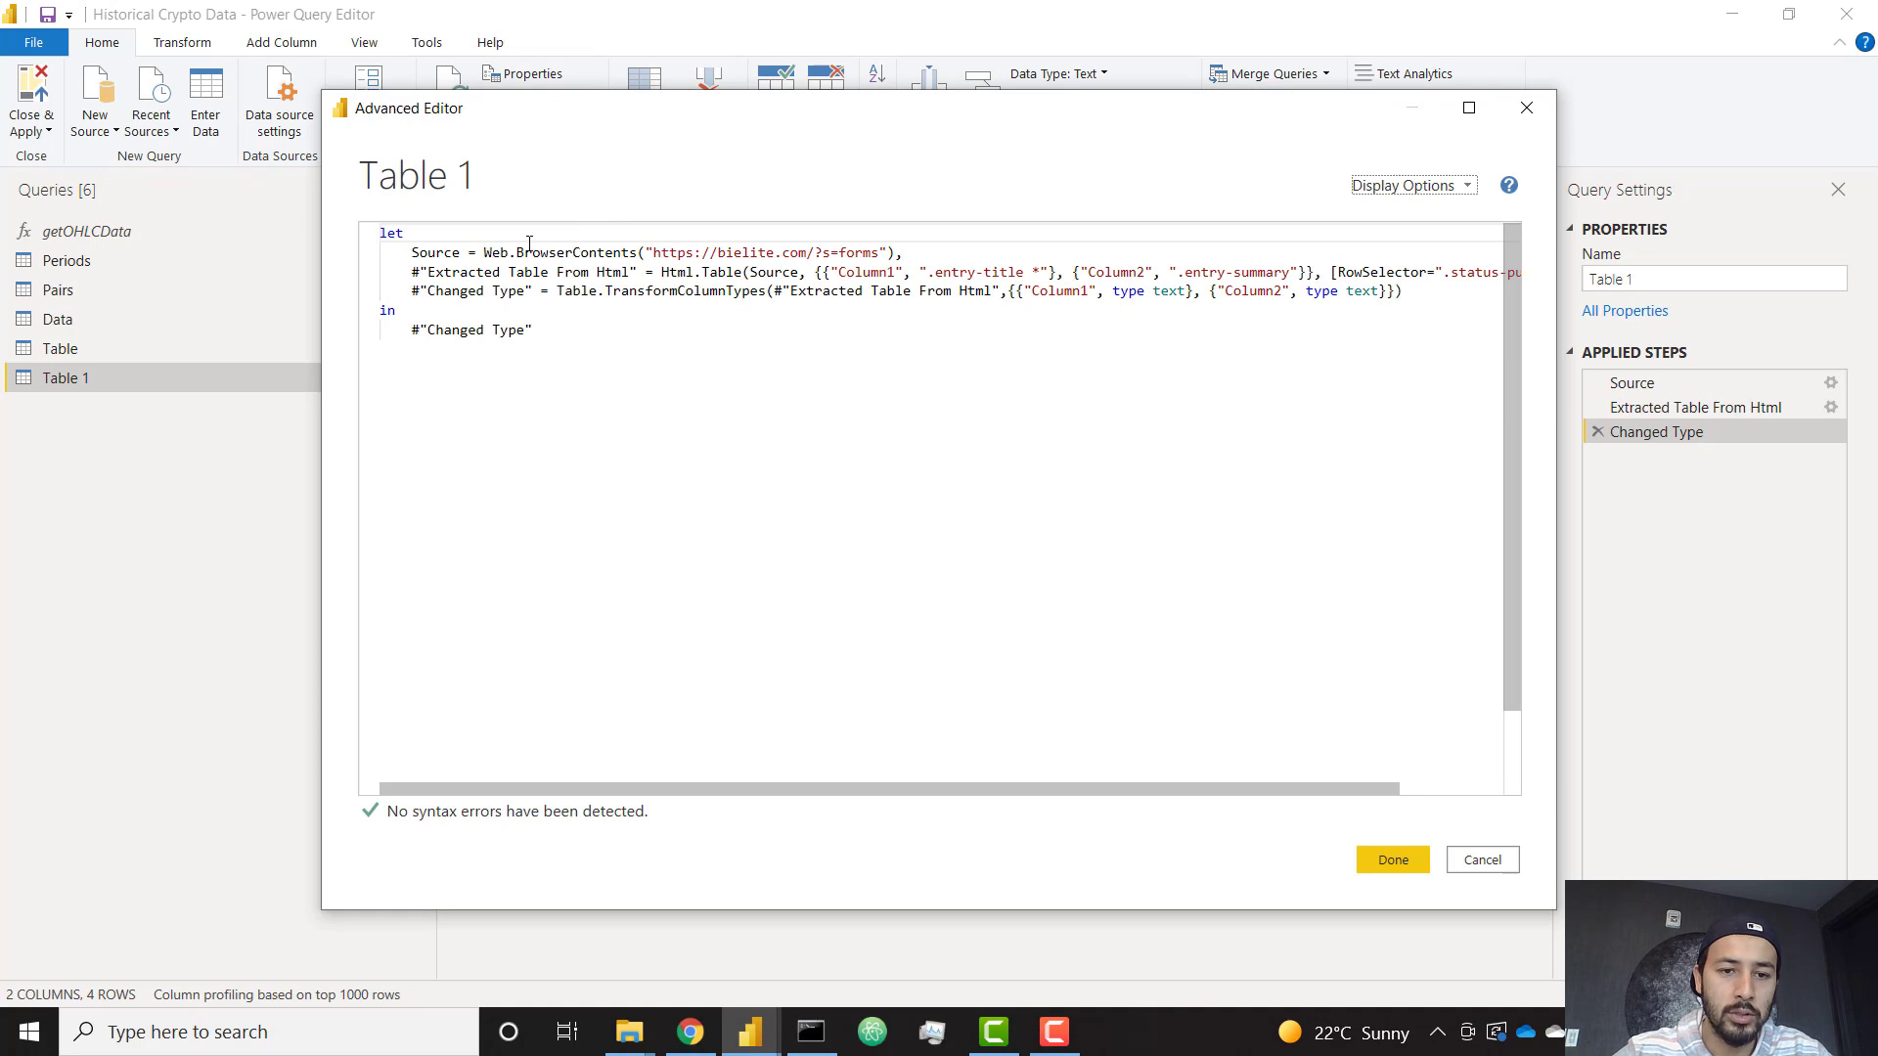
pyautogui.click(575, 252)
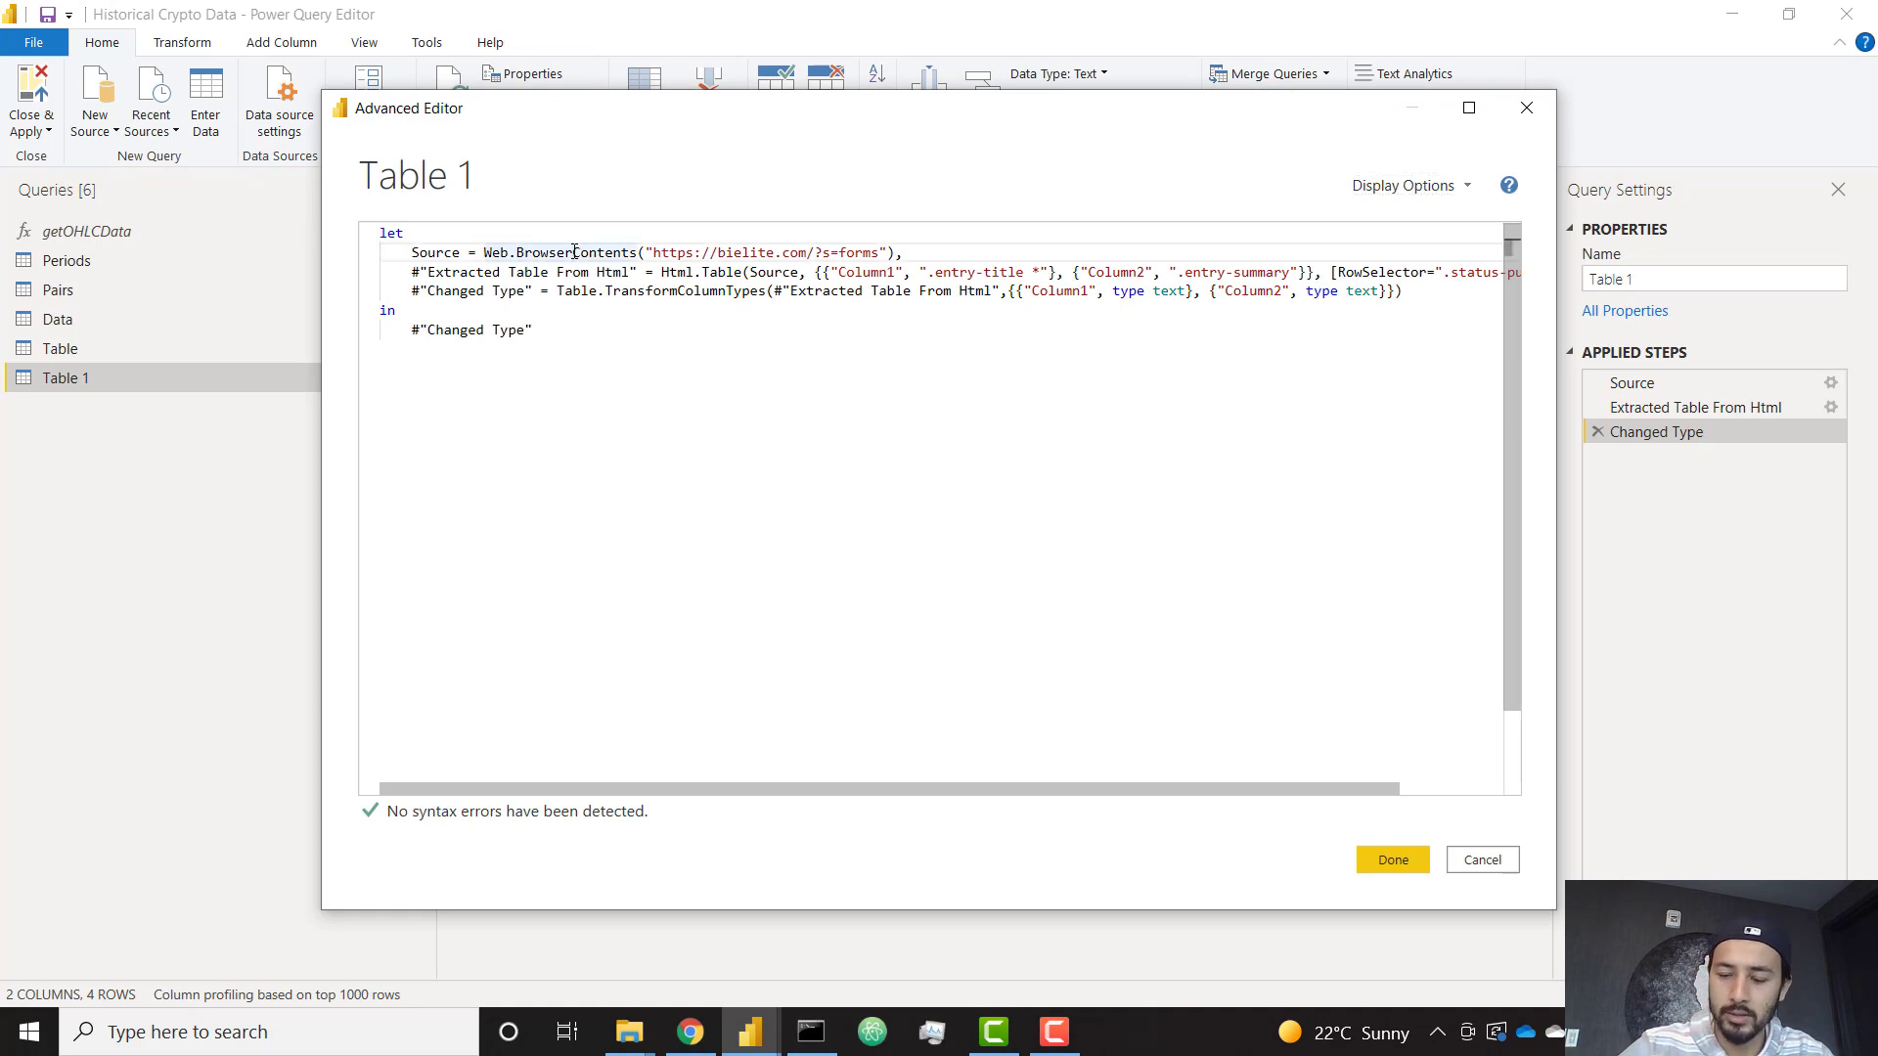
pyautogui.press('BackSpace')
pyautogui.press('BackSpace')
pyautogui.press('BackSpace')
pyautogui.press('BackSpace')
pyautogui.press('BackSpace')
pyautogui.press('BackSpace')
pyautogui.press('BackSpace')
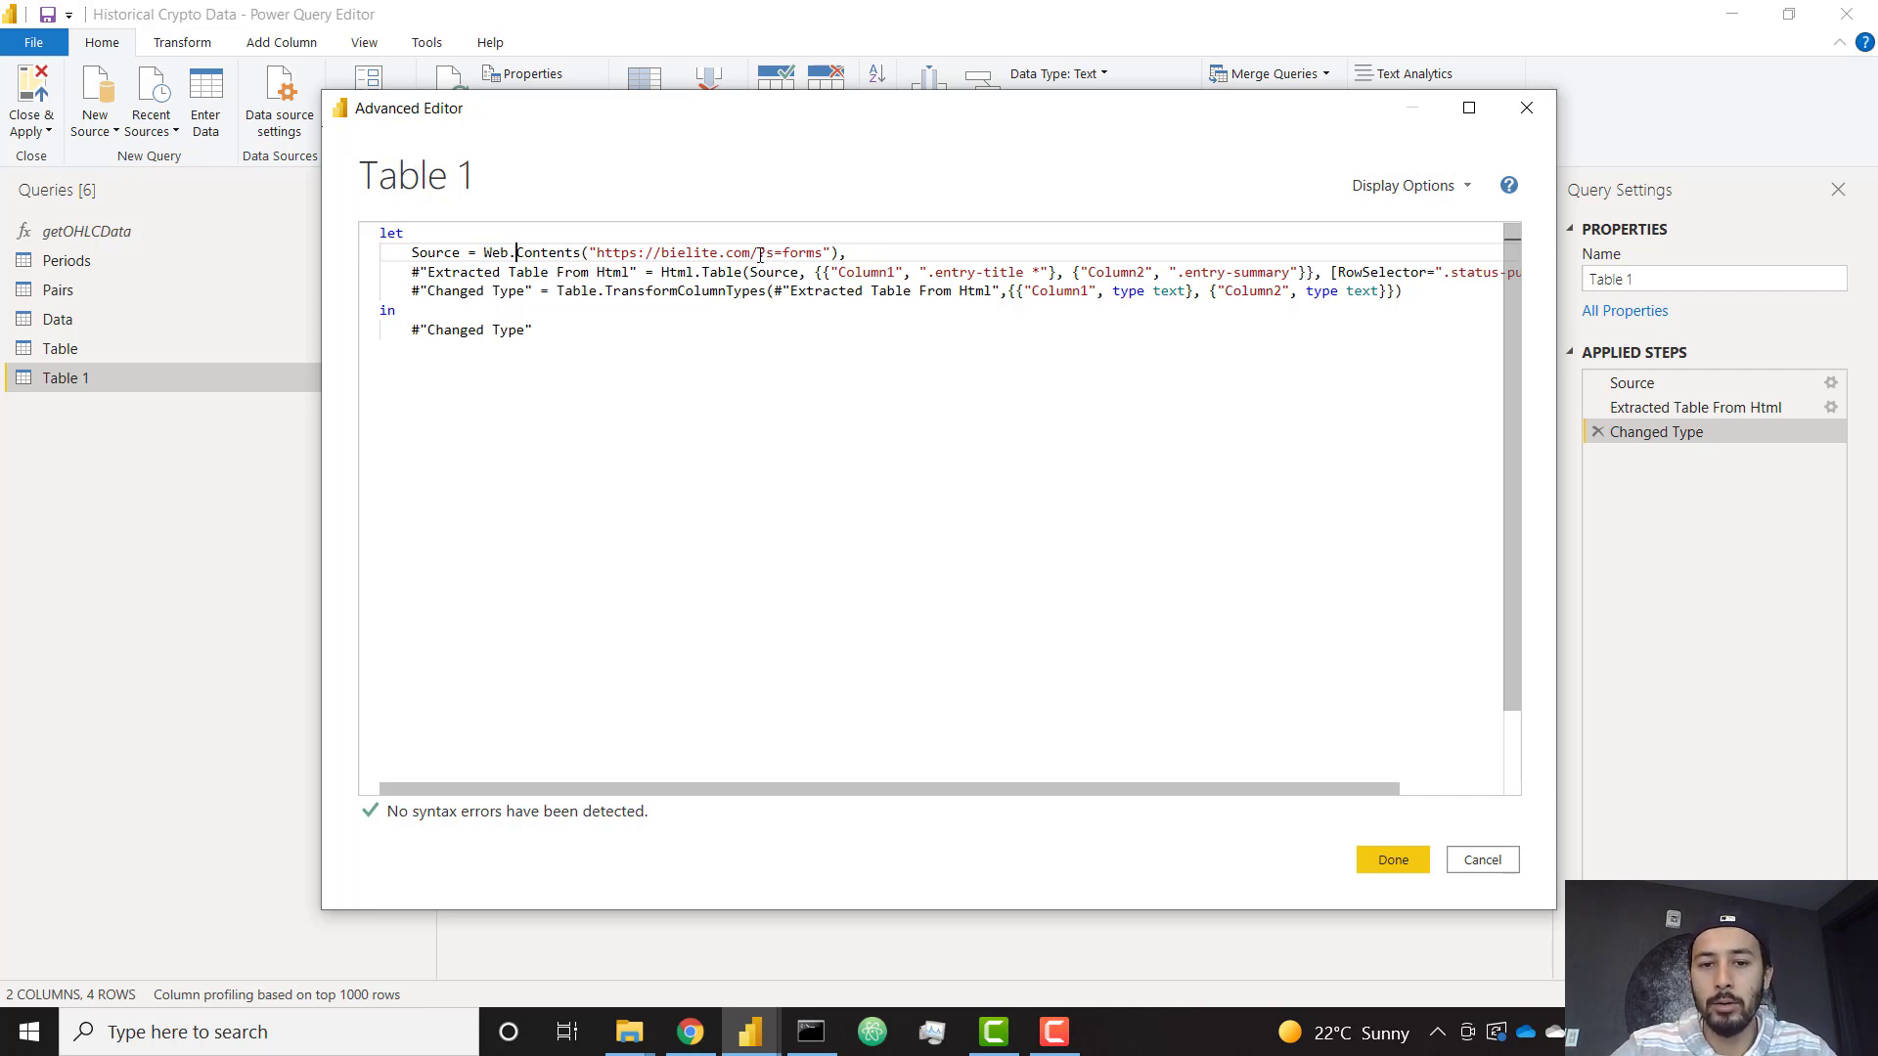
pyautogui.moveTo(759, 253); pyautogui.dragTo(824, 254)
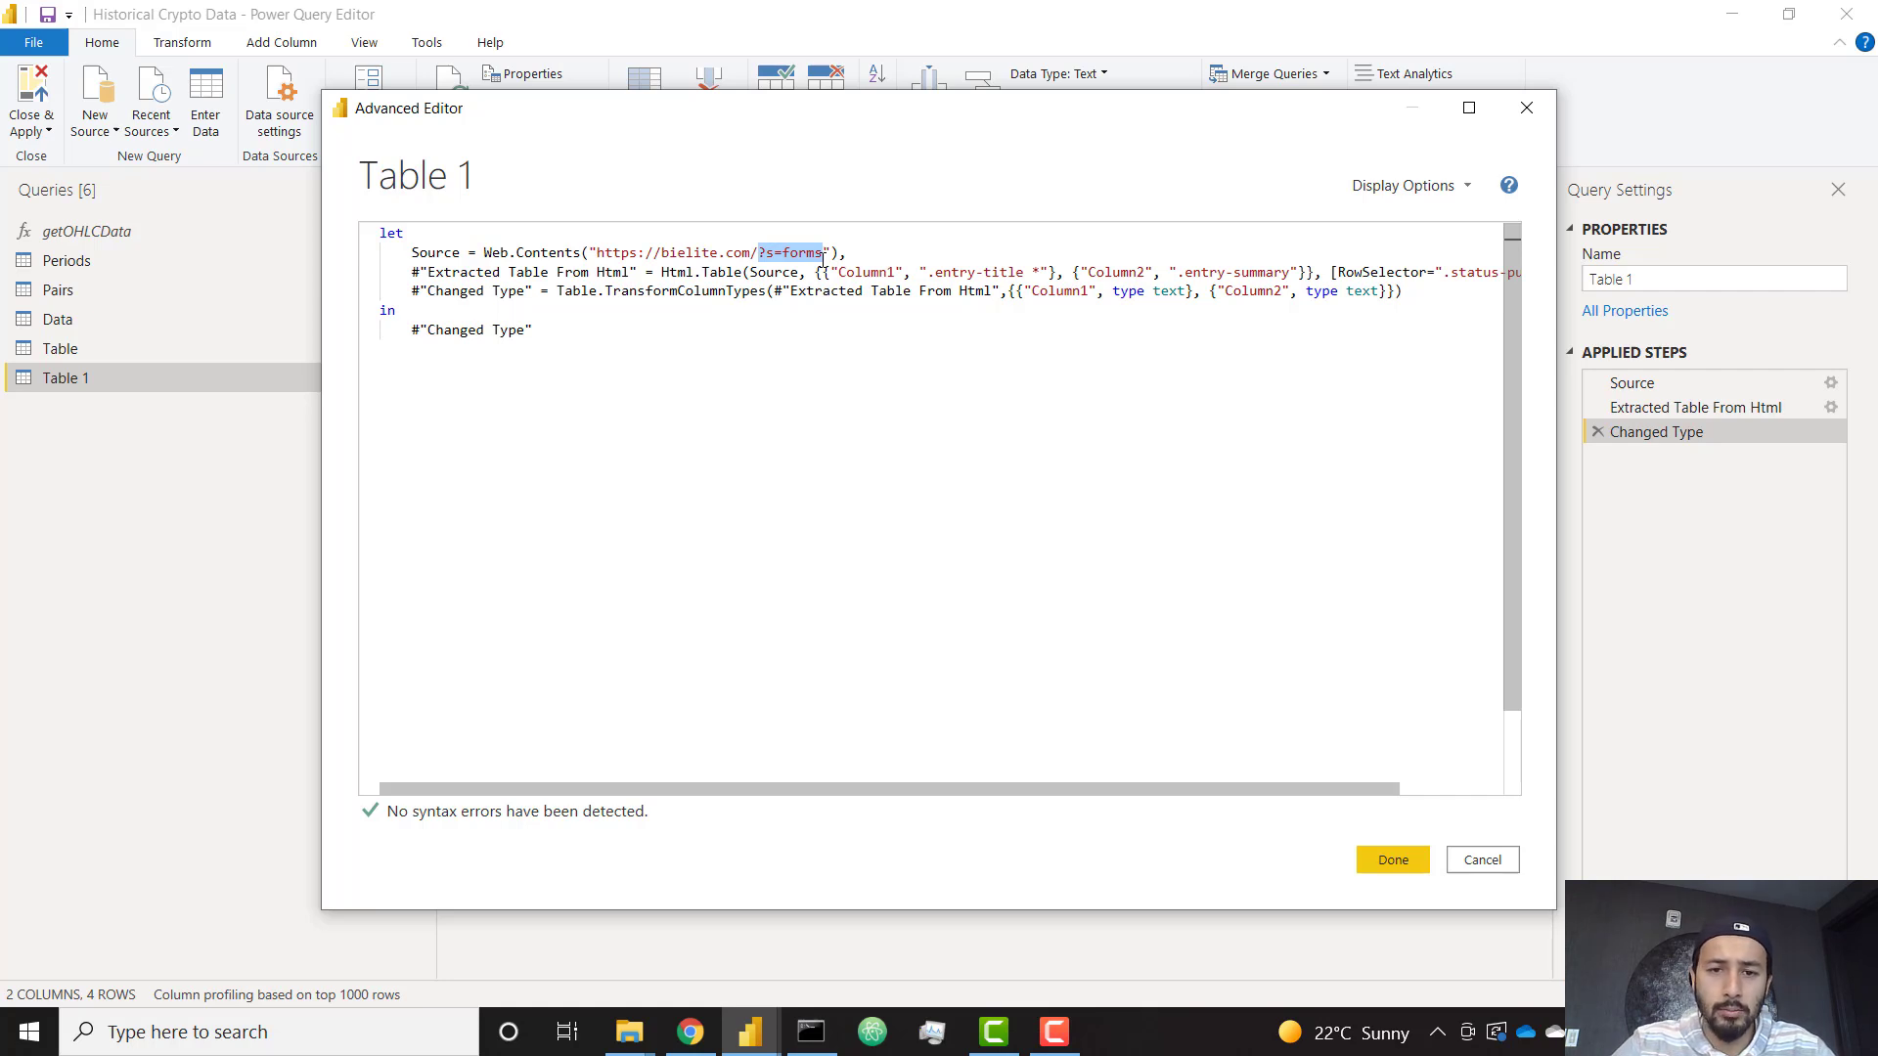
pyautogui.press('BackSpace')
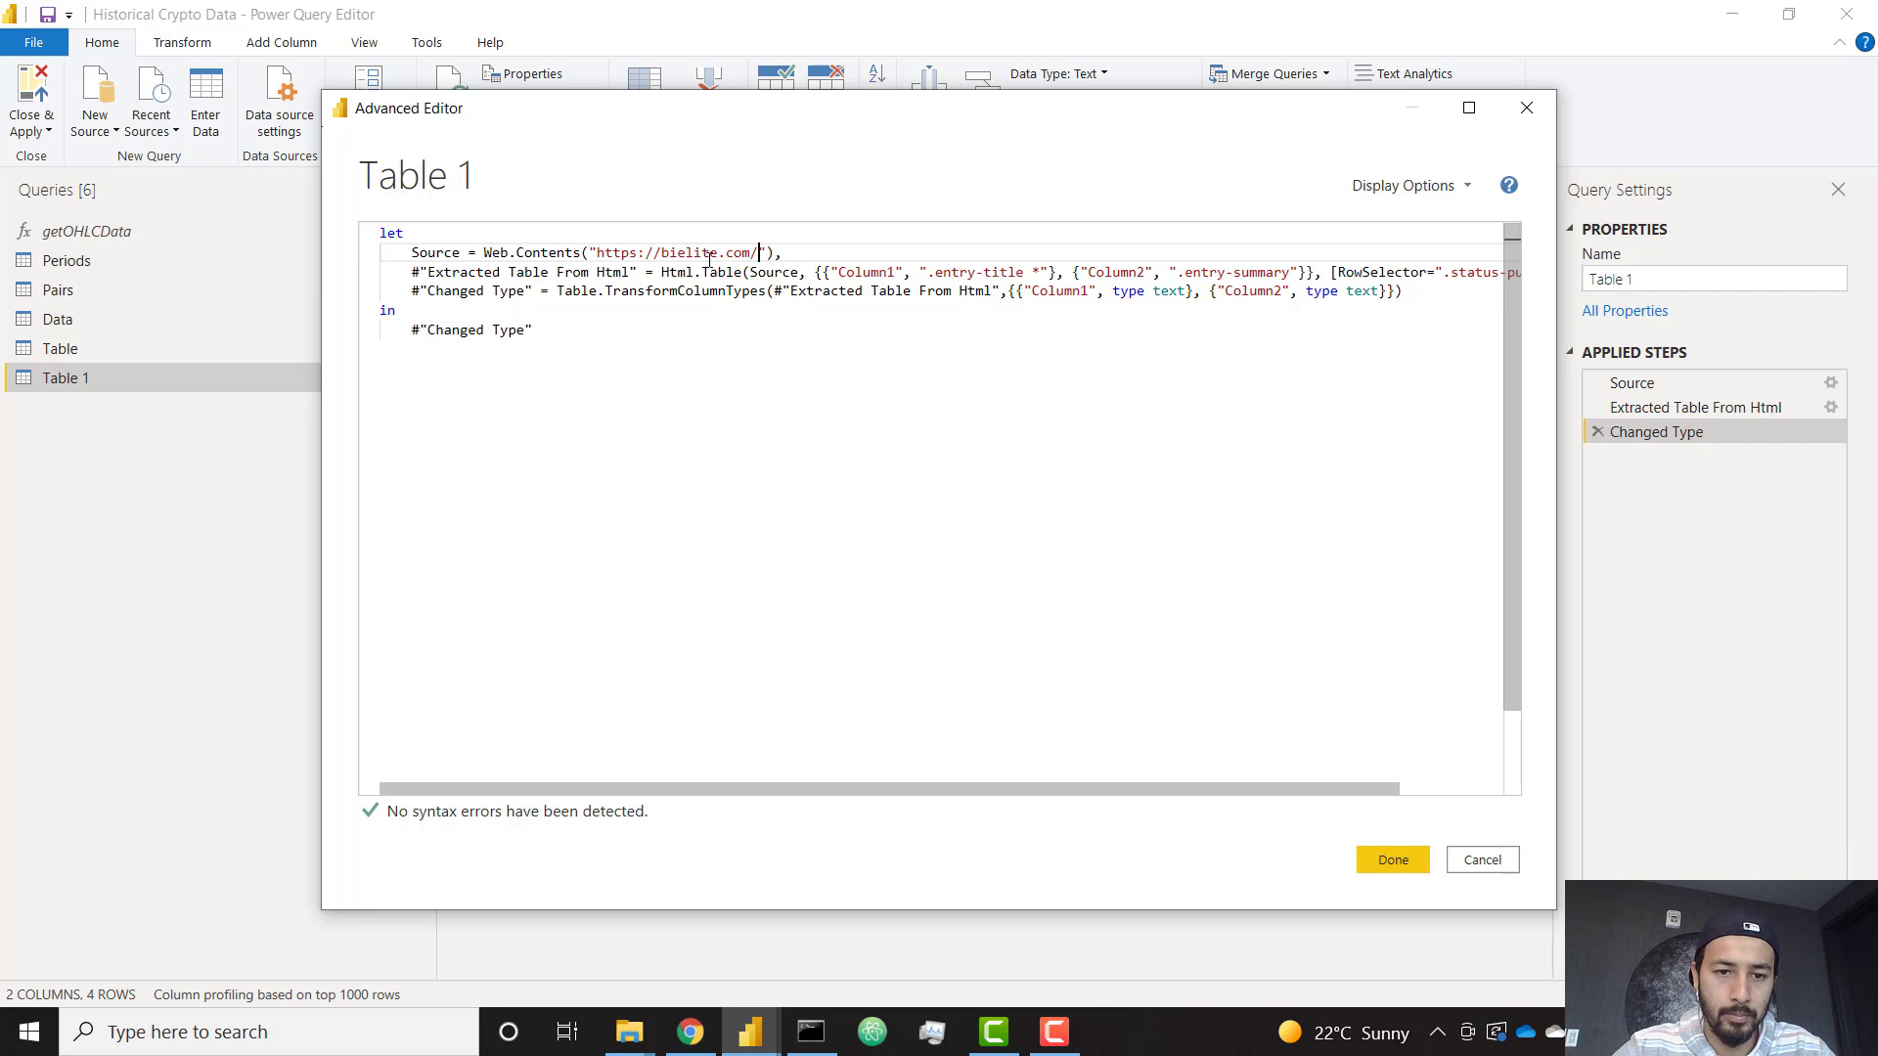
# Step: Split the Web.Contents call so the function, URL and closing parenthesis sit on separate lines
pyautogui.click(586, 252)
pyautogui.click(484, 253)
pyautogui.press('Return')
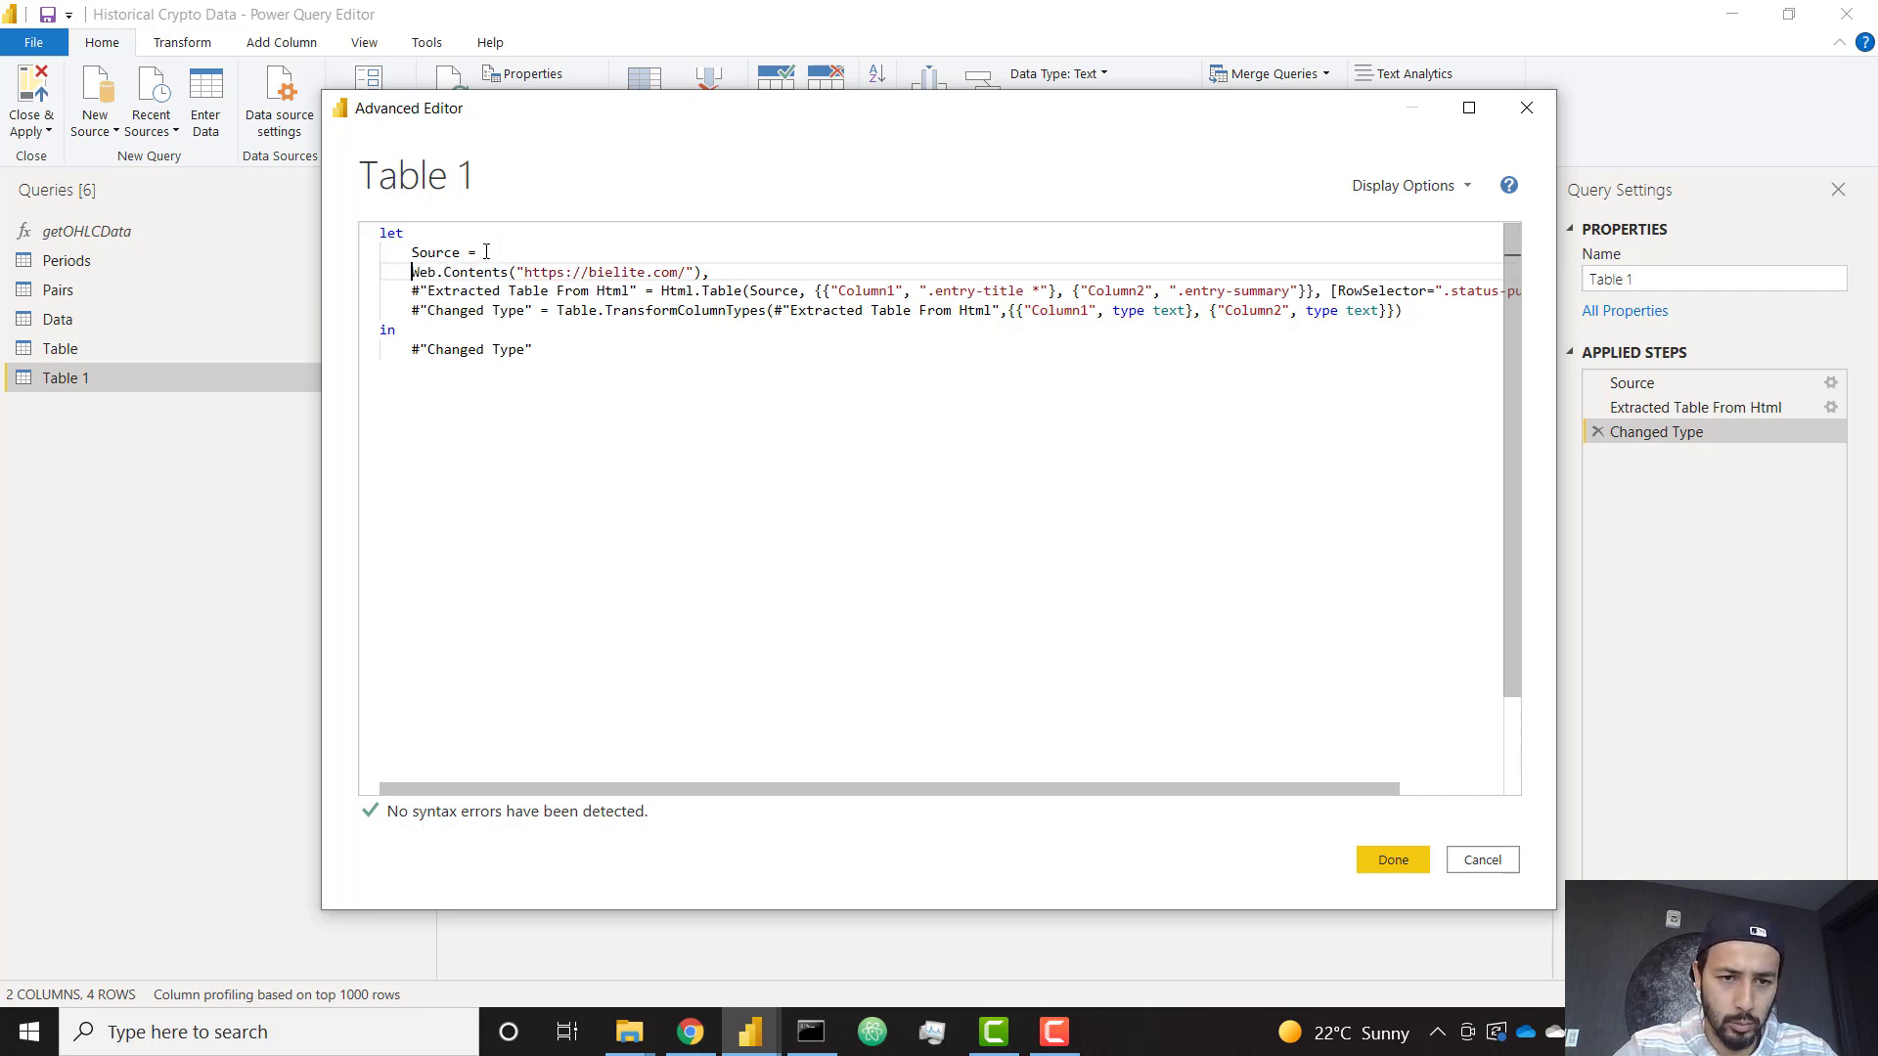
pyautogui.click(515, 272)
pyautogui.press('Return')
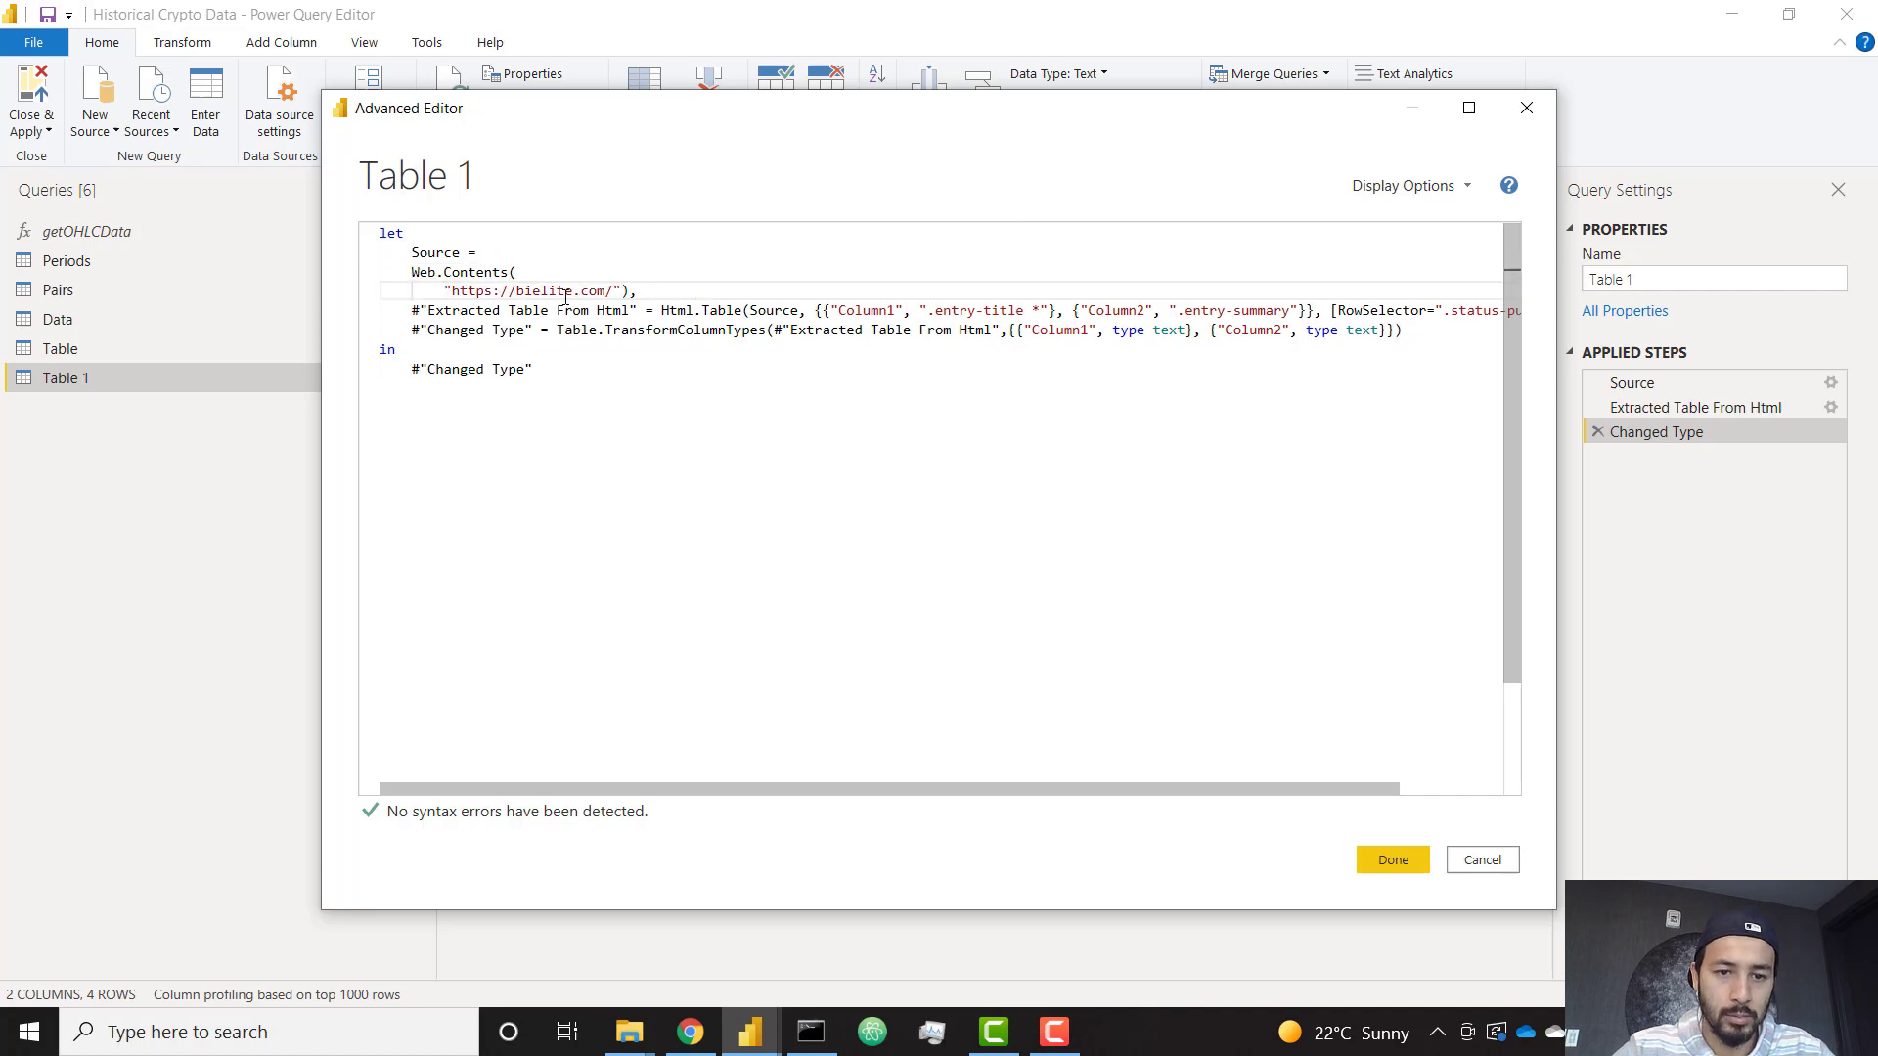
pyautogui.click(620, 292)
pyautogui.press('Return')
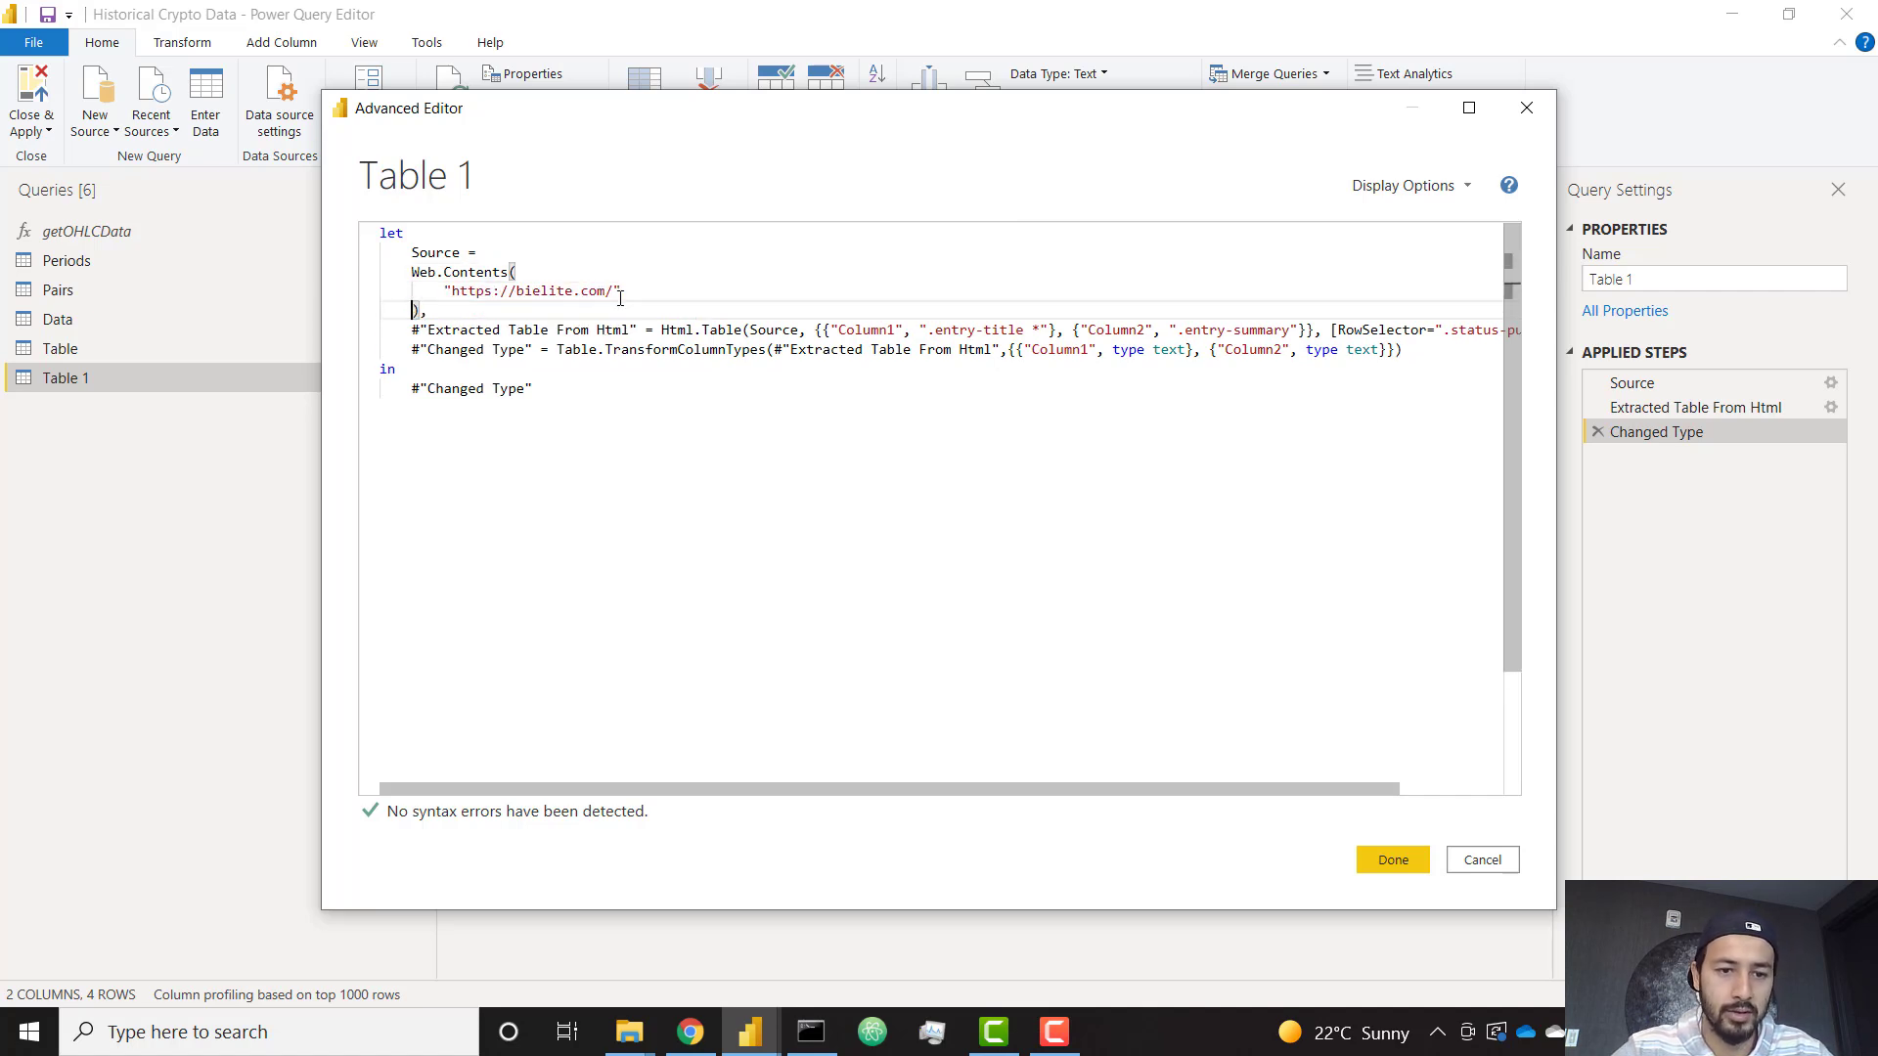
pyautogui.click(622, 291)
# Step: Add a Query options record after the URL, trying forms and dax before leaving it [s=]
pyautogui.write(',')
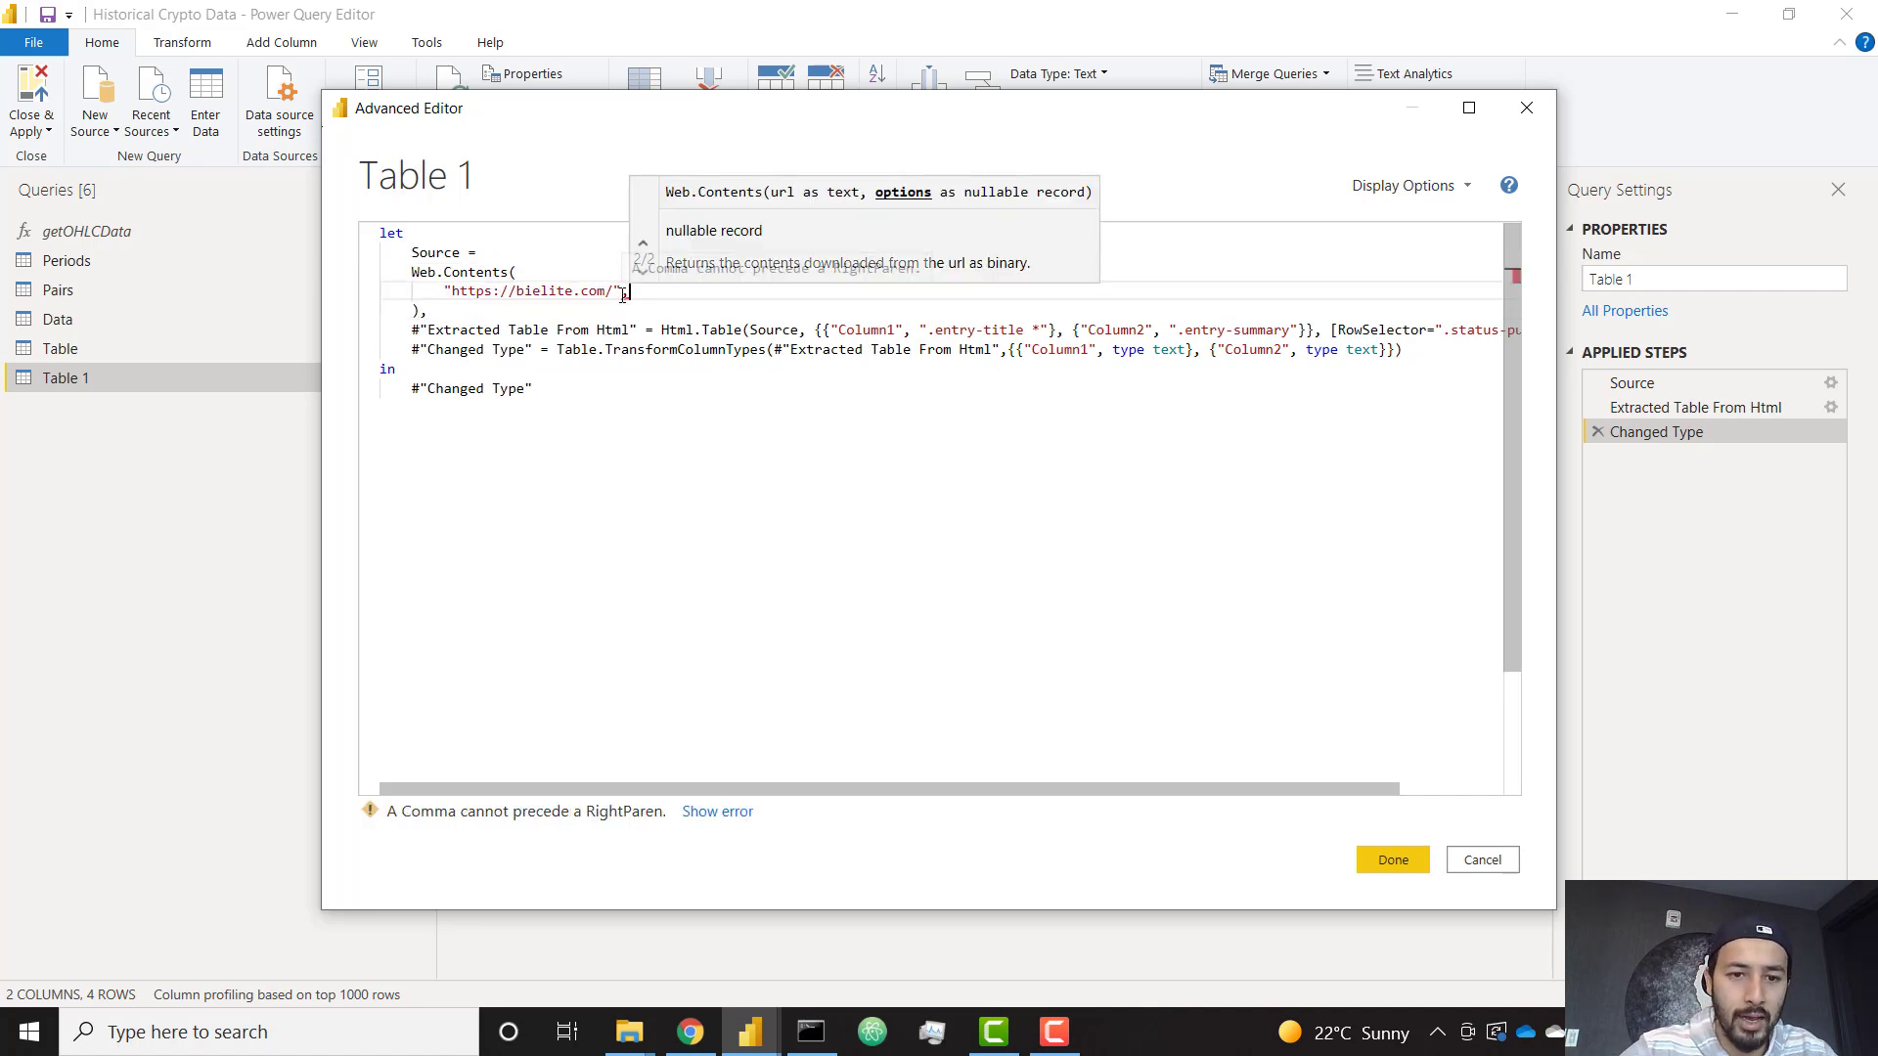
pyautogui.press('Return')
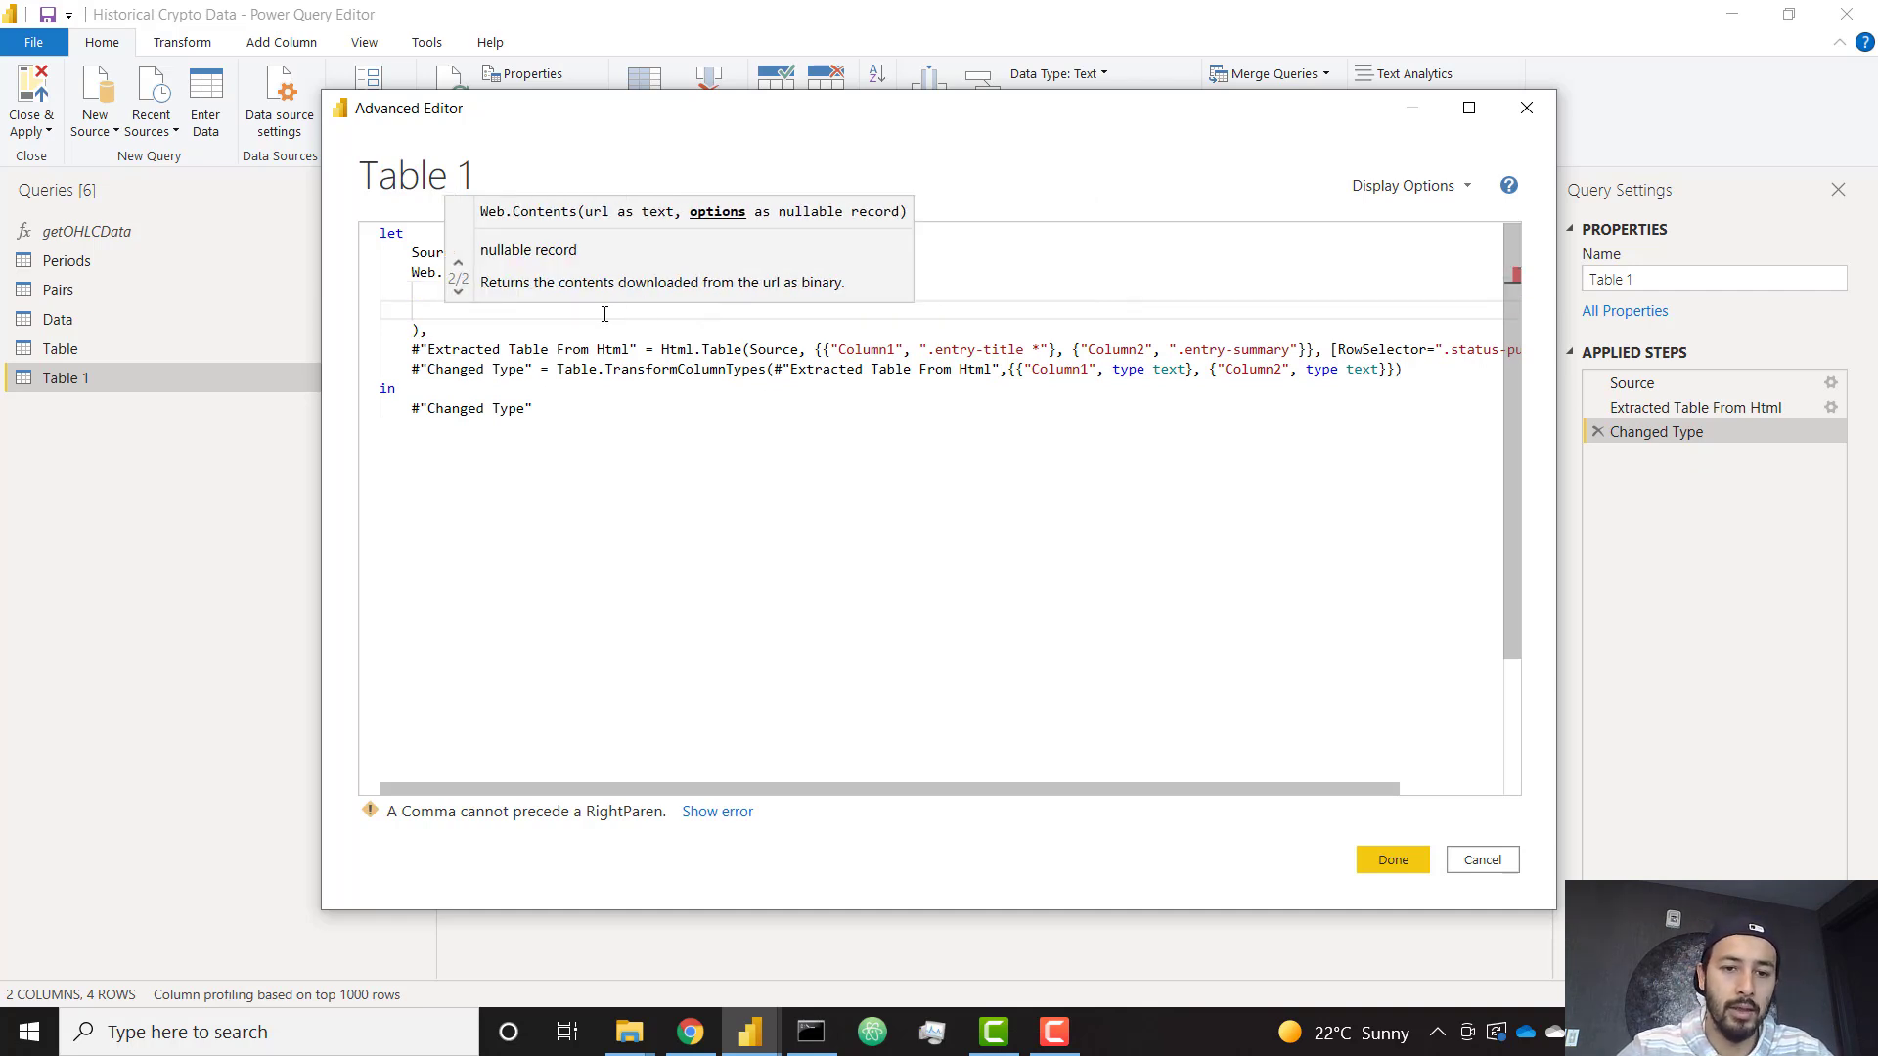
pyautogui.write('[Query')
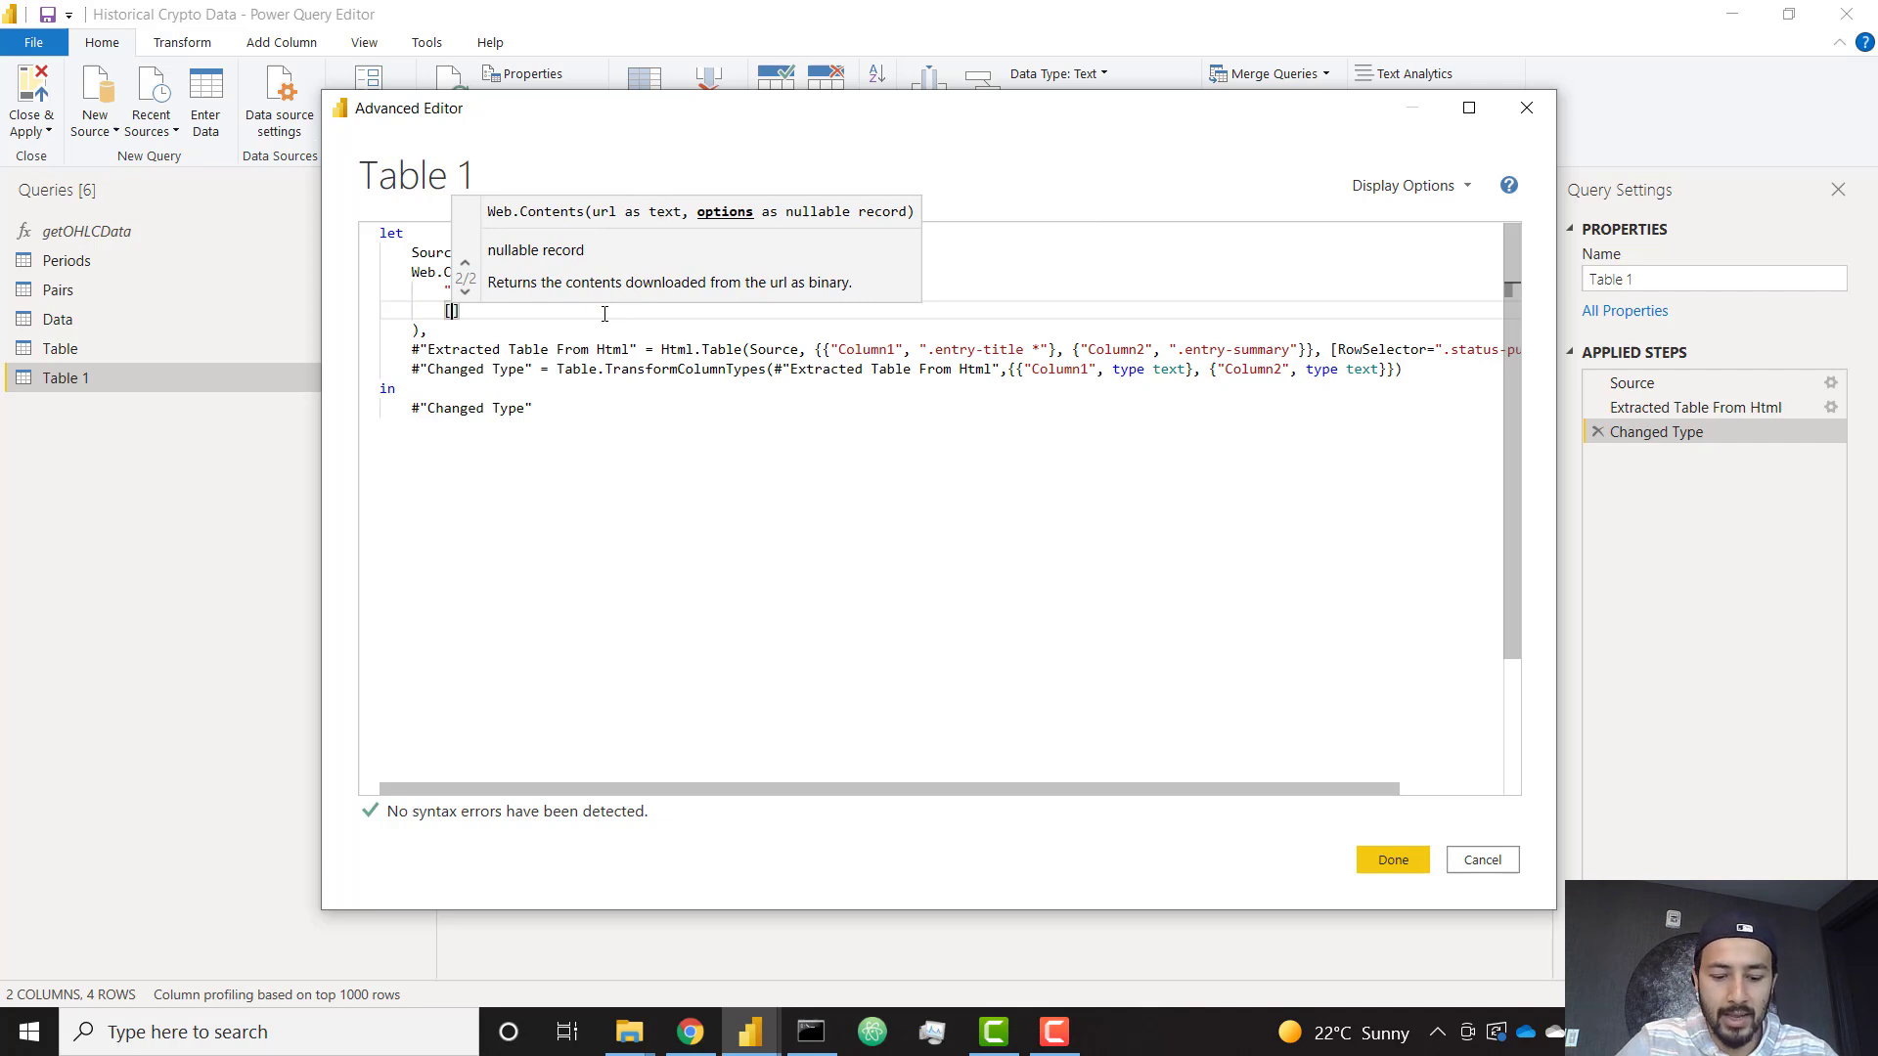
pyautogui.write(']')
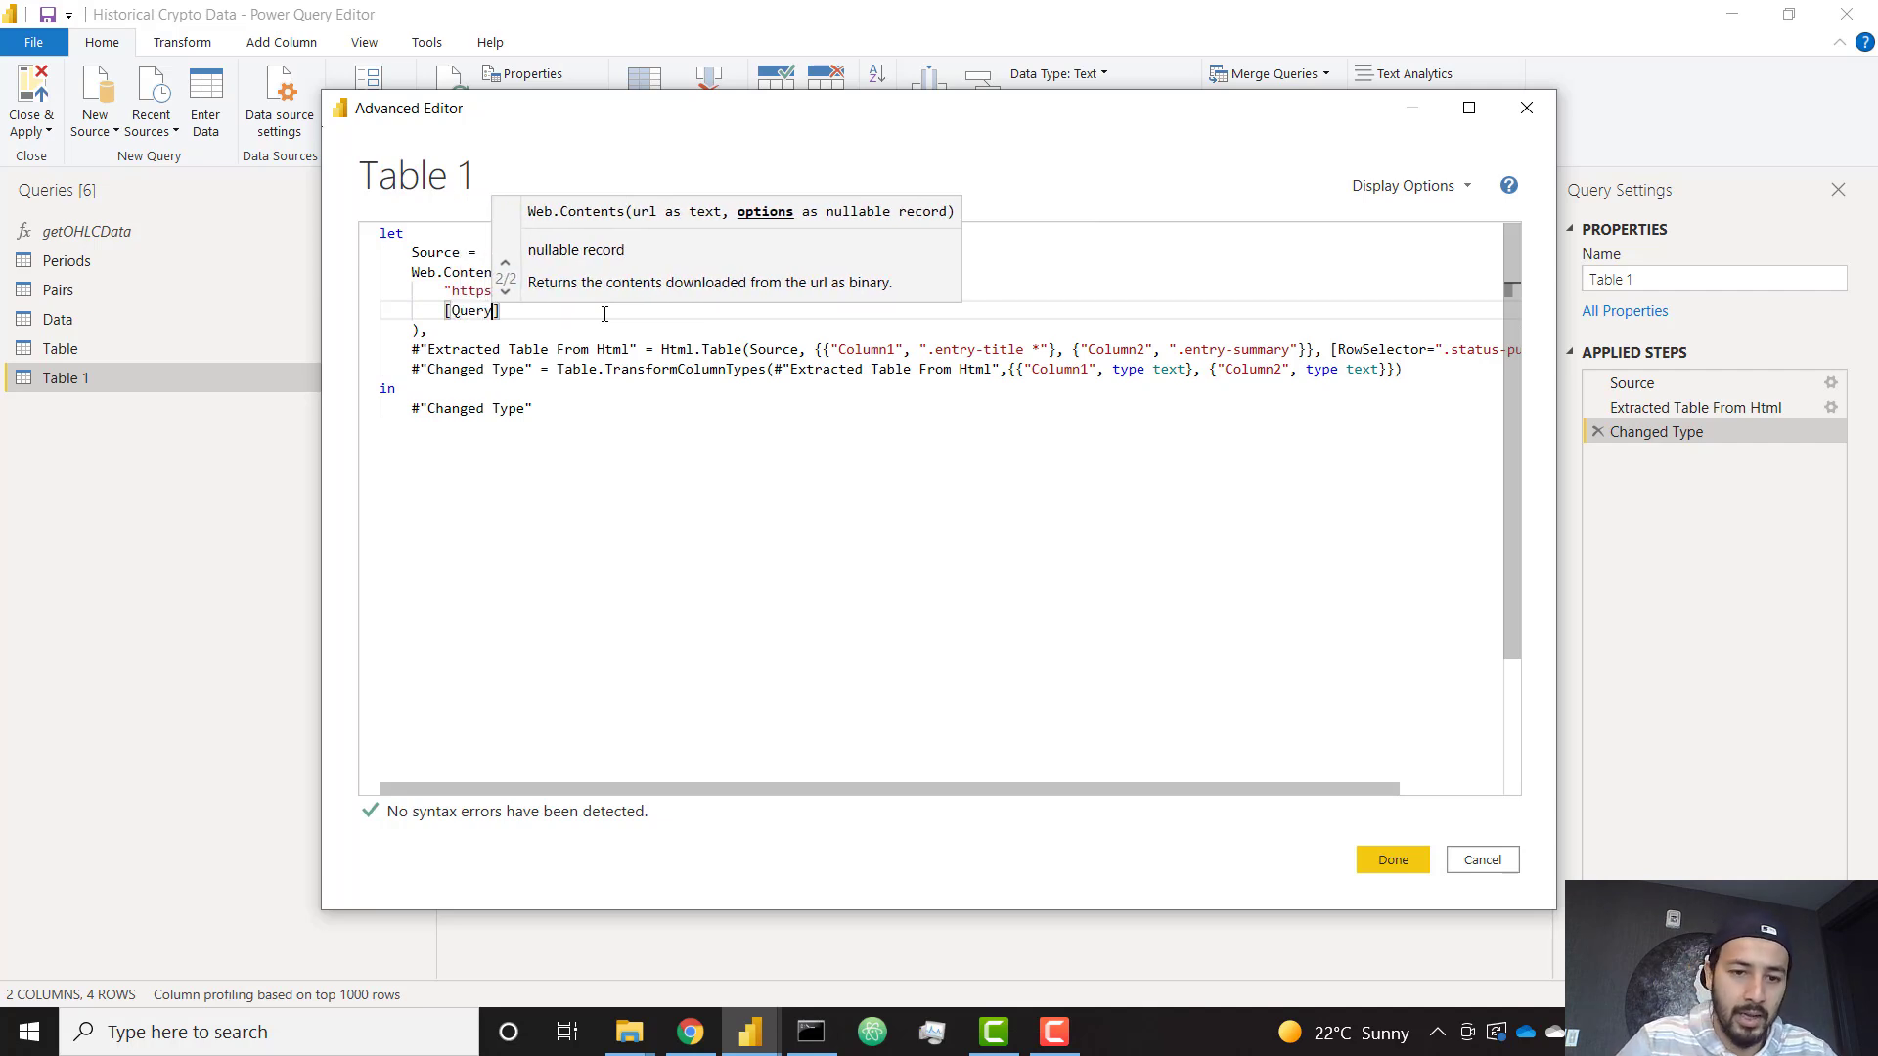
pyautogui.write('=[')
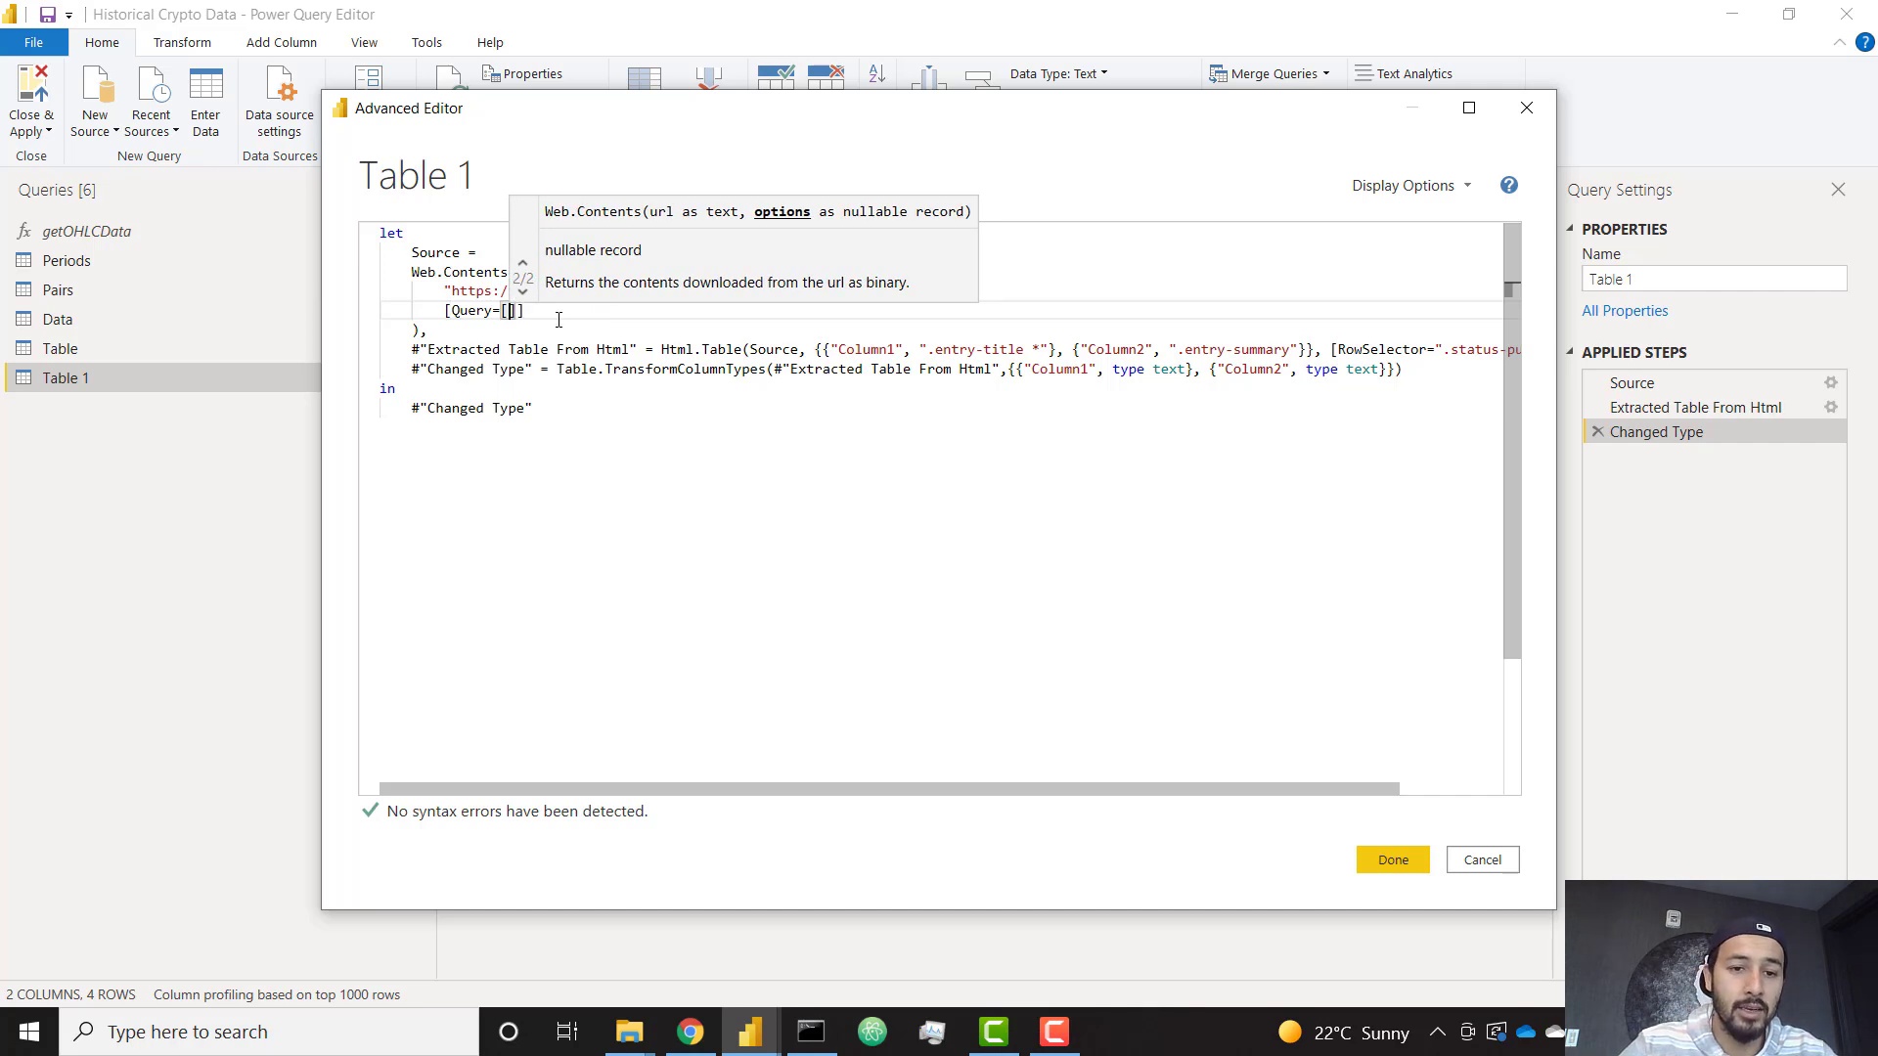
pyautogui.click(520, 312)
pyautogui.click(508, 311)
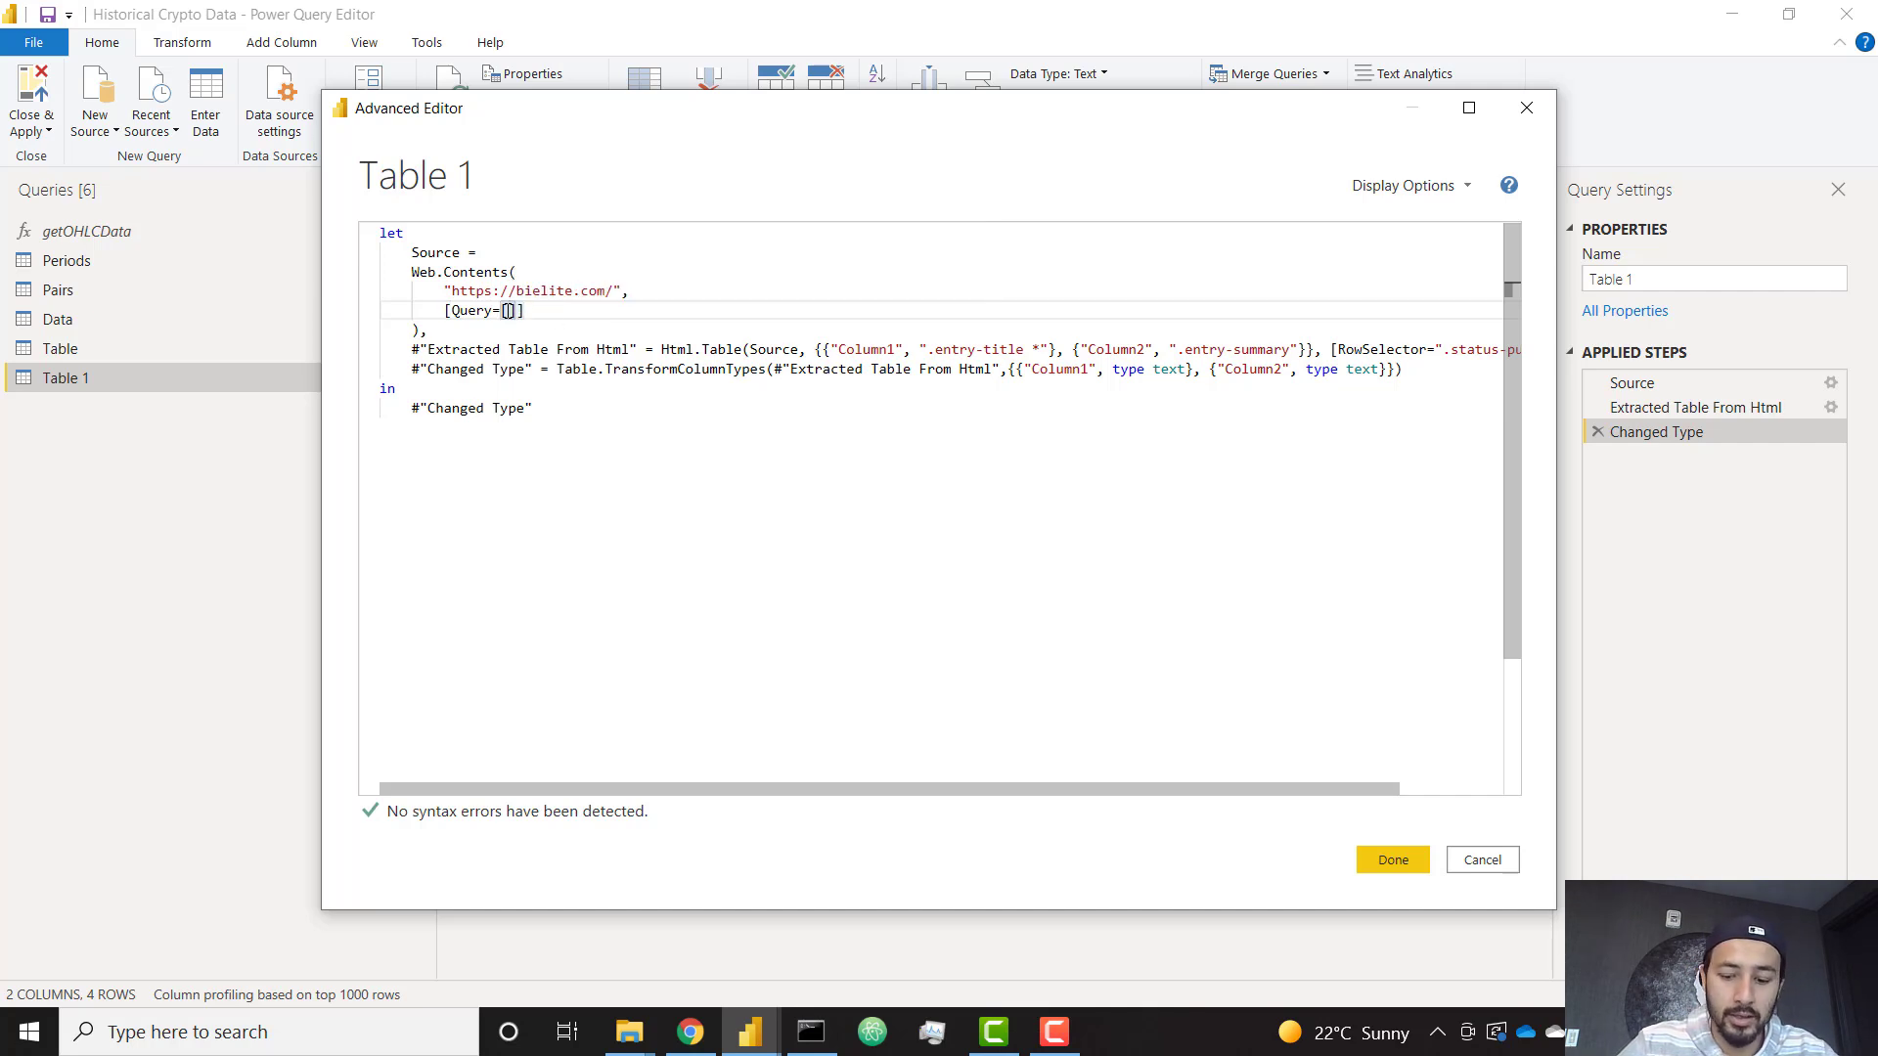
pyautogui.write('s=')
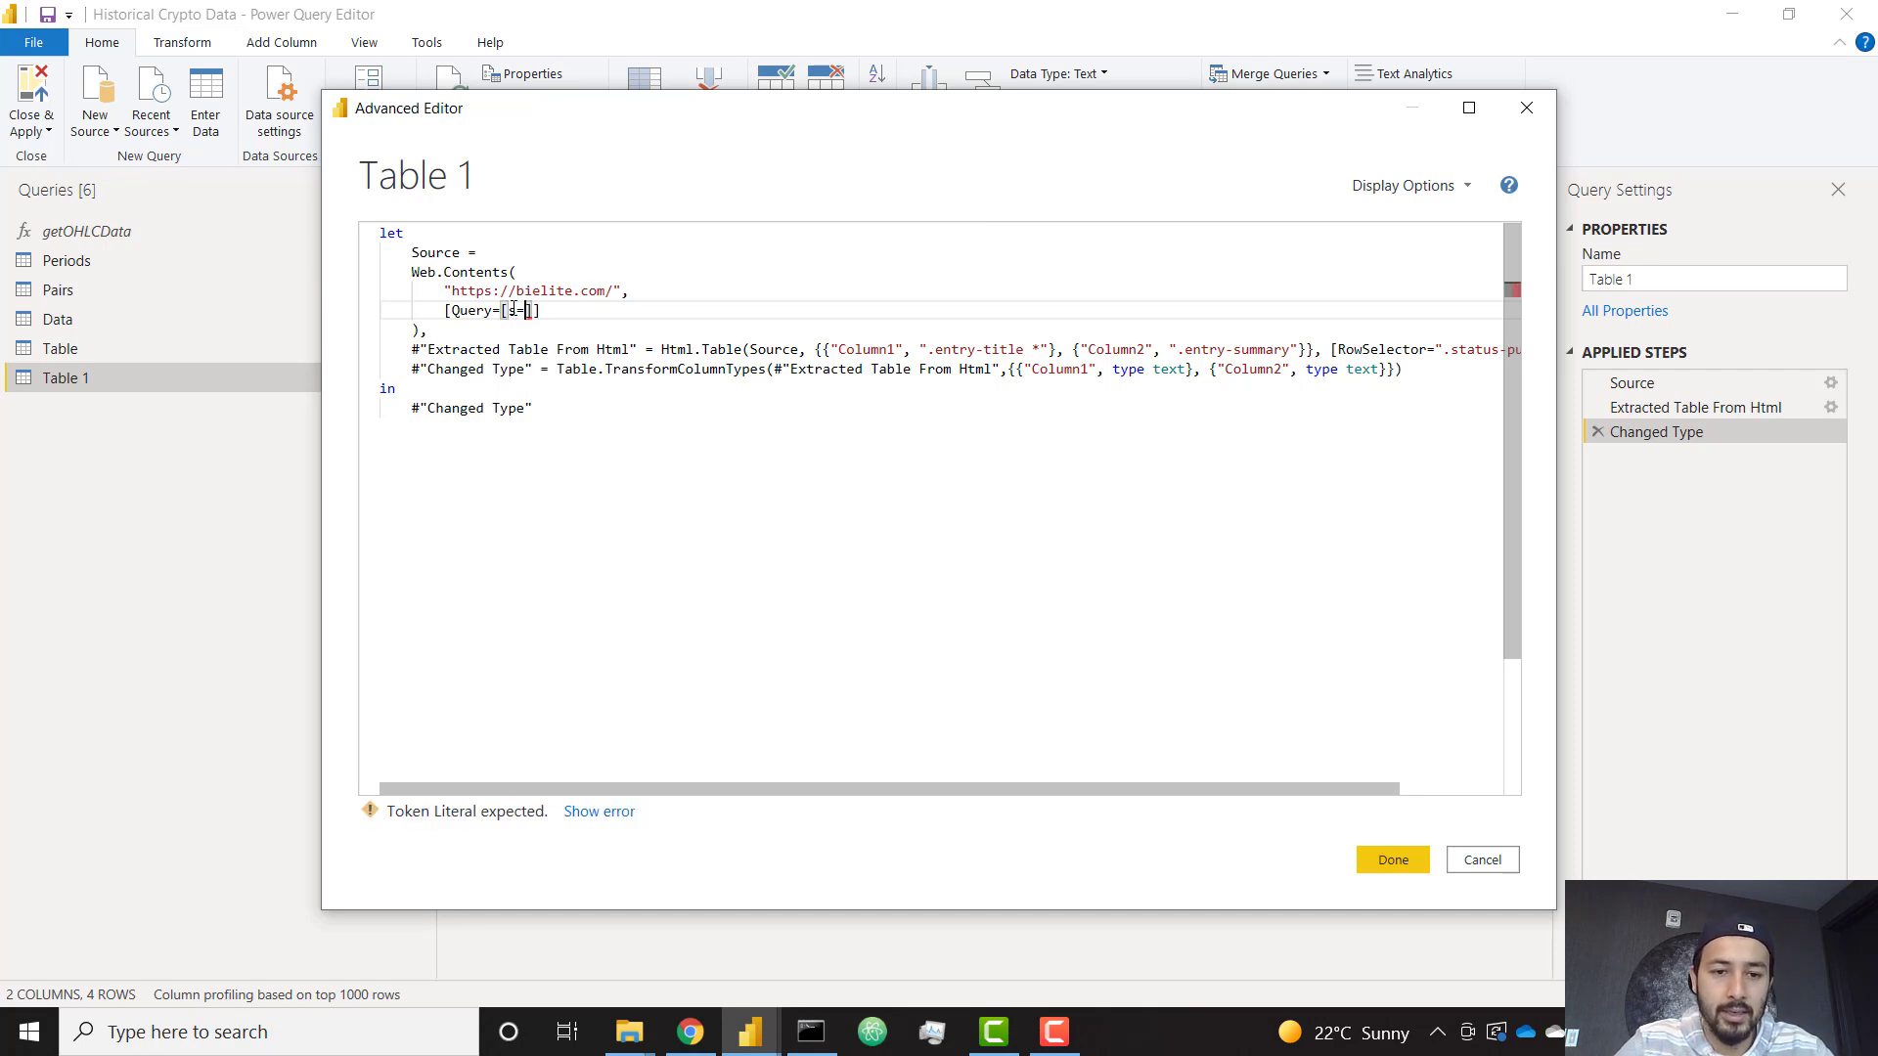
pyautogui.write('"forms"')
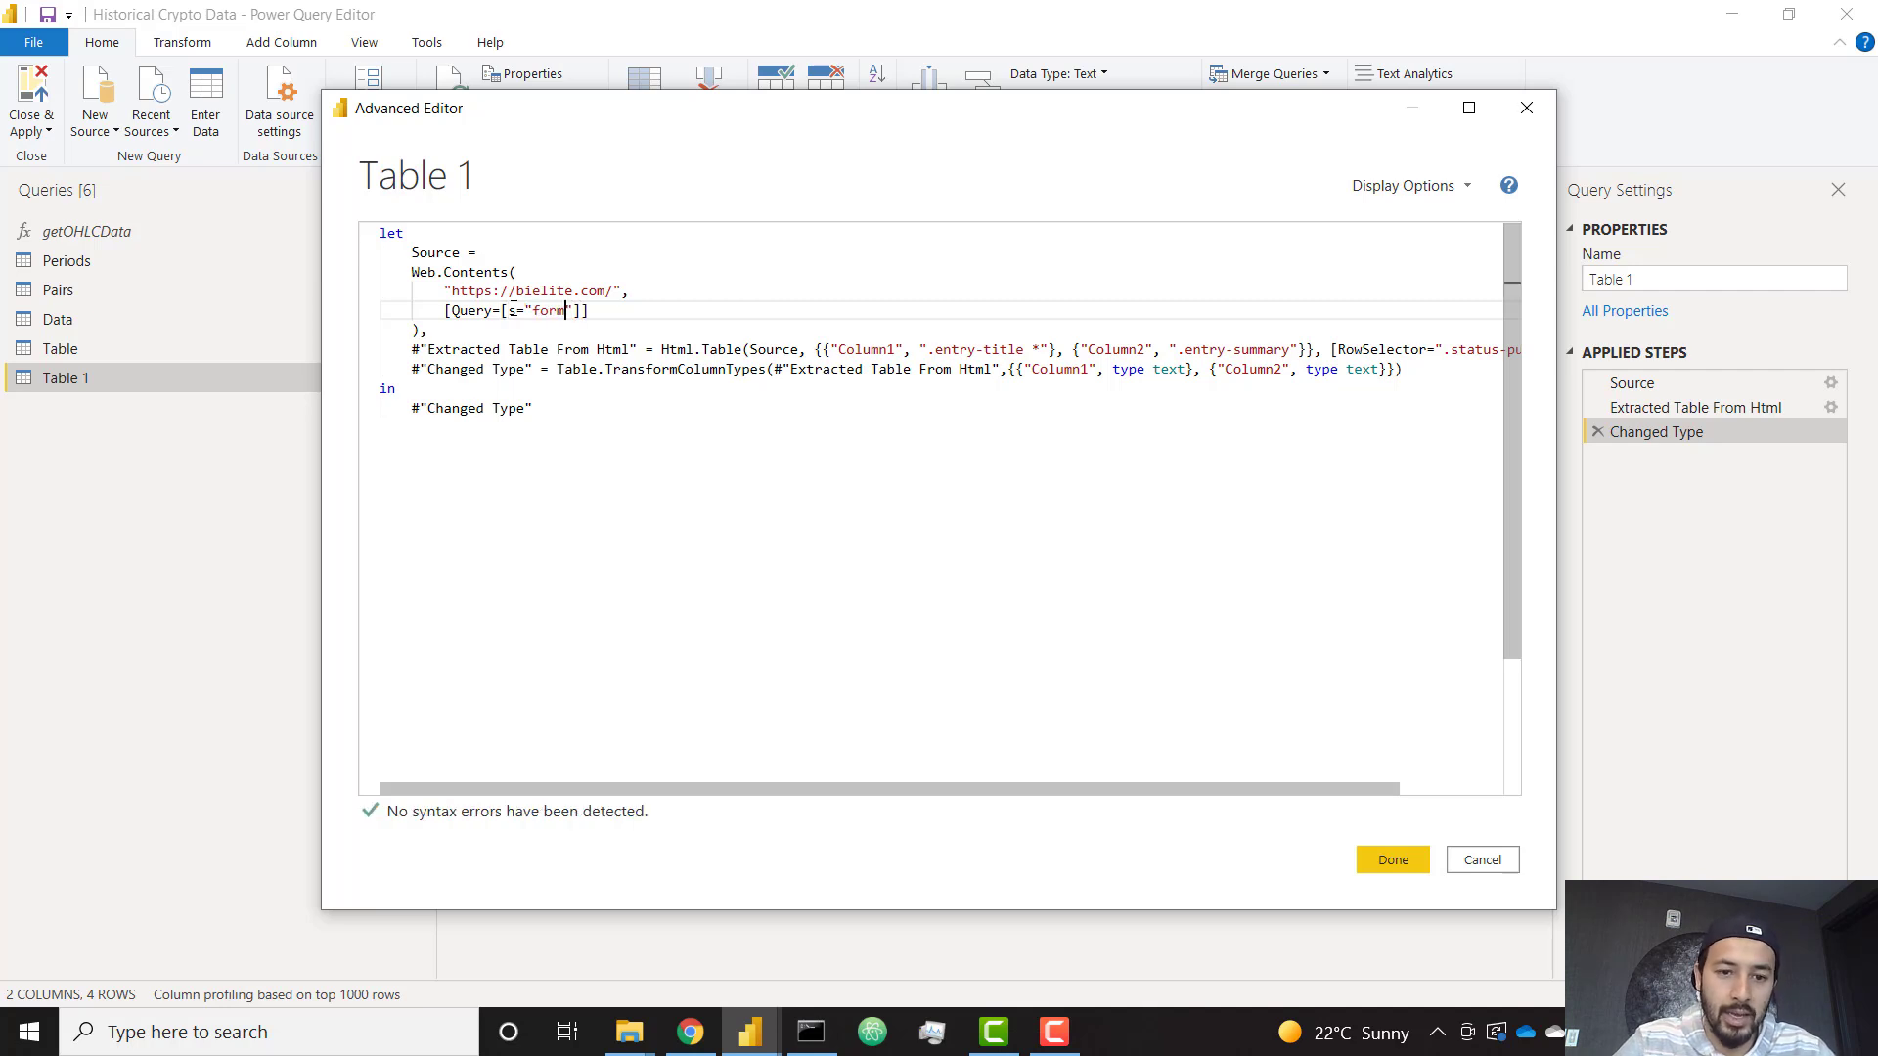
pyautogui.press('BackSpace')
pyautogui.press('BackSpace')
pyautogui.press('BackSpace')
pyautogui.press('BackSpace')
pyautogui.press('BackSpace')
pyautogui.write('dax')
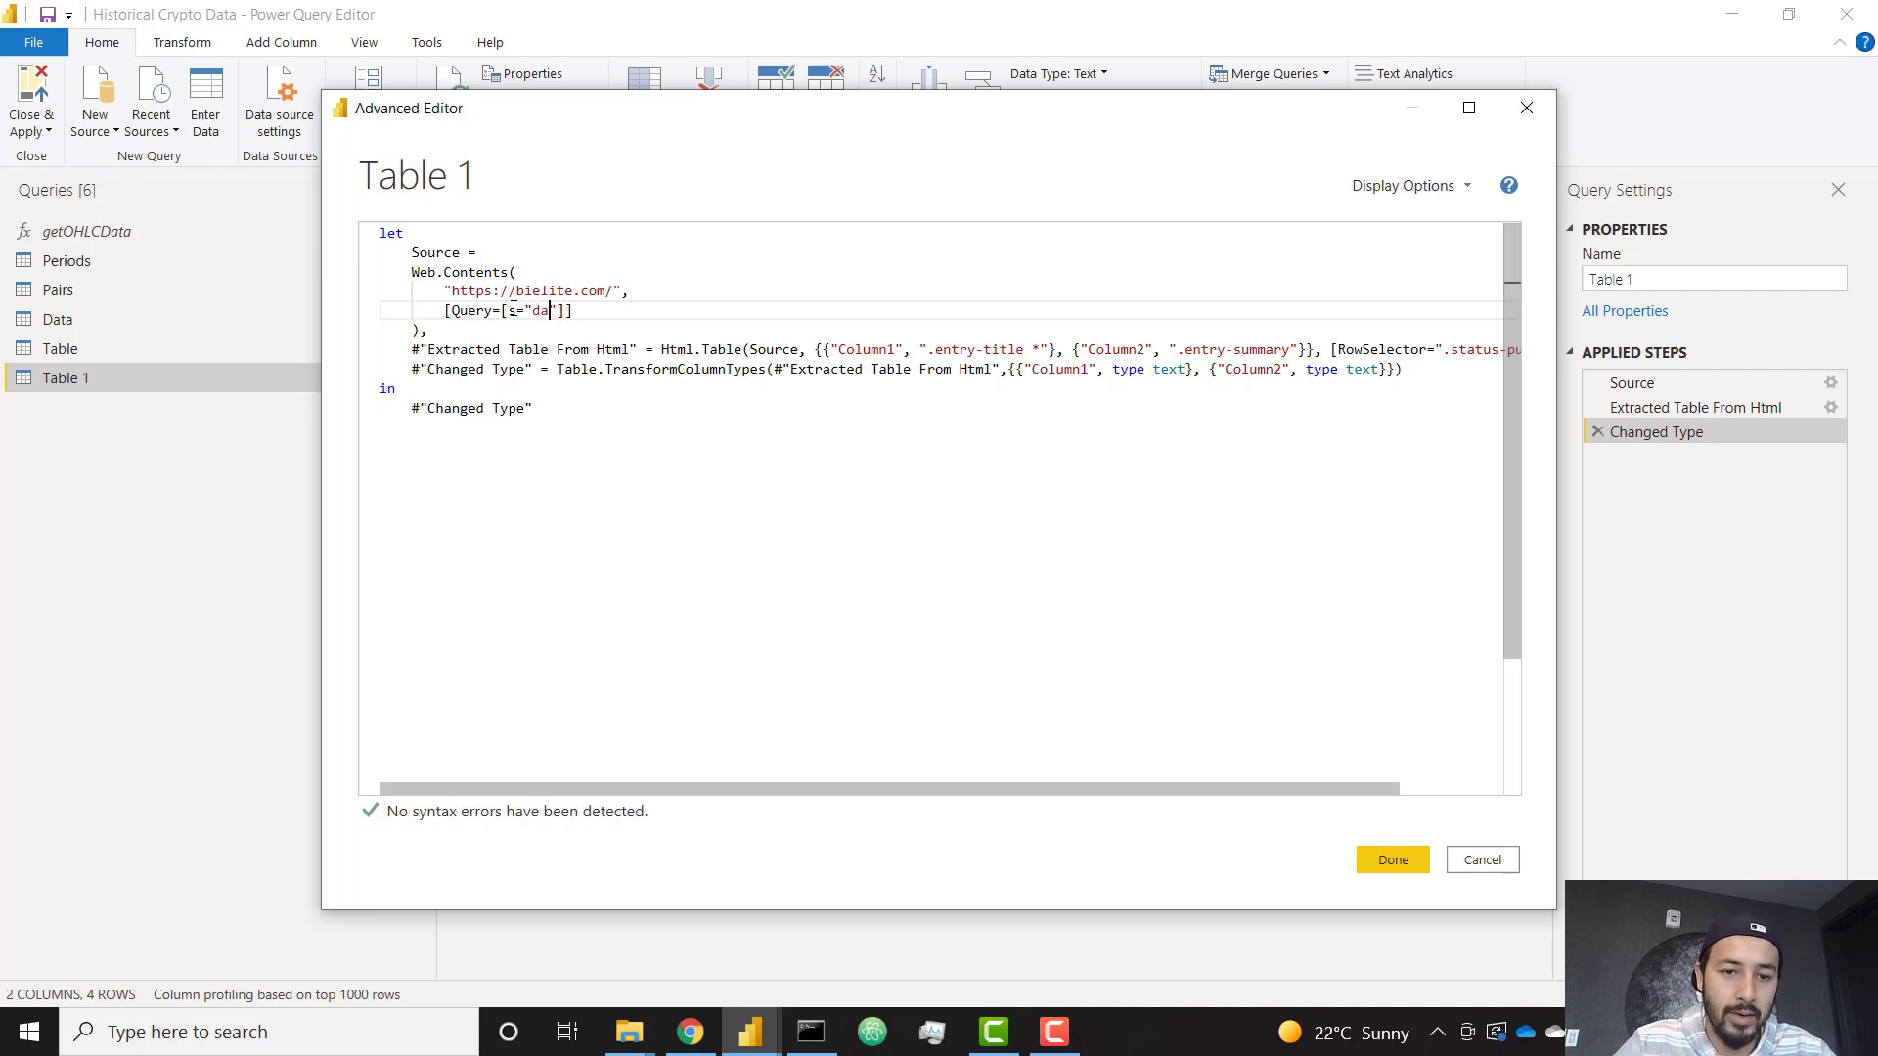
pyautogui.press('BackSpace')
pyautogui.press('BackSpace')
pyautogui.press('BackSpace')
pyautogui.press('BackSpace')
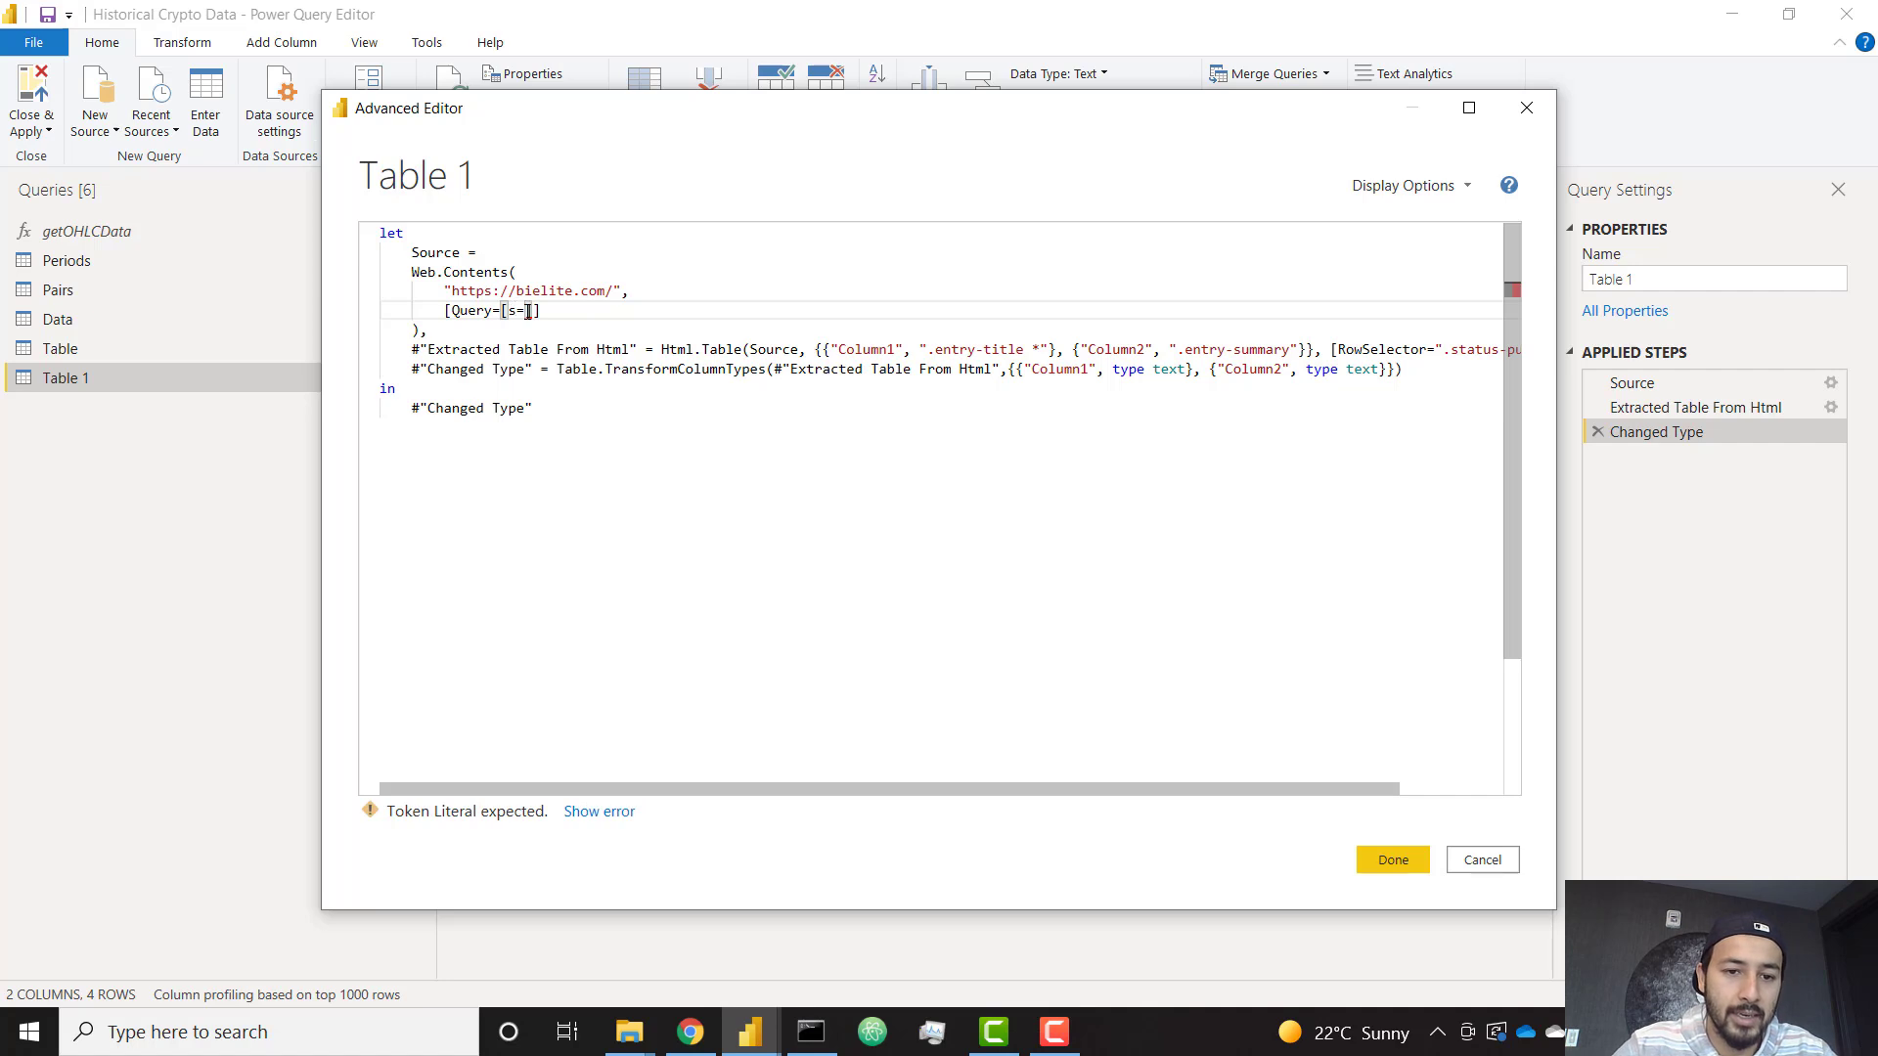
# Step: Insert the parameter line (term as text) => above let
pyautogui.click(383, 233)
pyautogui.press('Return')
pyautogui.press('Up')
pyautogui.write('(')
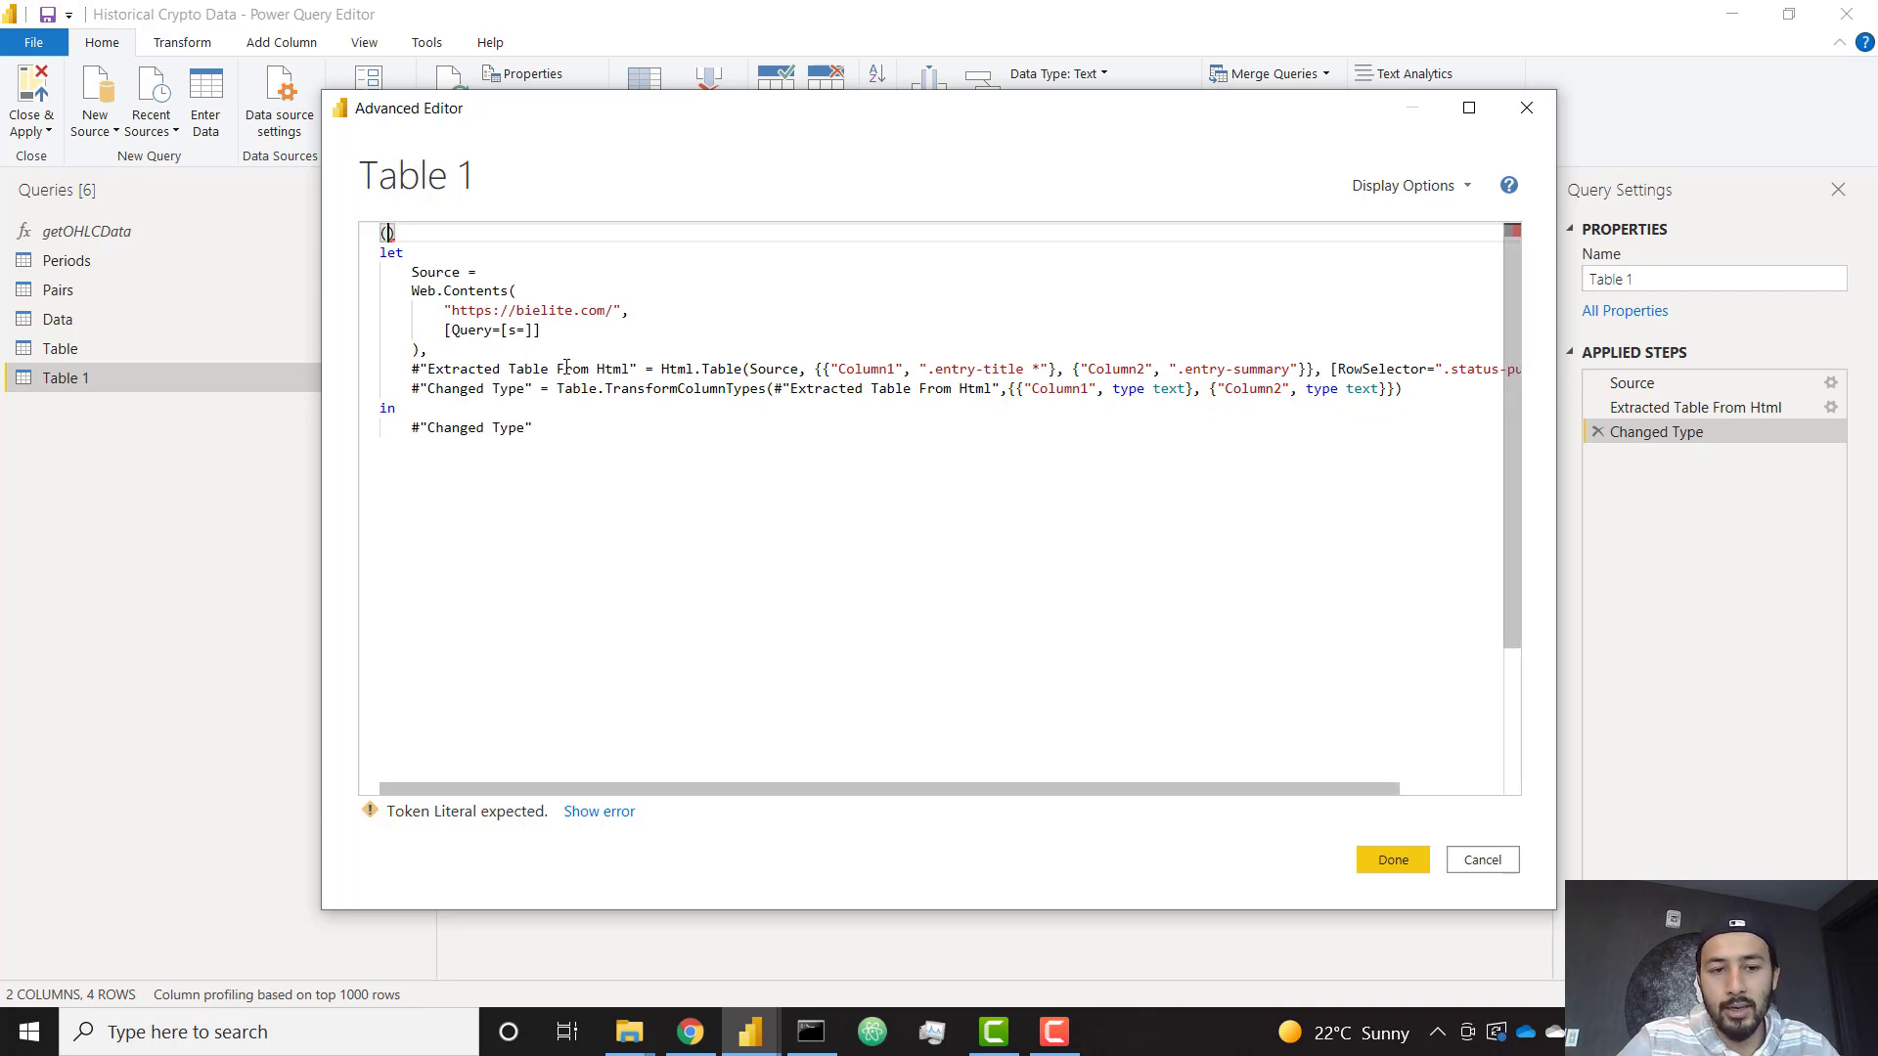
pyautogui.write('term as text) ')
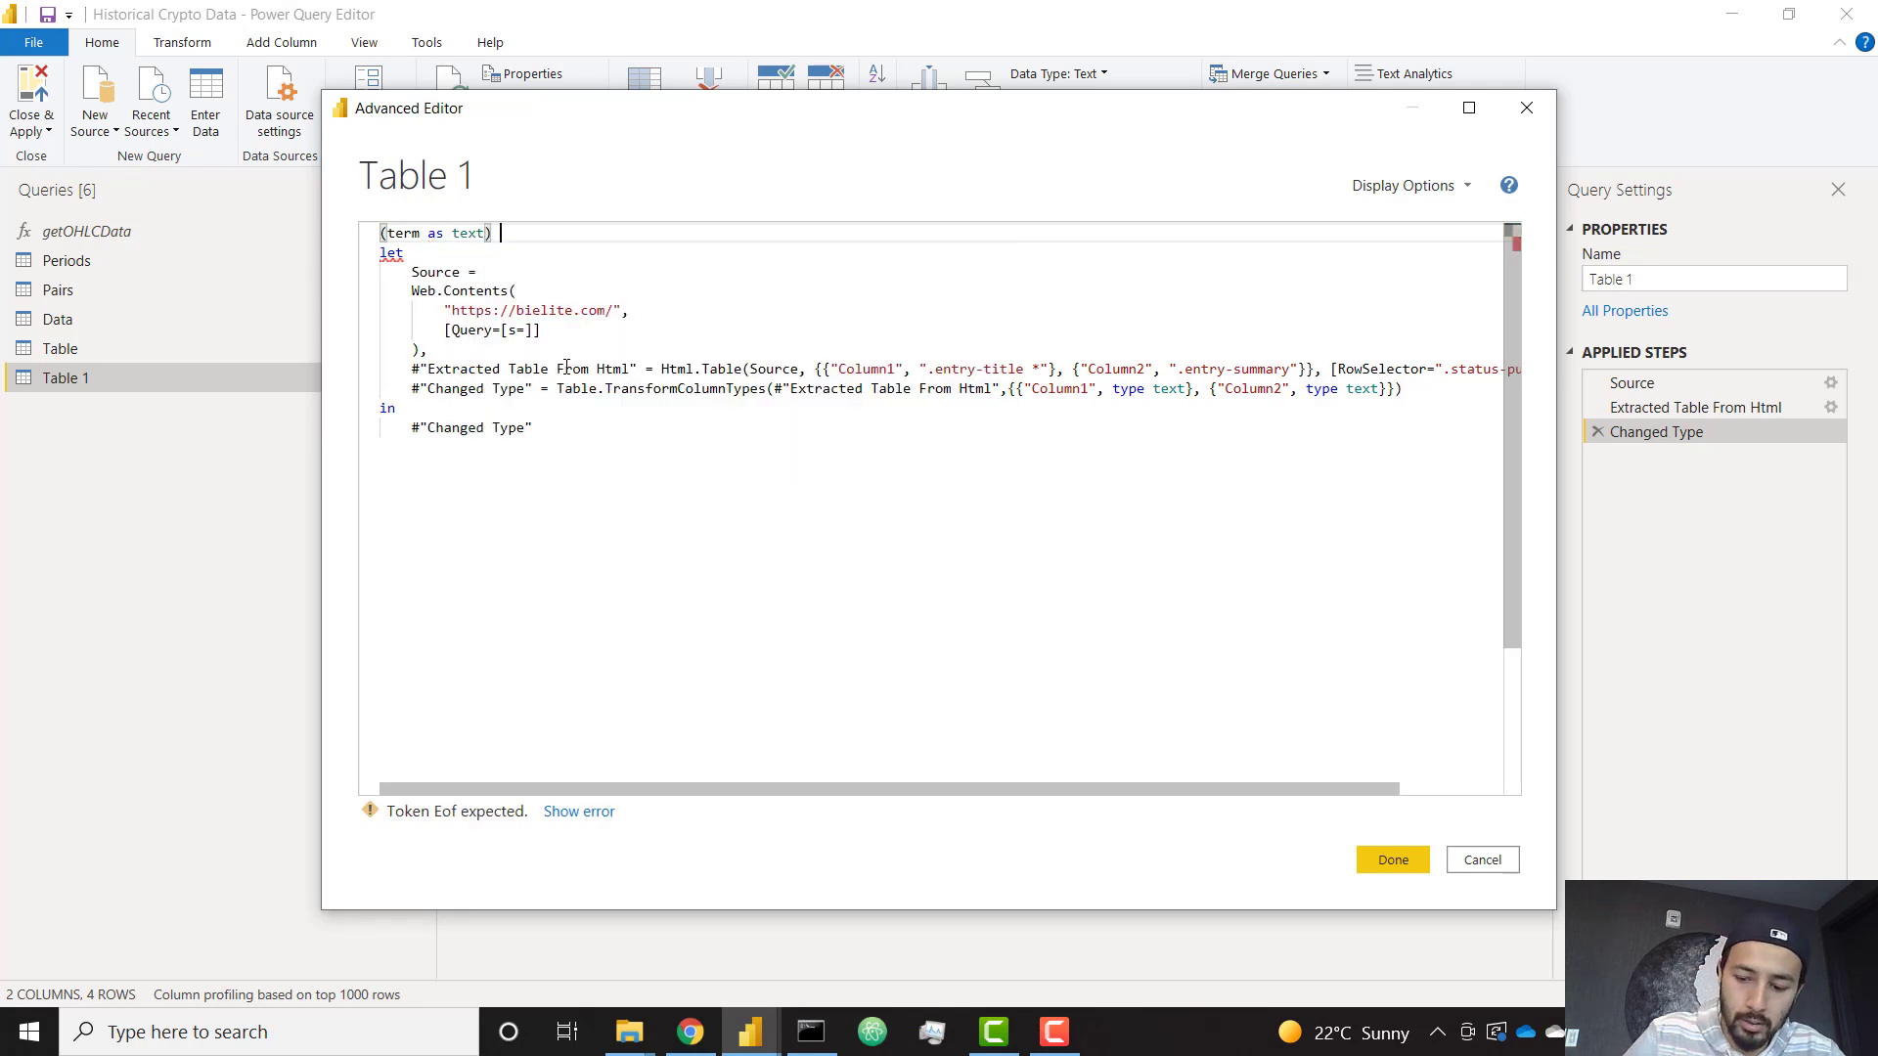
pyautogui.write('=>')
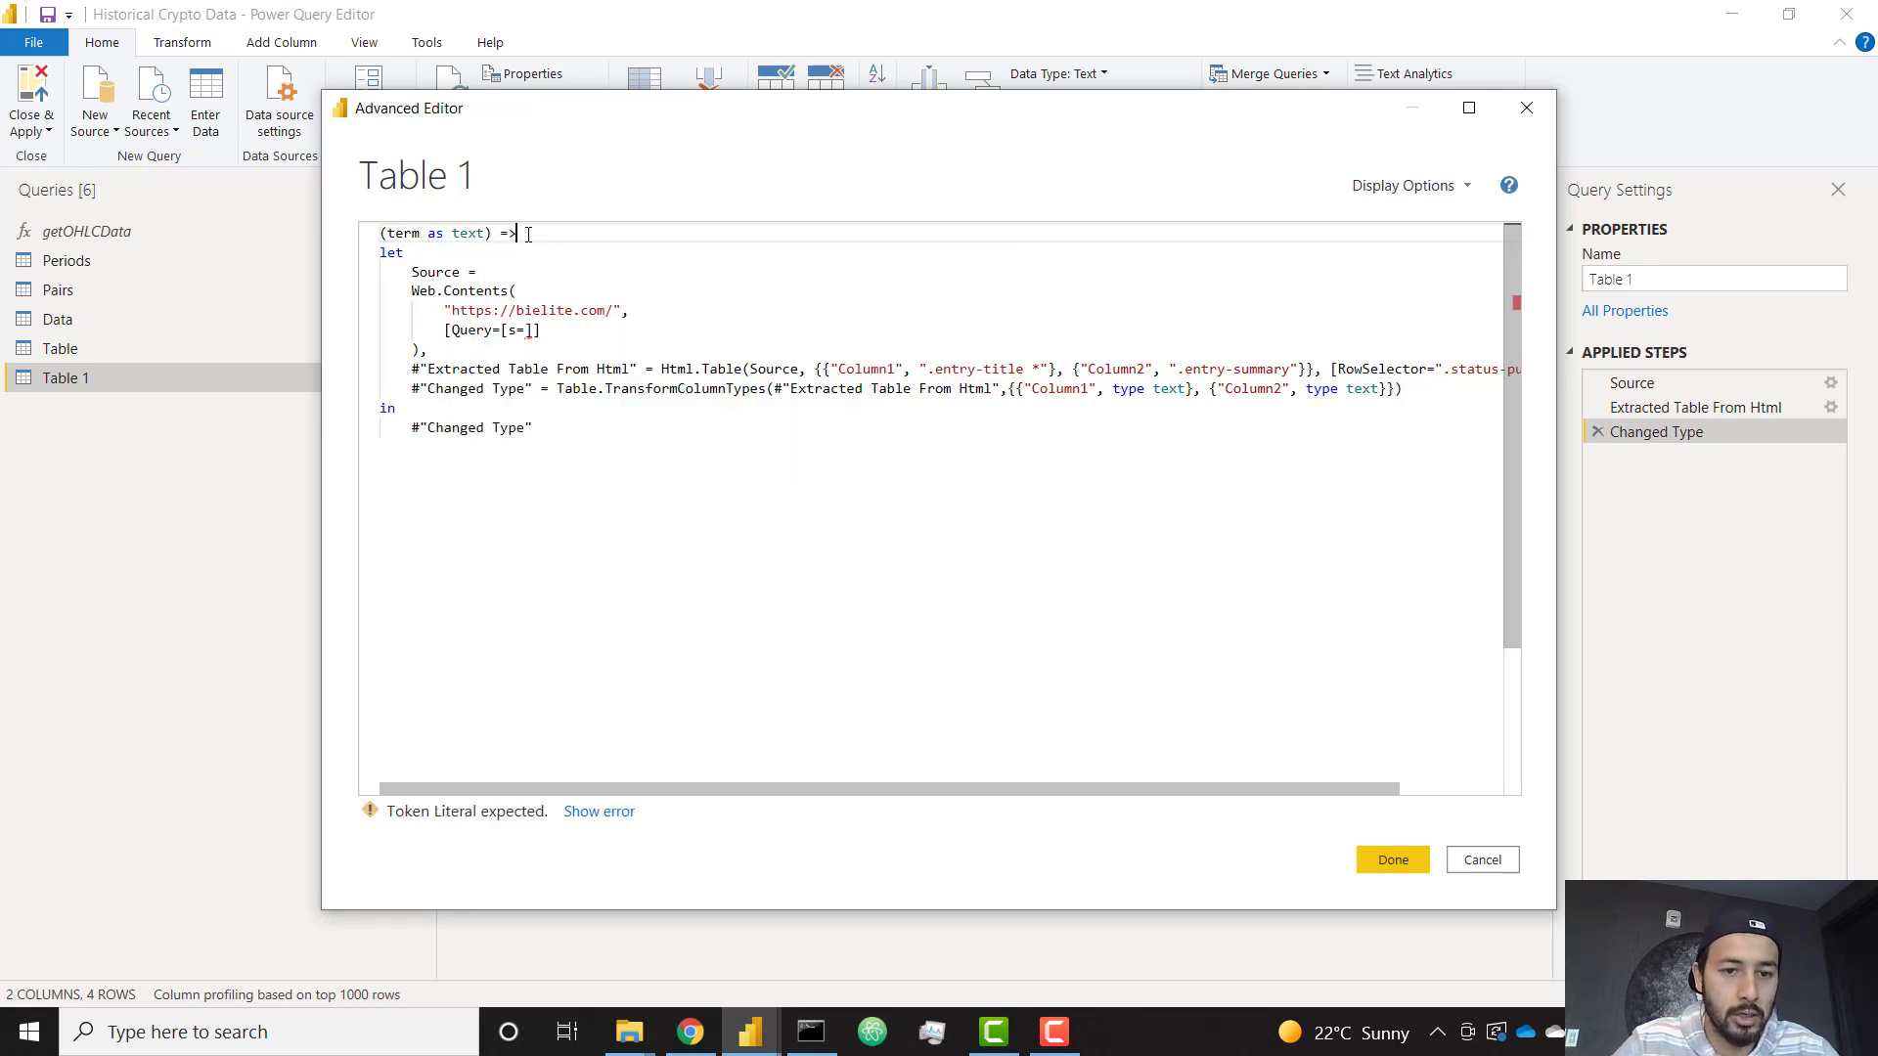
# Step: Pass term as the search value so the option reads Query=[s=term], then close with Done
pyautogui.click(528, 331)
pyautogui.write('term')
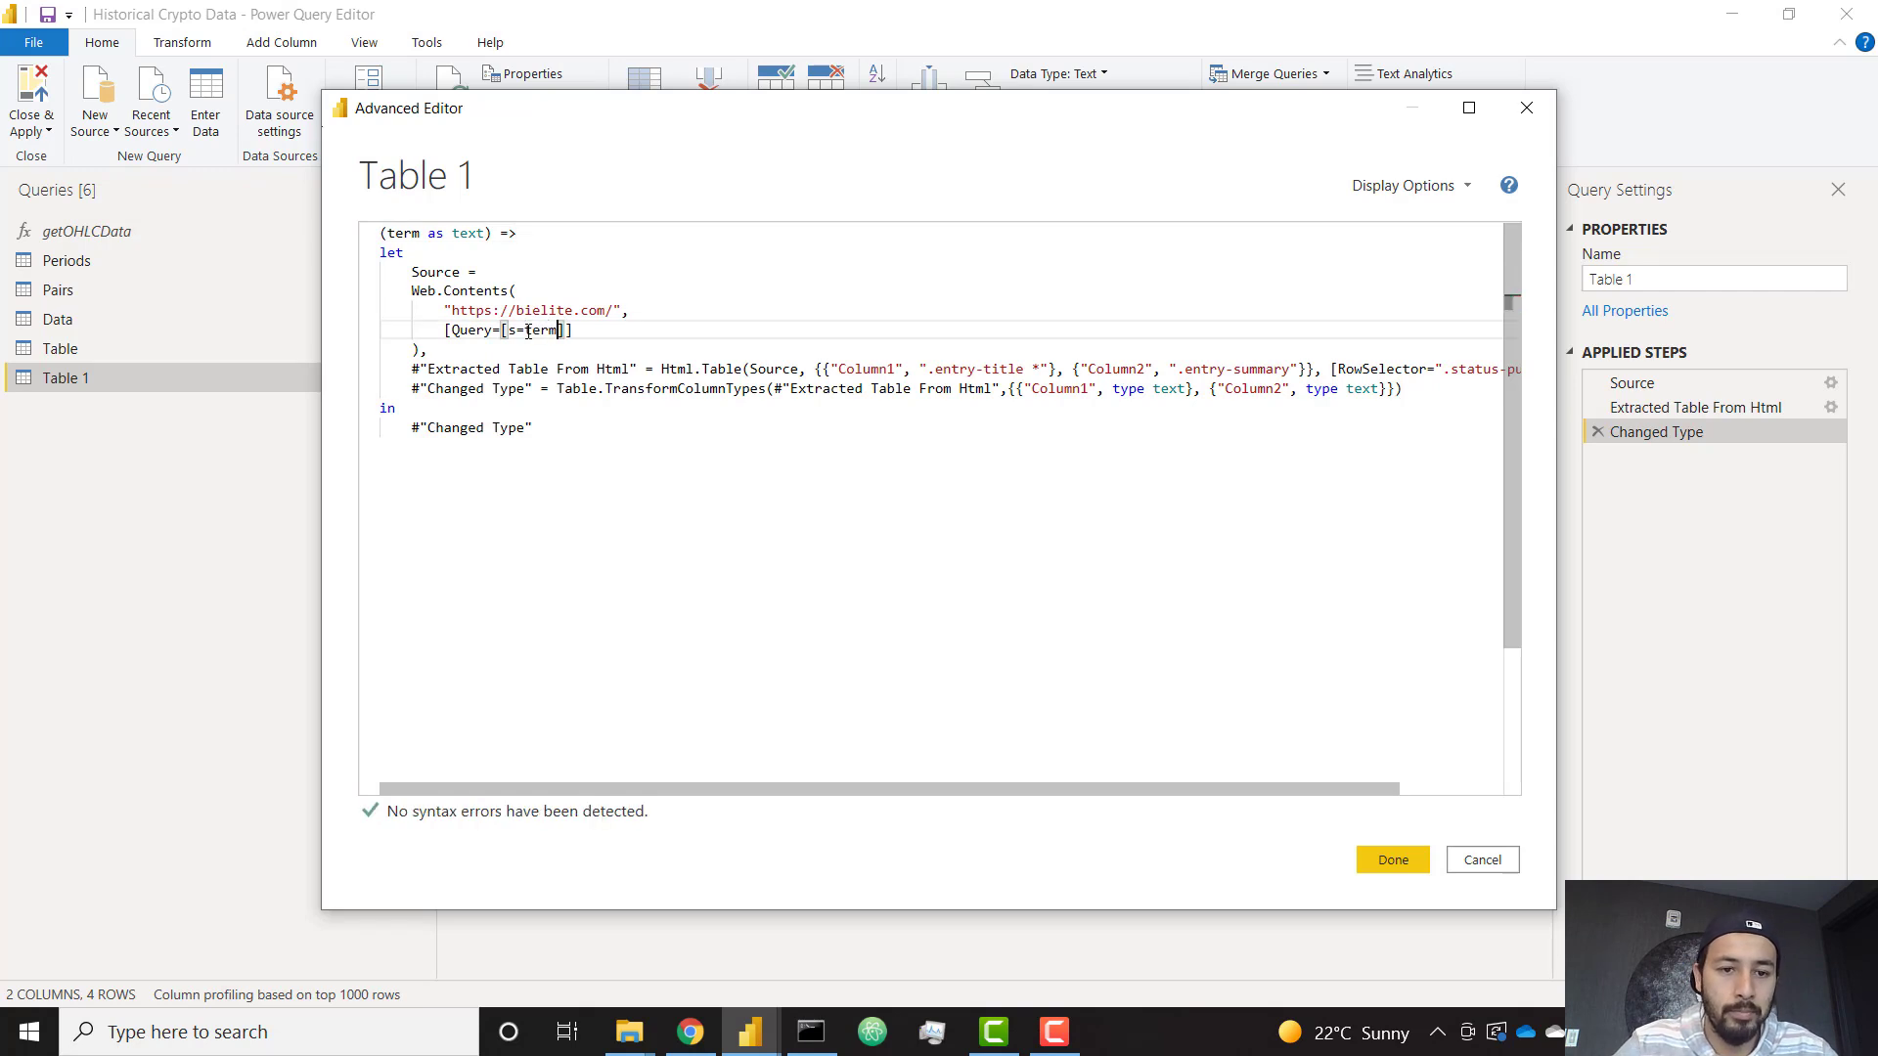
pyautogui.click(549, 406)
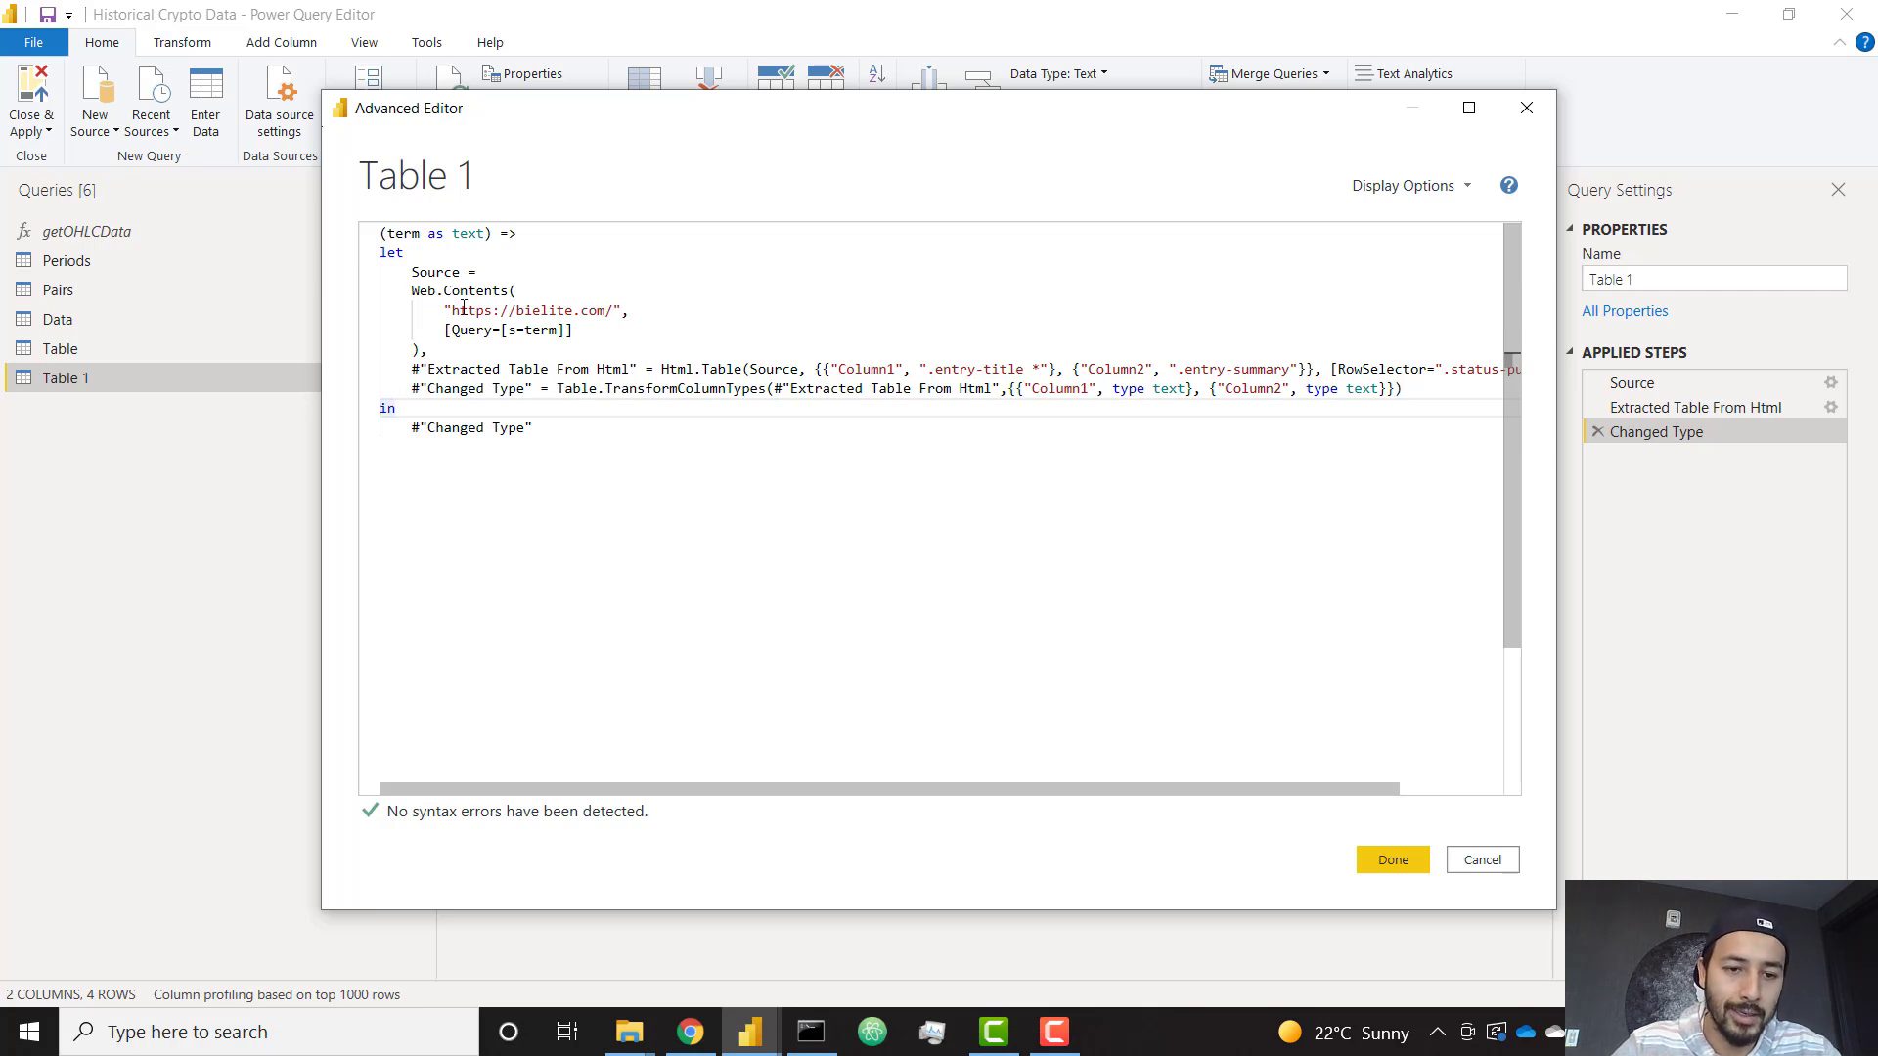
pyautogui.moveTo(444, 308); pyautogui.dragTo(662, 316)
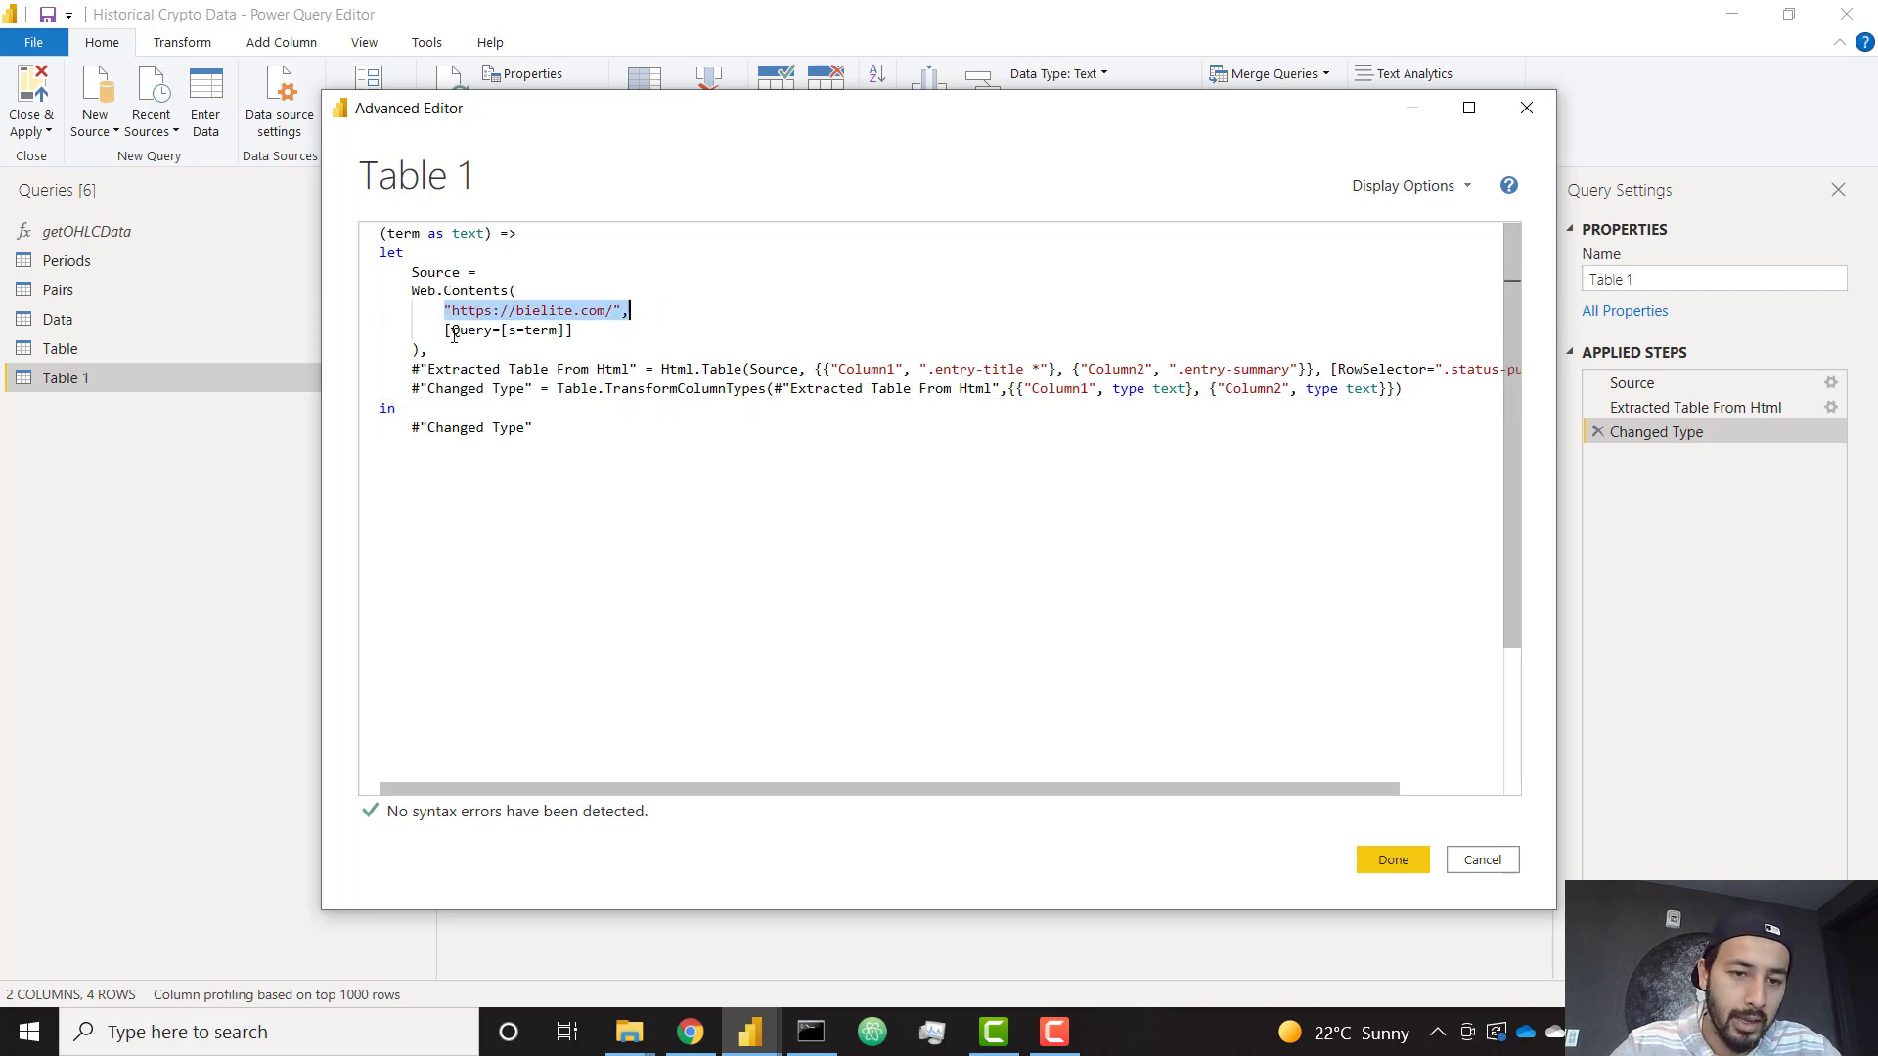
pyautogui.moveTo(451, 333); pyautogui.dragTo(494, 334)
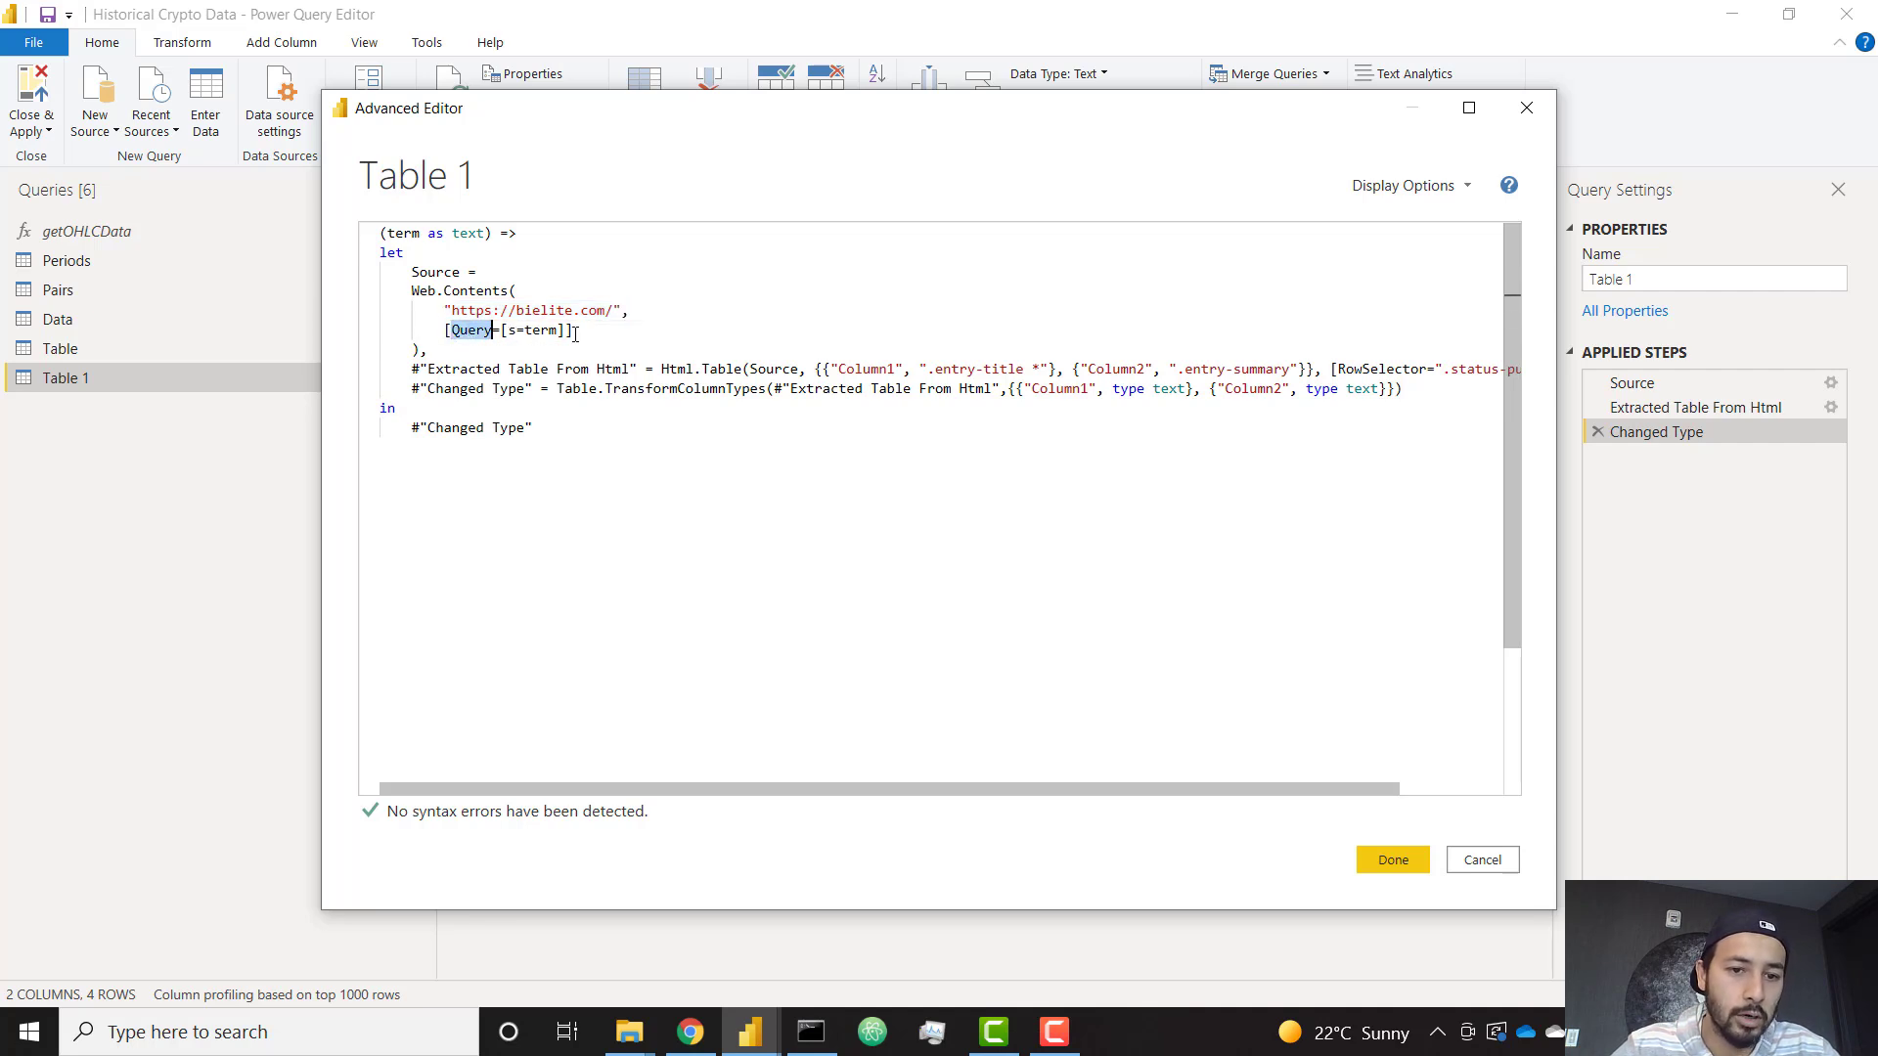
pyautogui.click(576, 334)
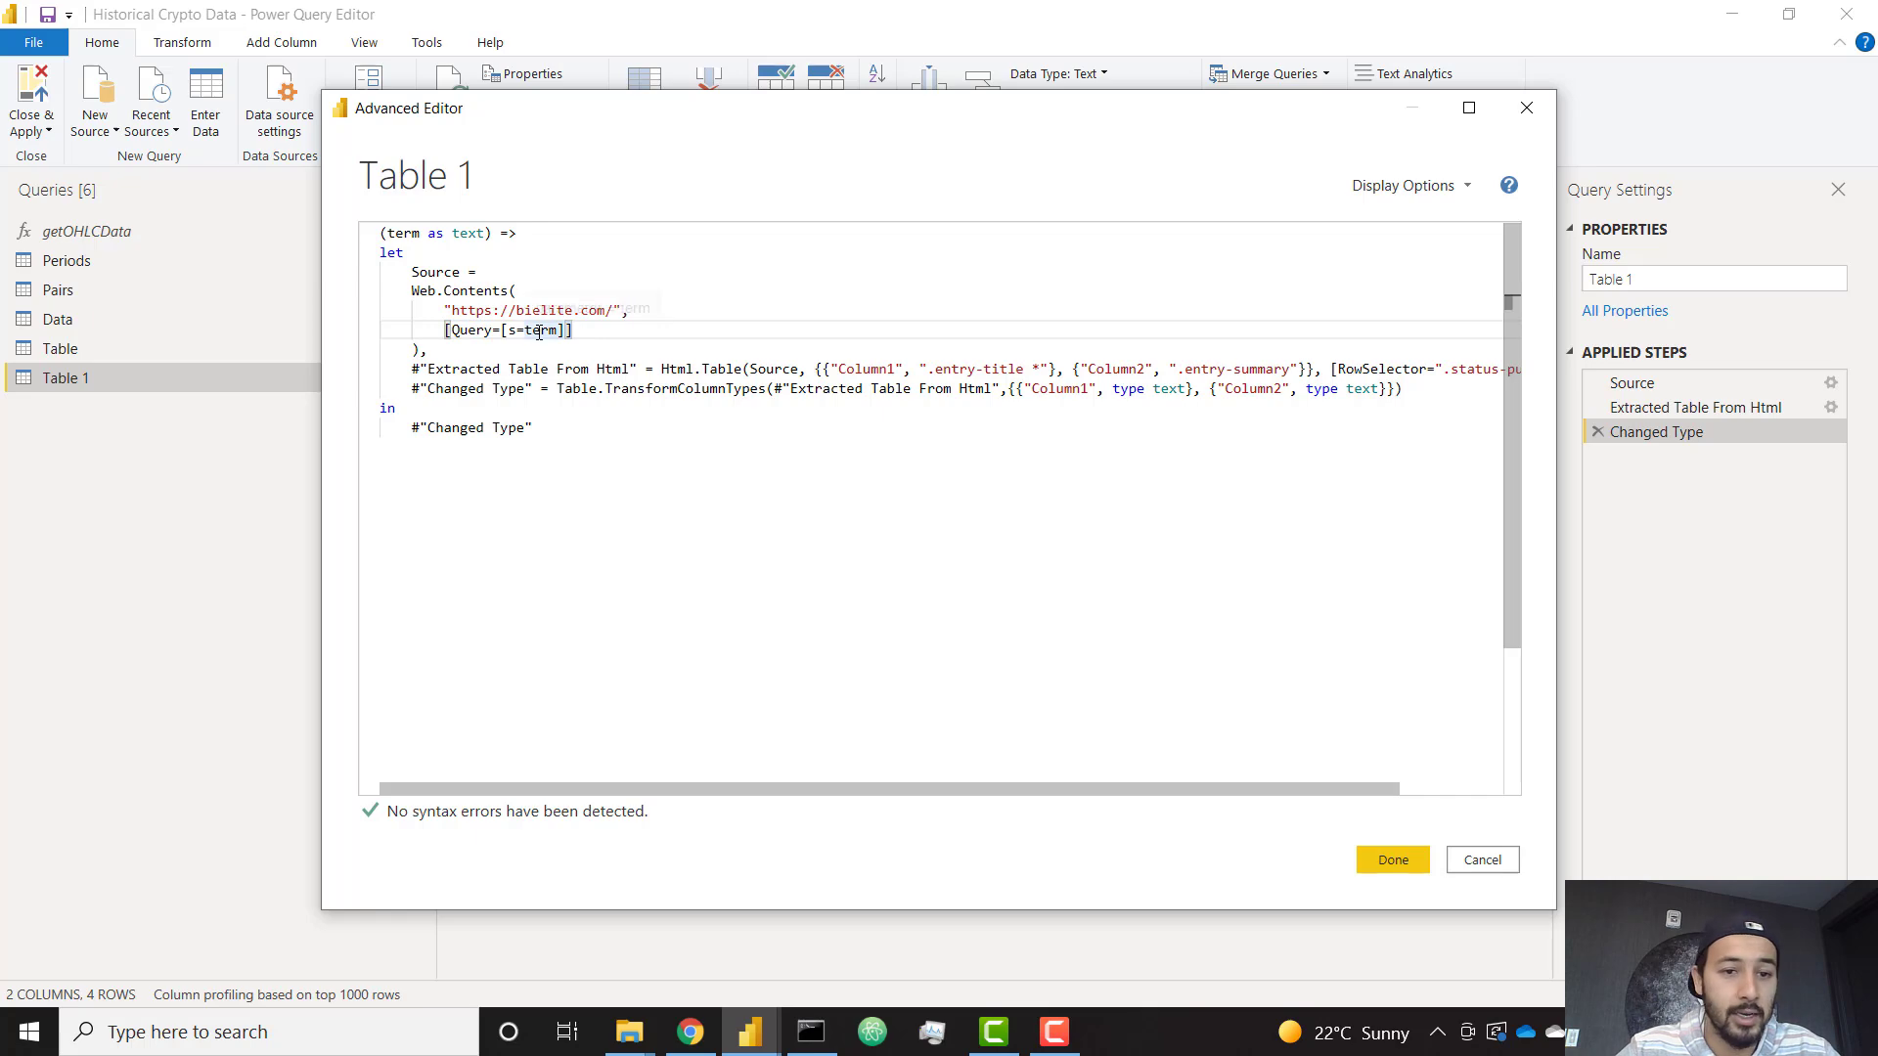
pyautogui.click(1373, 865)
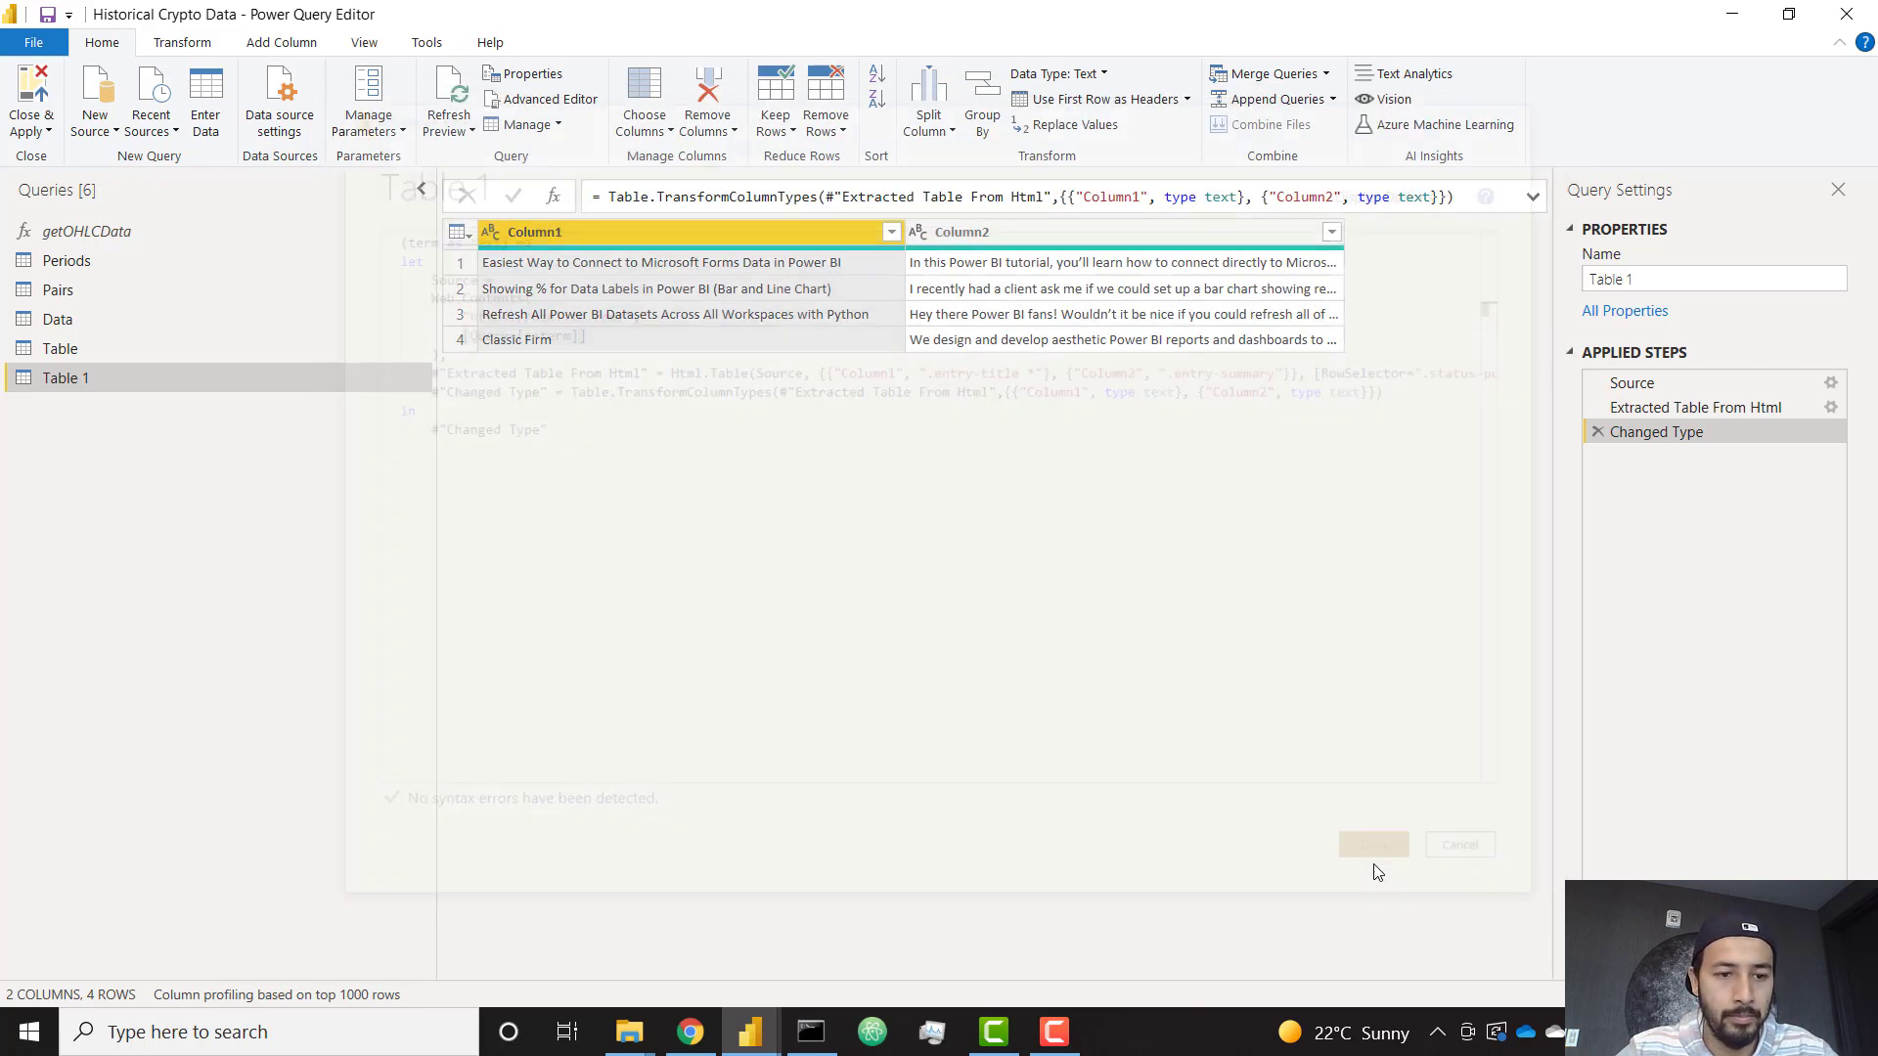
# Step: Rename the Table 1 query to getSearchTerm
pyautogui.click(1711, 279)
pyautogui.write('get')
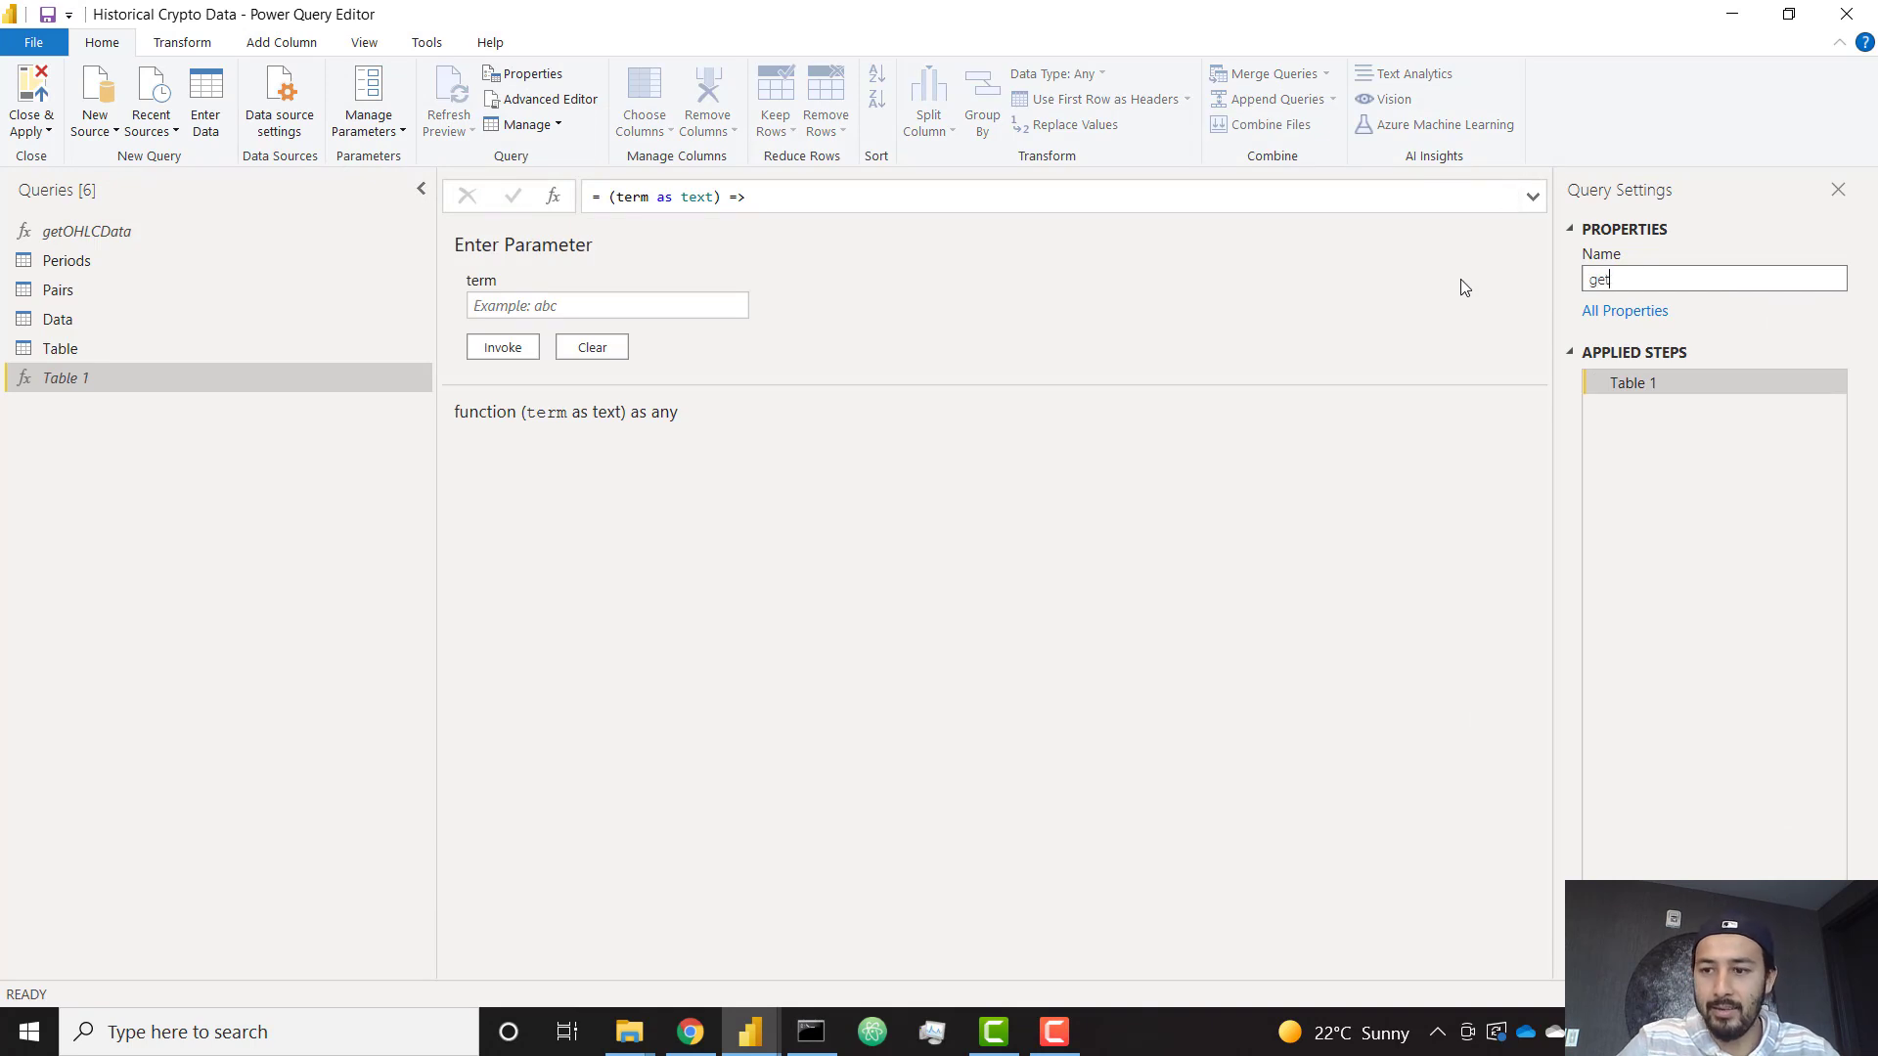
pyautogui.write('SearchTerm')
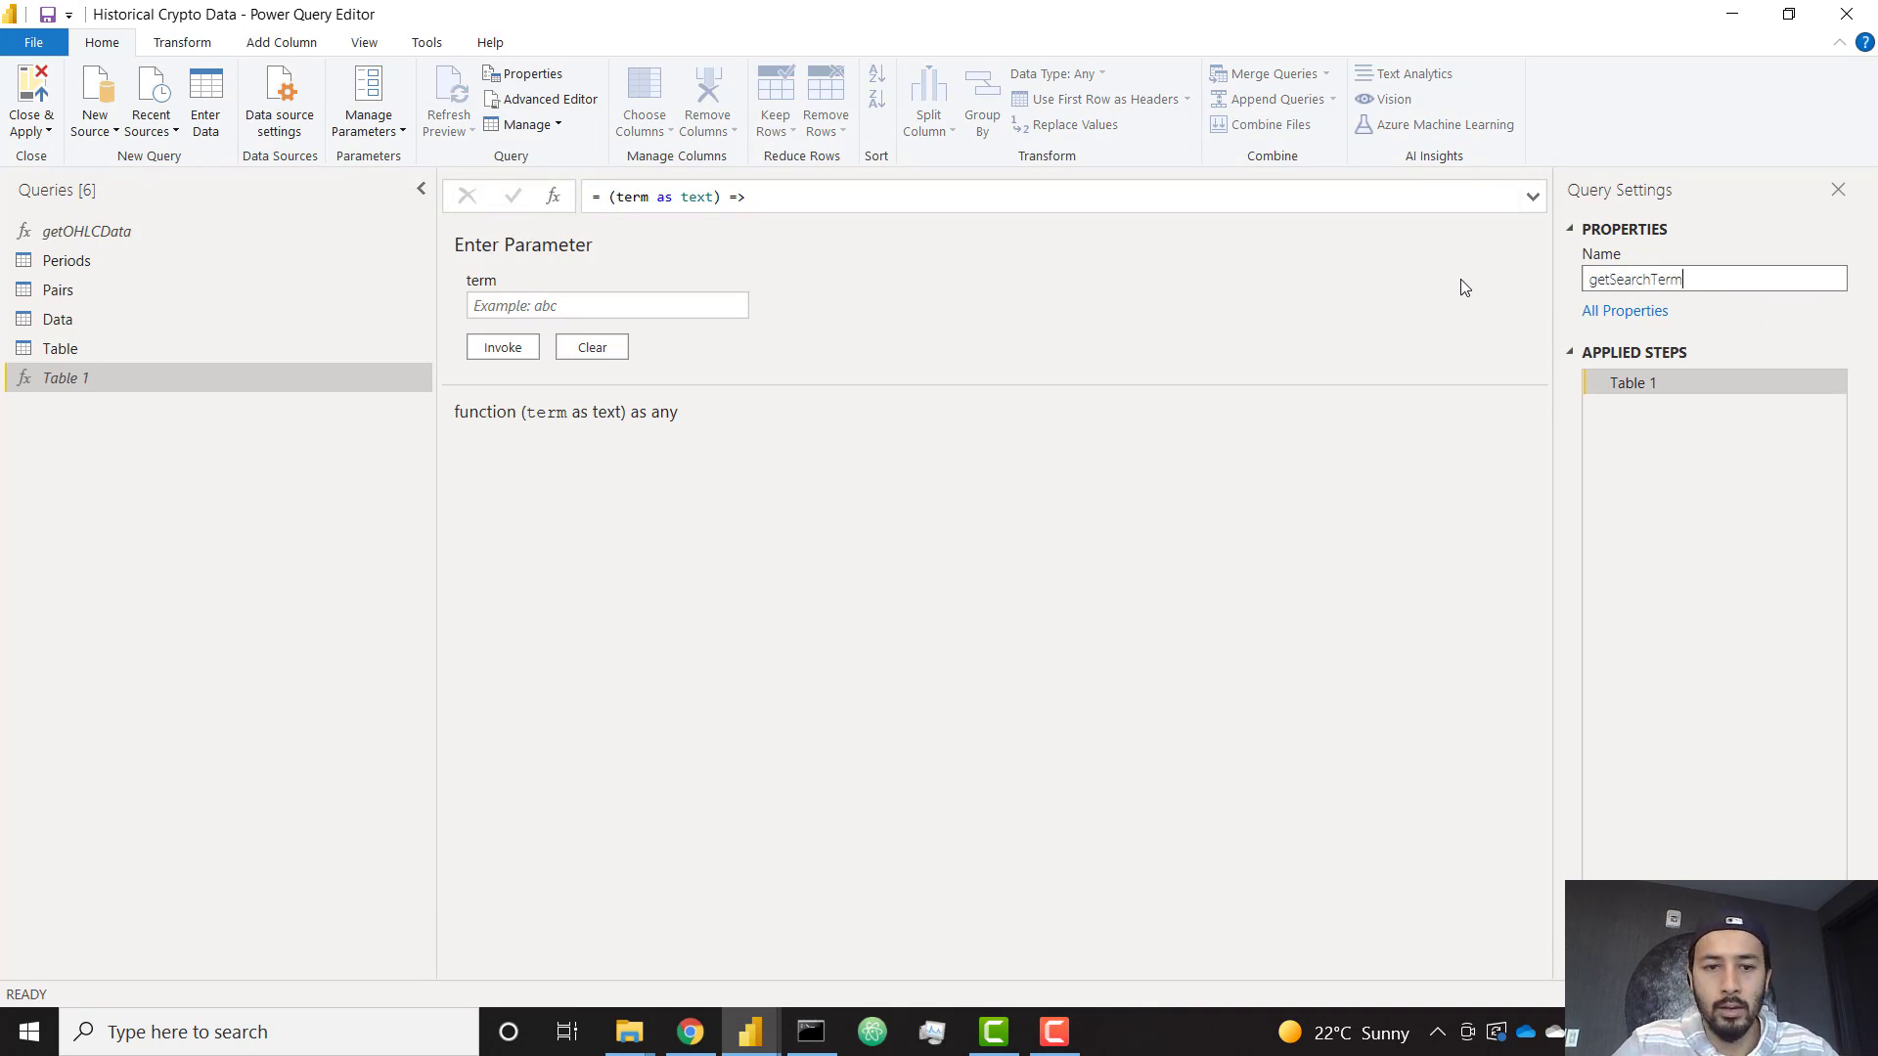
pyautogui.press('Return')
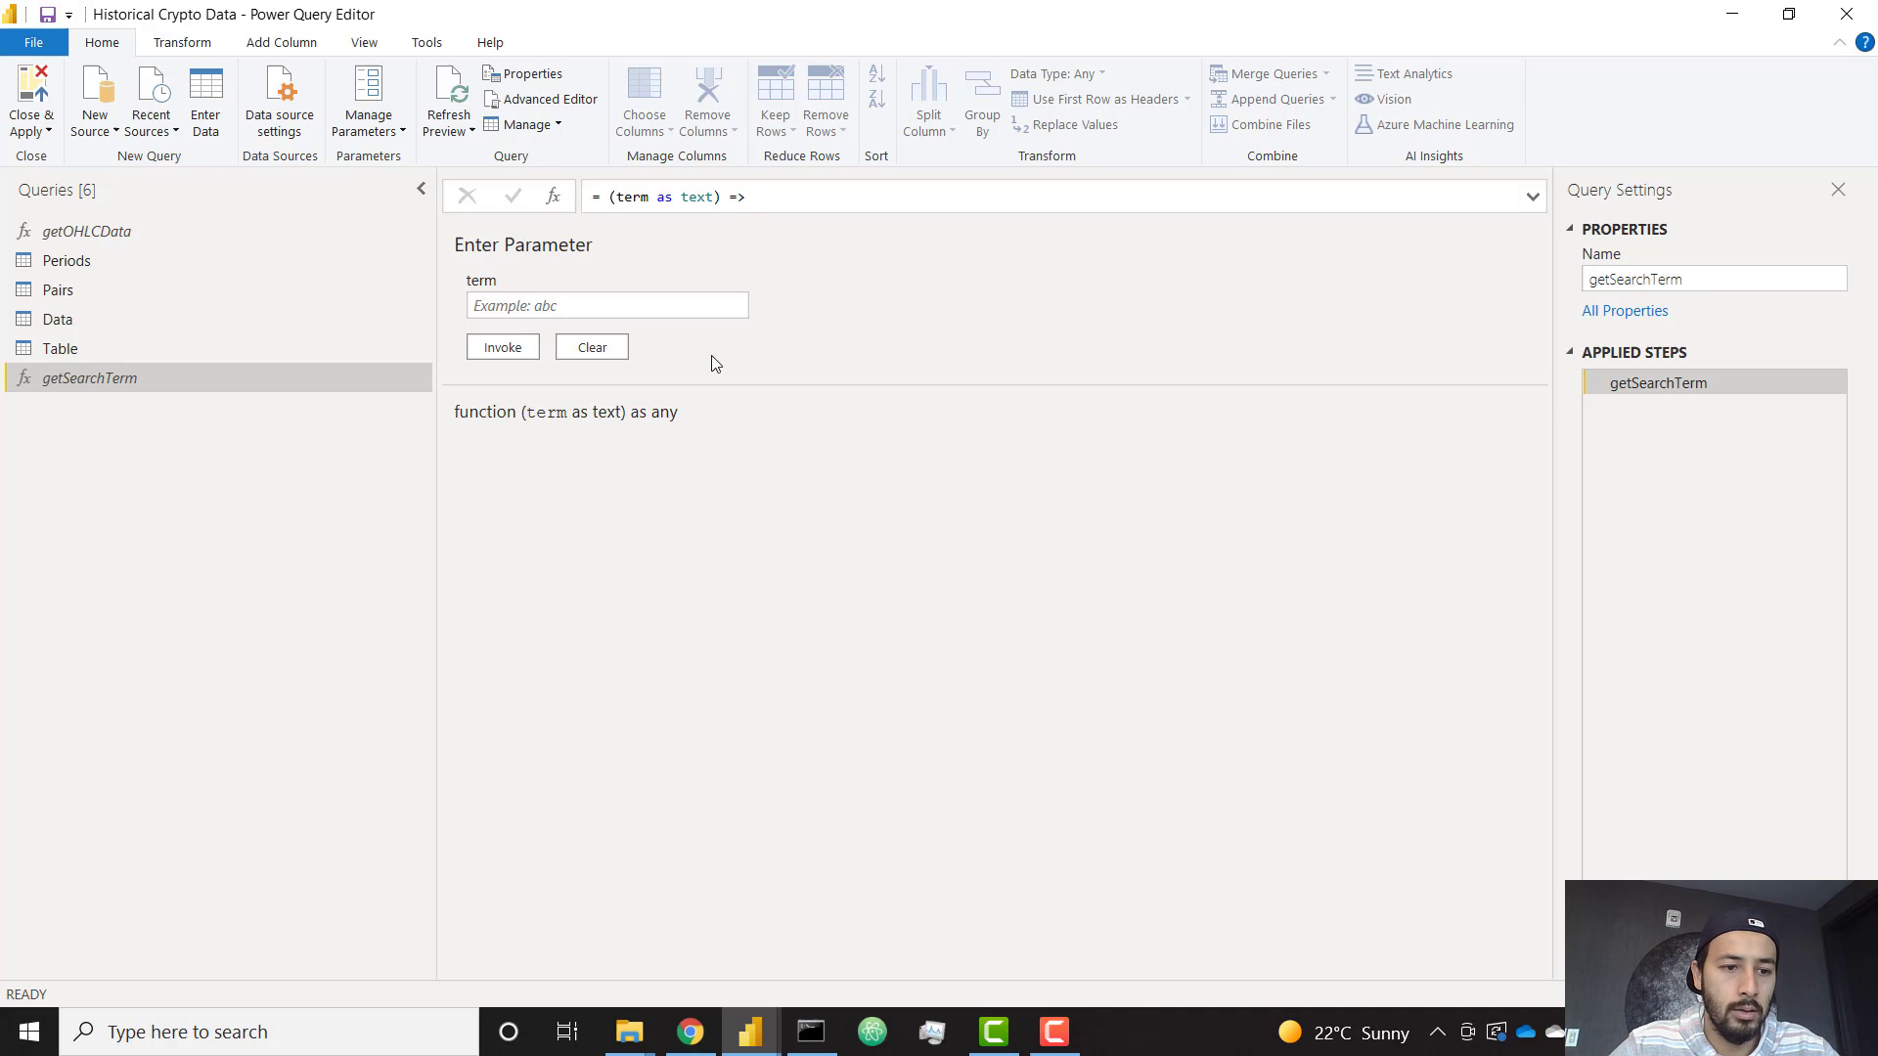
# Step: On the Table query, invoke getSearchTerm as a custom function column using Column1
pyautogui.click(149, 354)
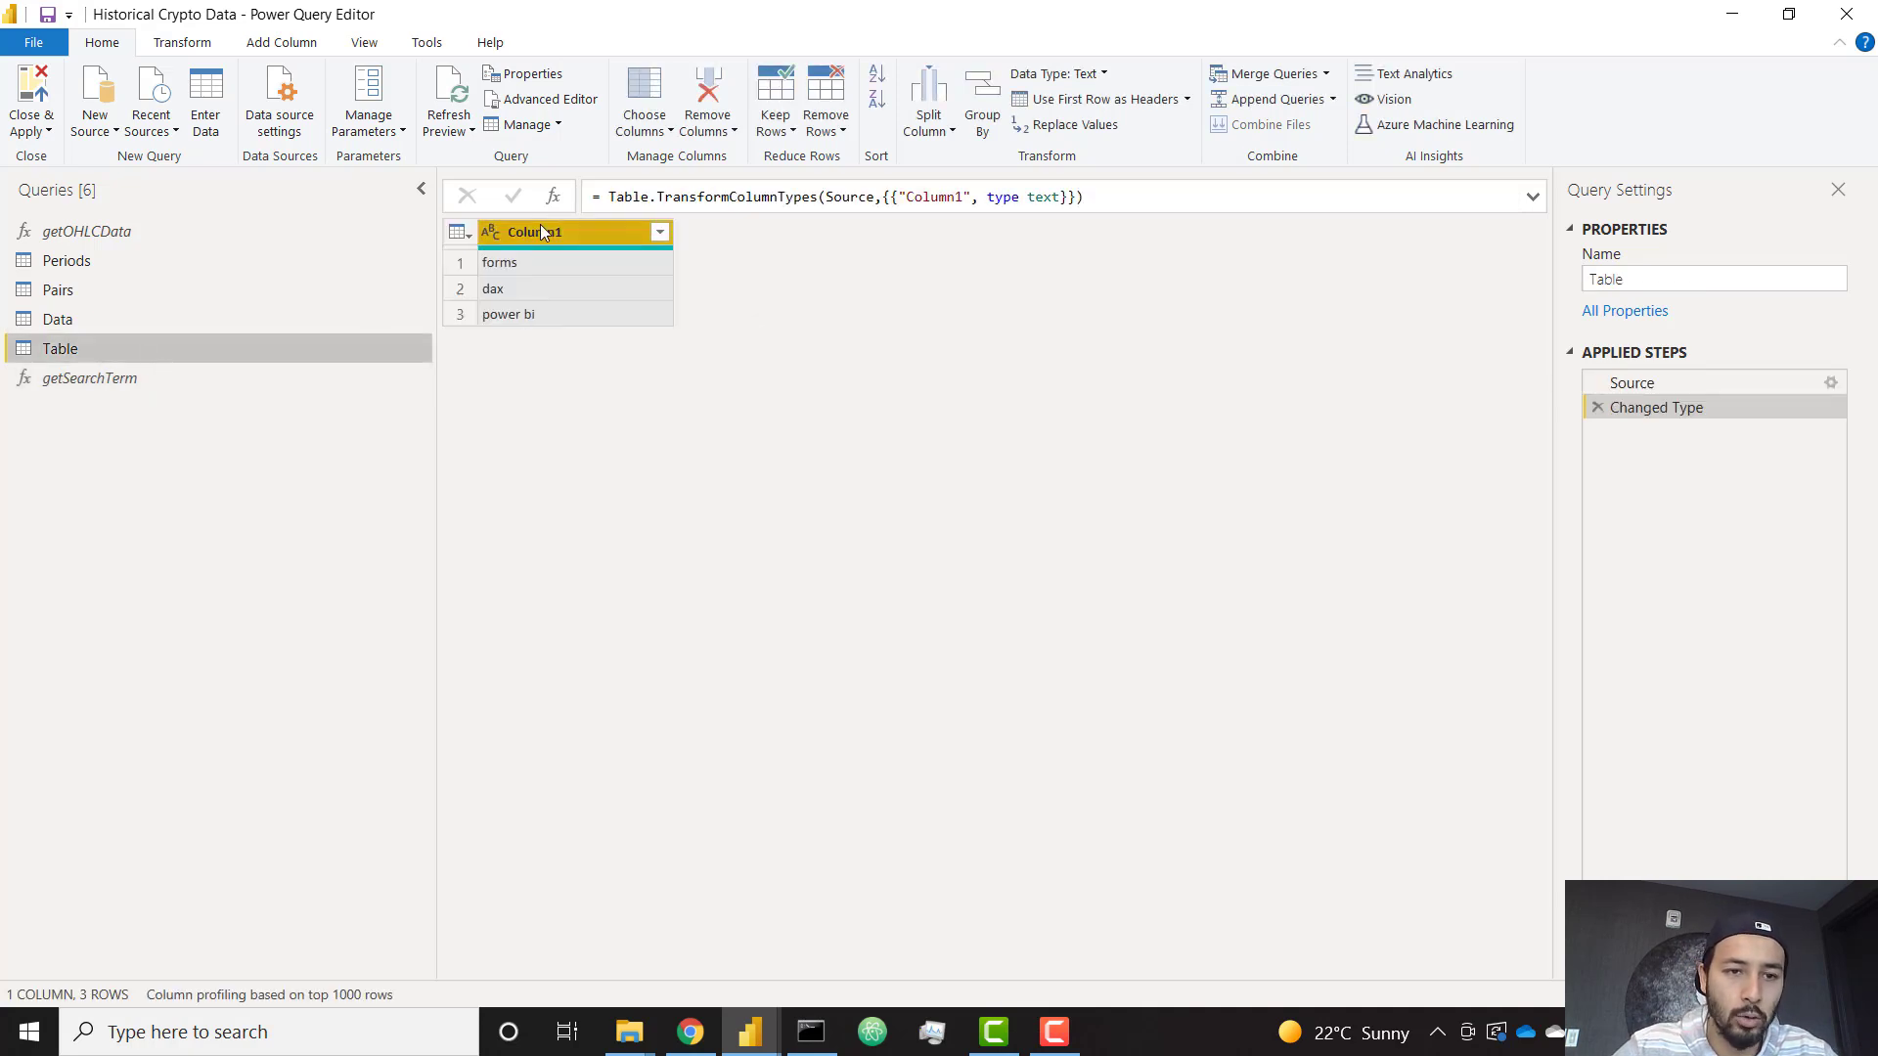
pyautogui.click(284, 42)
pyautogui.click(180, 90)
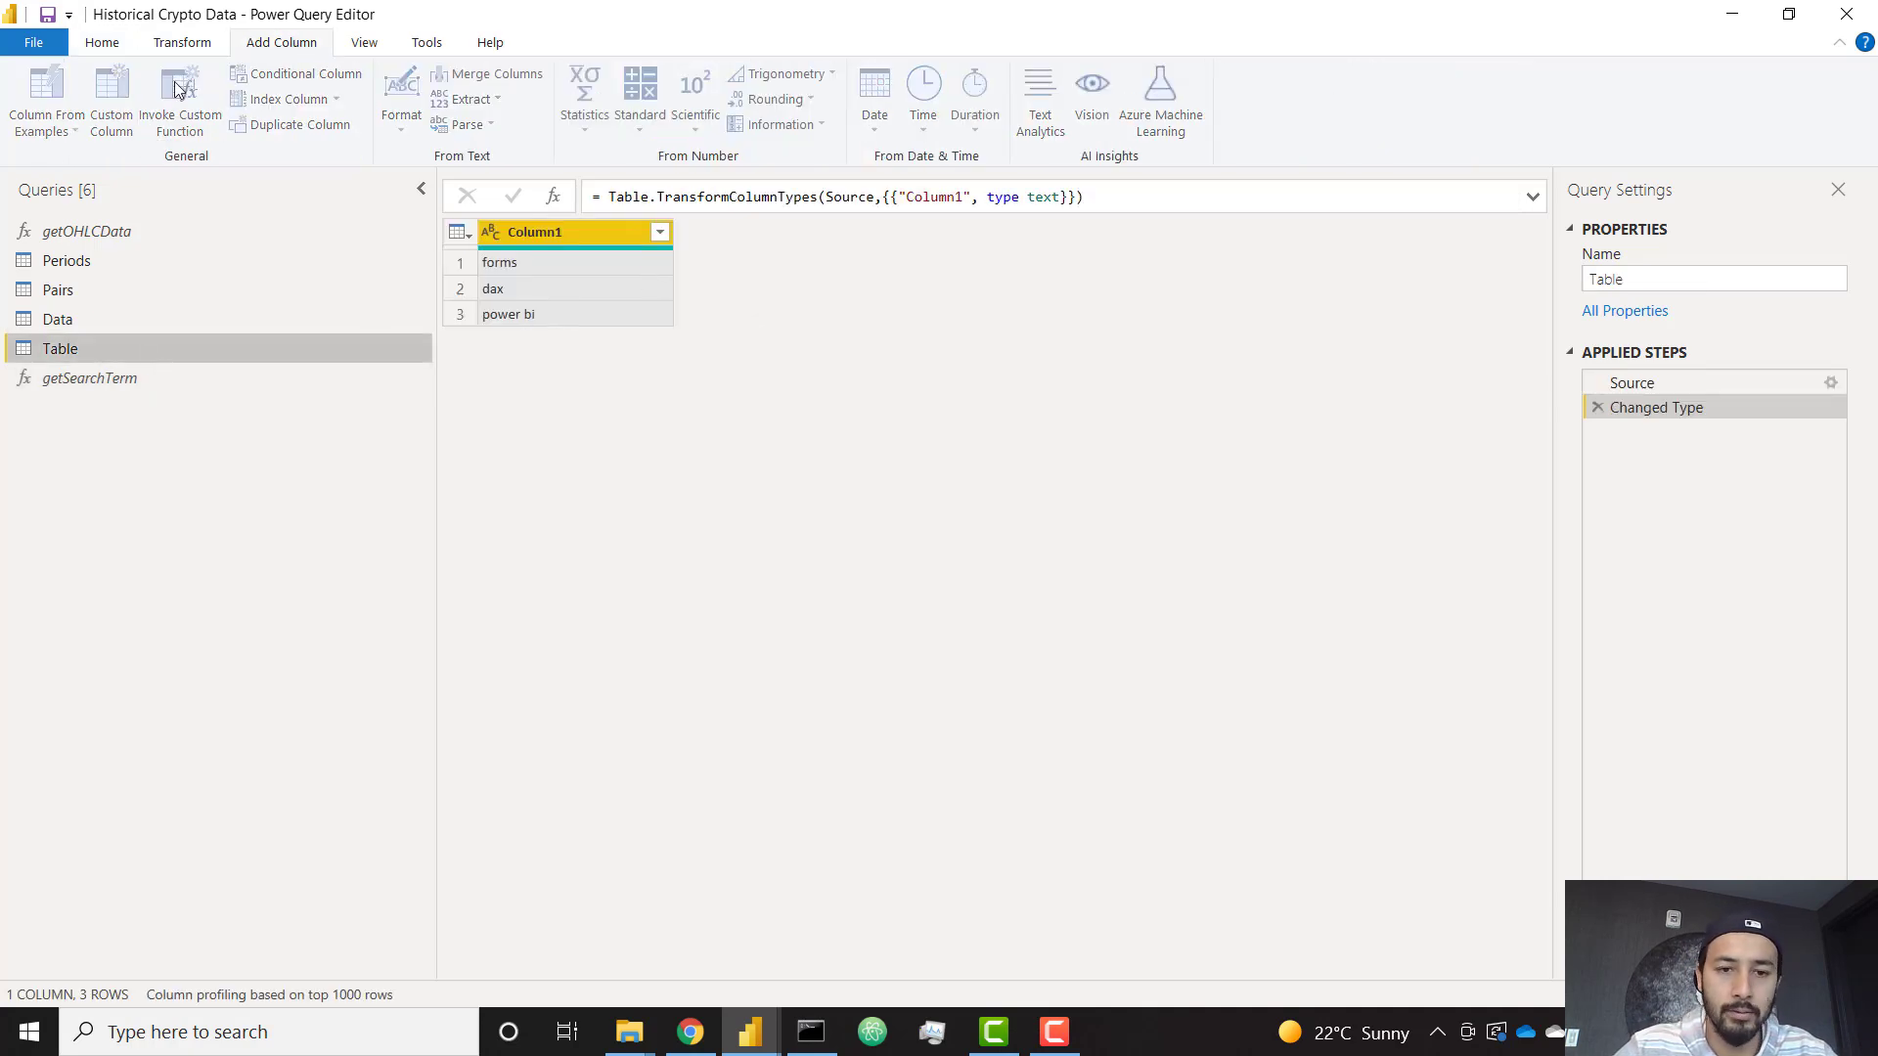
pyautogui.click(707, 541)
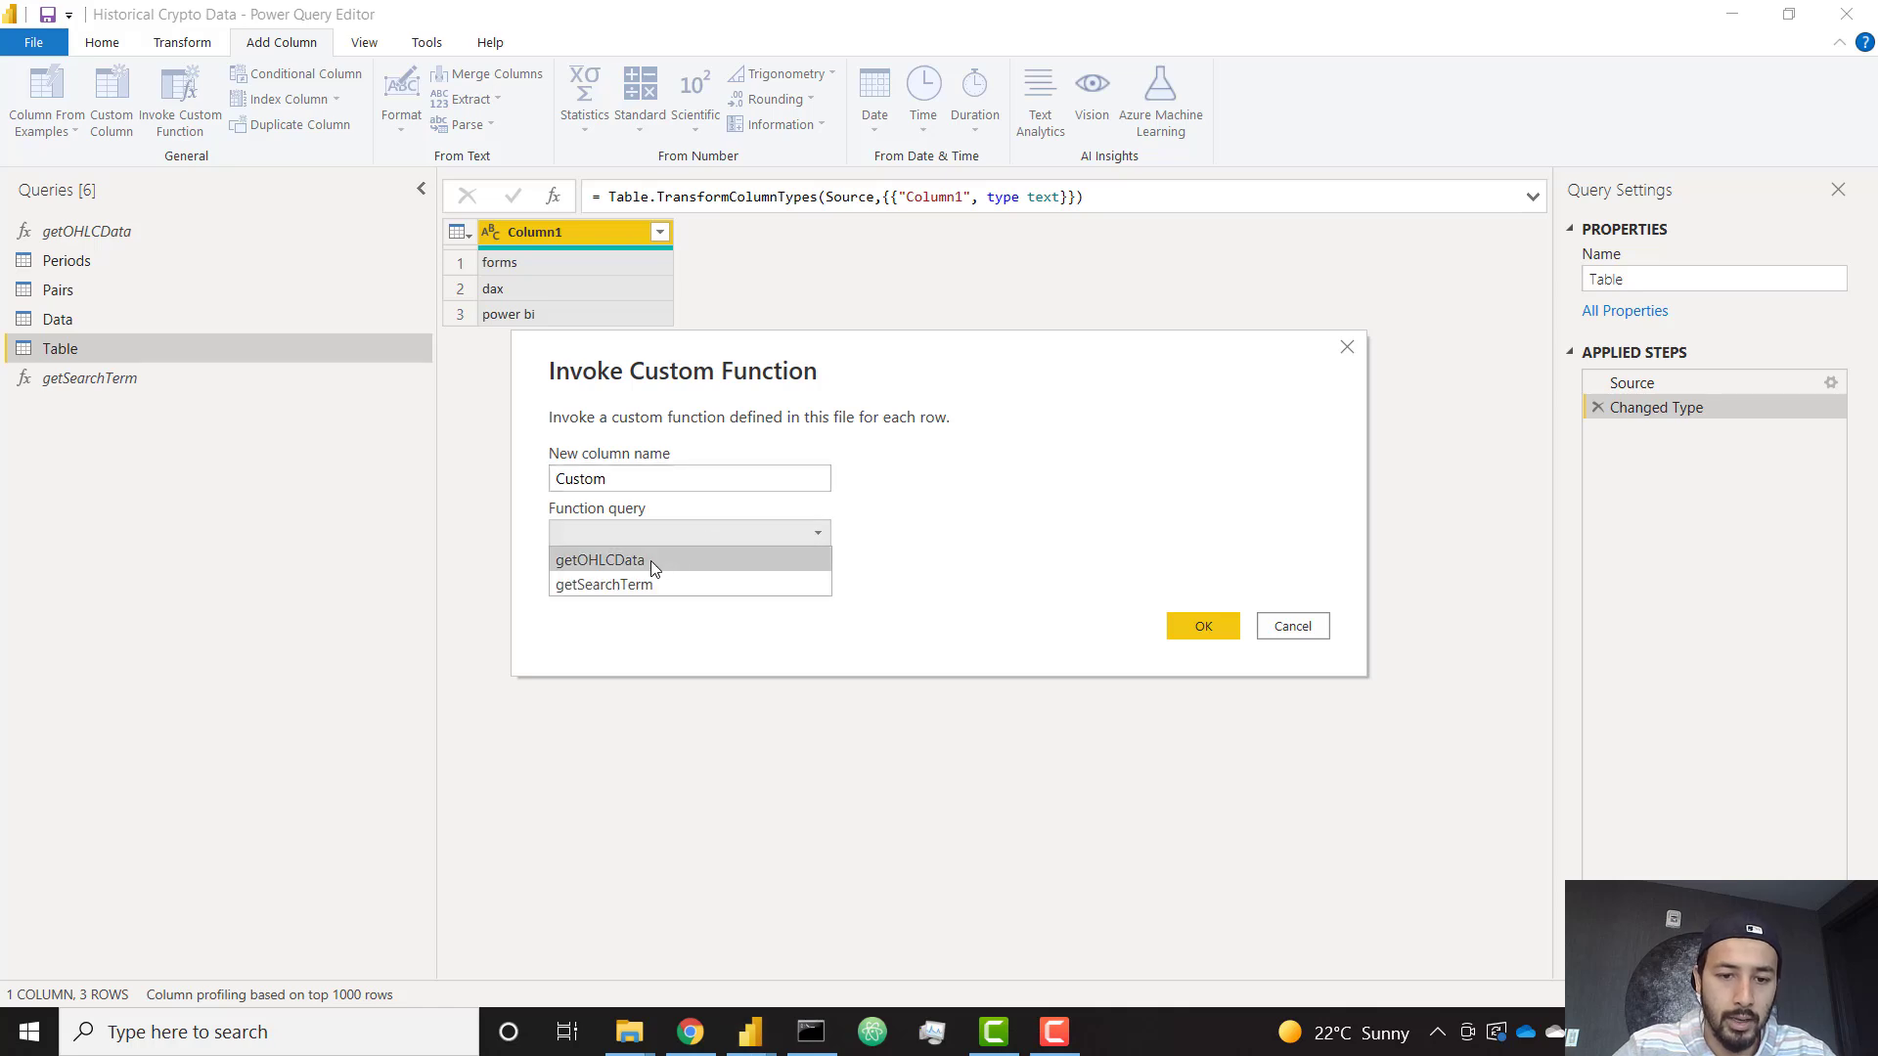
pyautogui.click(631, 583)
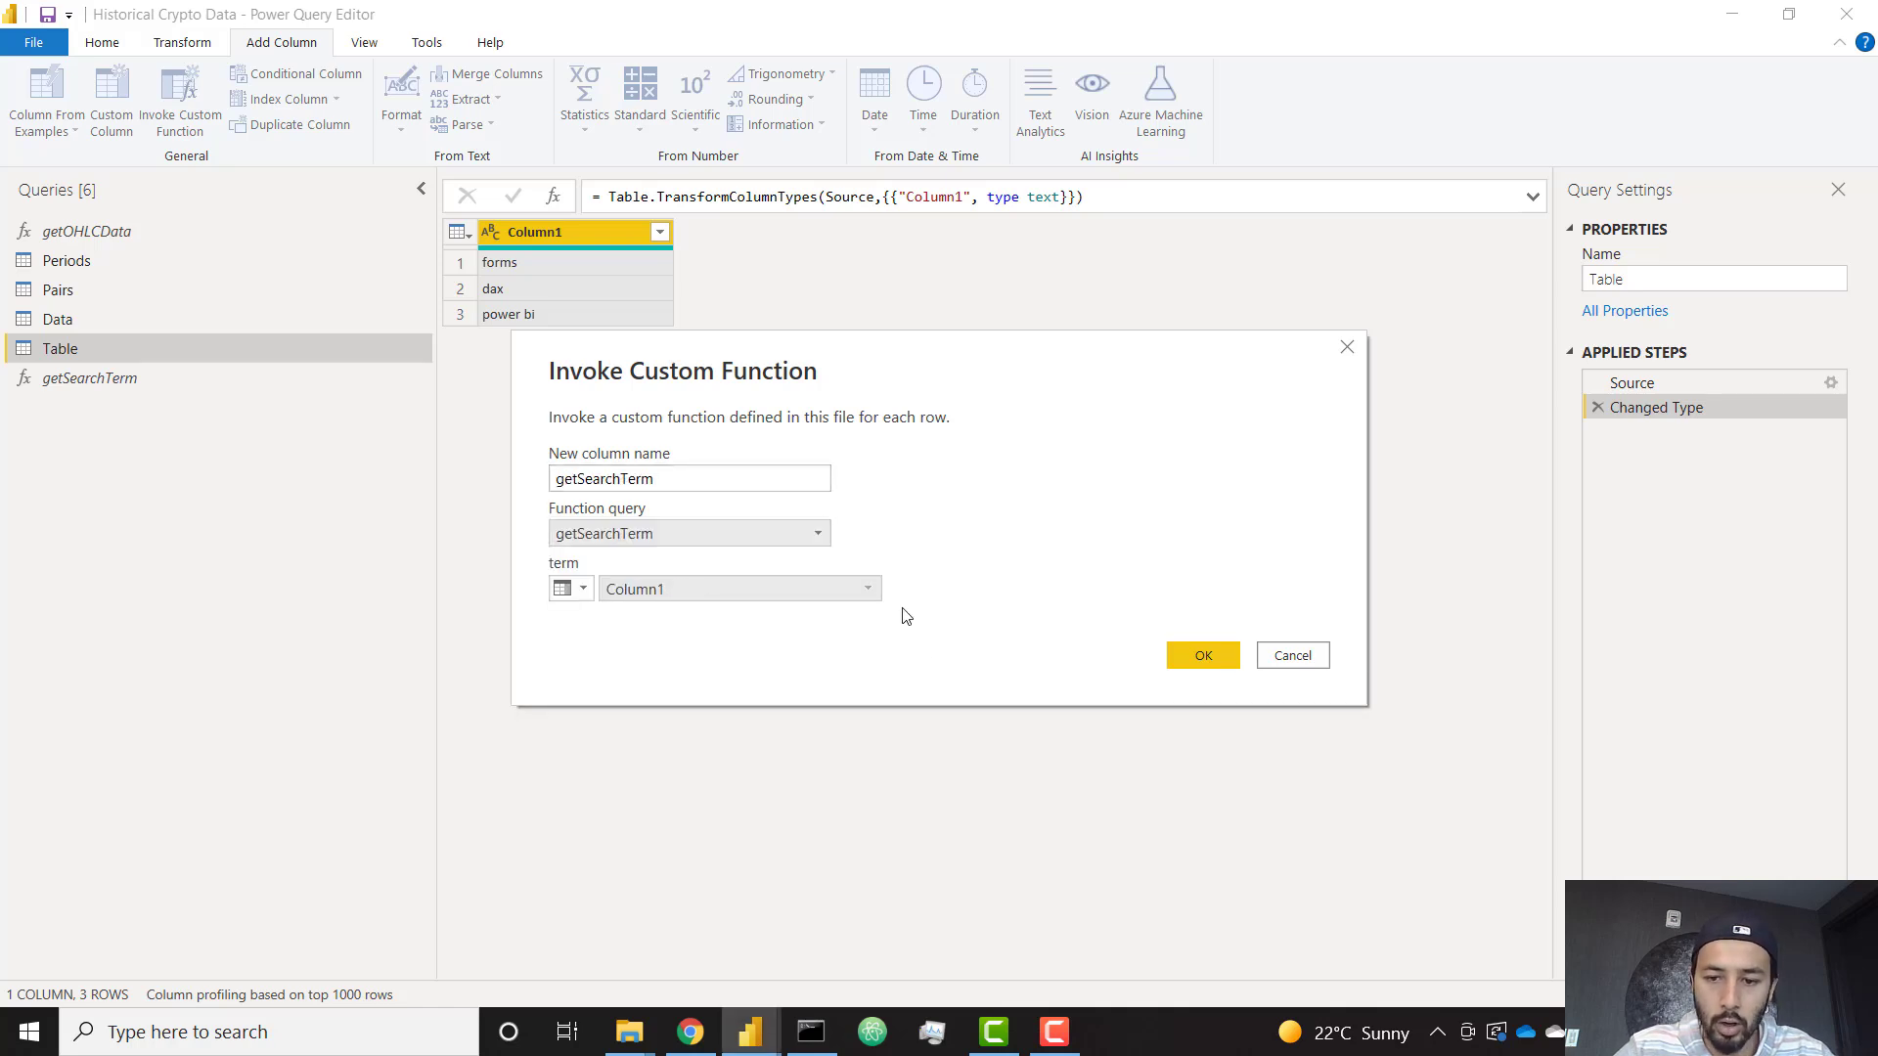
pyautogui.click(1189, 646)
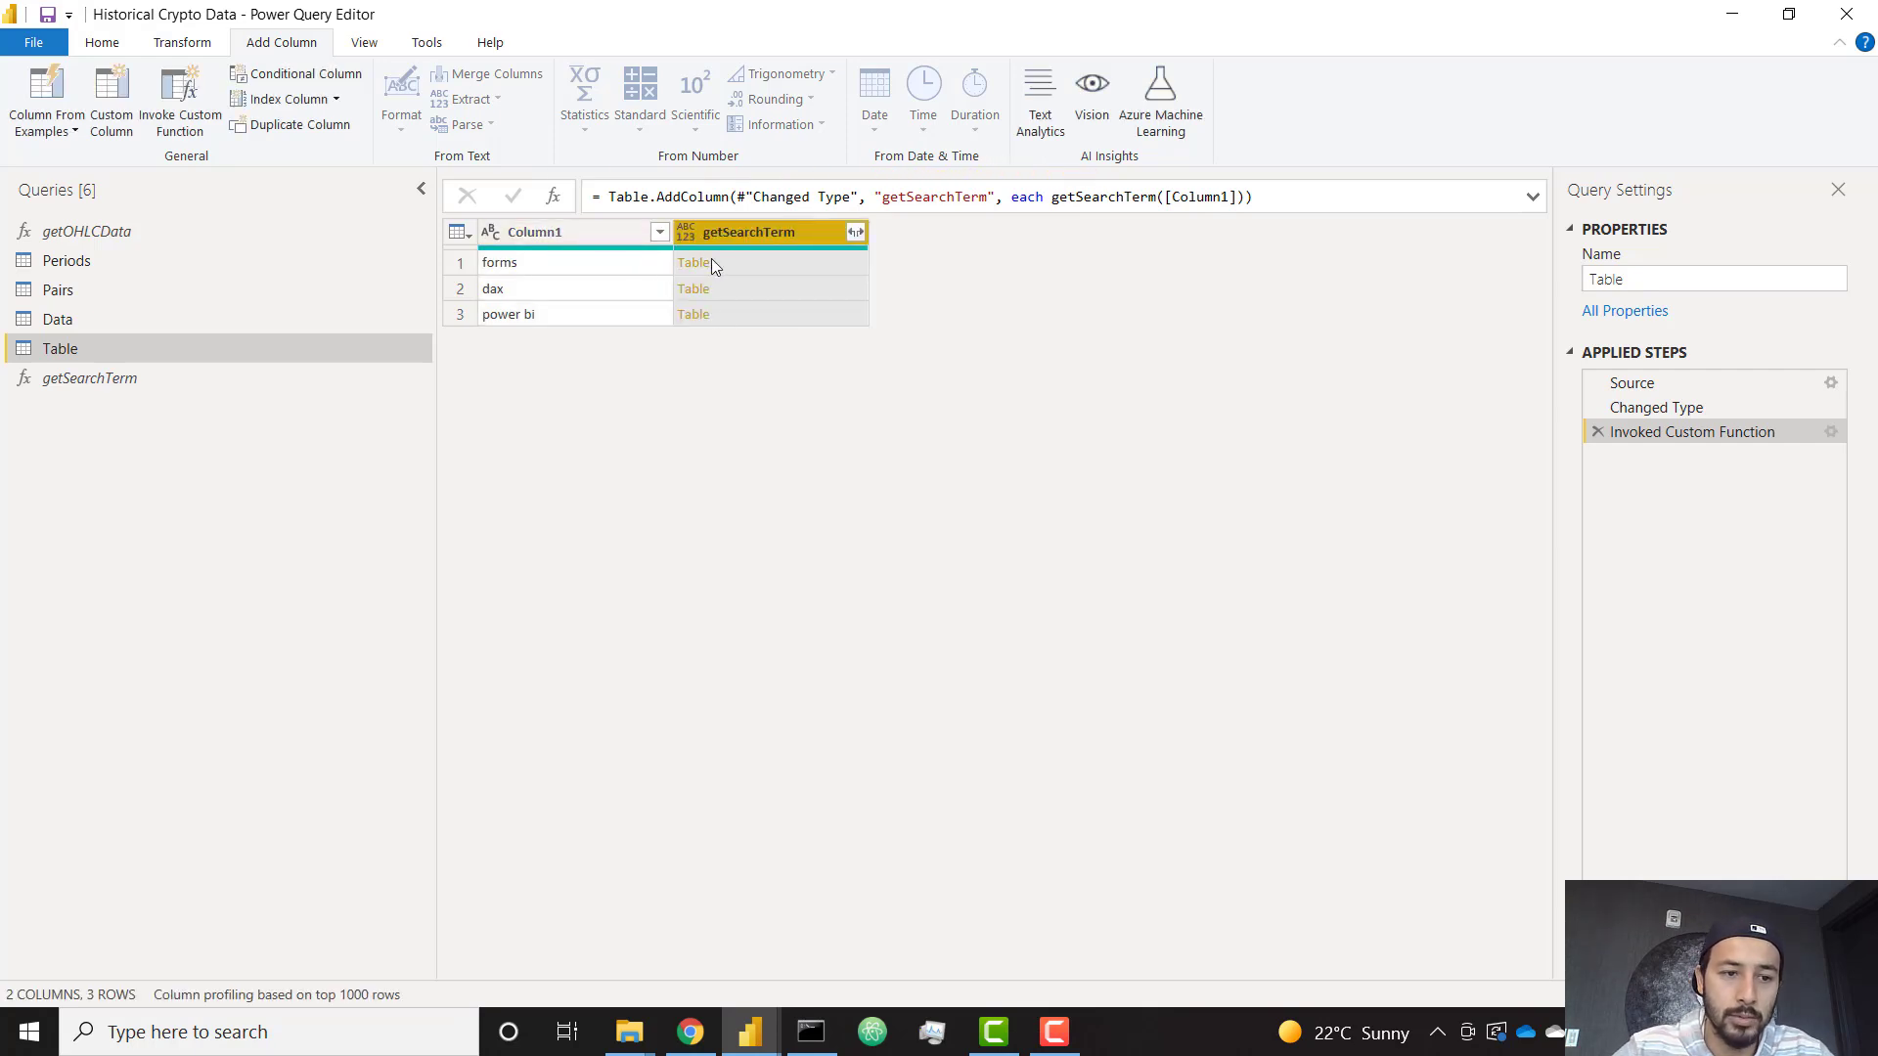
# Step: Expand the getSearchTerm column into Column1 and Column2 and review the 24 resulting rows
pyautogui.click(854, 232)
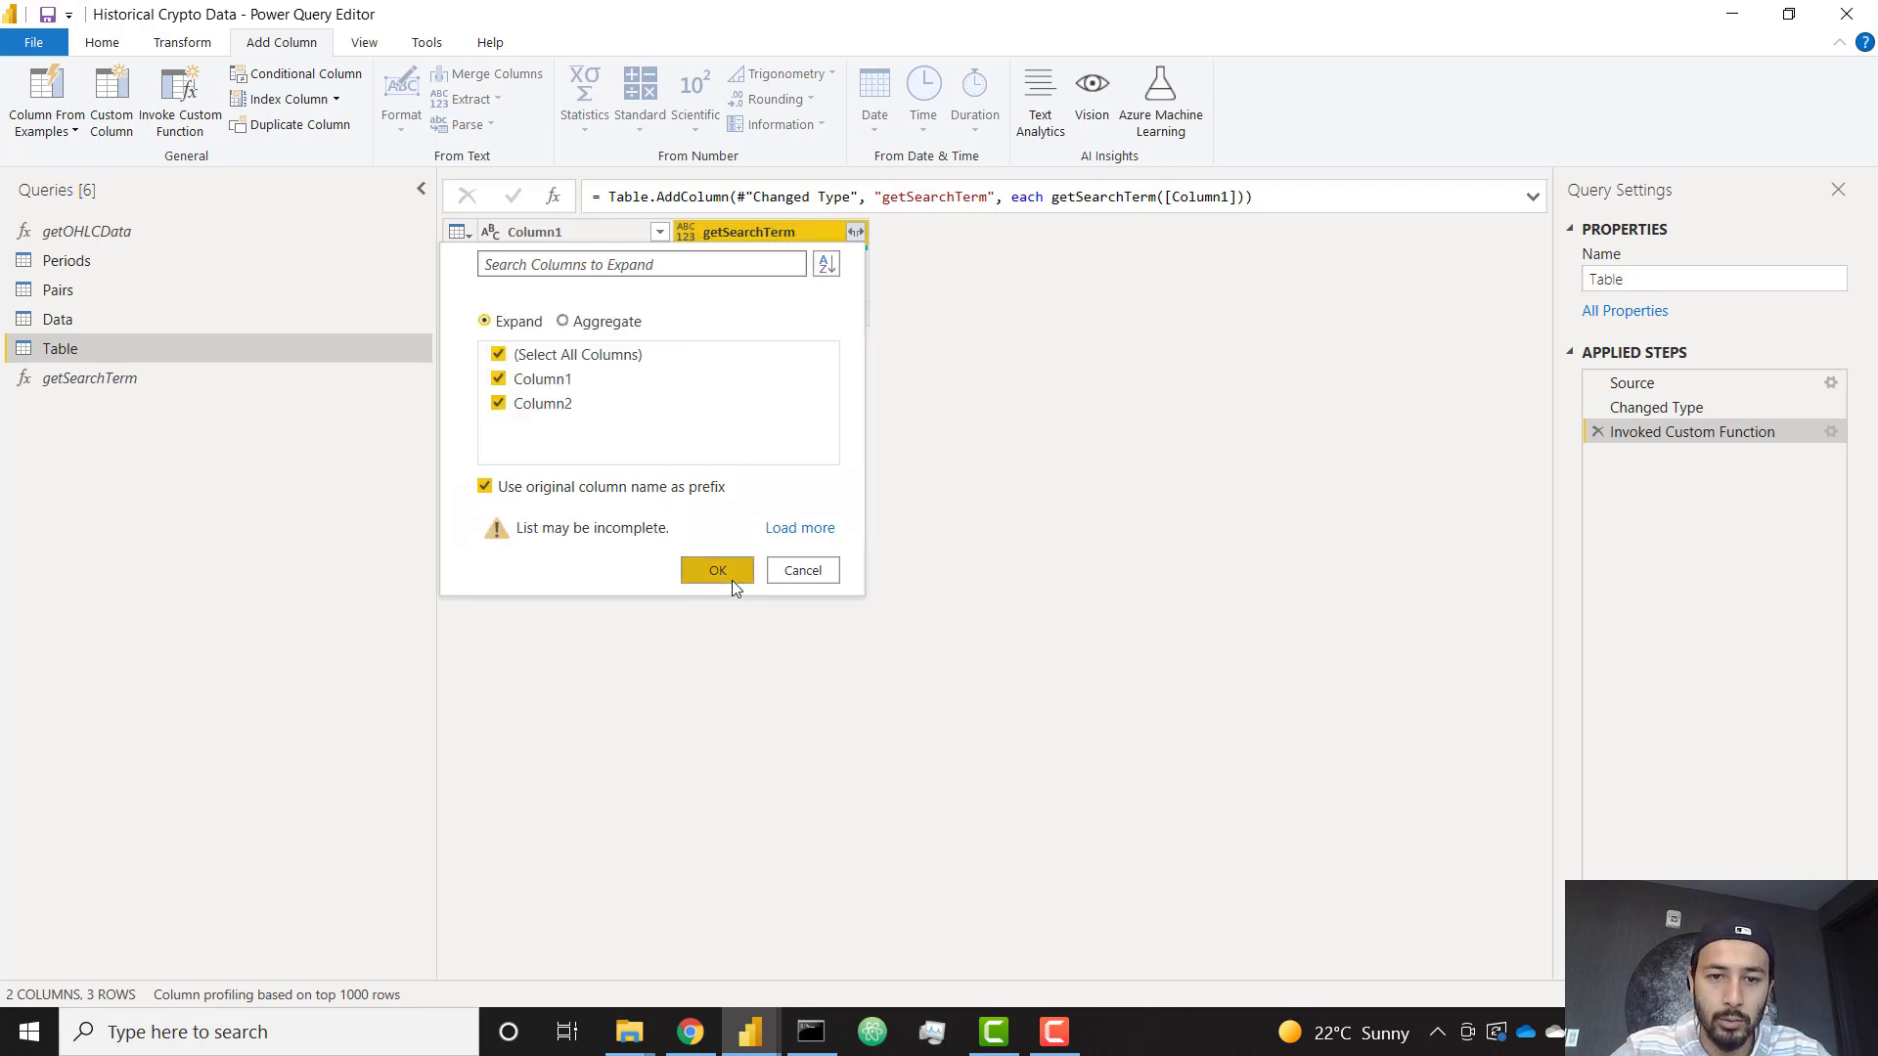
pyautogui.click(731, 578)
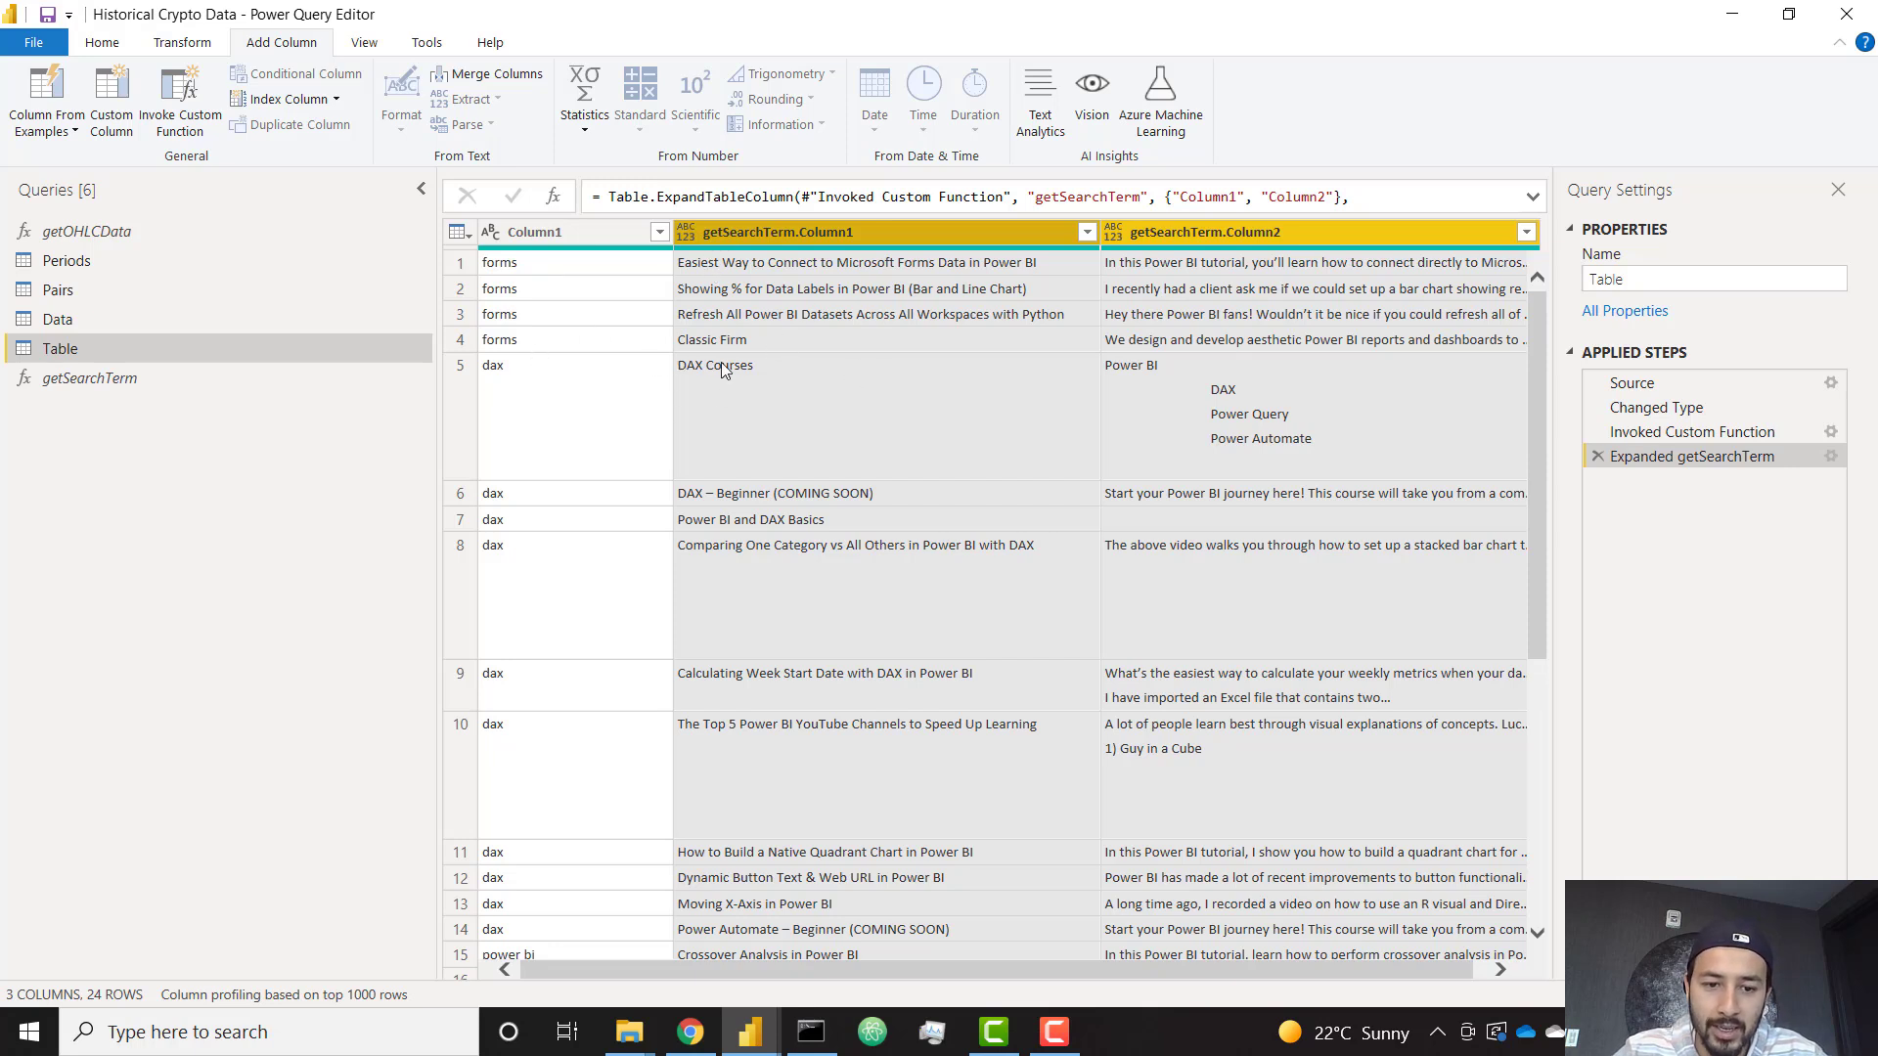
pyautogui.scroll(-5, 895, 597)
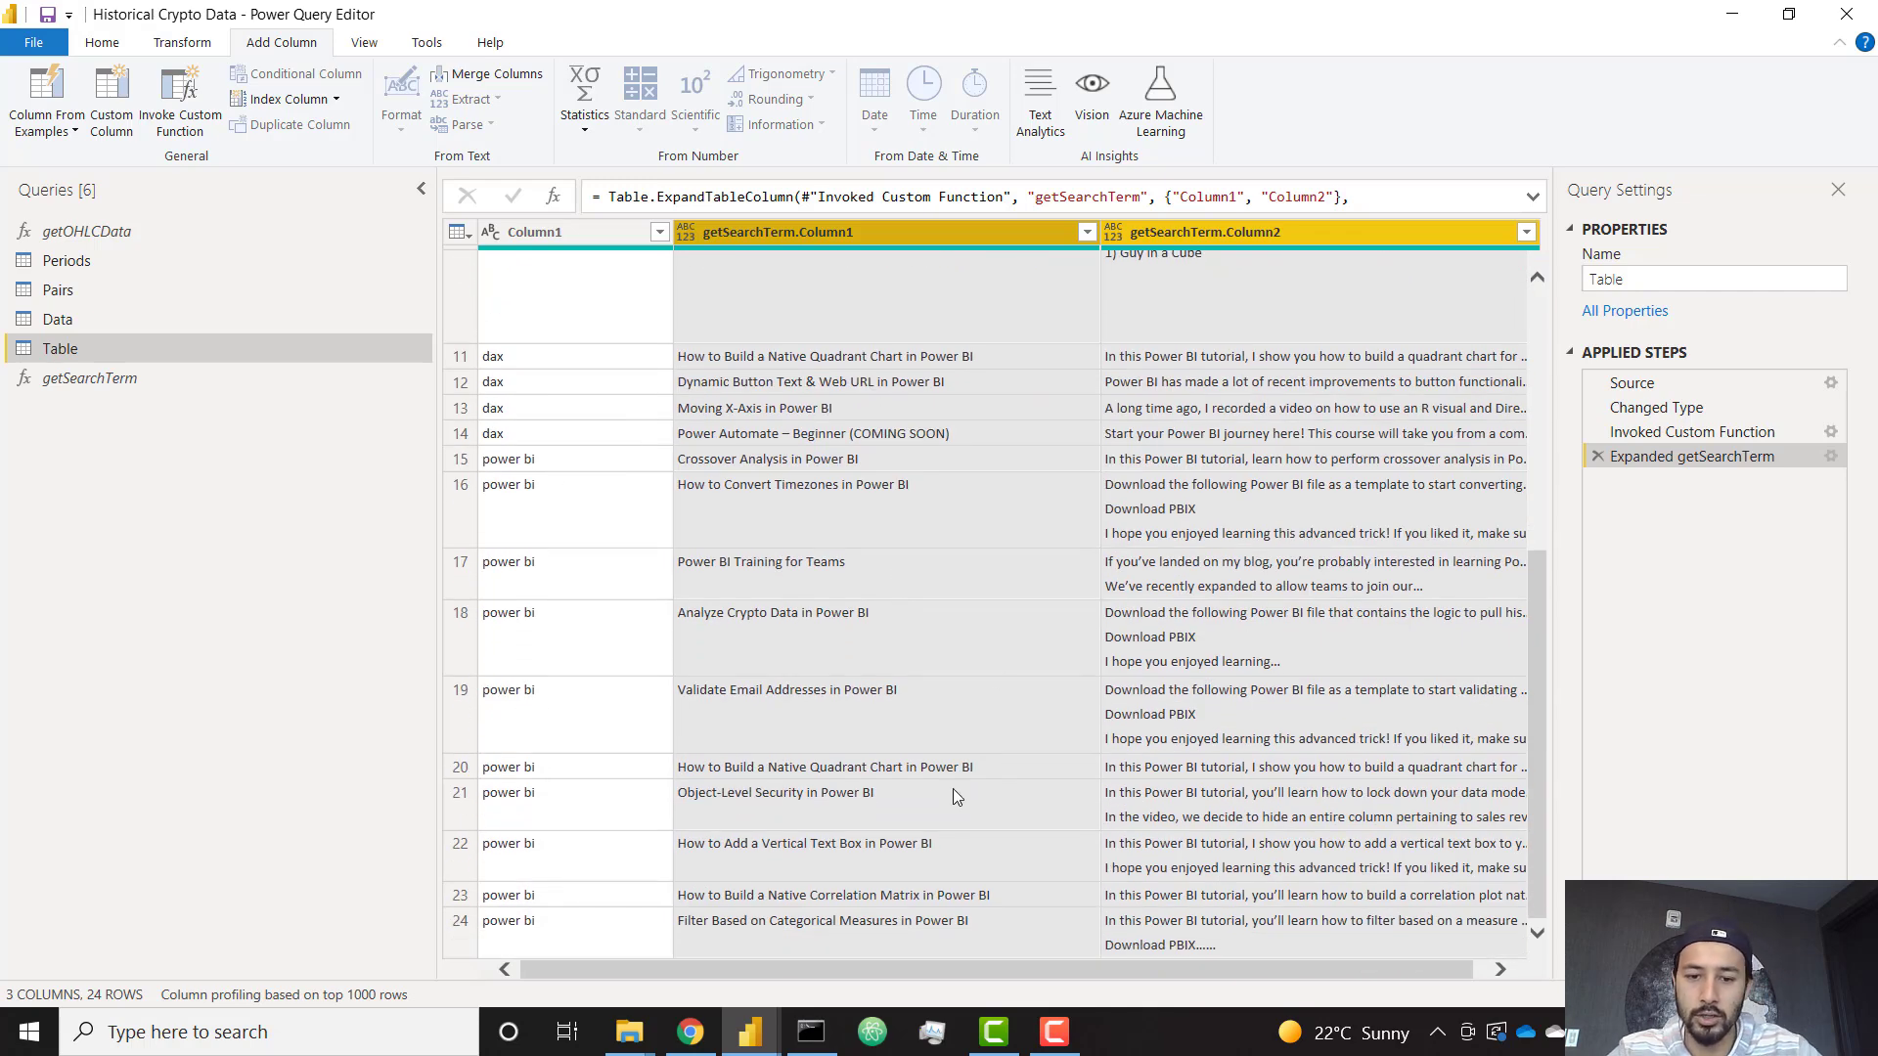
pyautogui.scroll(5, 952, 788)
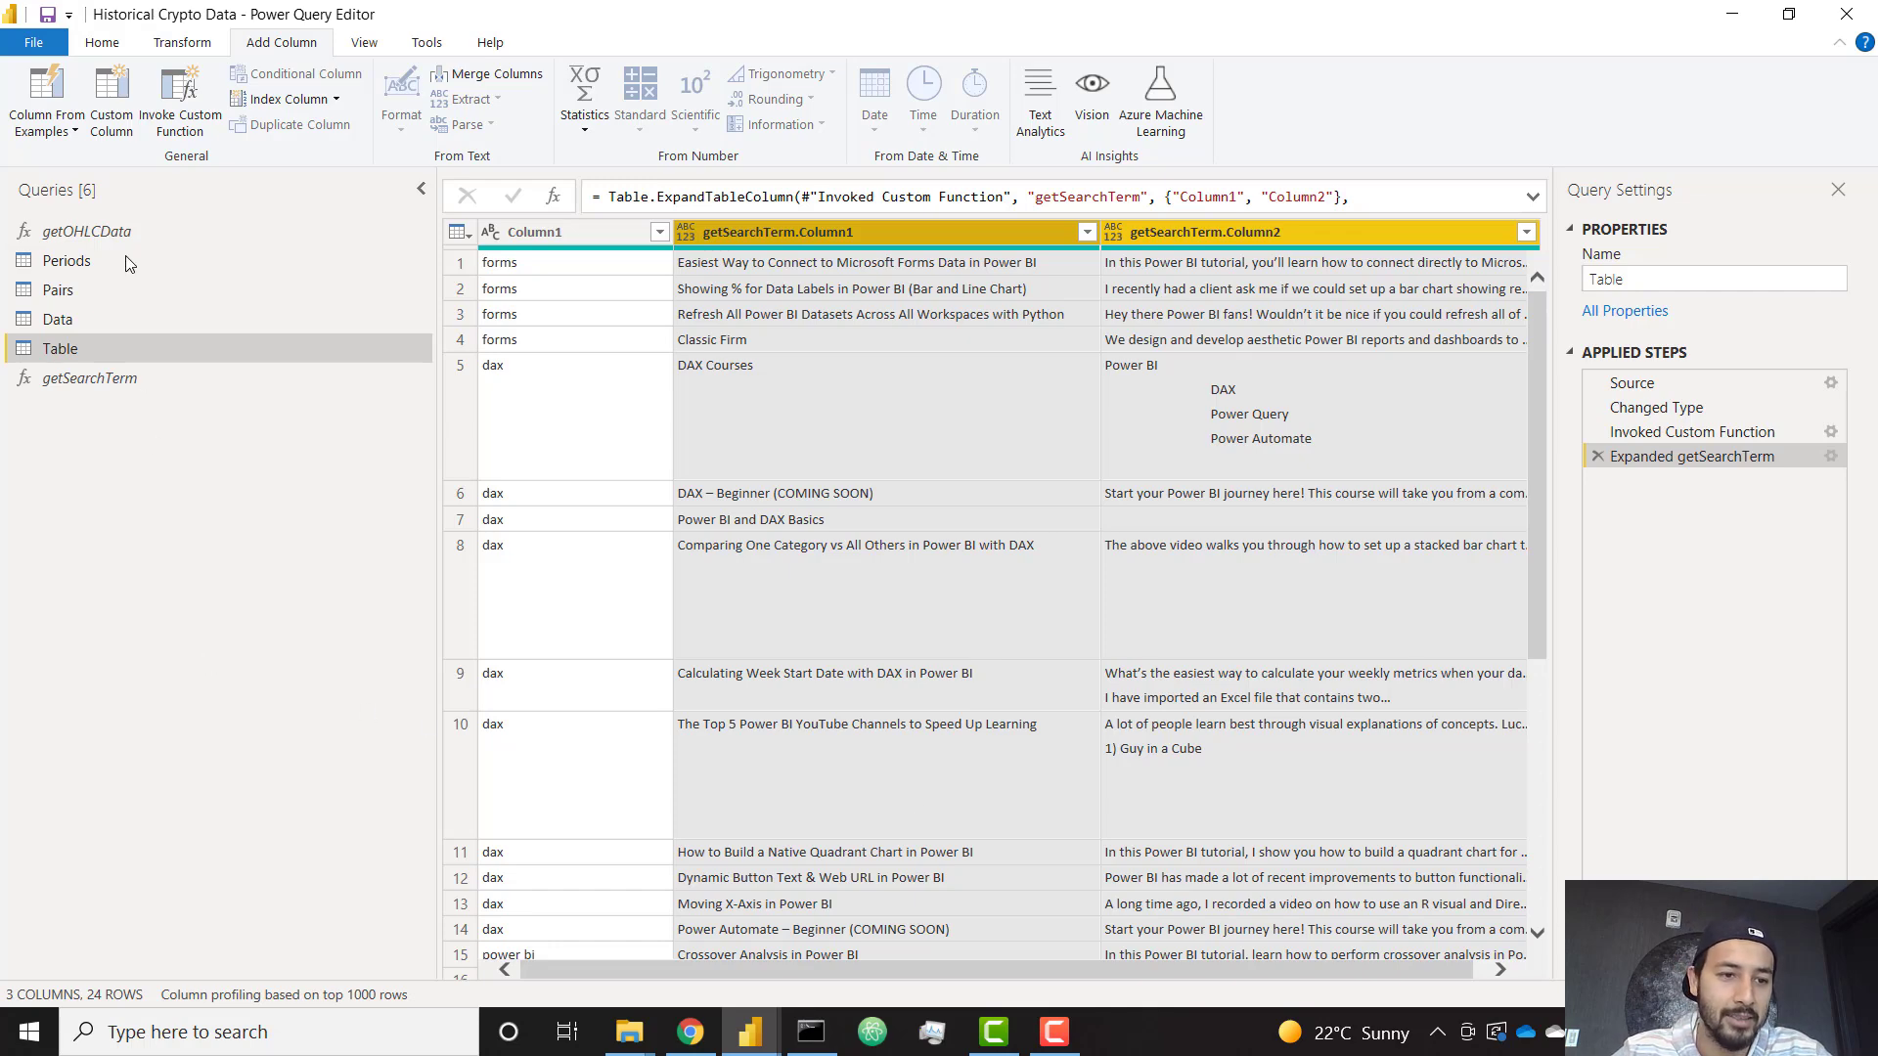
# Step: Close & Apply the query changes, then publish the Historical Crypto Data report
pyautogui.click(97, 44)
pyautogui.click(49, 71)
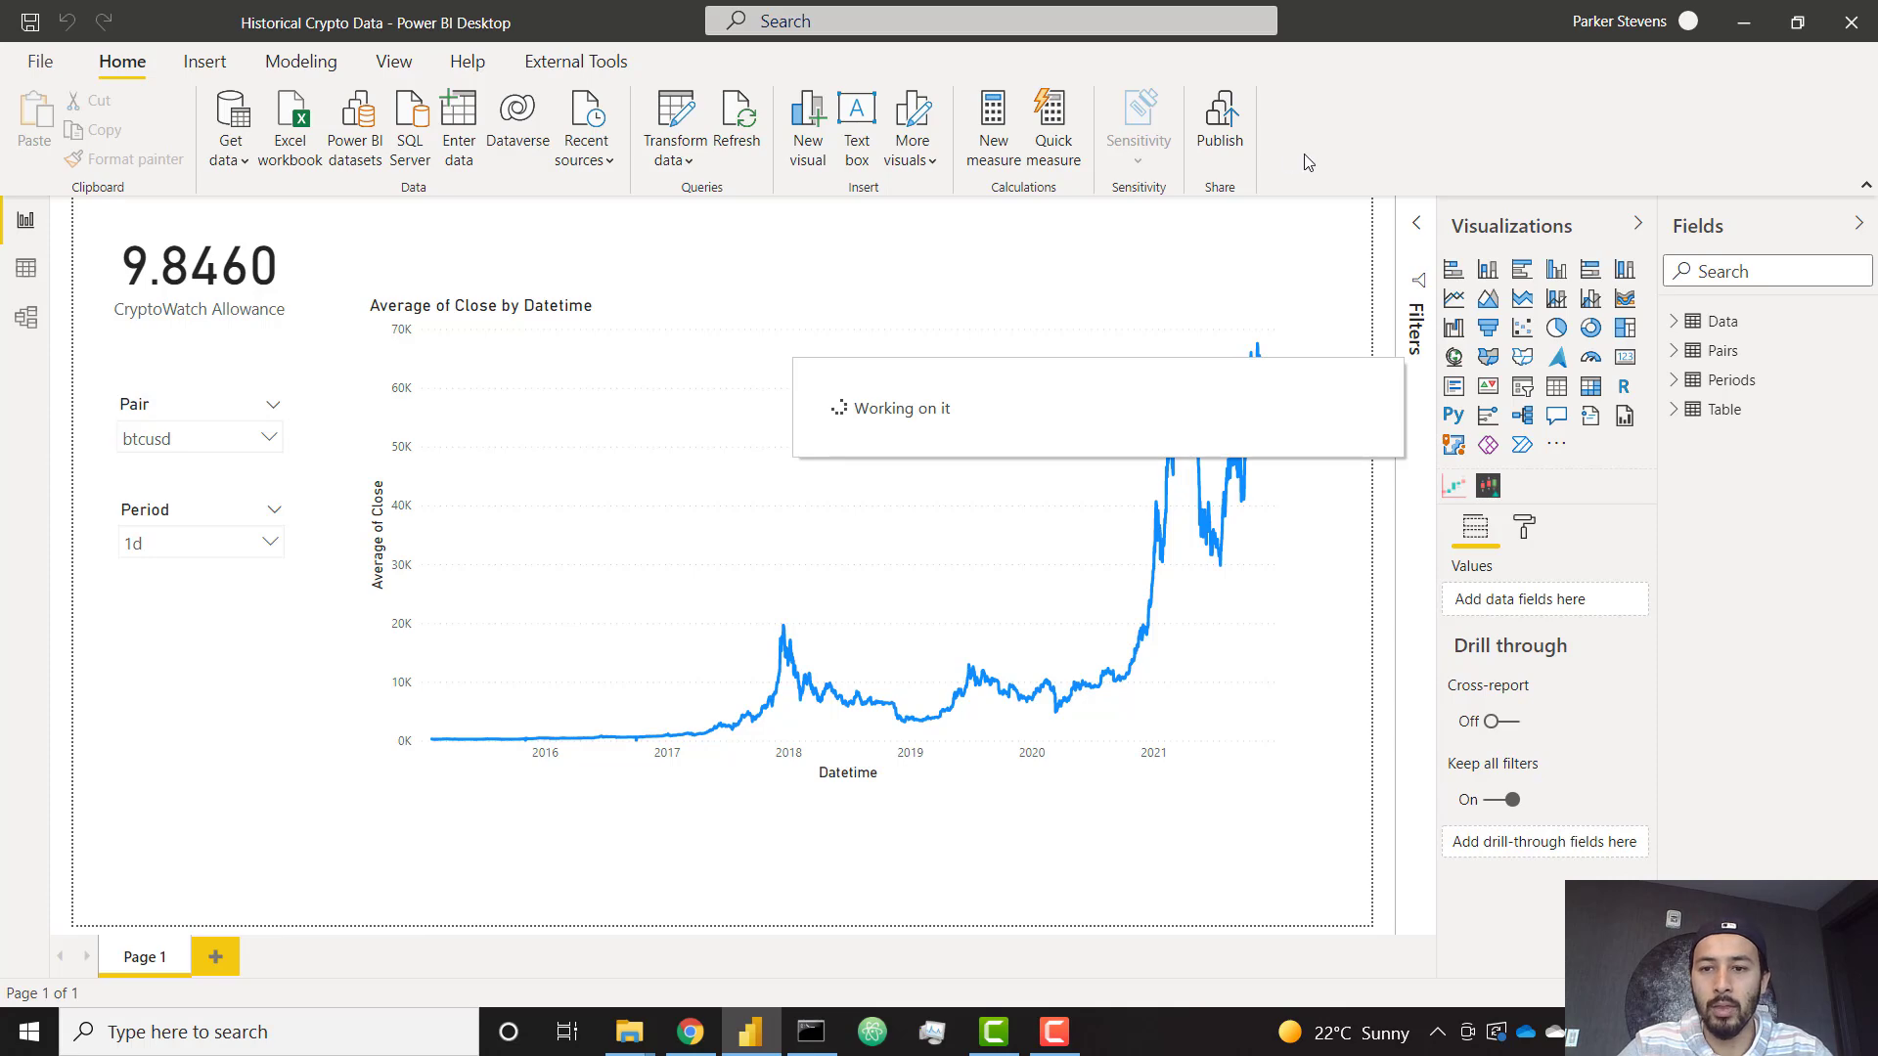
pyautogui.click(1217, 132)
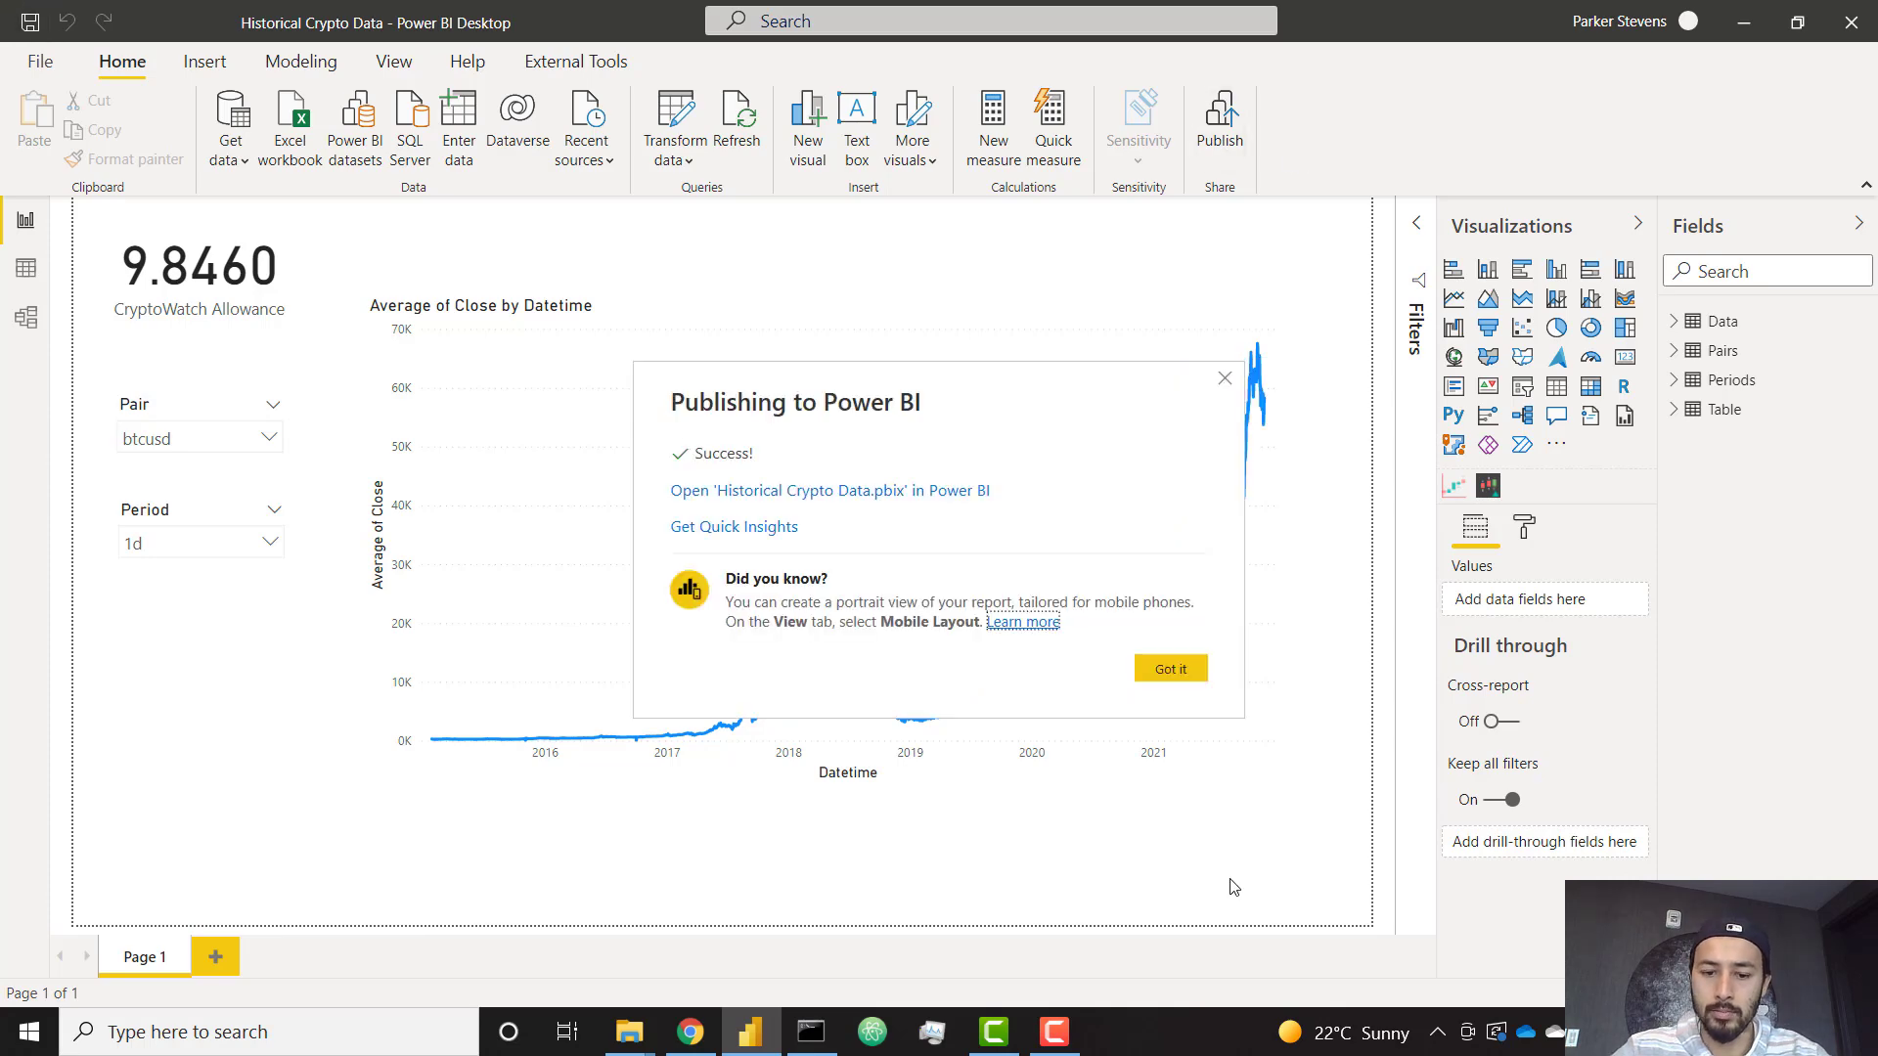
pyautogui.click(690, 1032)
# Step: Refresh the Historical Crypto Data dataset in the YouTube workspace's Datasets + dataflows list
pyautogui.click(191, 12)
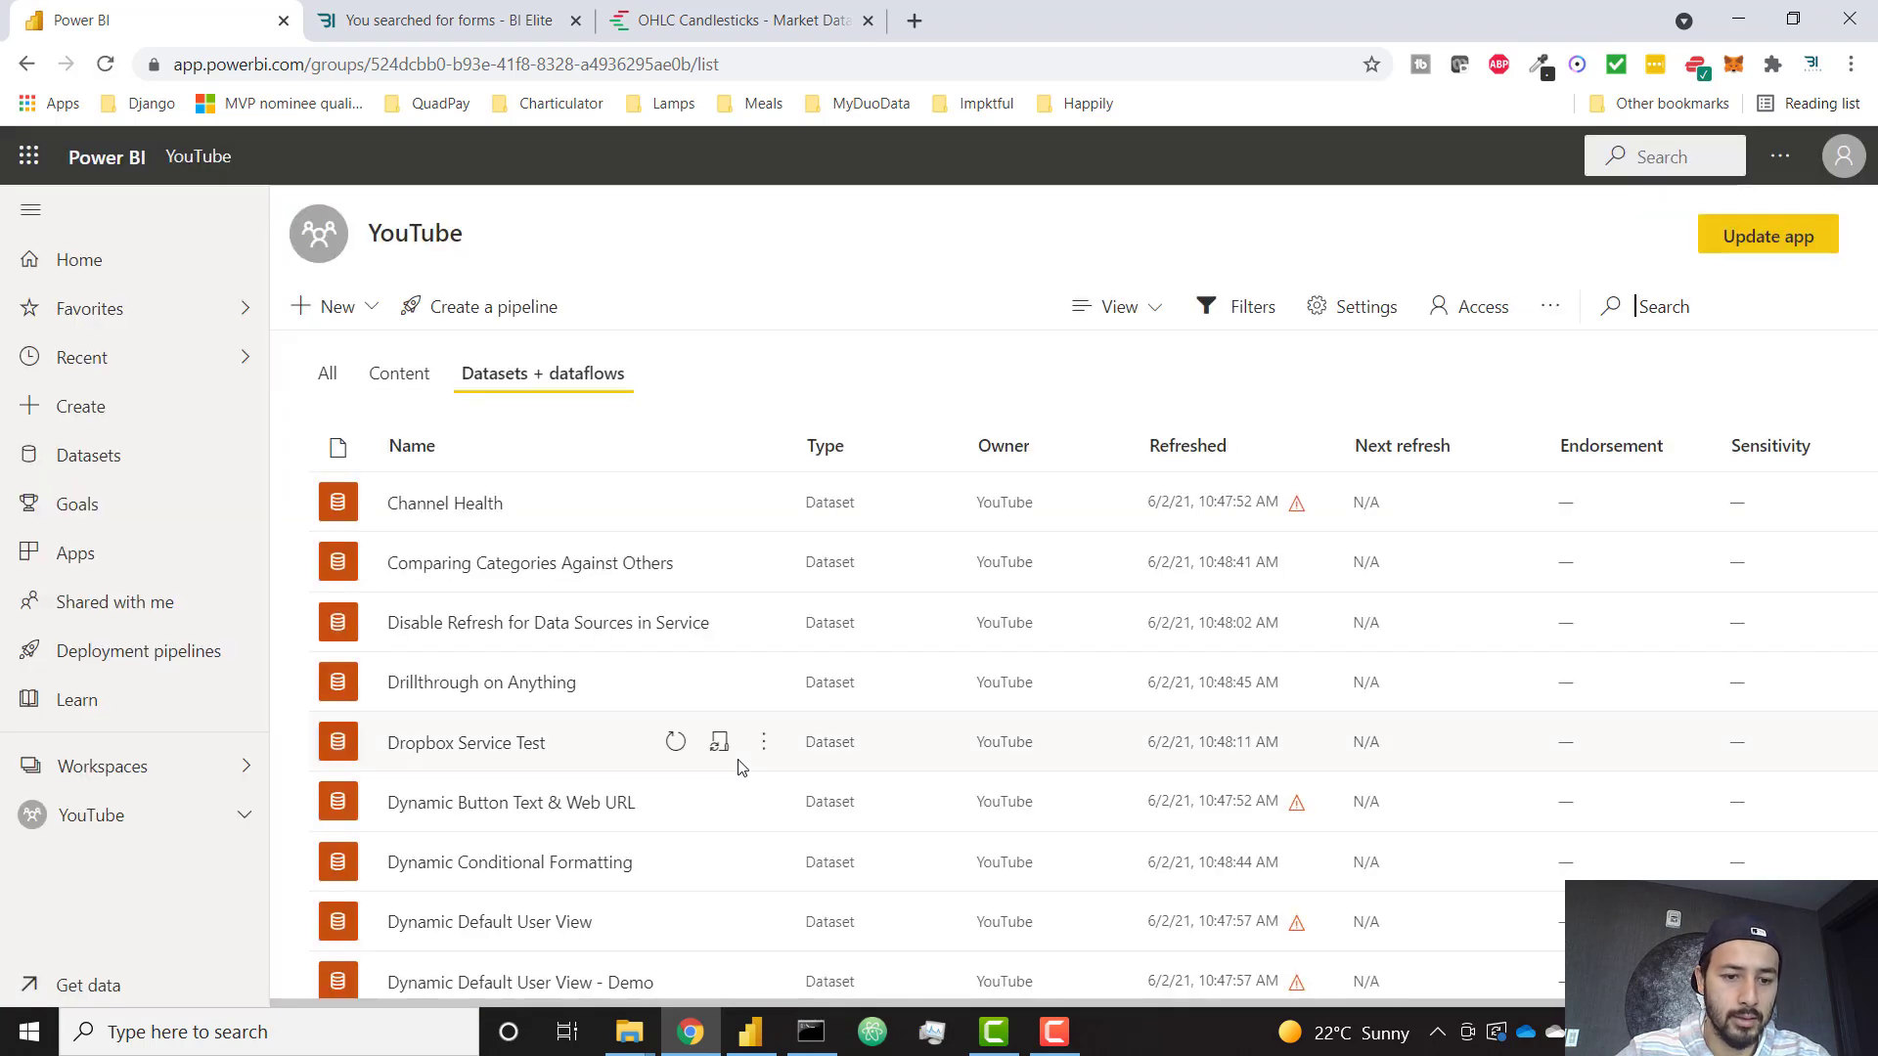
pyautogui.scroll(-3, 742, 767)
pyautogui.scroll(-3, 743, 766)
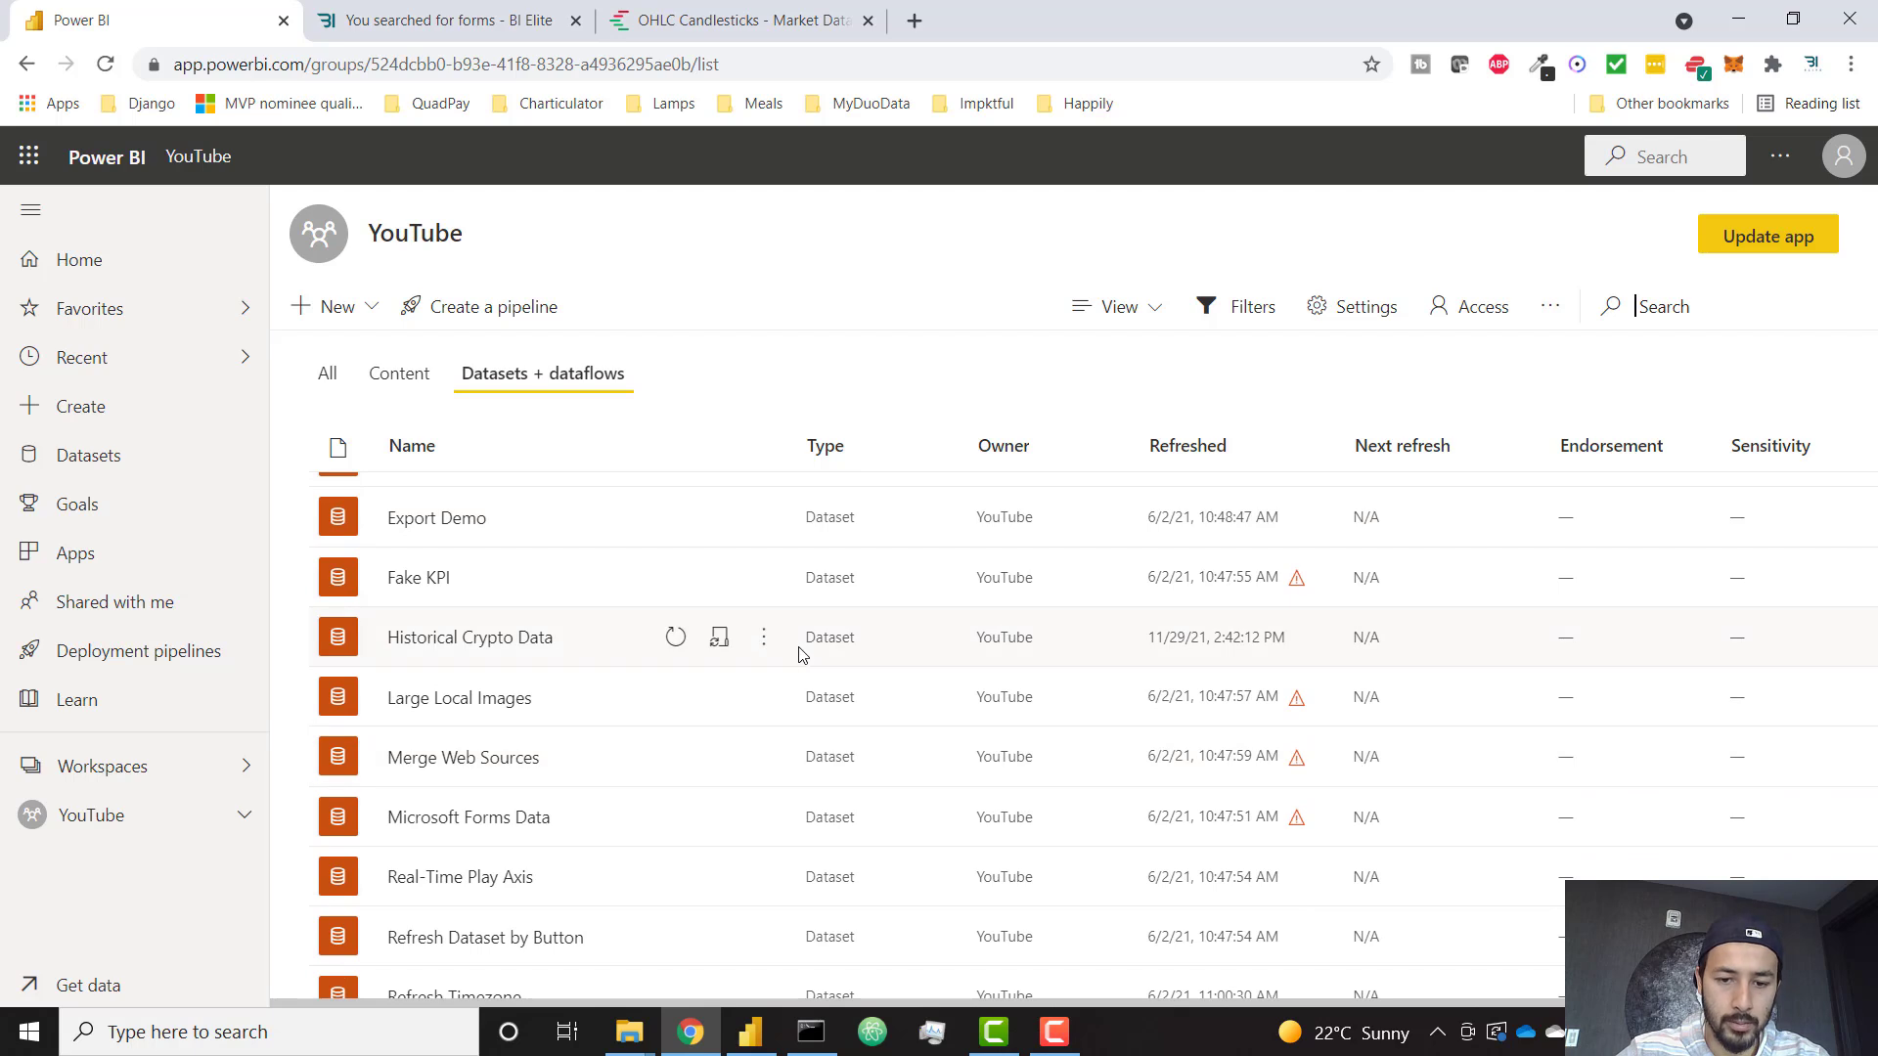
pyautogui.click(765, 645)
pyautogui.click(689, 646)
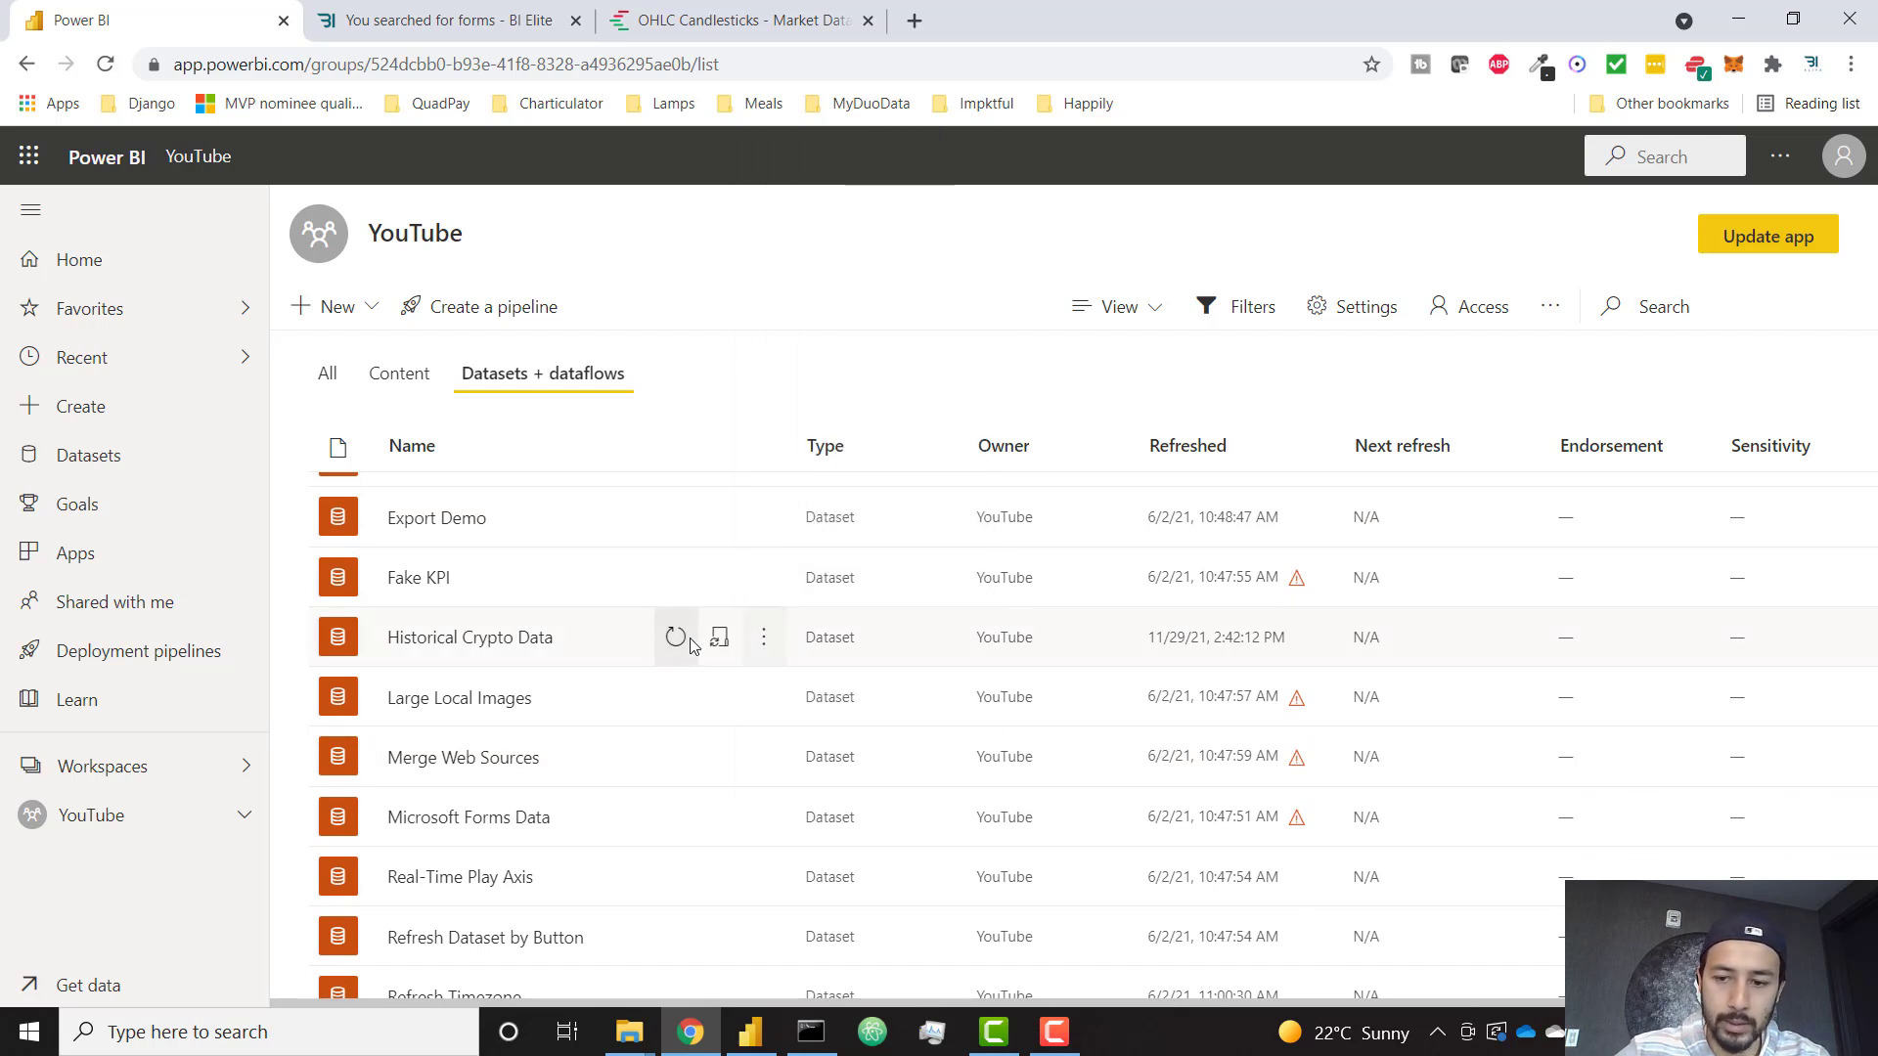